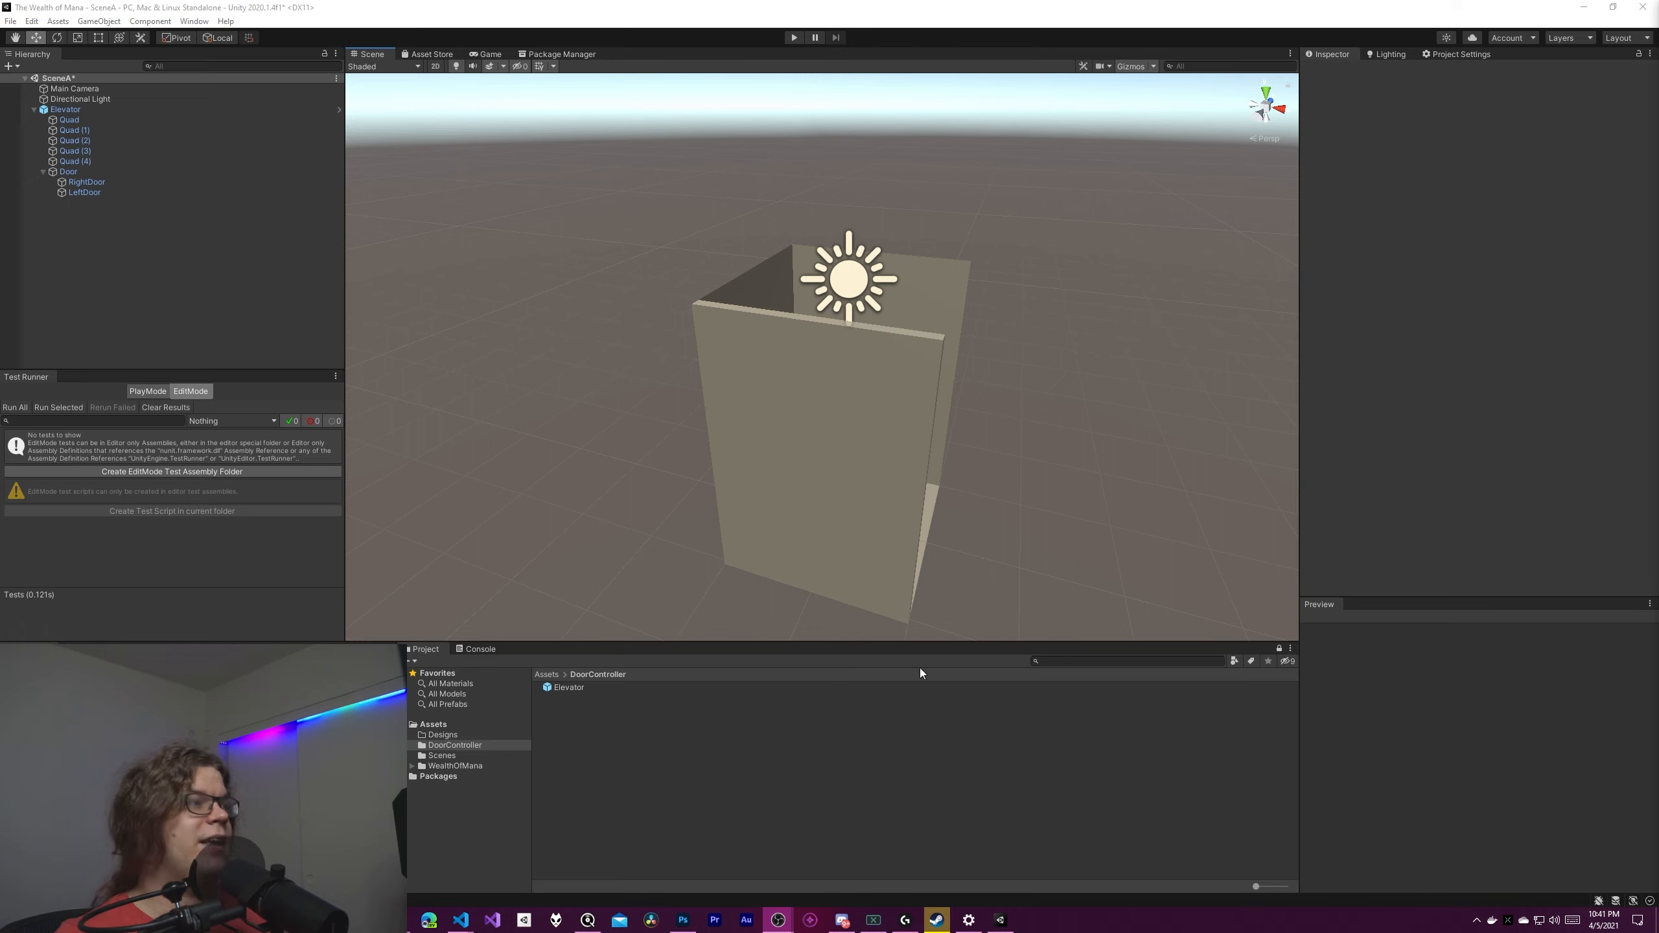
Examine the elevator model from its front and side, including the open interior, in the scene.
left_click_drag(1100, 444, 881, 423, "alt")
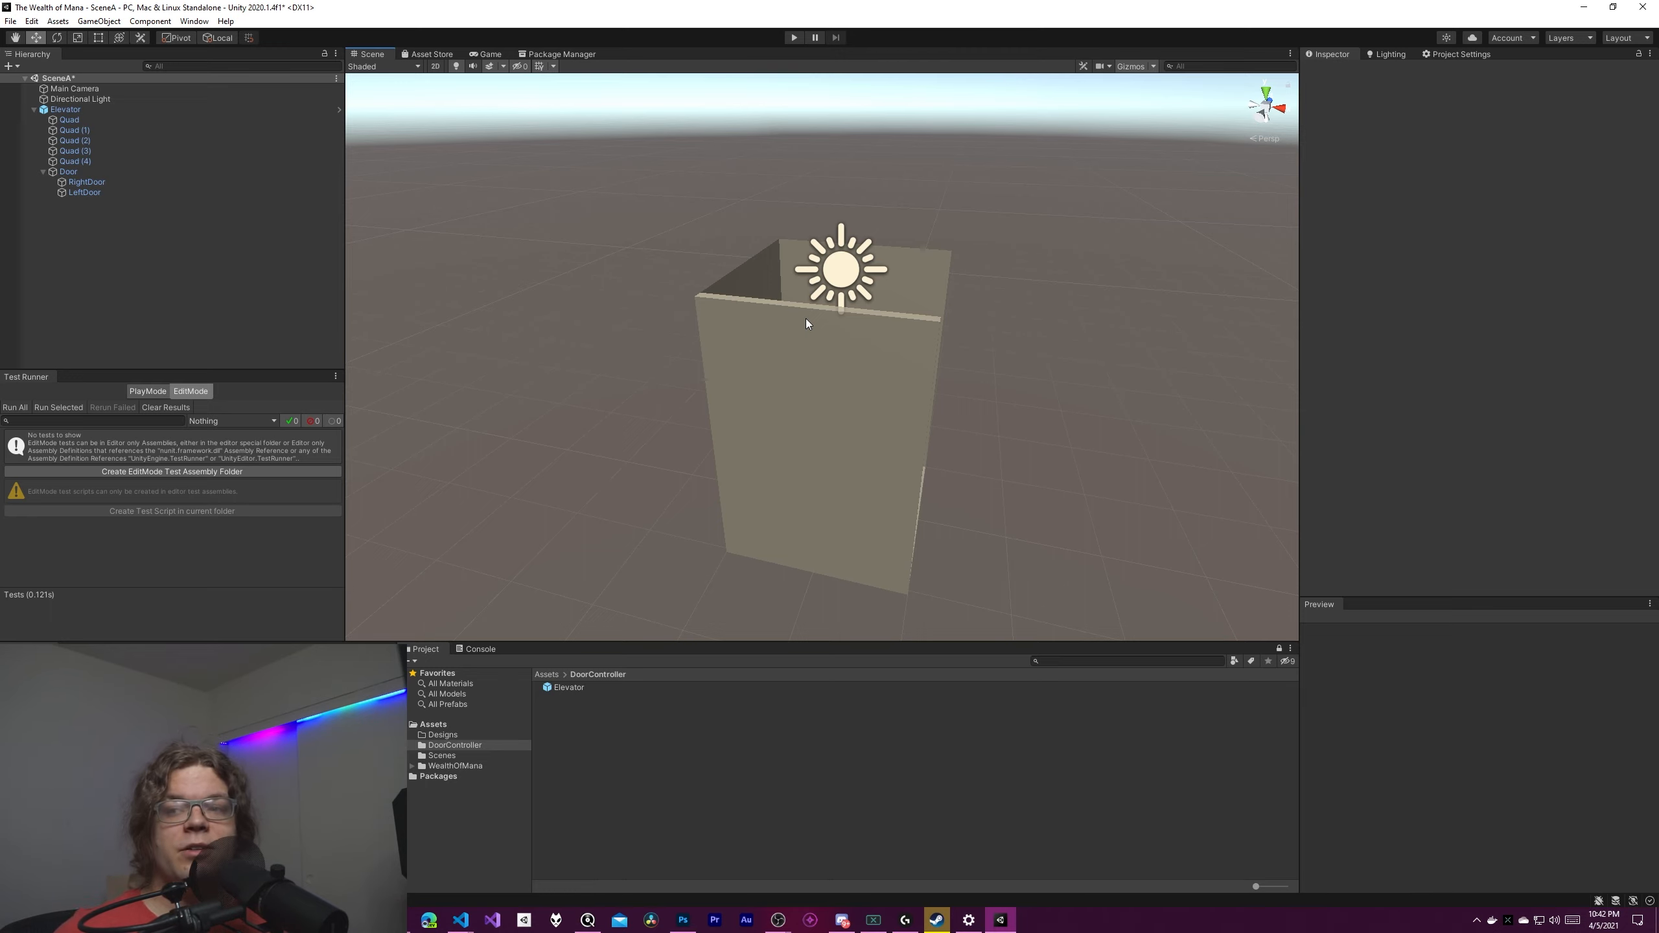
right_click_drag(972, 433, 918, 457)
key("d")
key("w")
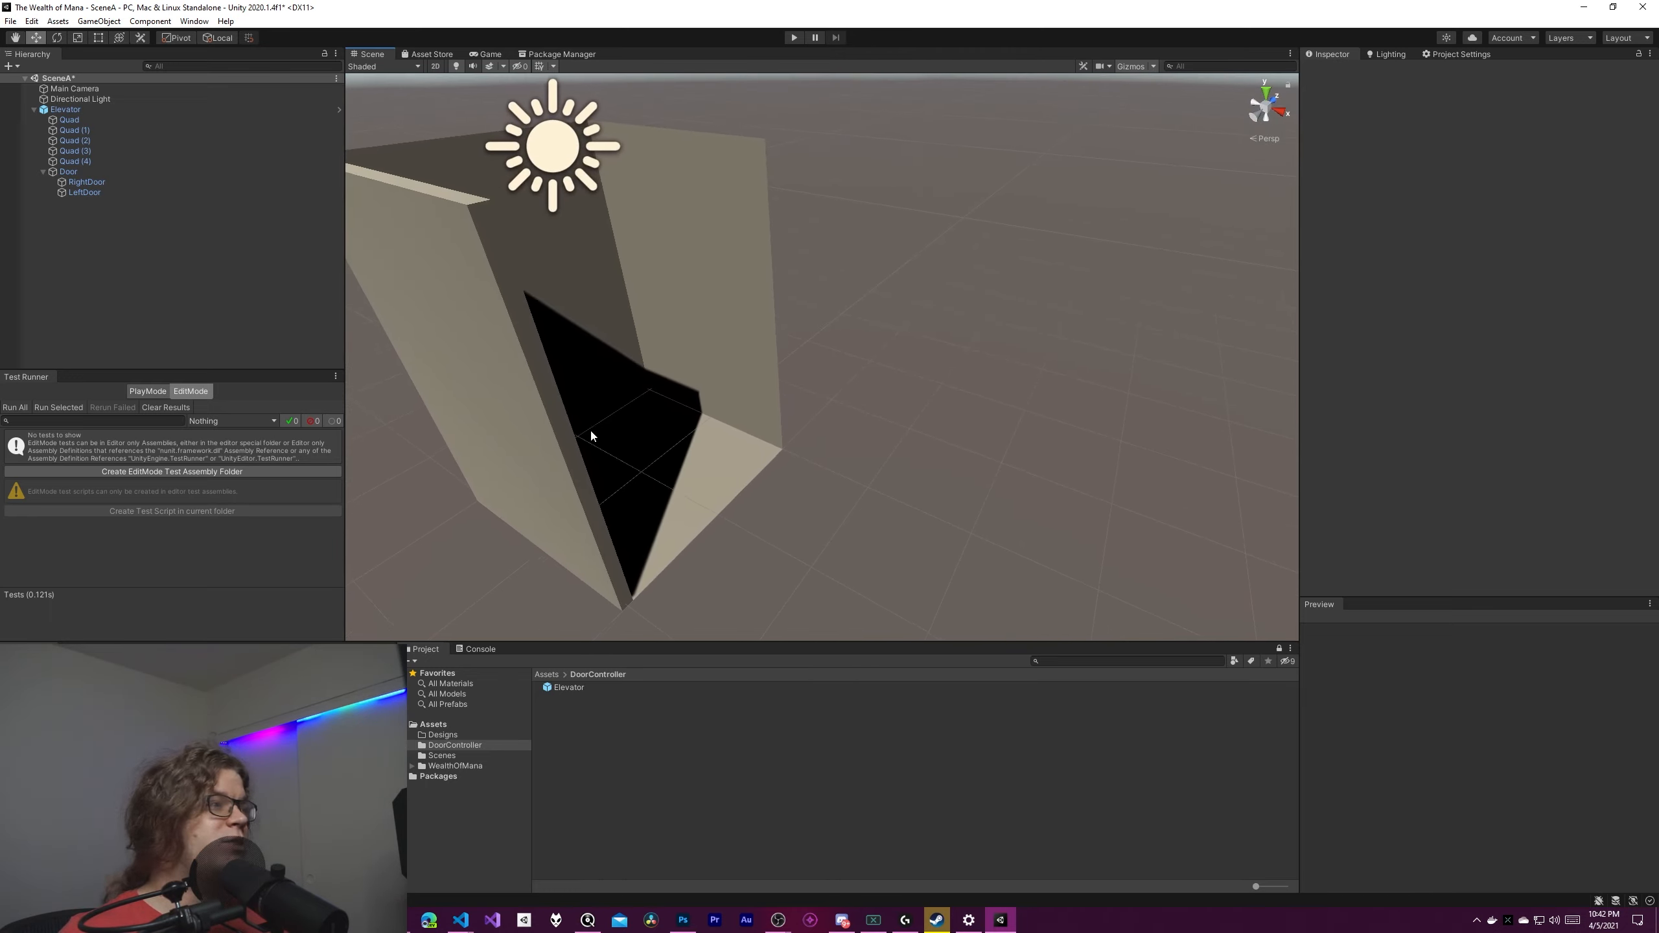
right_click_drag(677, 397, 701, 260)
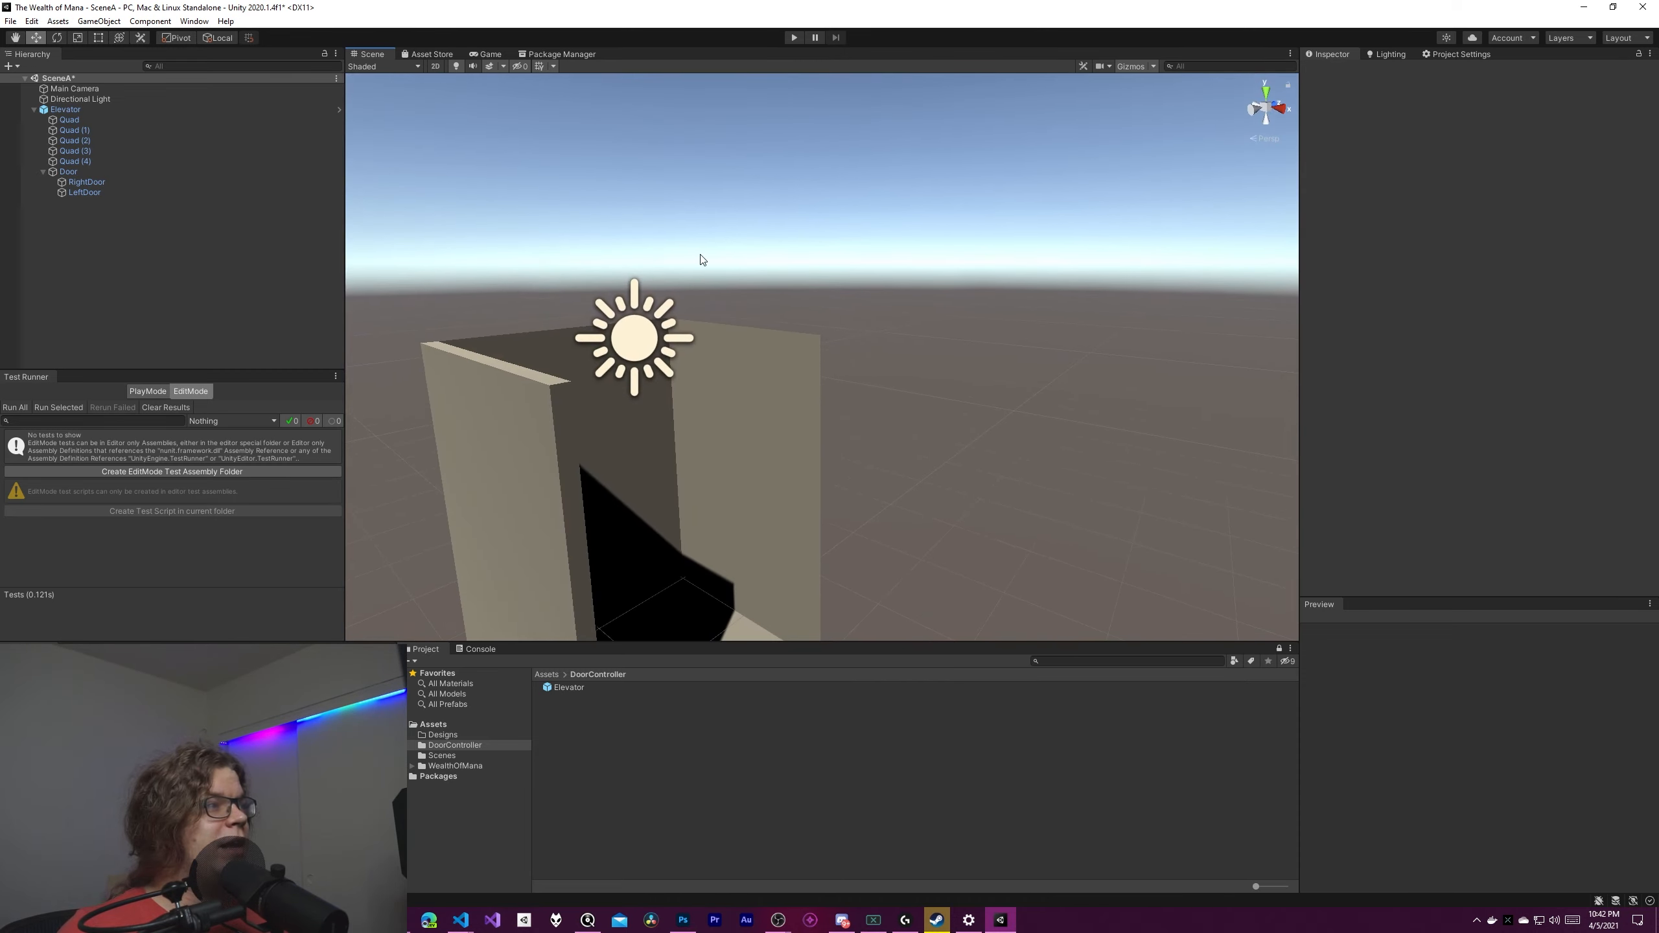
right_click_drag(970, 452, 985, 453)
key("s")
key("a")
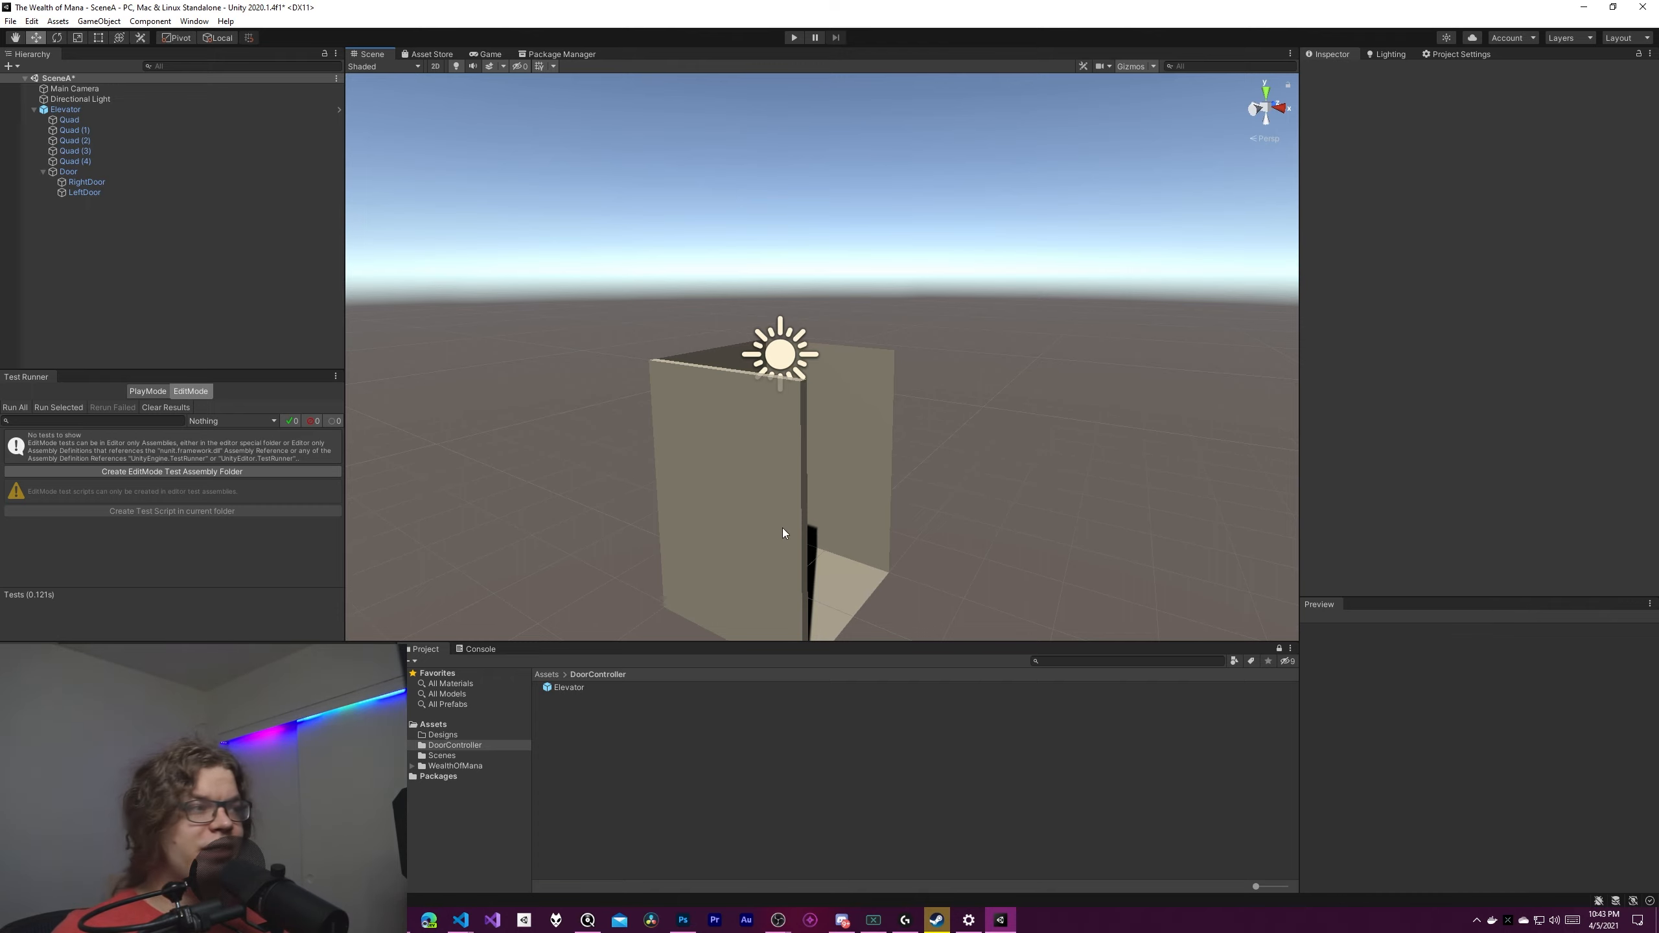
right_click_drag(1024, 512, 832, 322)
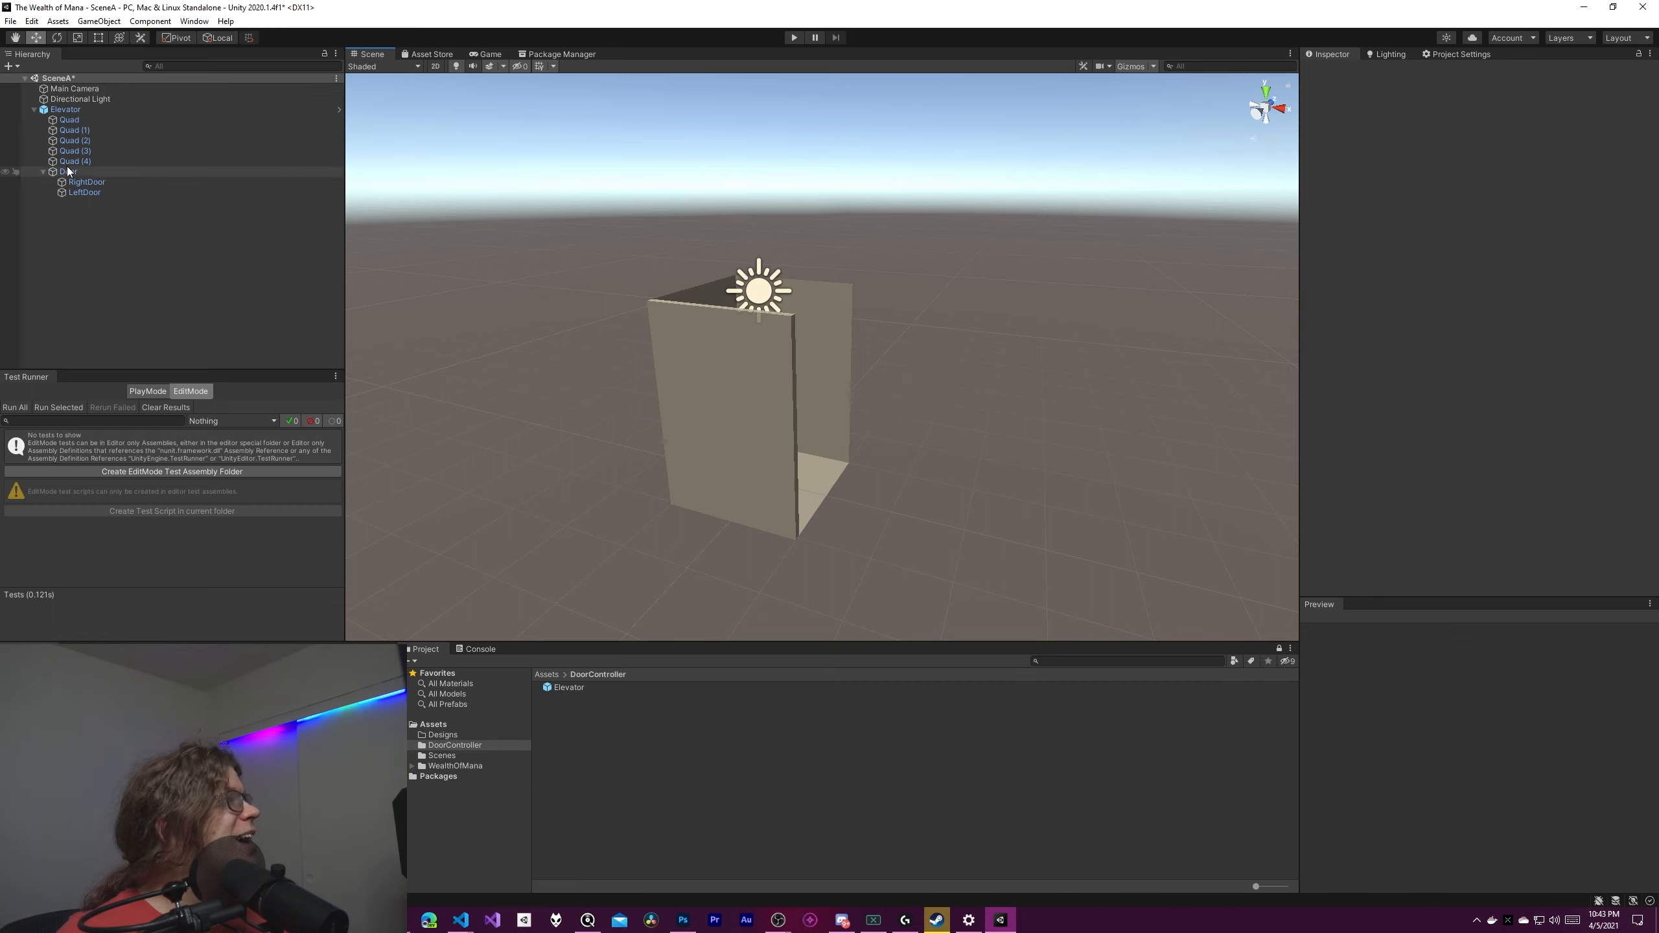
Add an Animator component to the Elevator object.
left_click(92, 109)
right_click(638, 744)
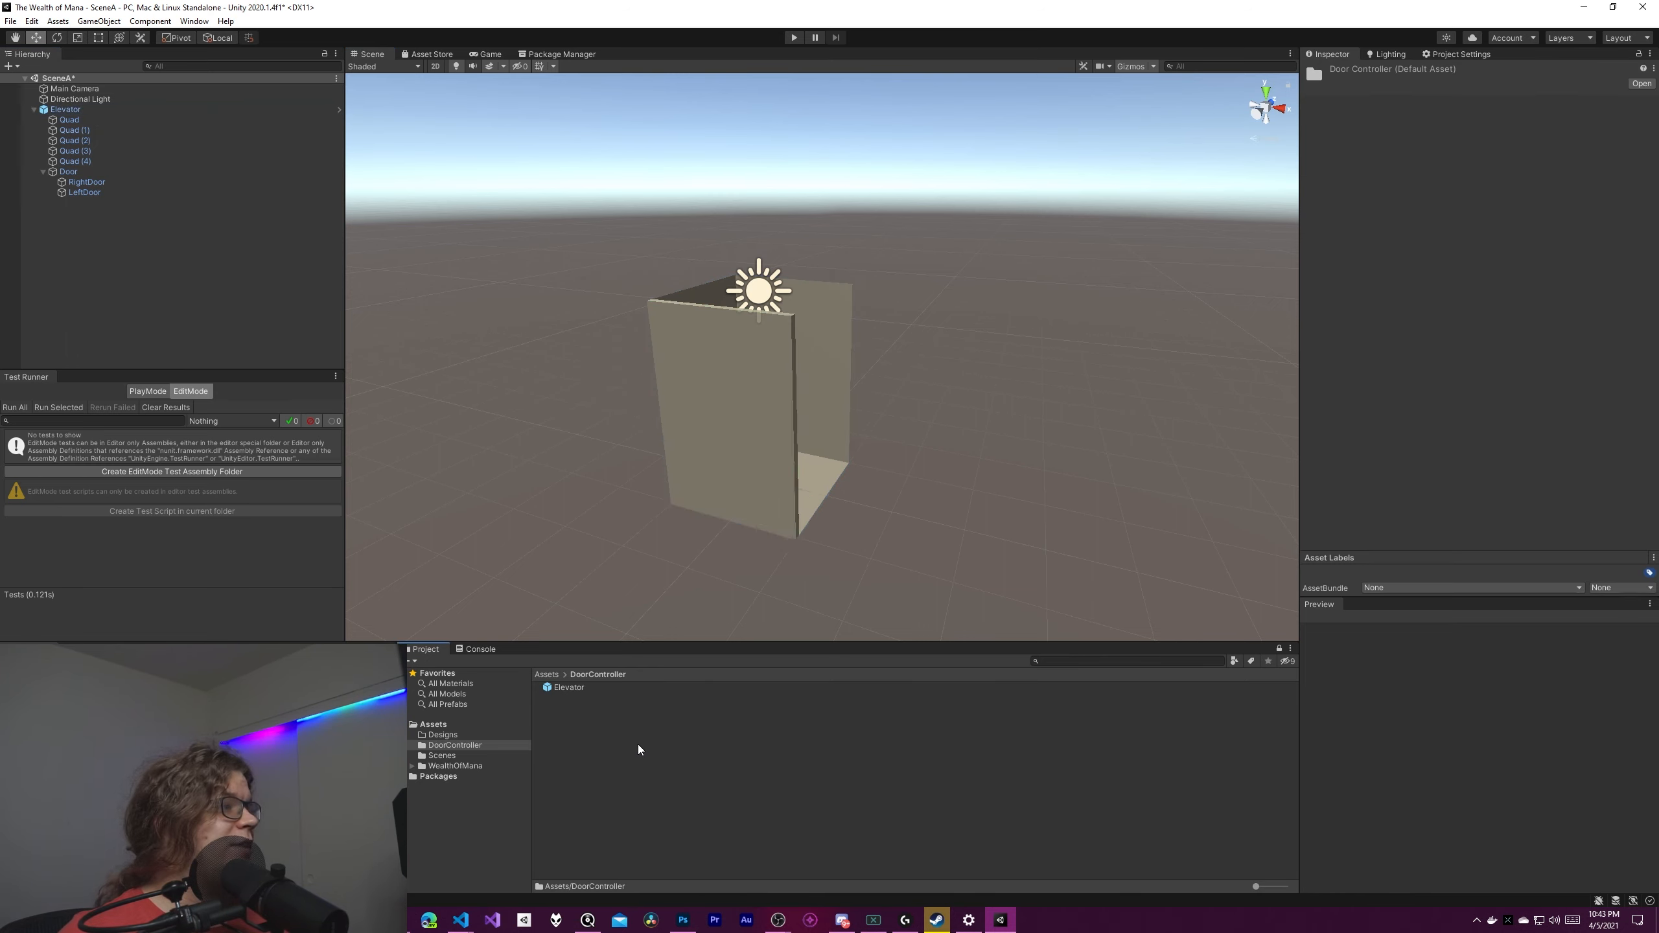
left_click(89, 112)
left_click(89, 112)
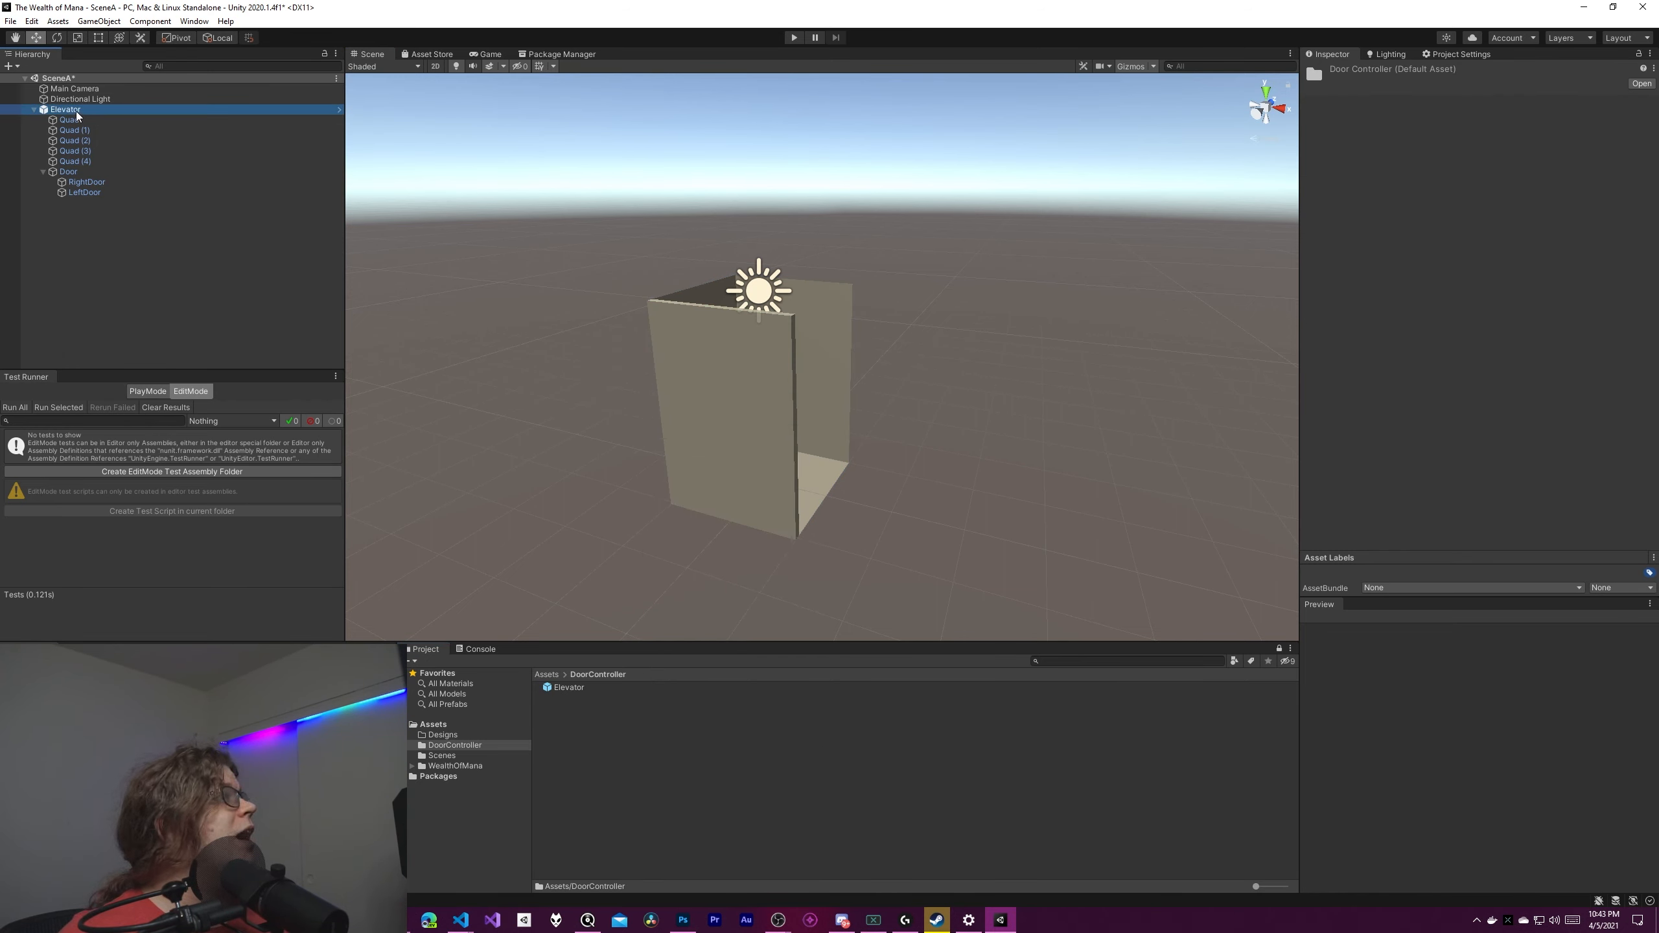
left_click(1433, 184)
type("animator")
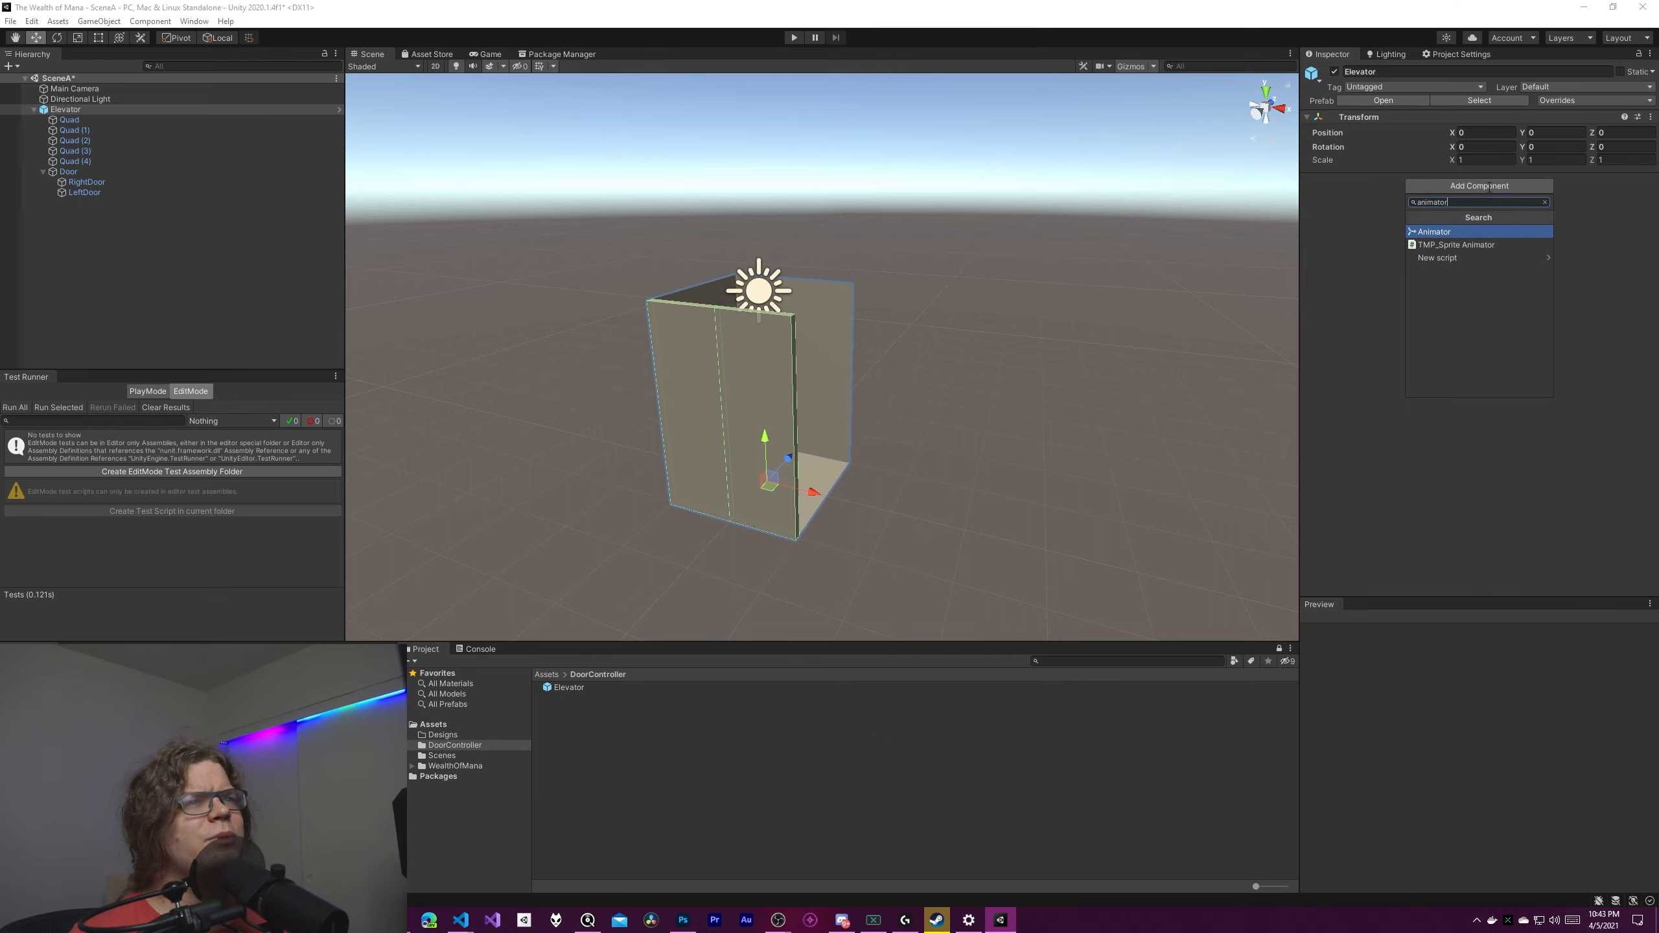
left_click(1433, 231)
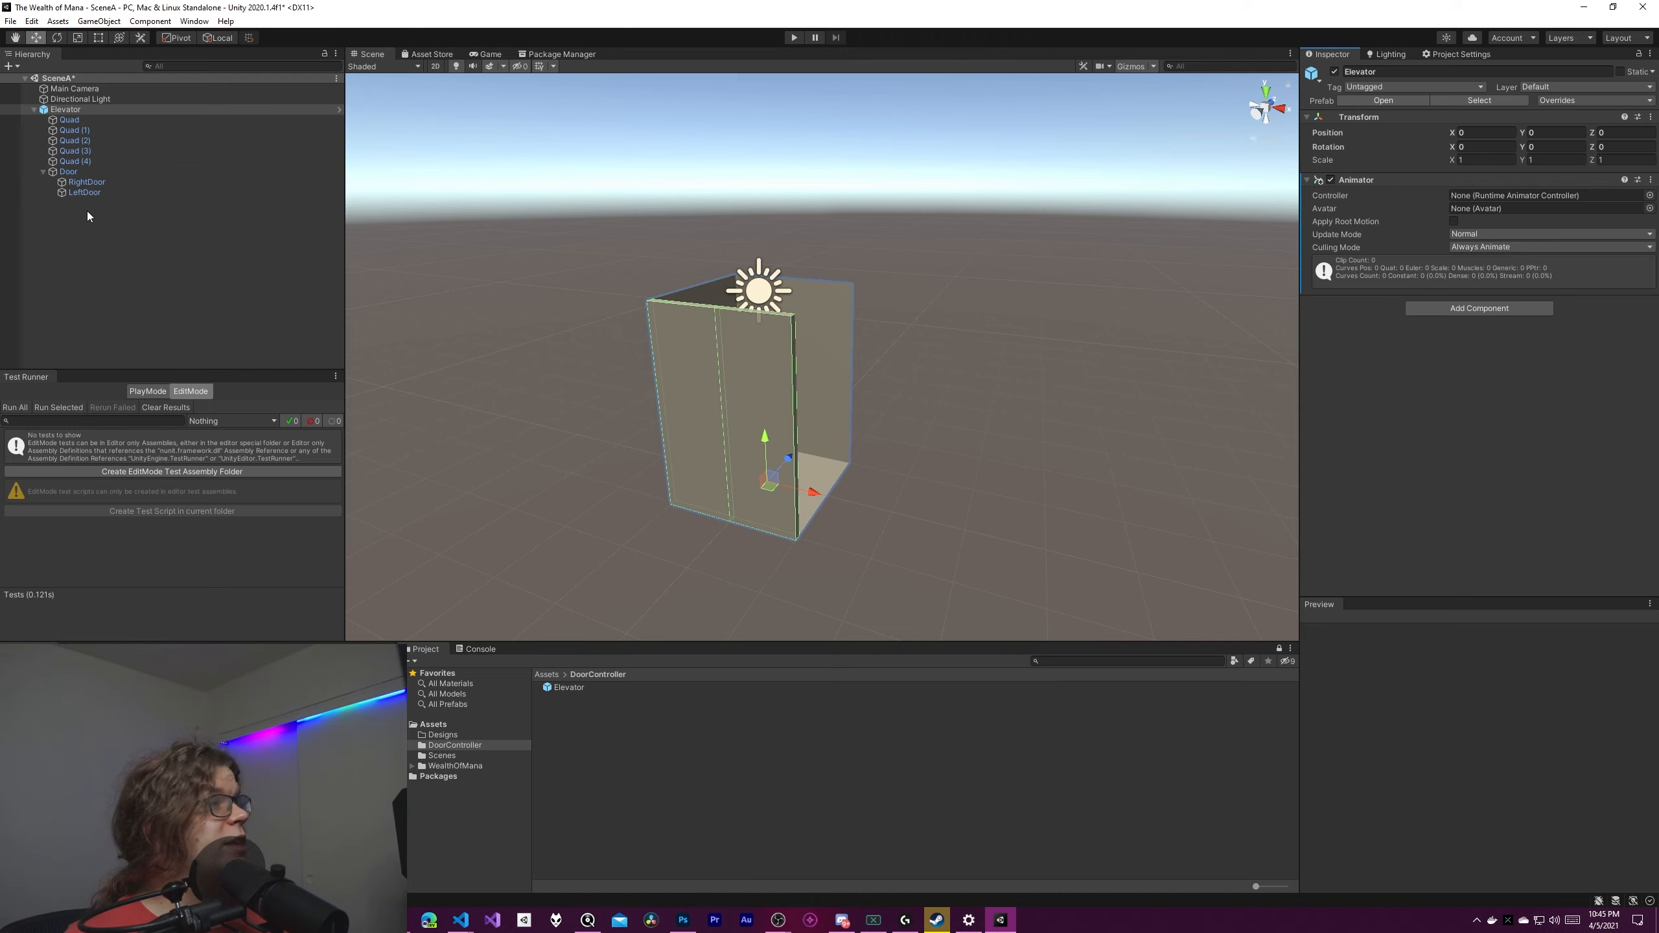
Create an Animator Controller named ElevatorAnimation in the DoorController folder.
right_click(609, 789)
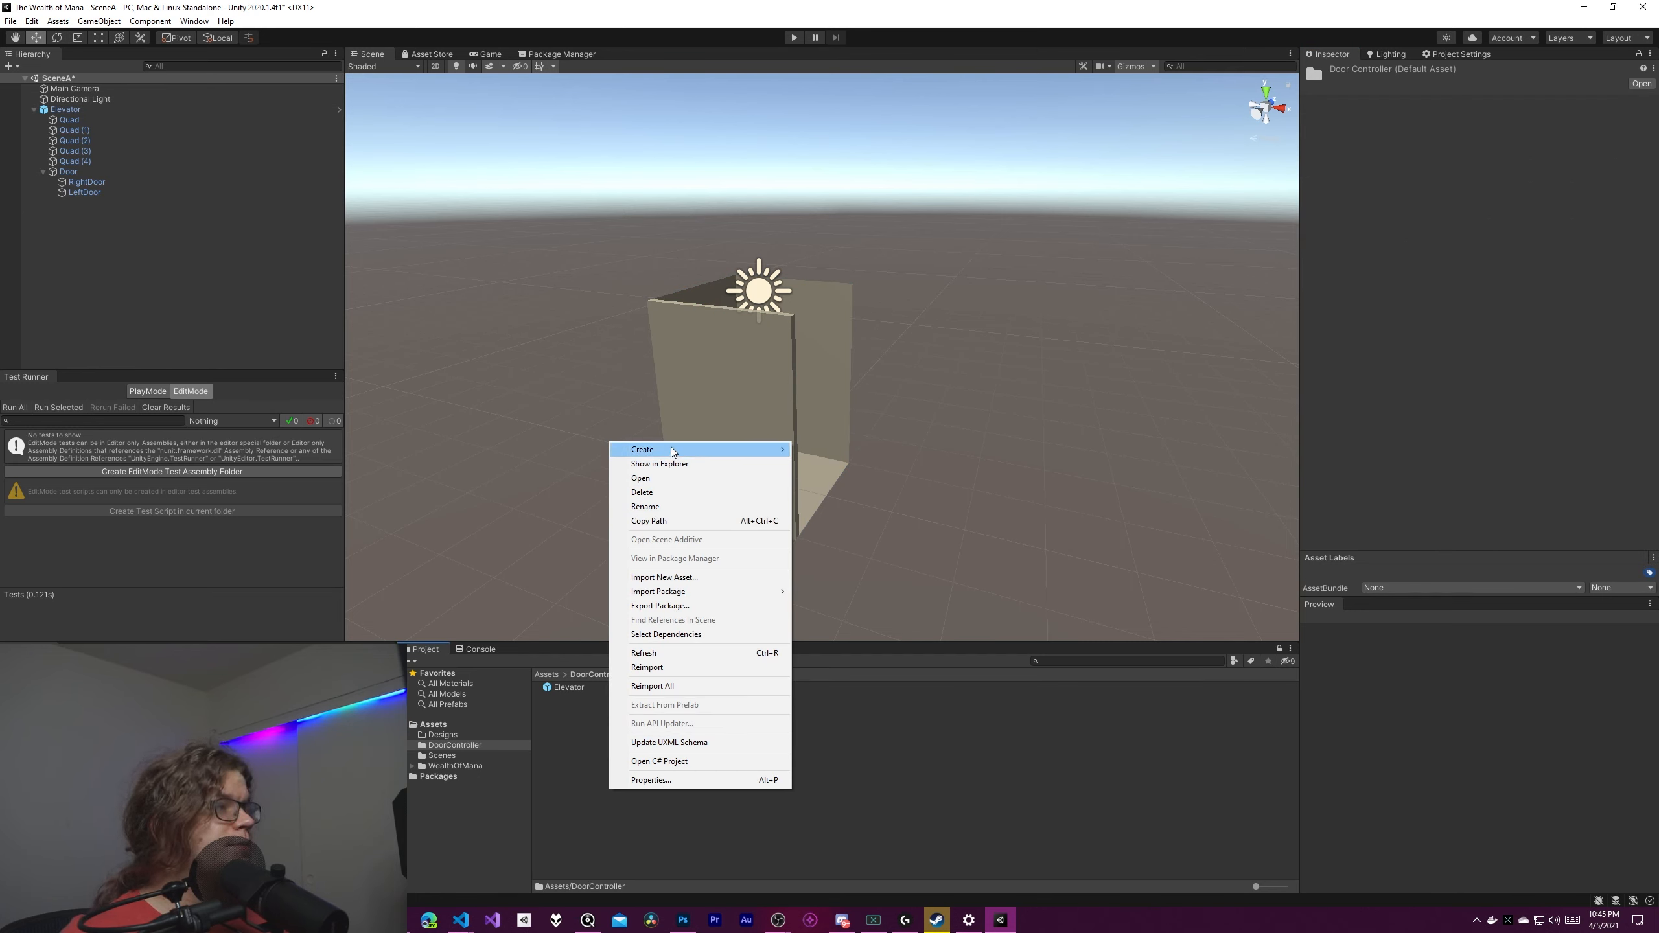
mouse_move(672, 450)
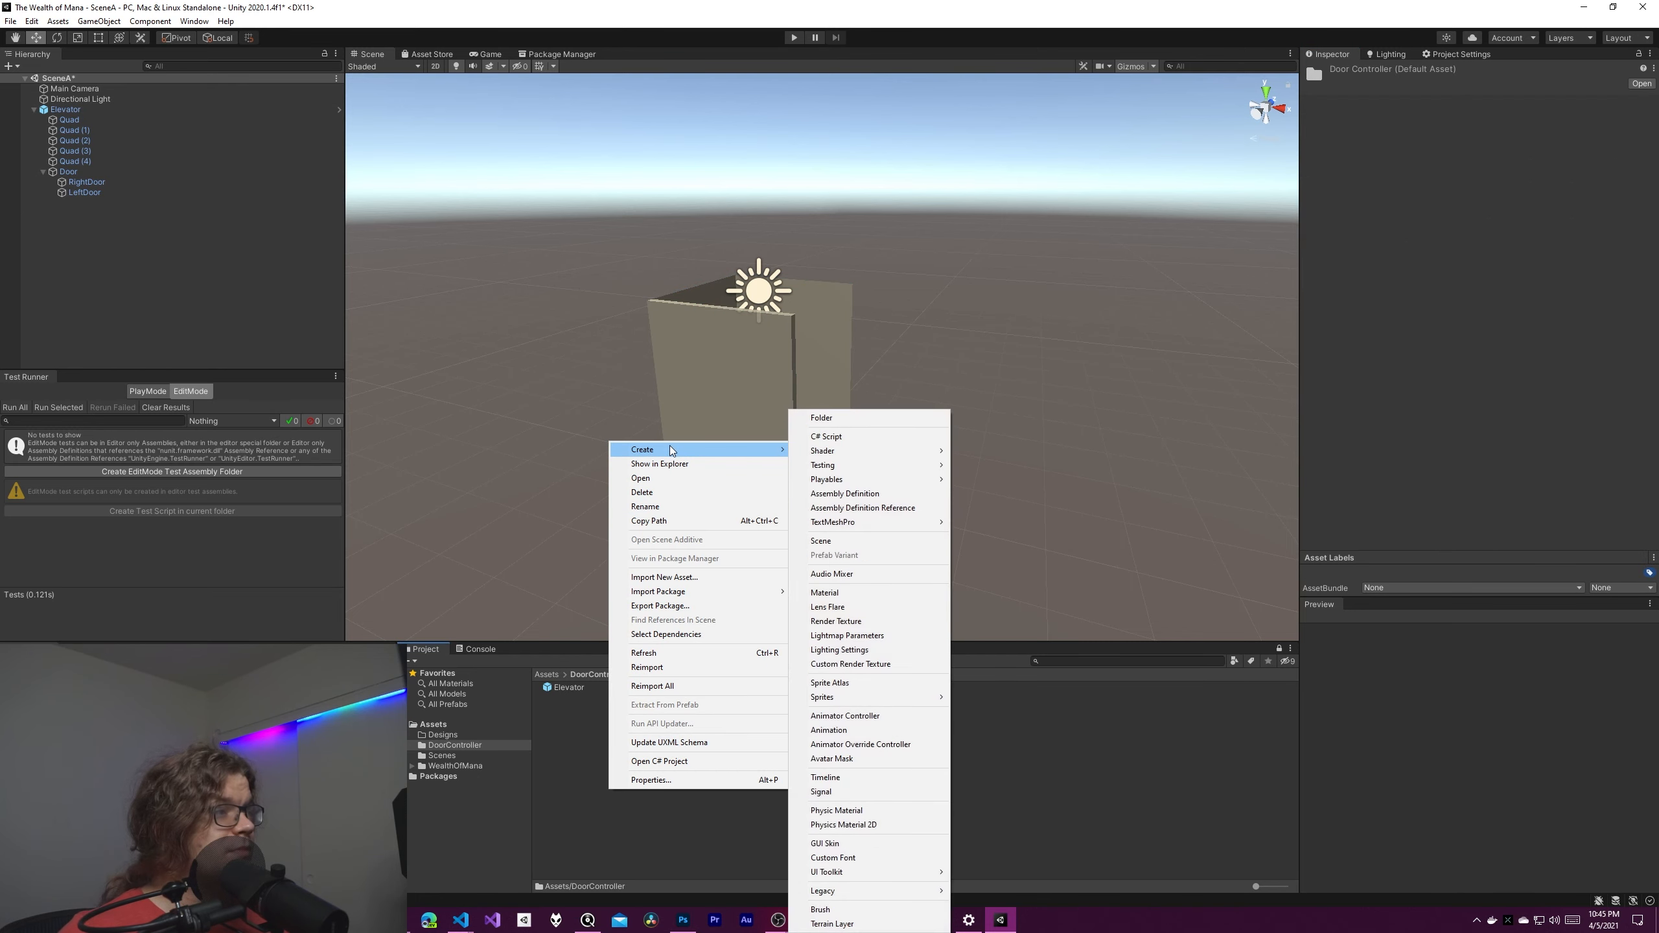
left_click(839, 716)
type("Elevator")
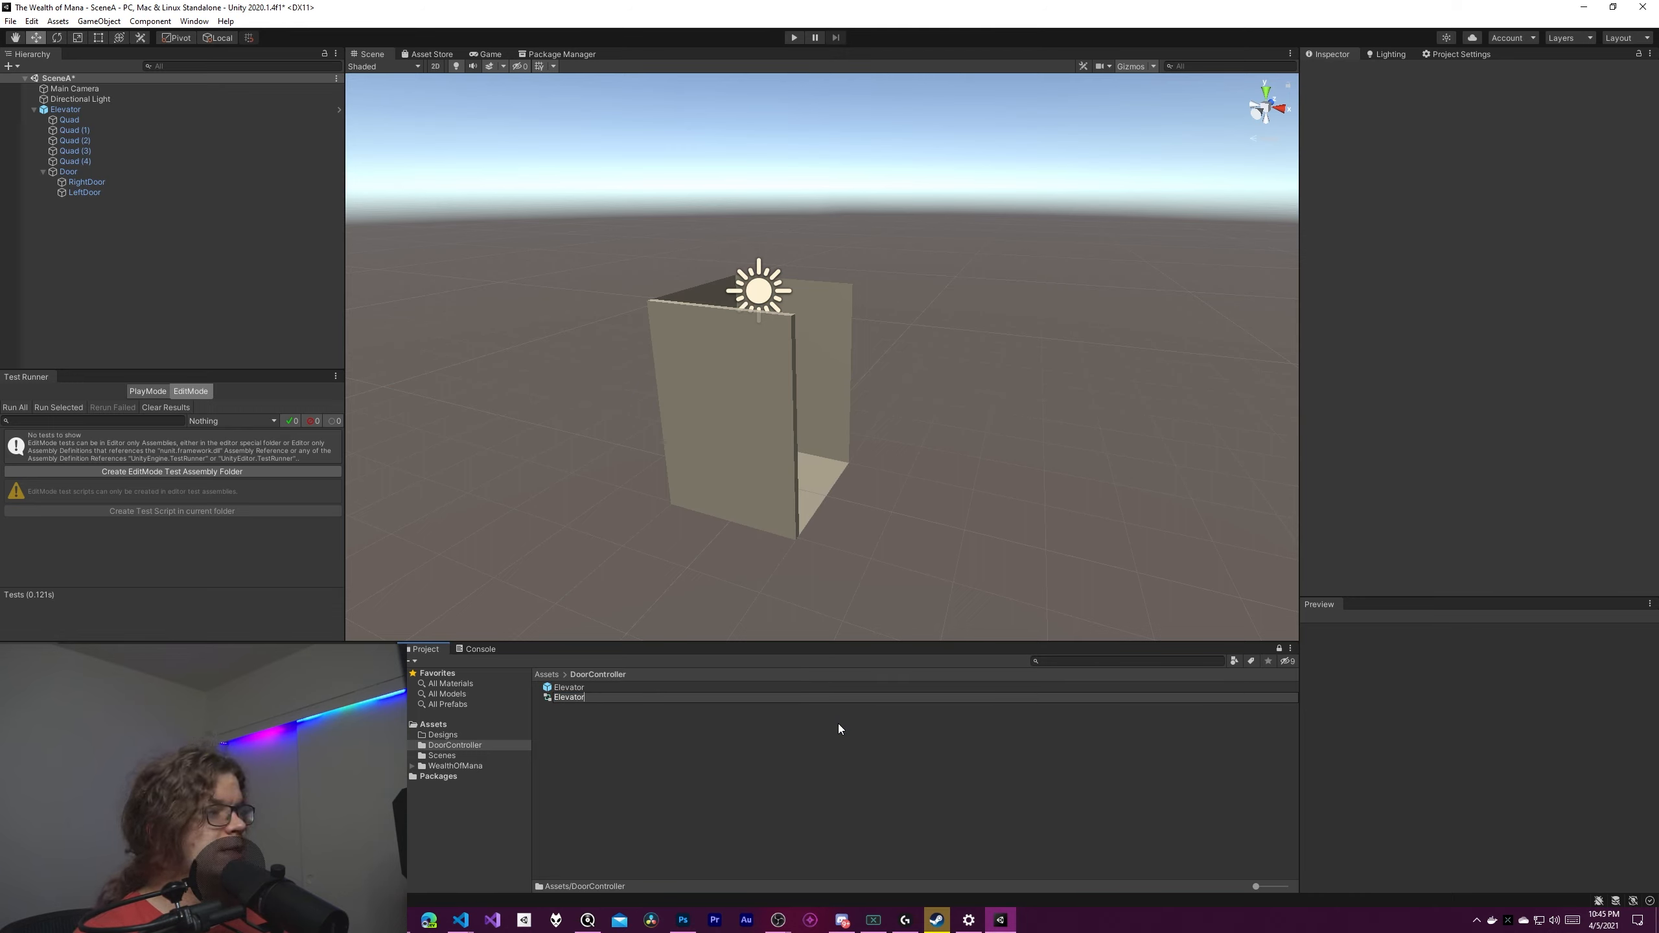
type("Animator")
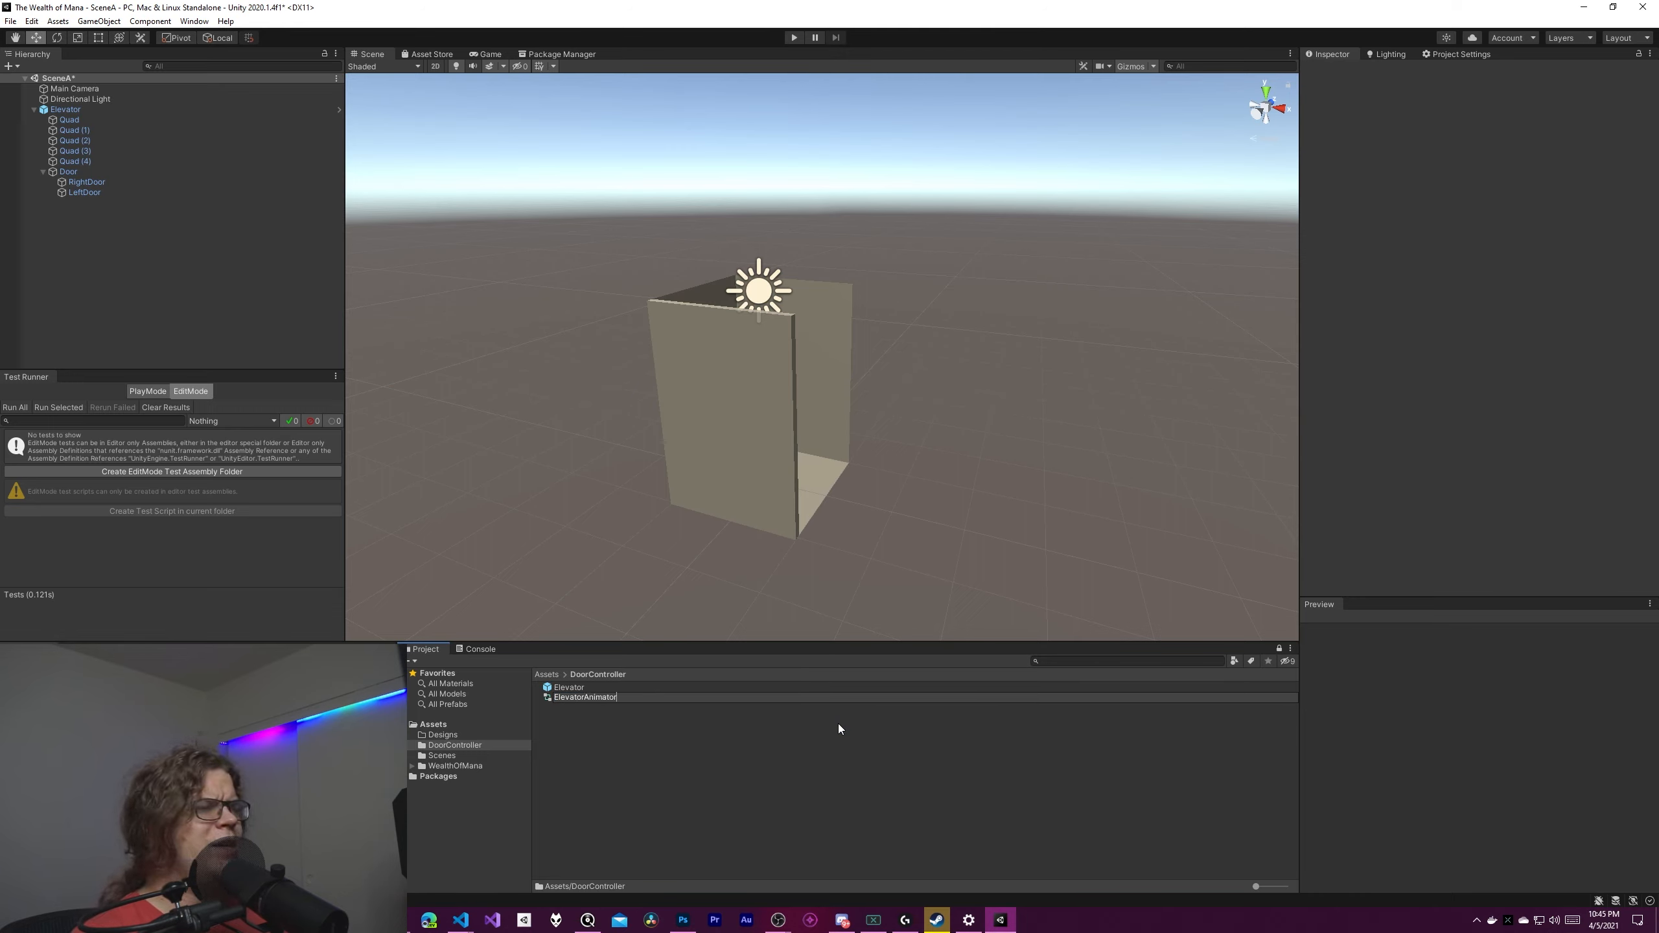
type("ion")
key("Return")
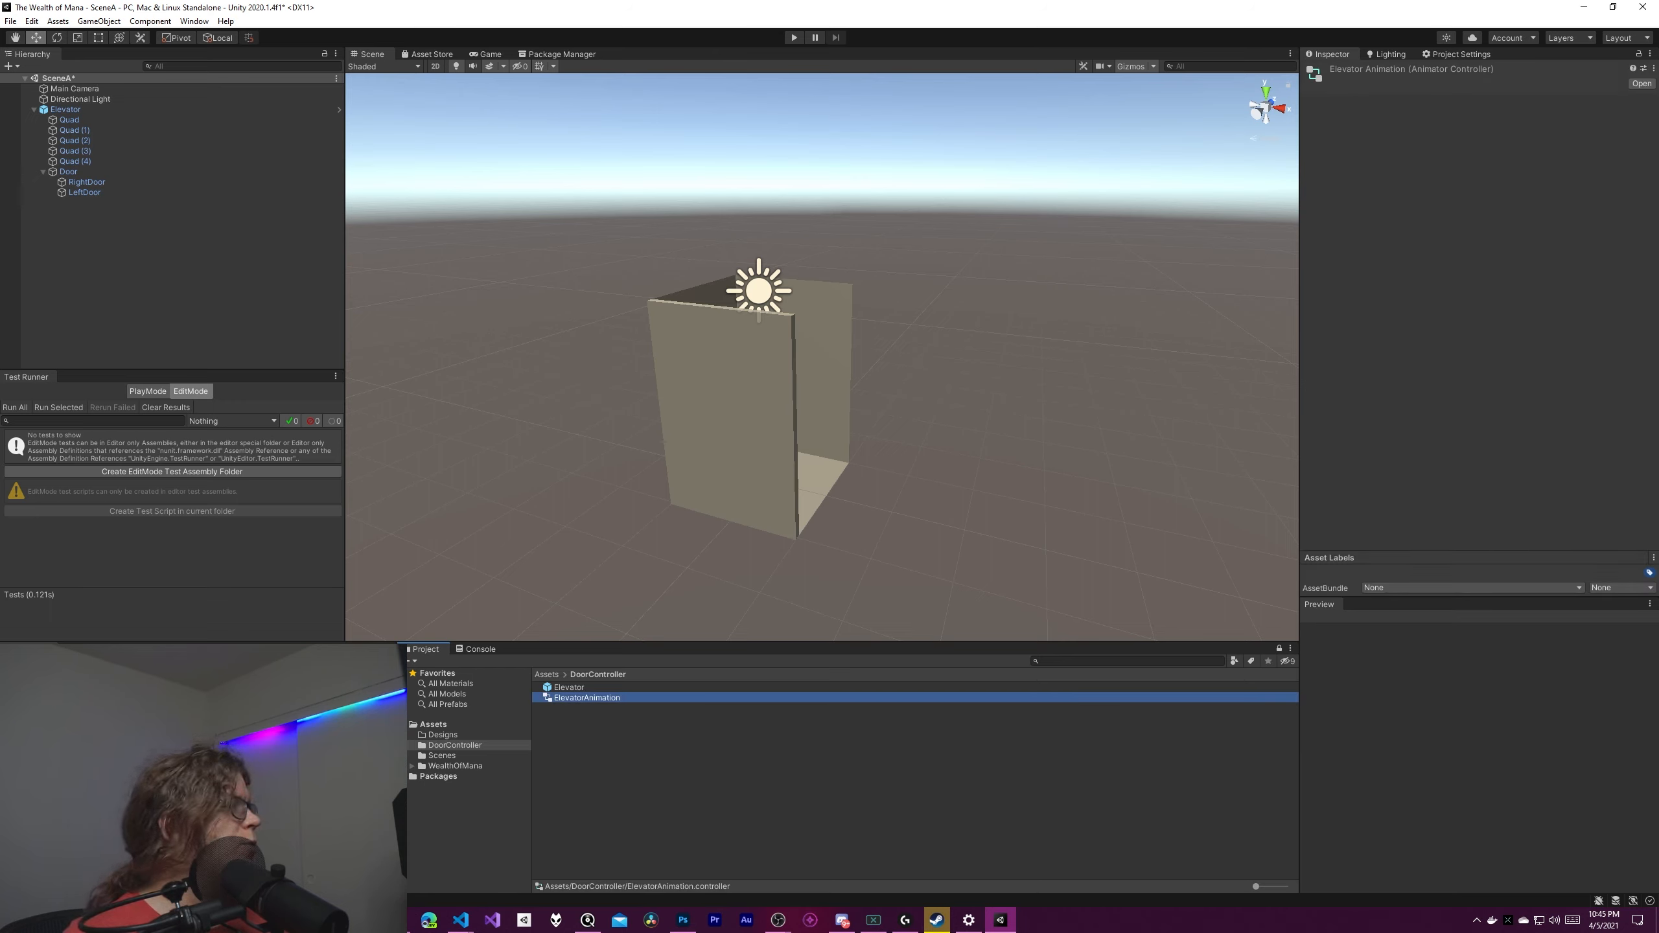
Dock the Animator window alongside the Scene and Game views, with the Animation window beneath it.
left_click_drag(1, 295, 656, 55)
left_click_drag(549, 51, 666, 575)
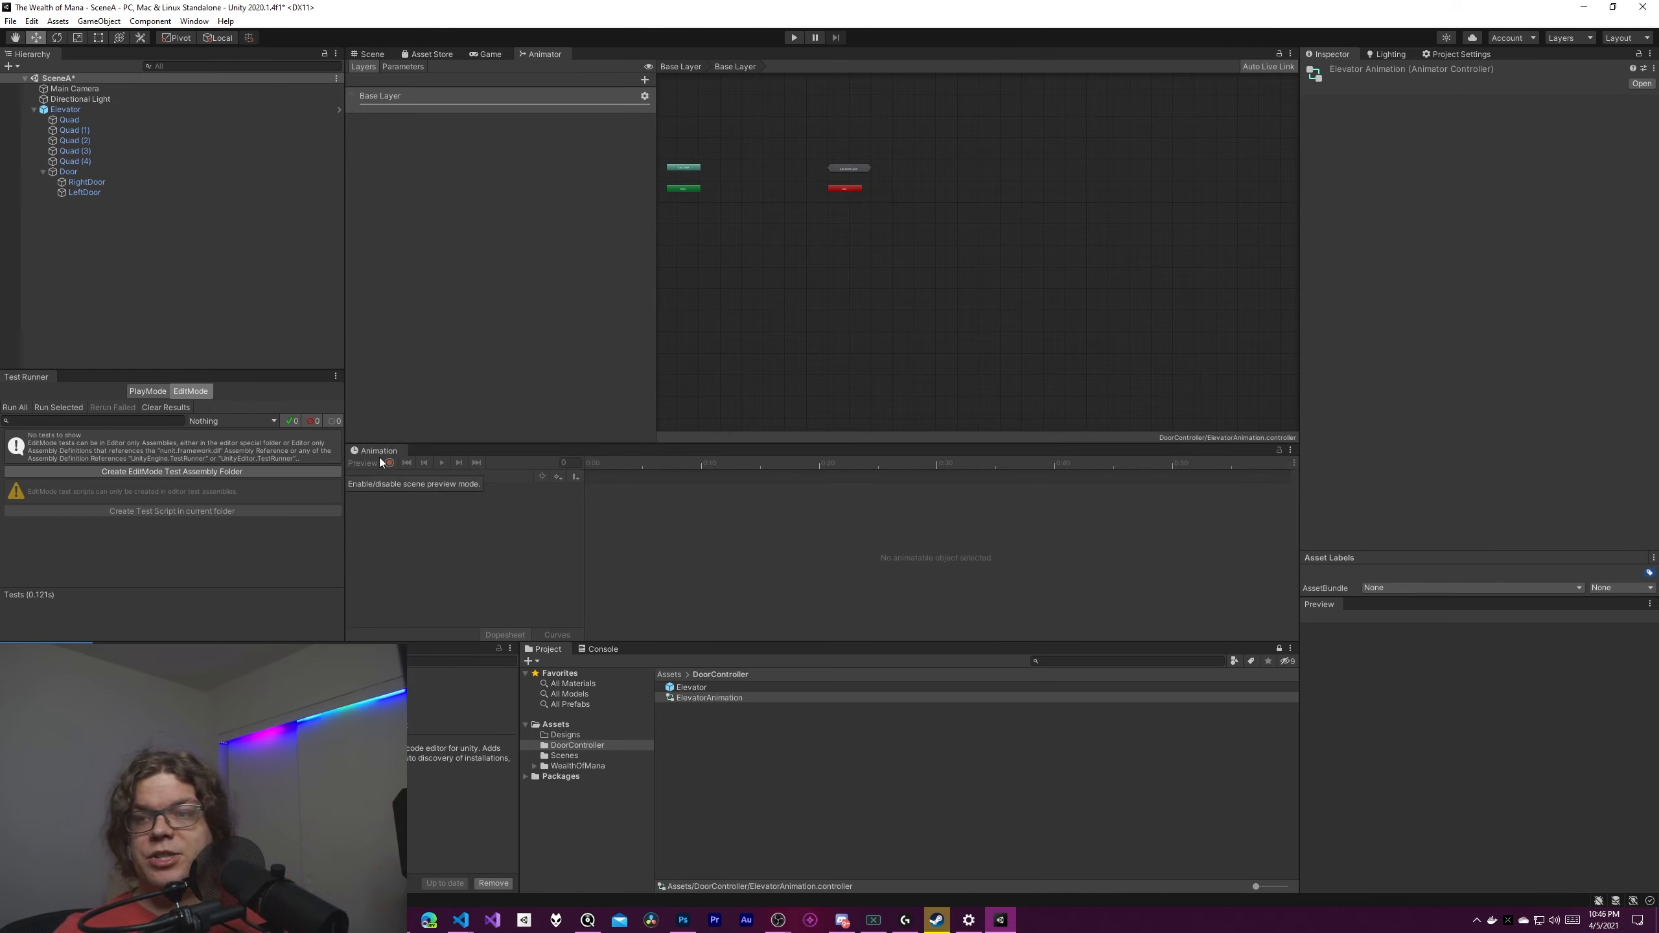
left_click(194, 20)
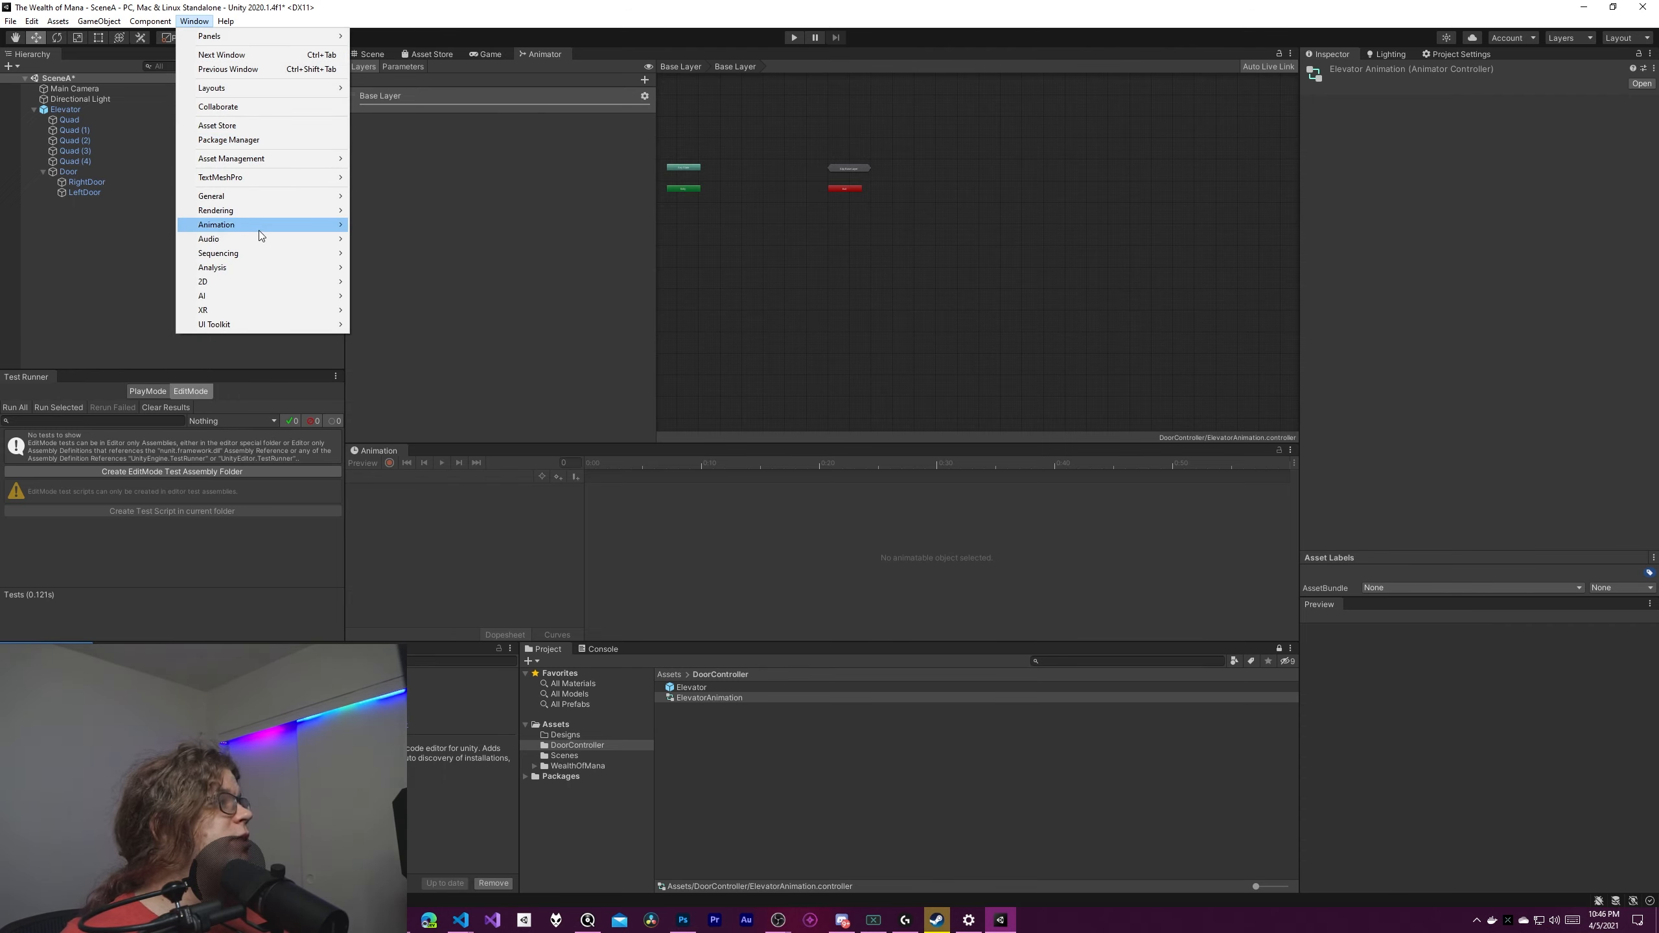
mouse_move(259, 230)
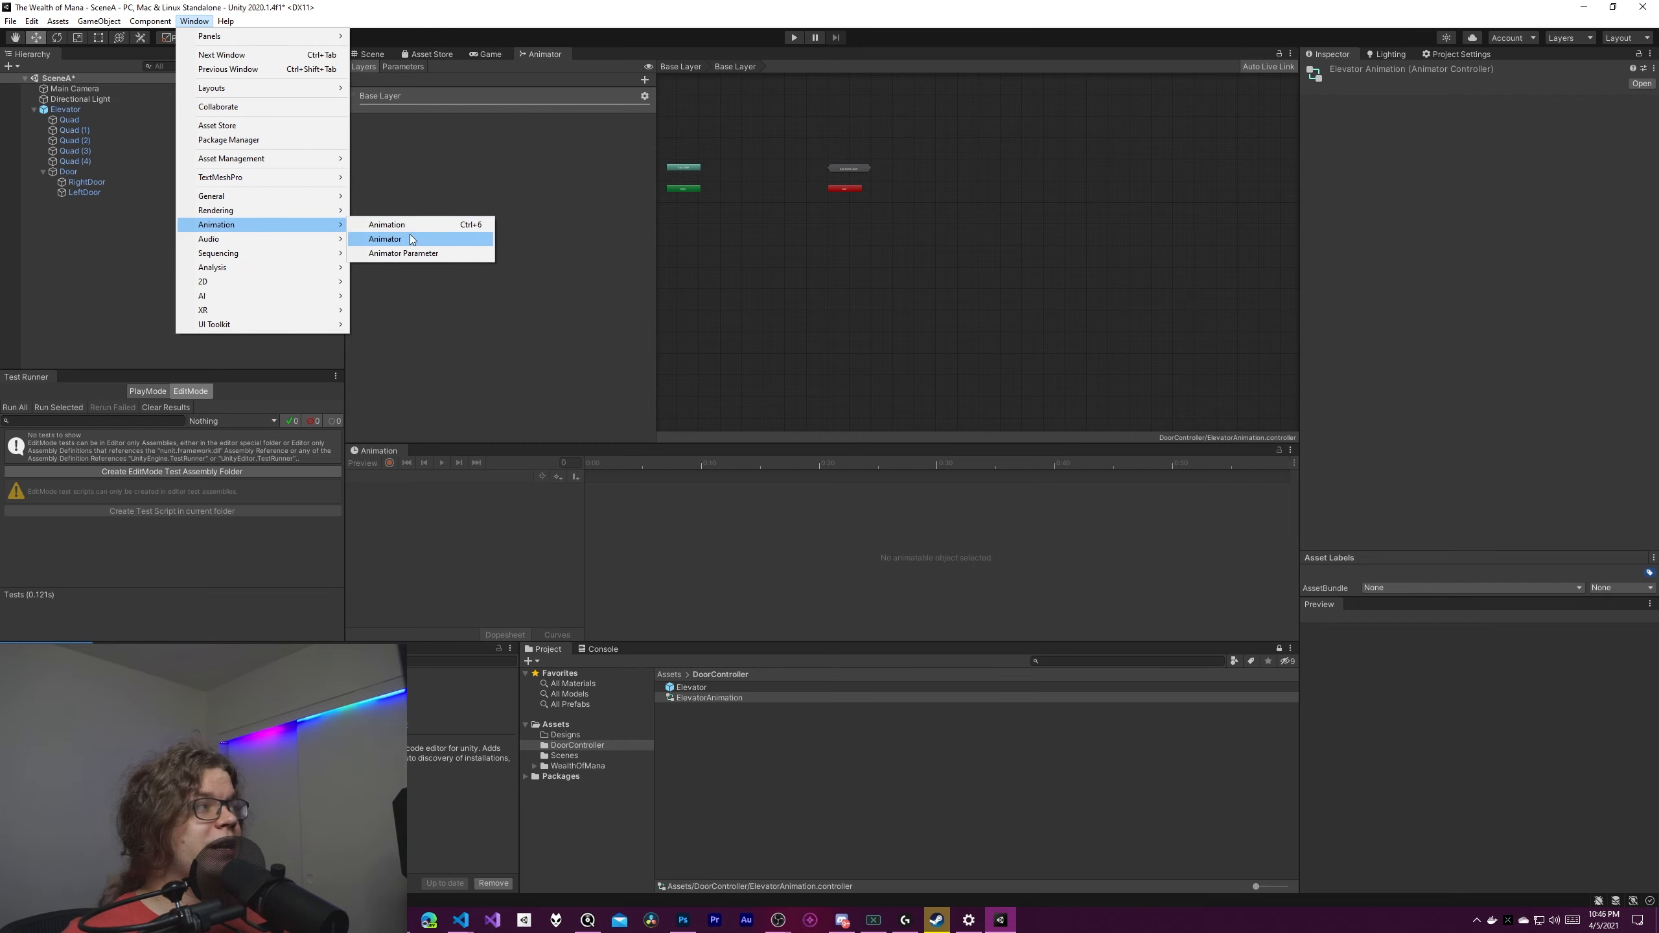
left_click(829, 305)
Examine the Animator graph's state creation options and the parameter types available for the controller.
scroll(734, 197, "up", 5)
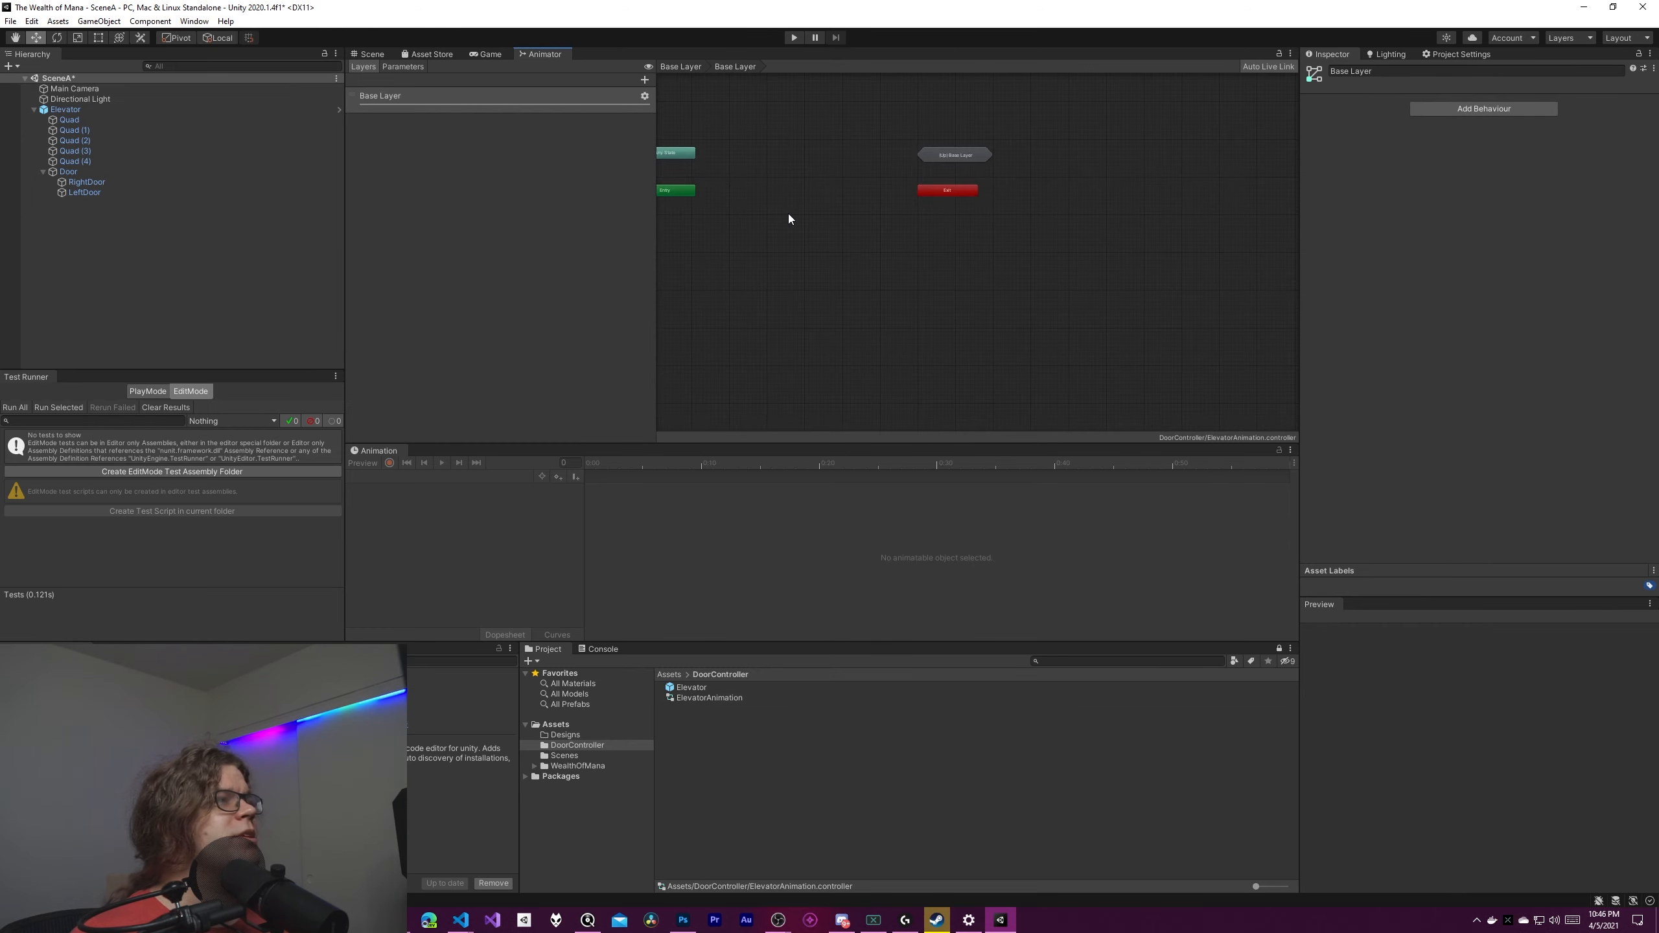
middle_click_drag(798, 208, 992, 344)
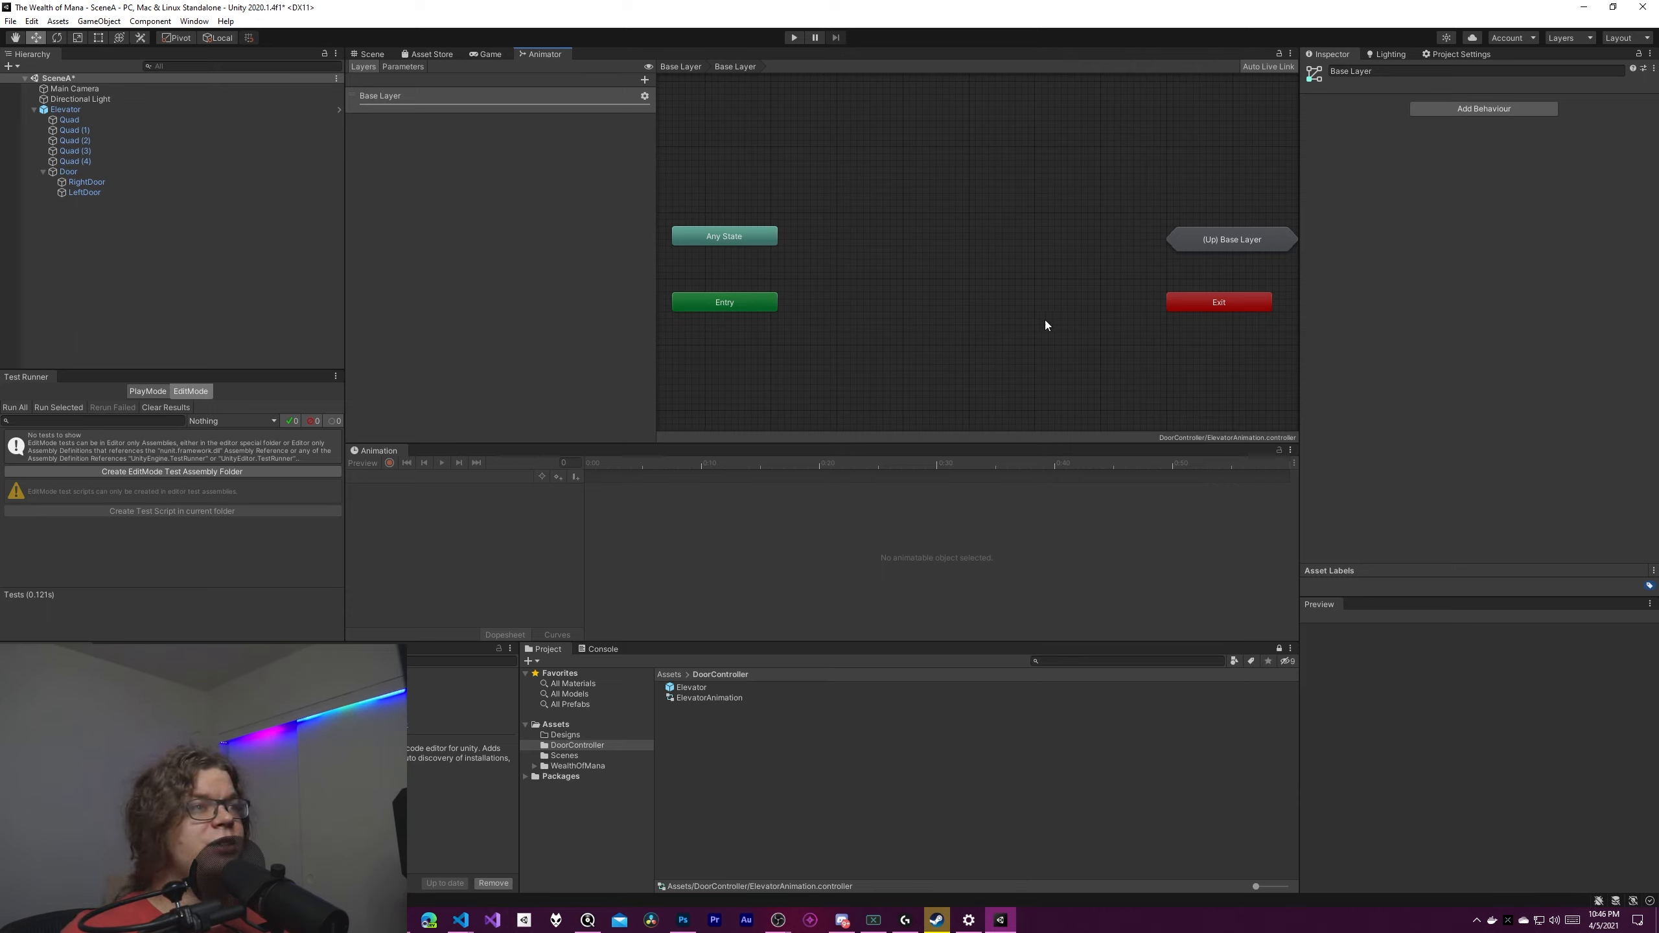
right_click(904, 299)
mouse_move(942, 305)
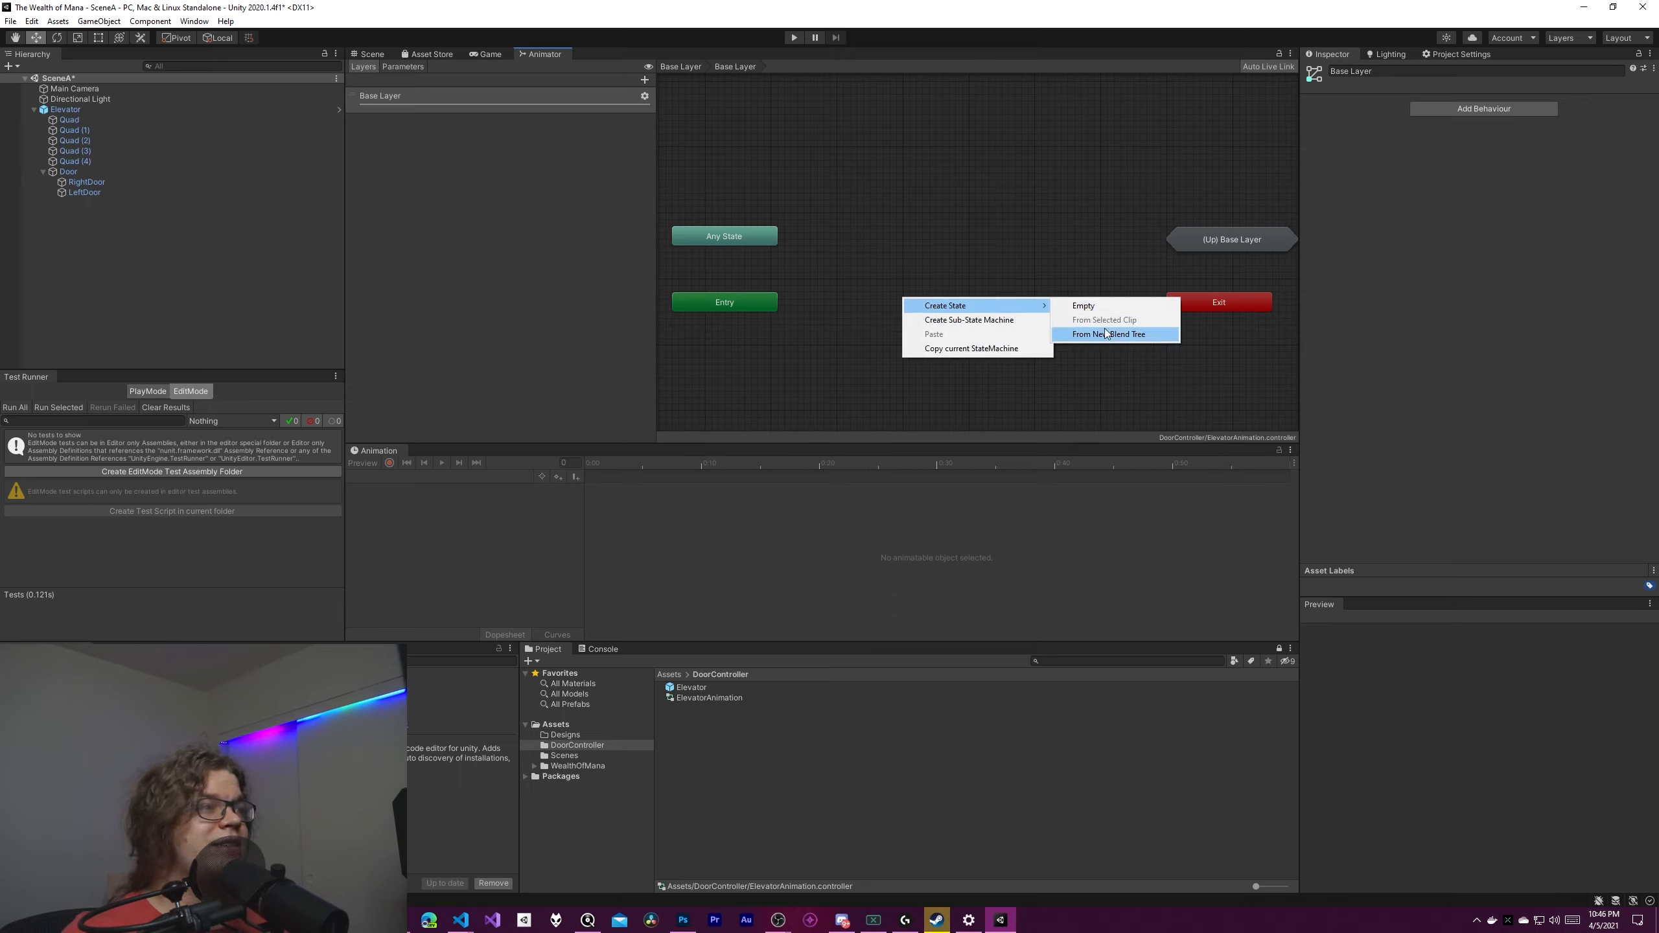
left_click(839, 287)
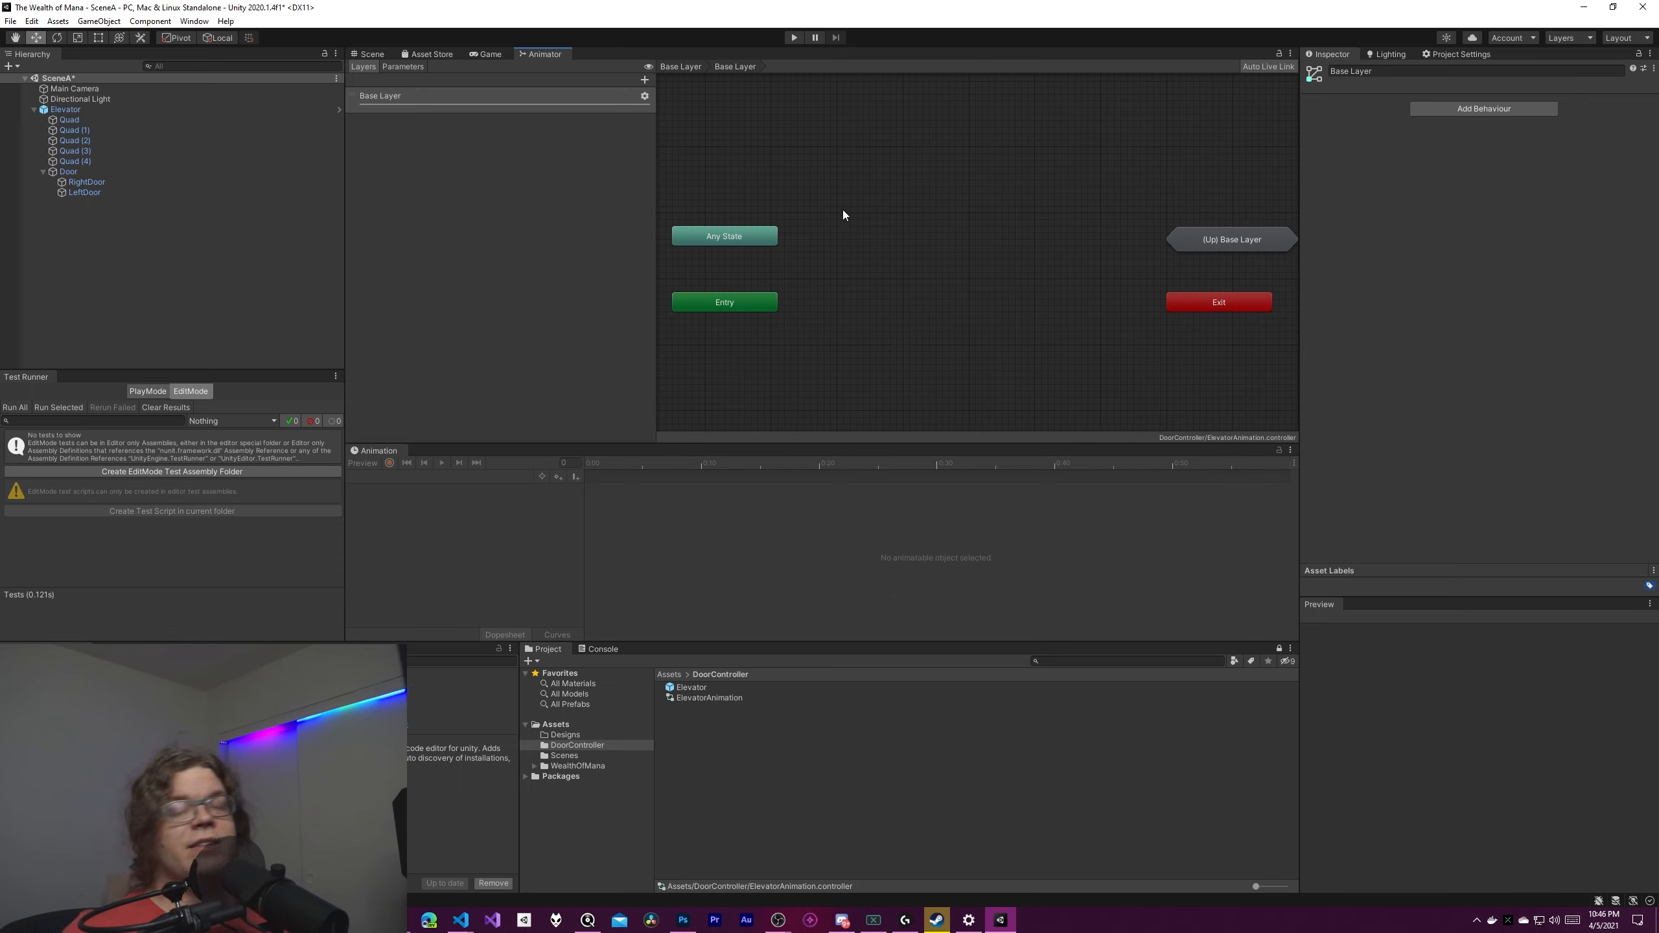
left_click(418, 65)
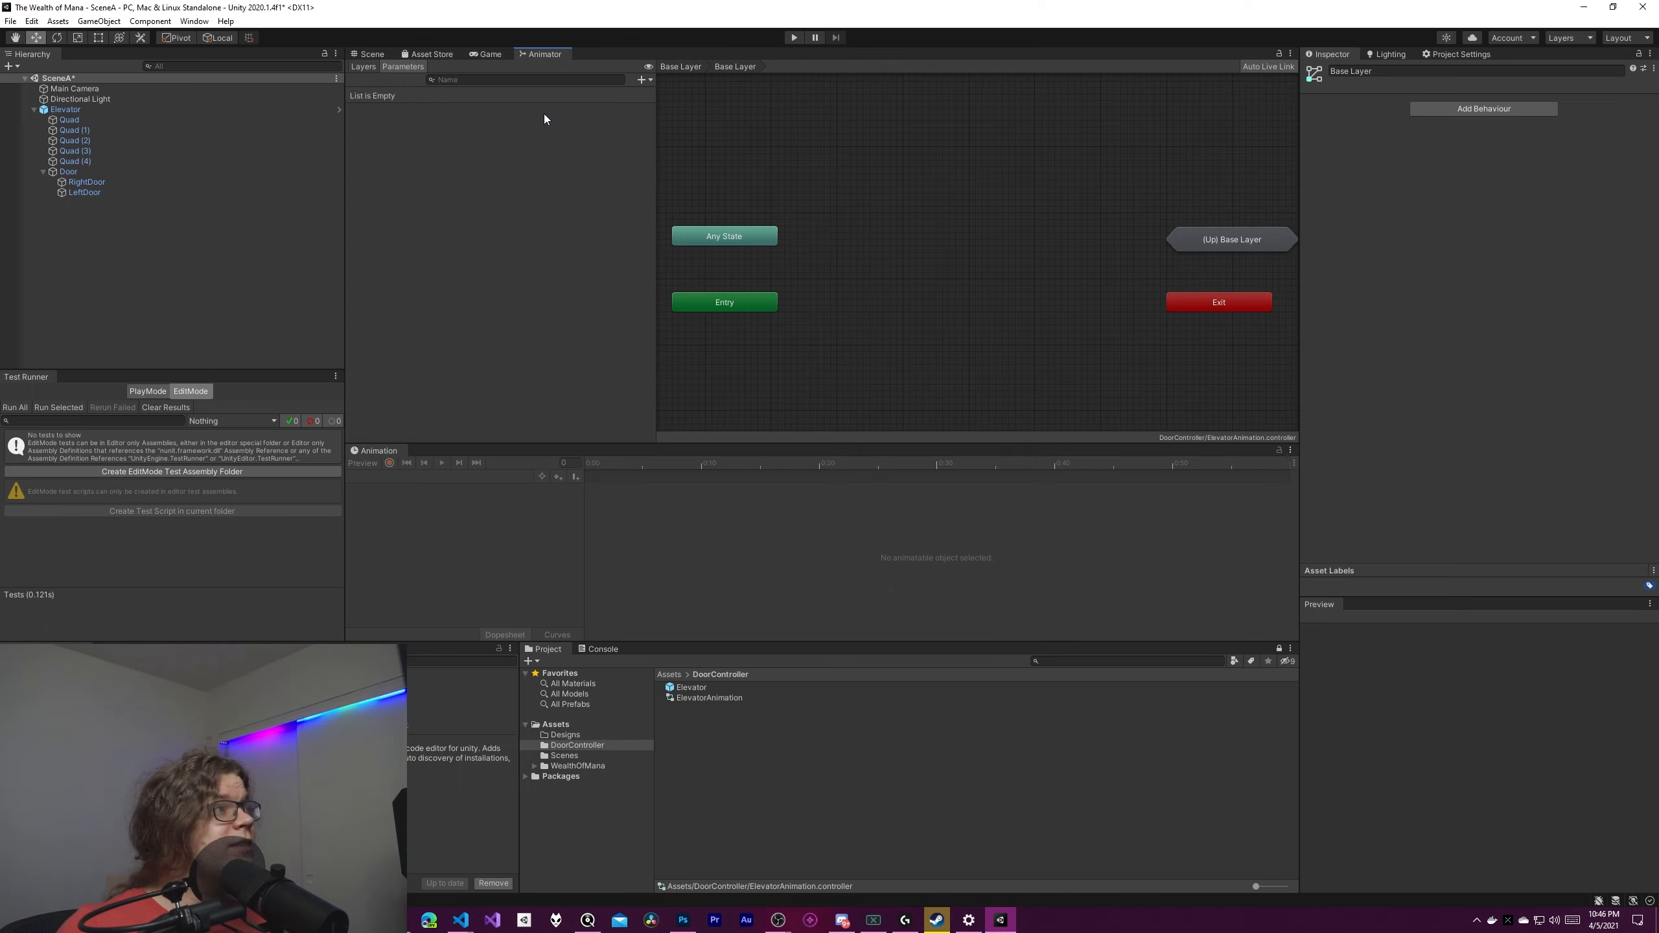
left_click(643, 79)
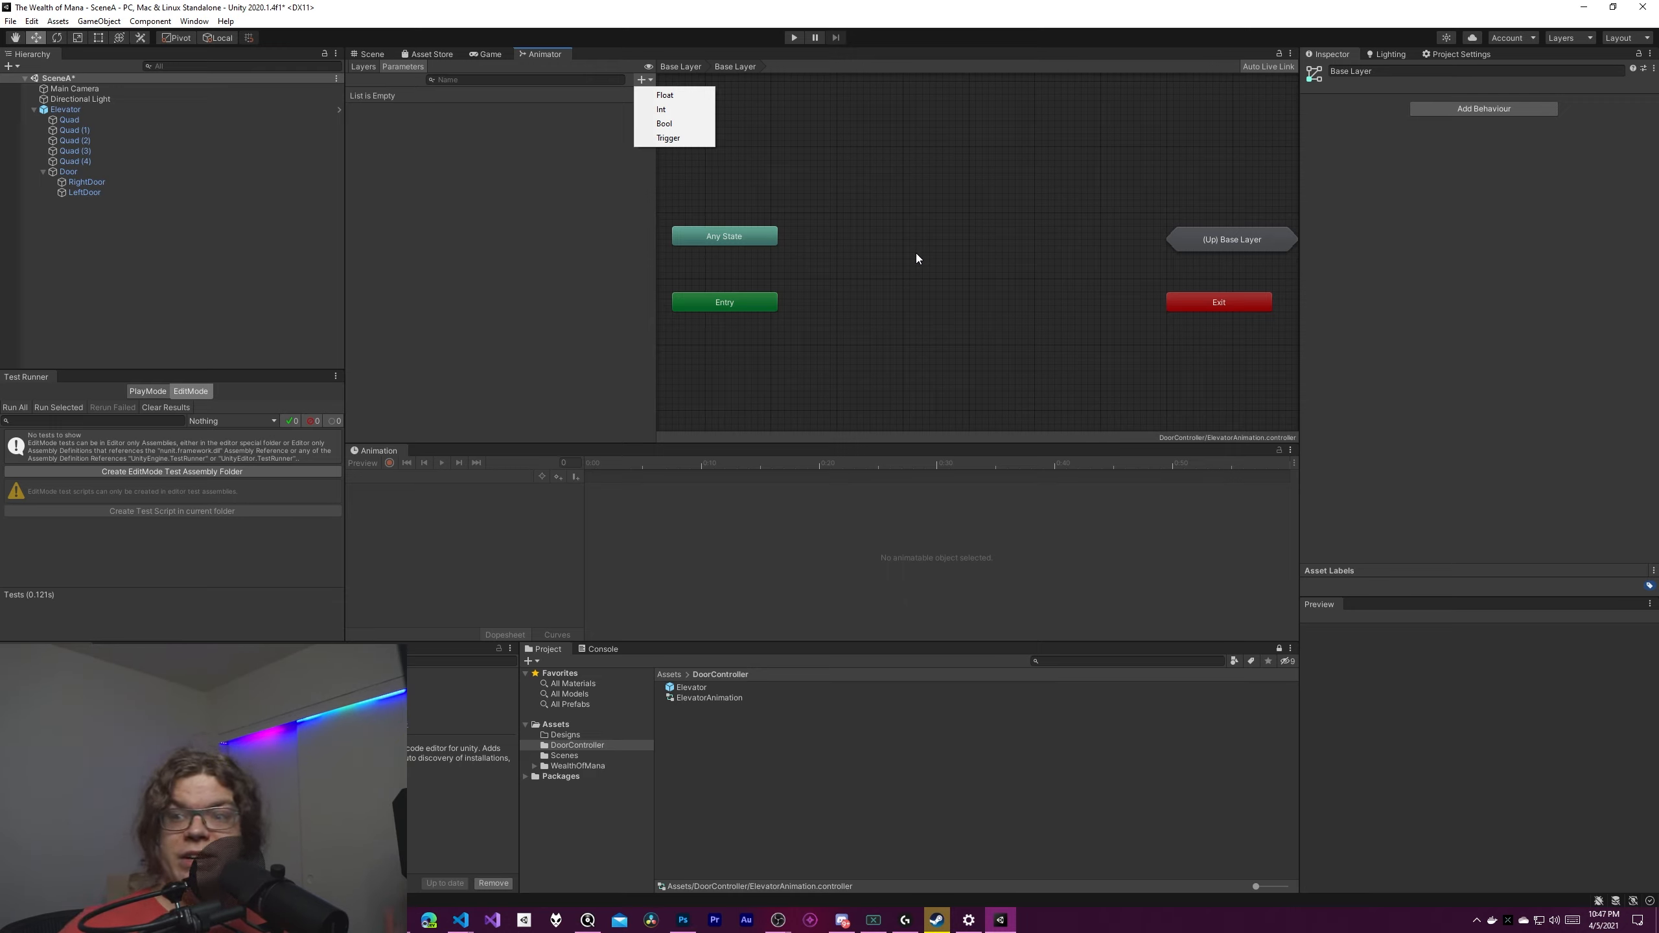
left_click(937, 258)
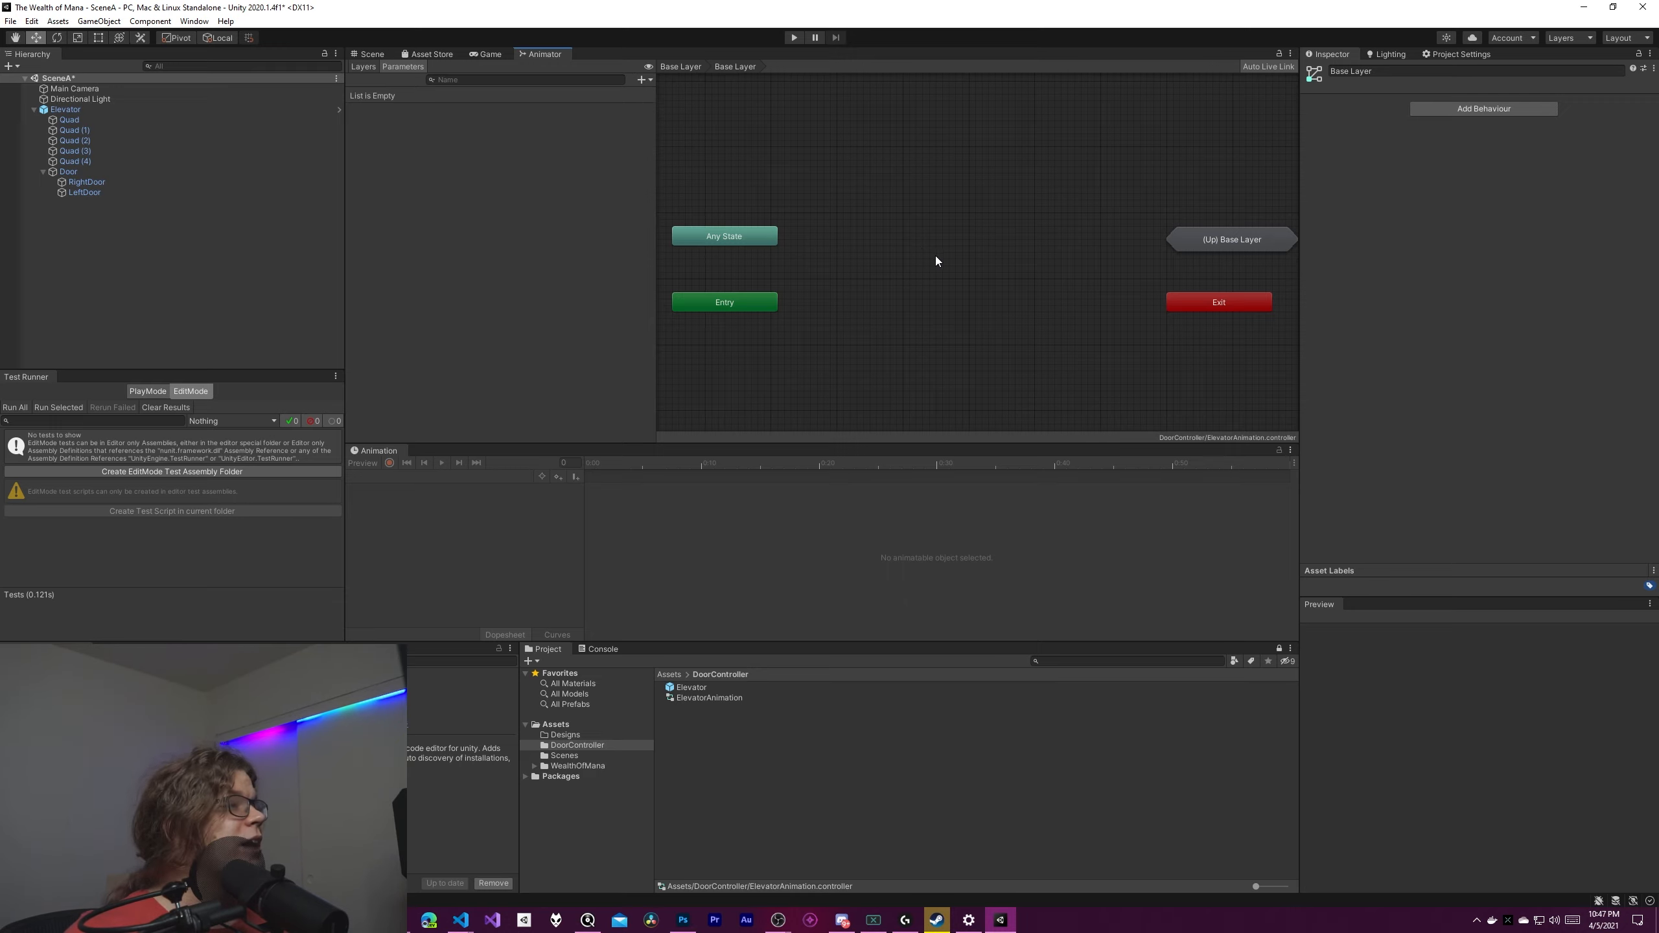
Create an animation clip named ElevatorClosed in the DoorController folder.
right_click(746, 753)
mouse_move(816, 410)
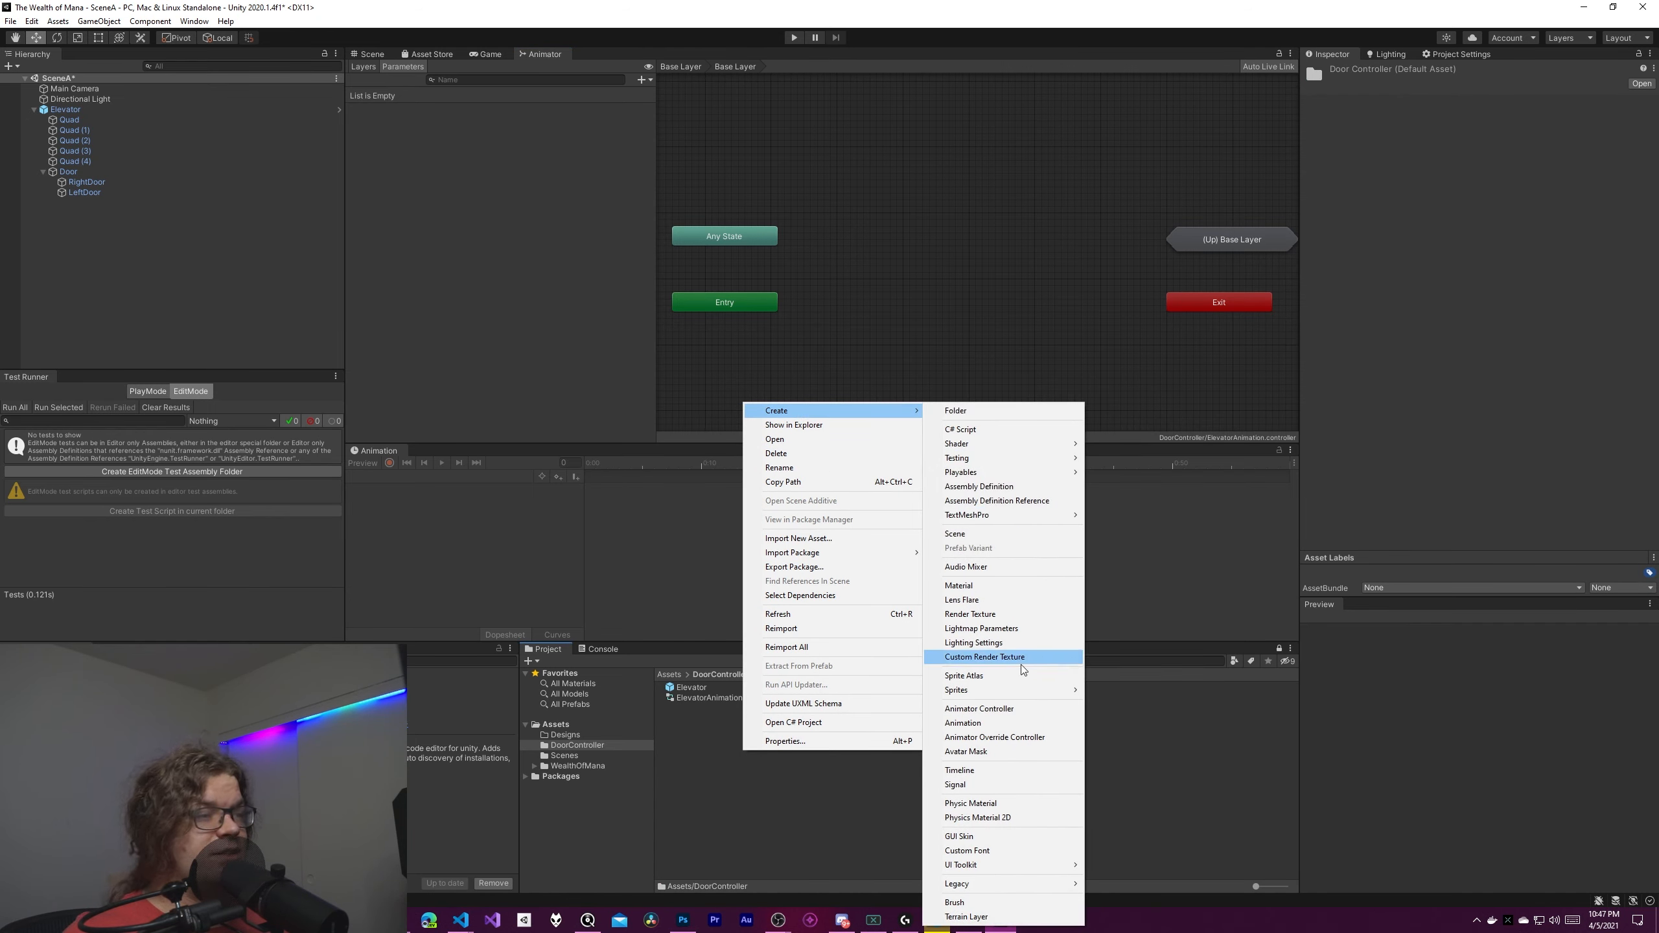
left_click(971, 728)
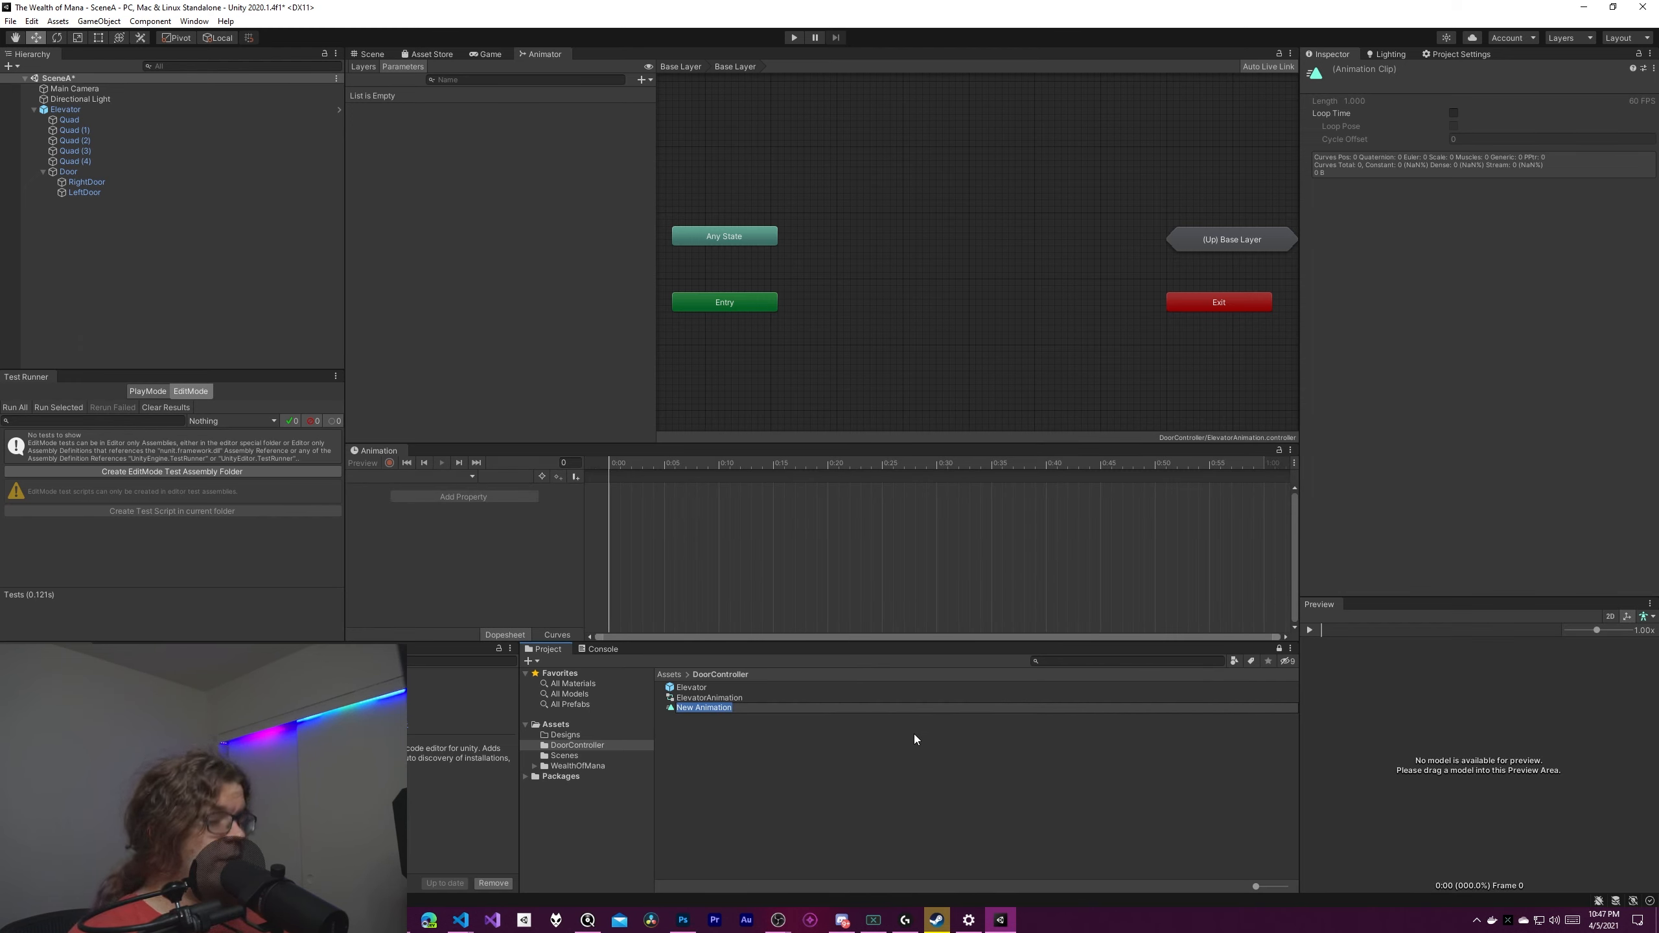
type("Elevator")
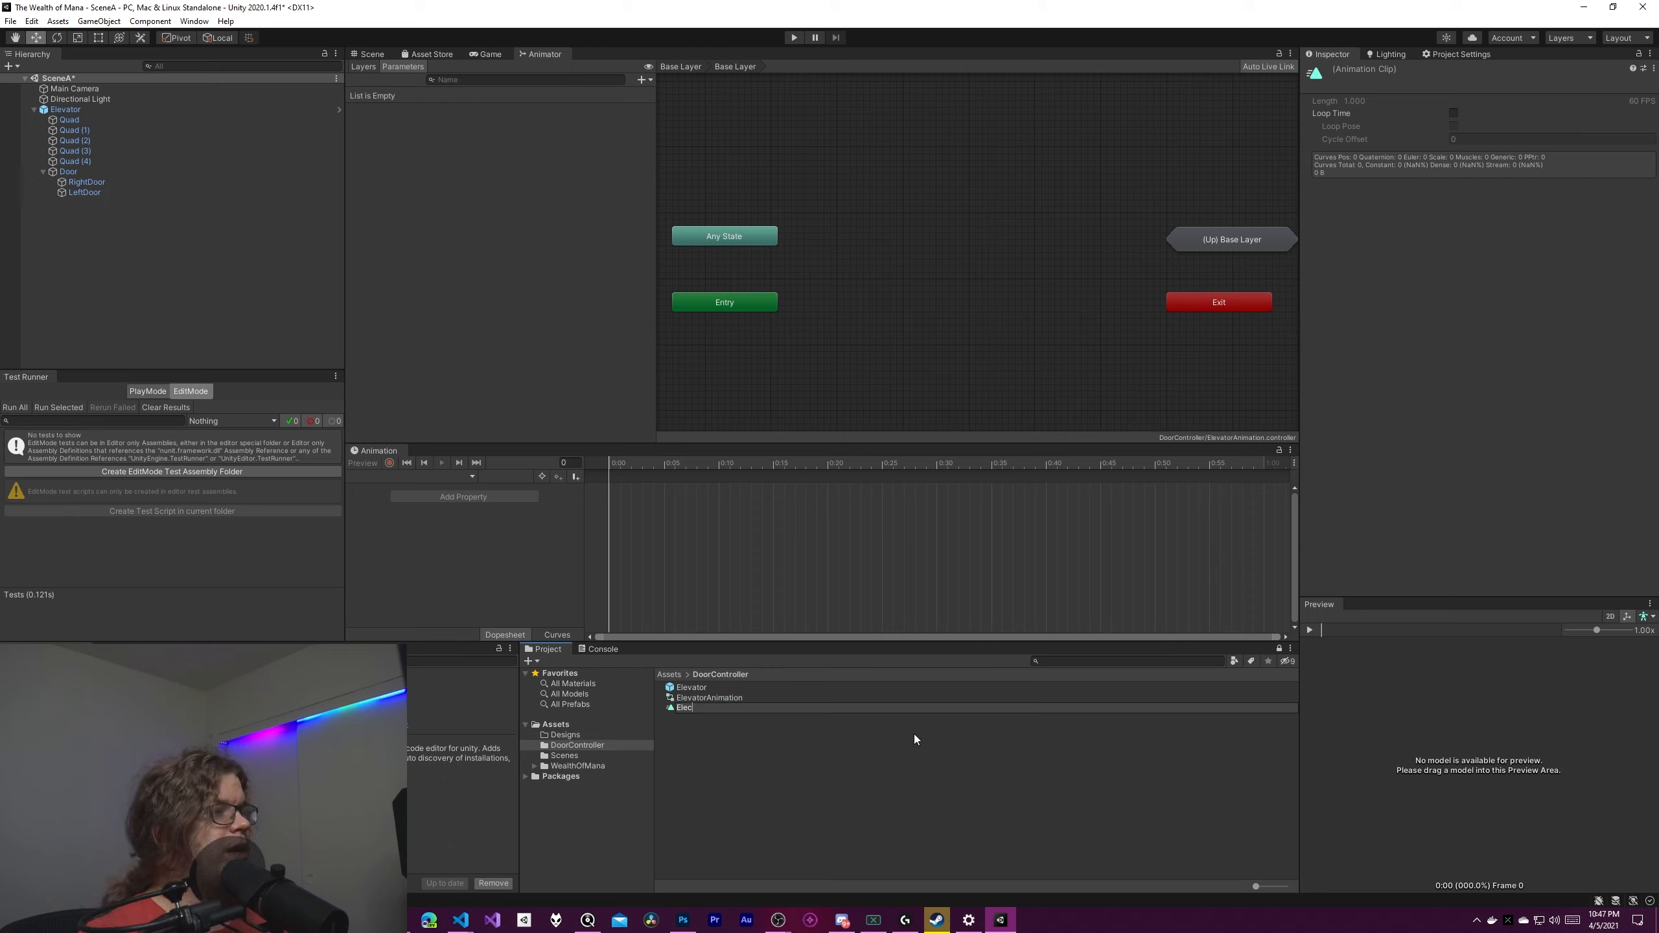
type("Closed")
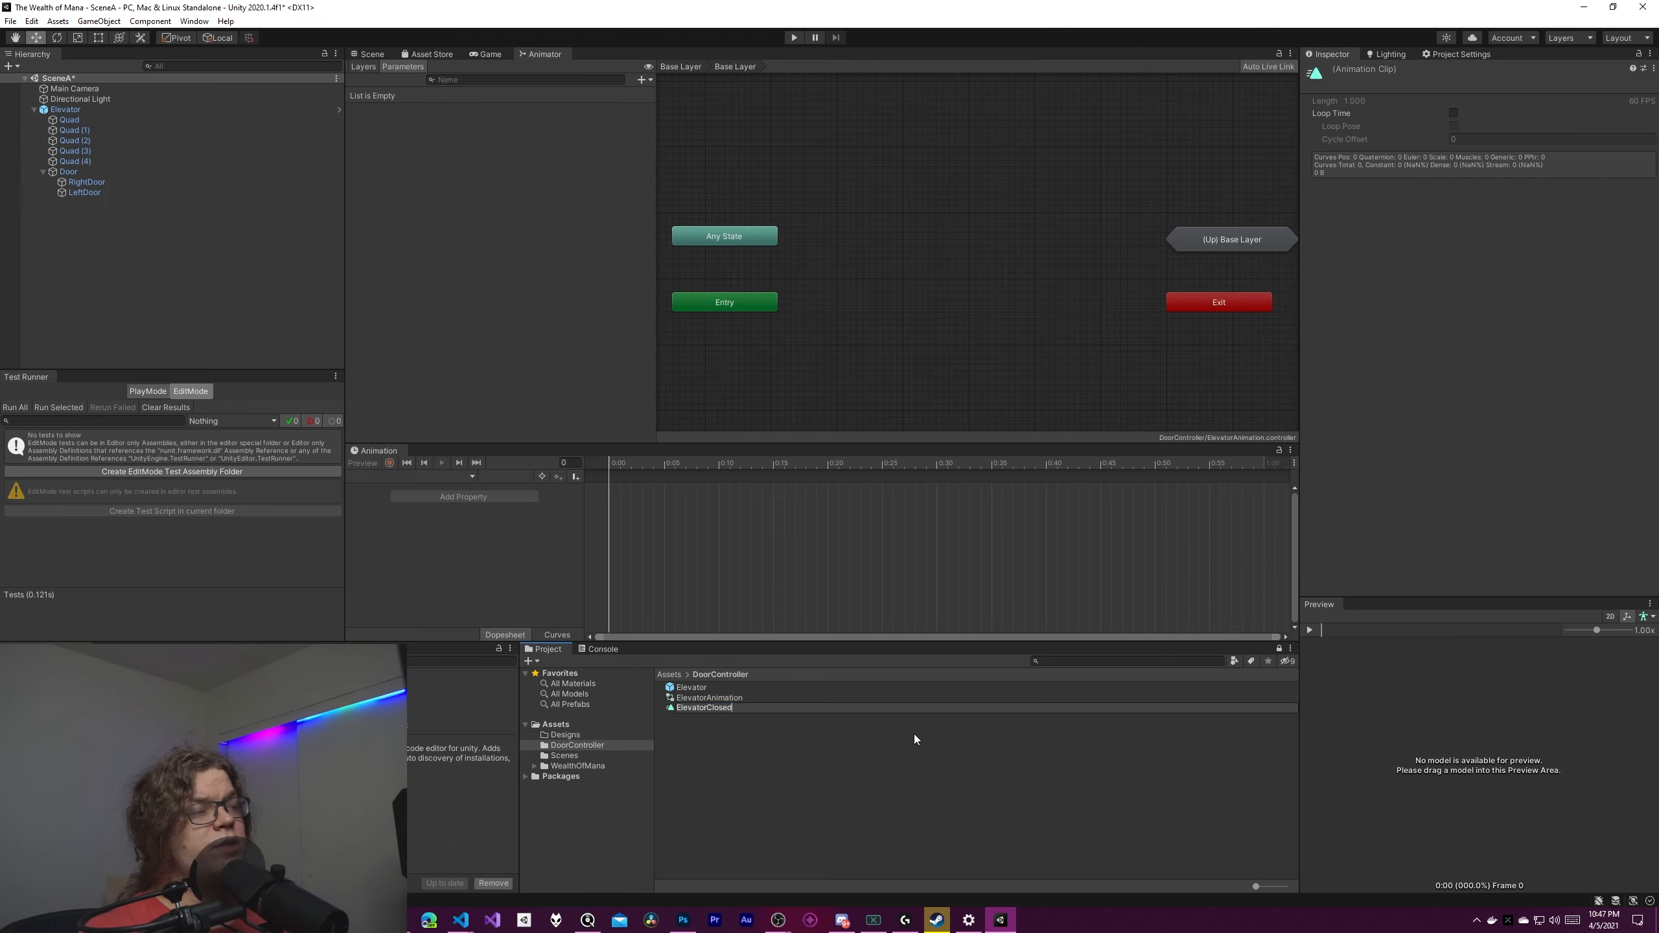
key("Return")
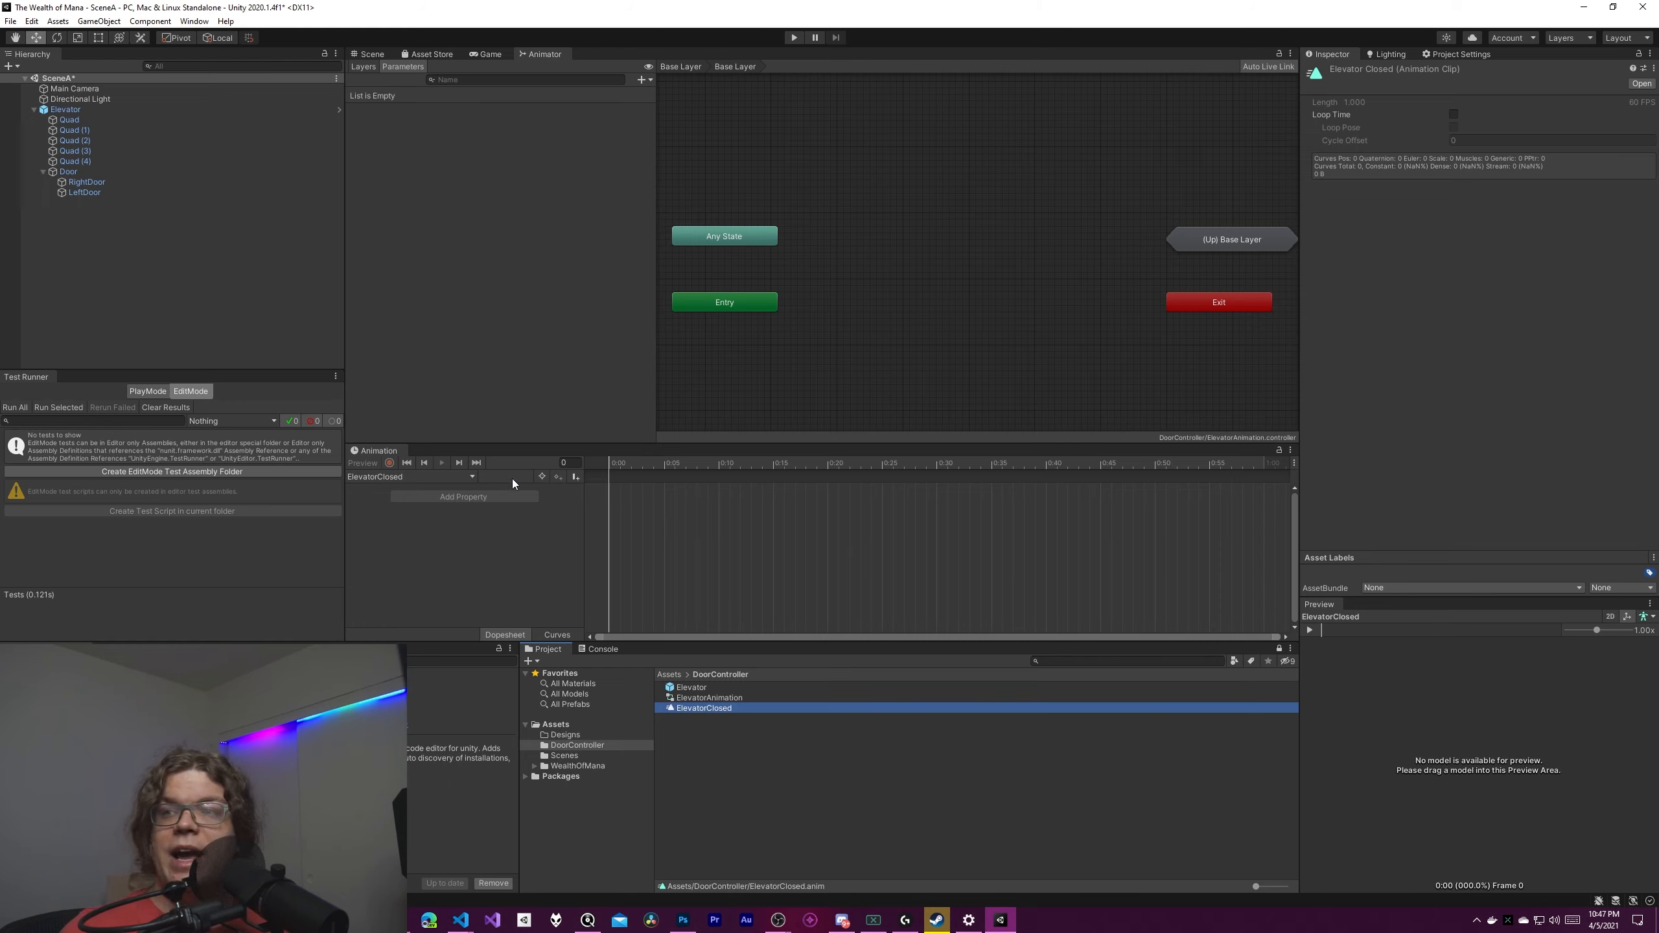
Try to add a property to the ElevatorClosed clip and bring it up for the Elevator object.
left_click(482, 497)
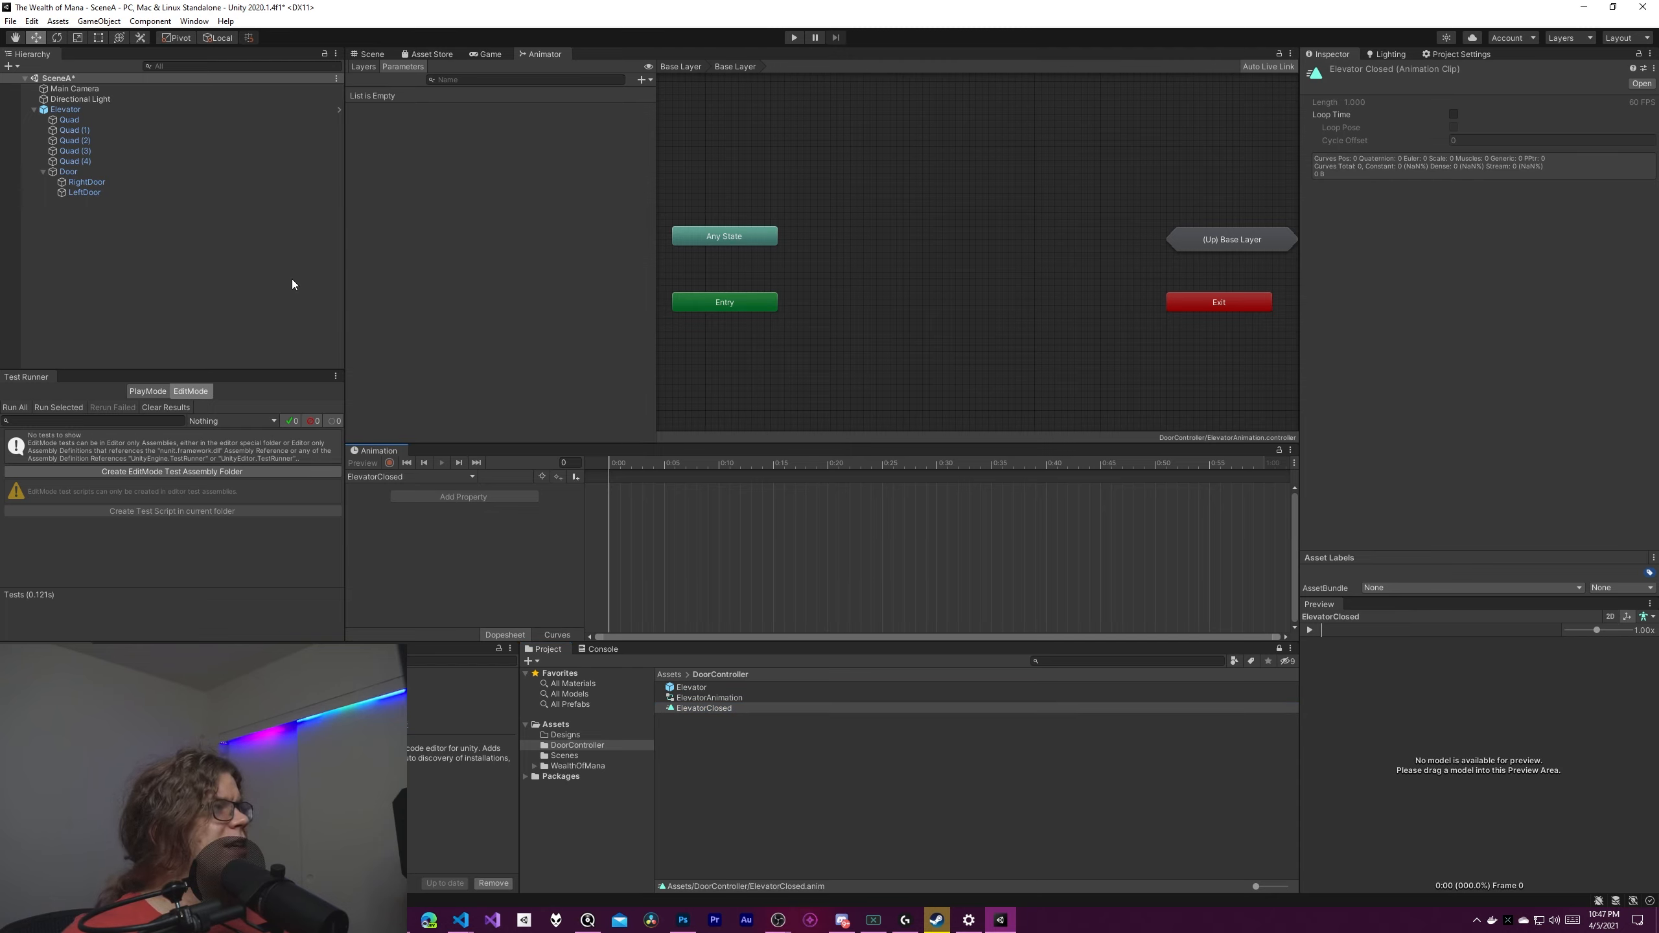
left_click(75, 111)
left_click(440, 486)
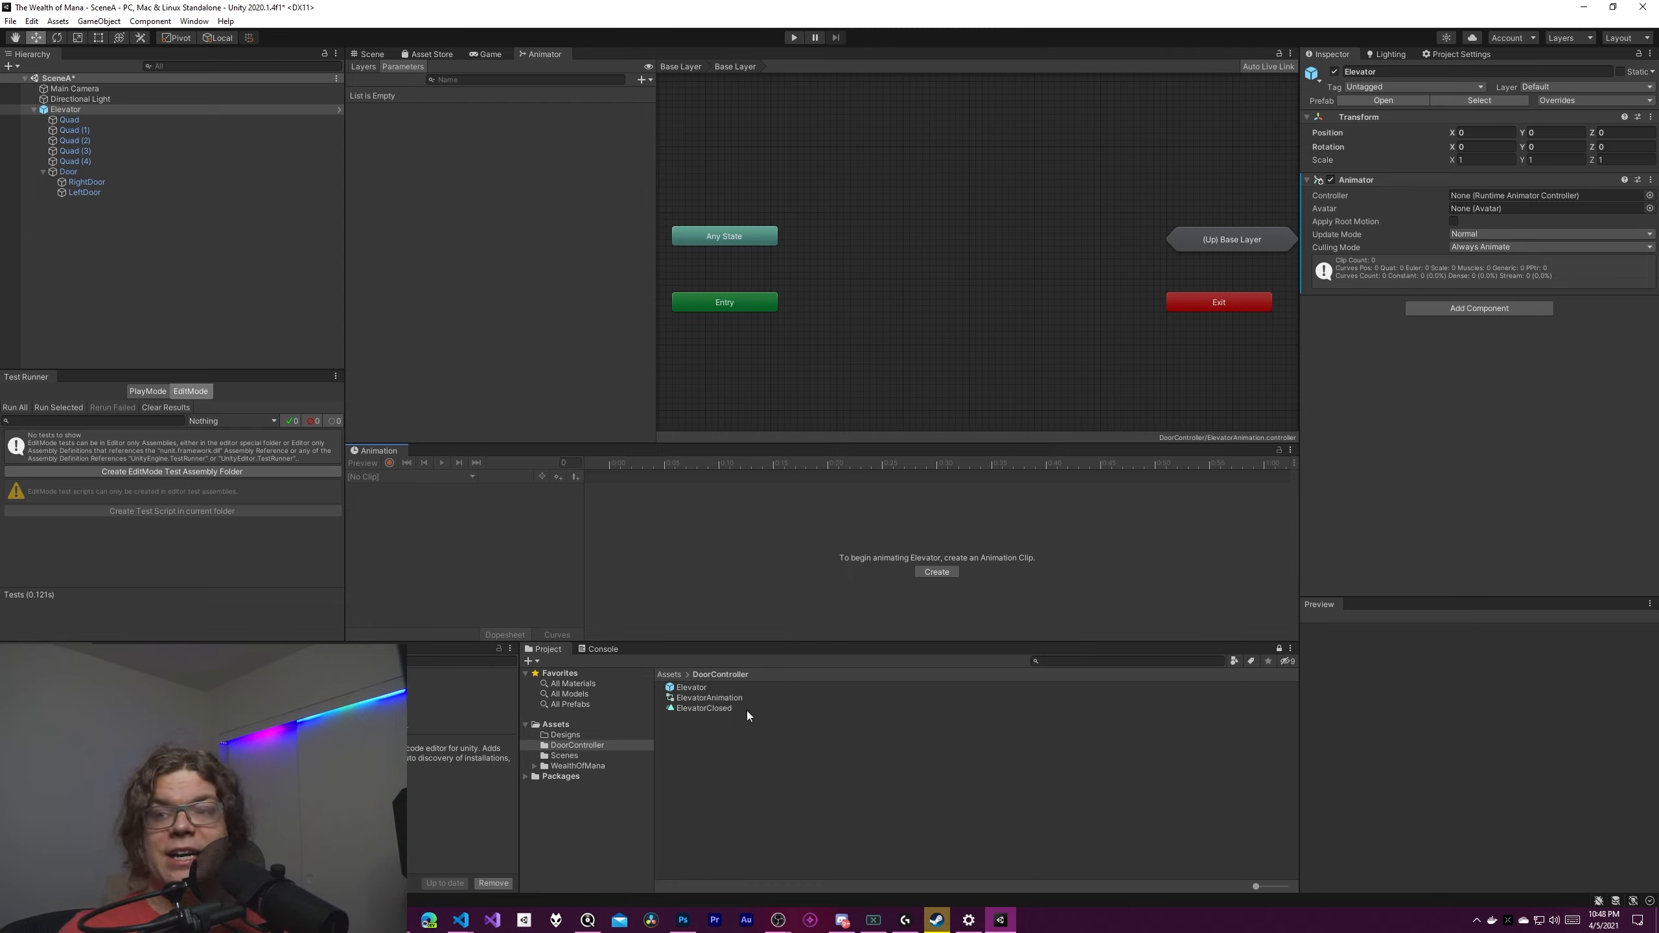
Add the ElevatorClosed clip as a state in the Animator graph, between Entry and Exit.
left_click_drag(699, 711, 865, 379)
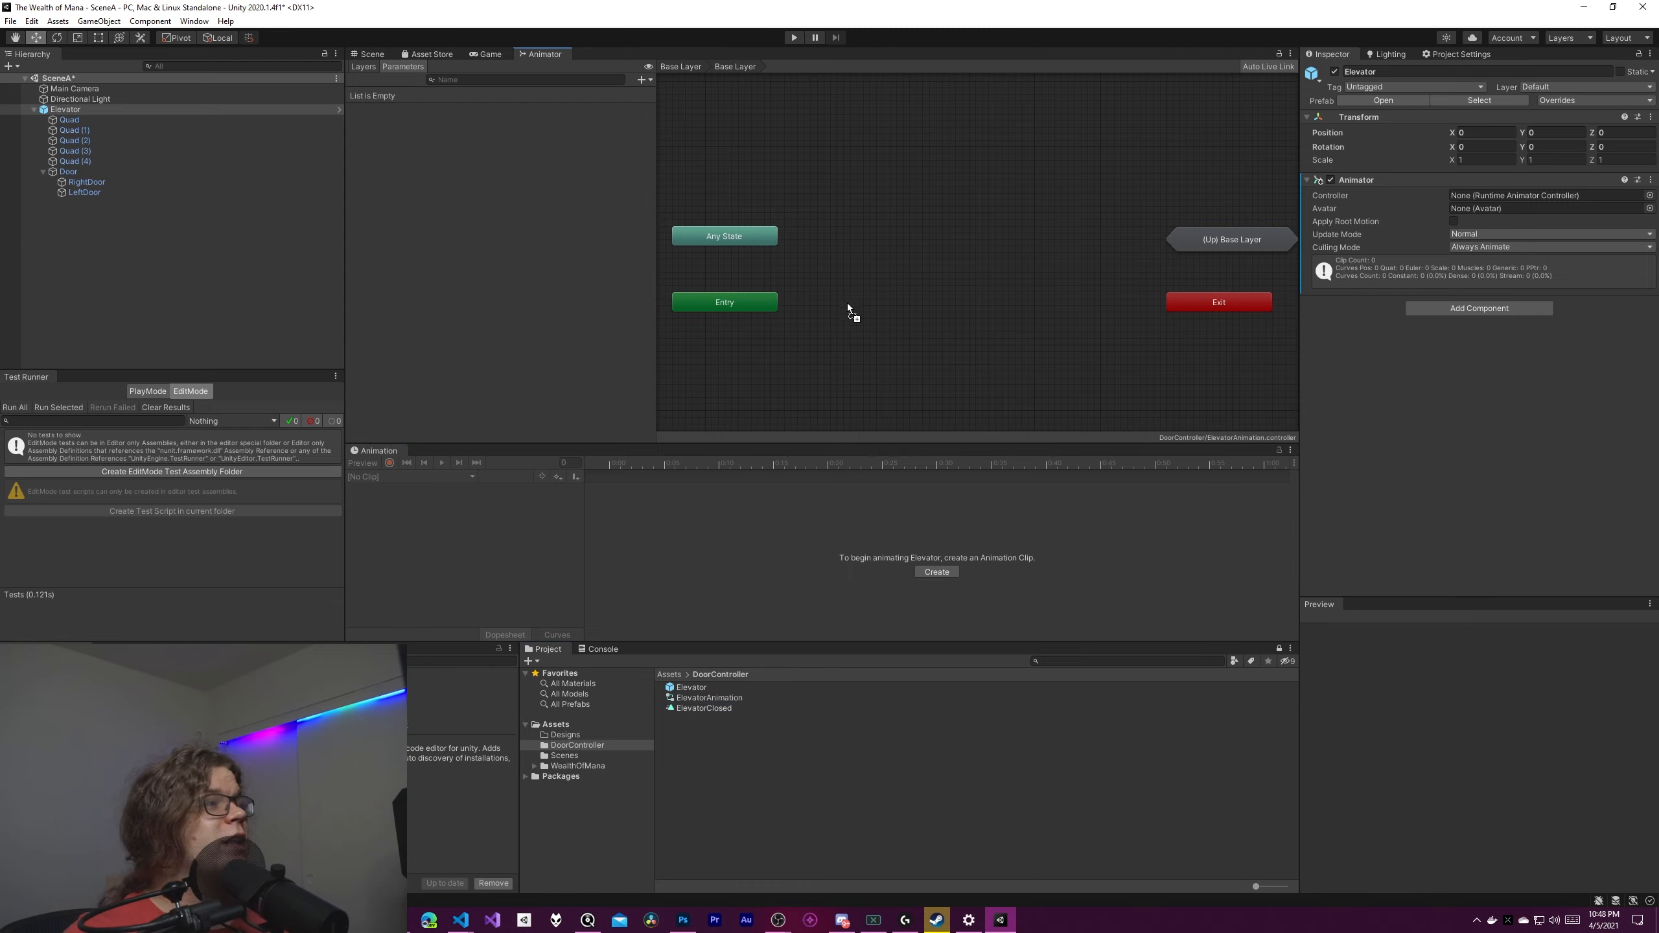
left_click_drag(848, 305, 895, 310)
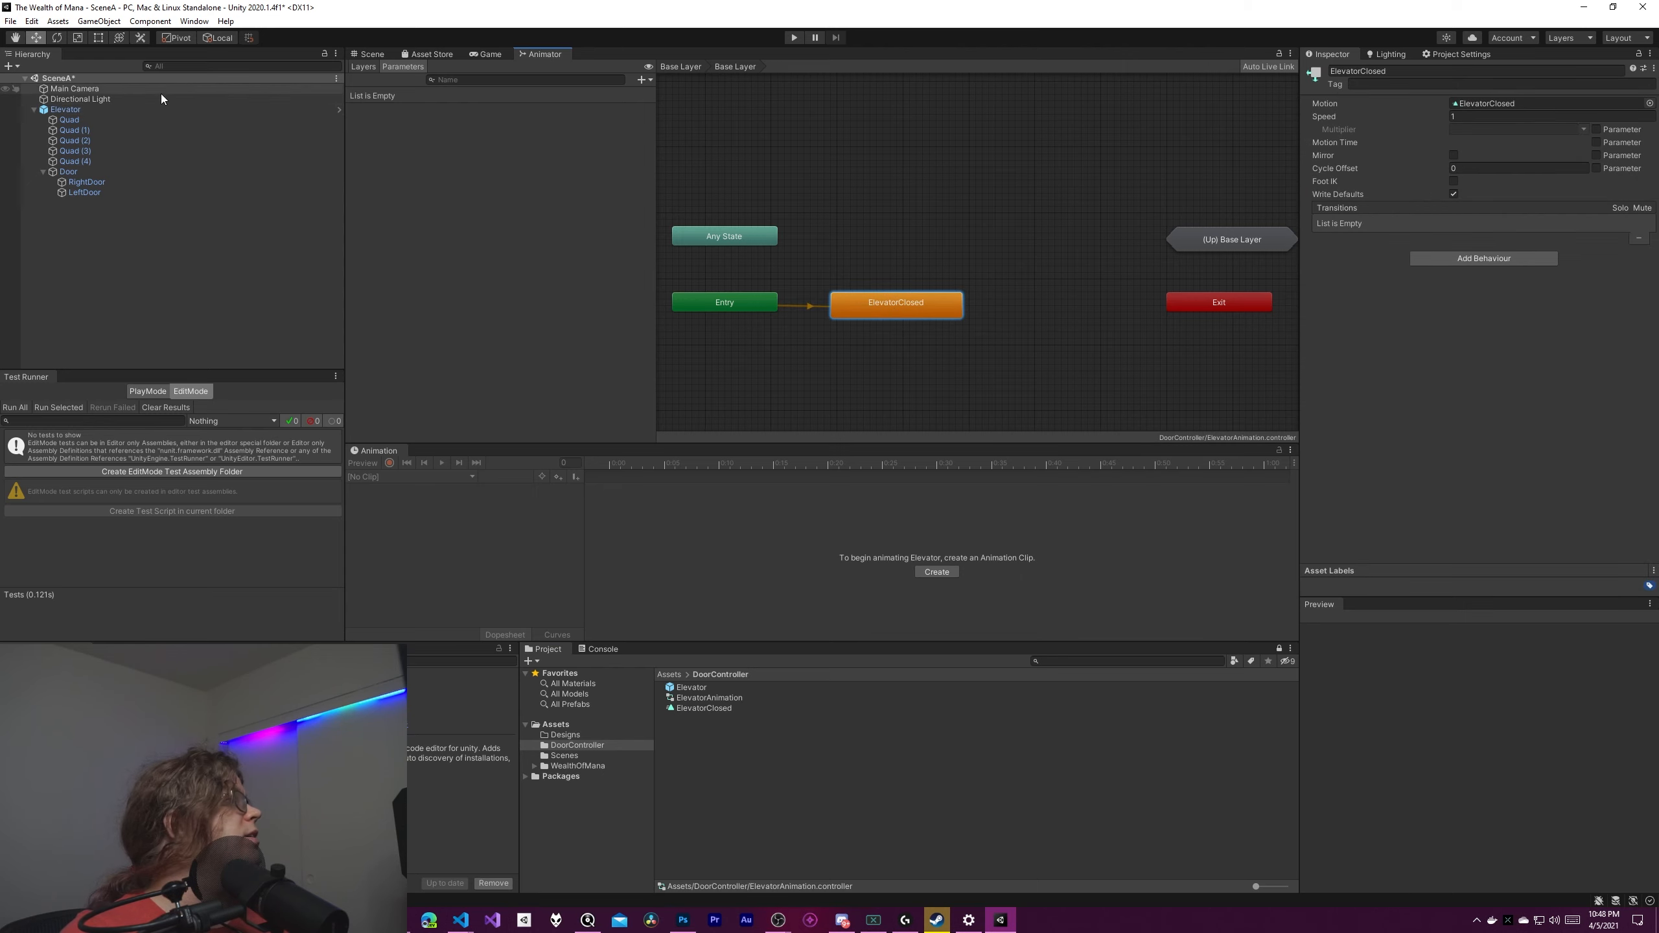
Assign the ElevatorAnimation controller to the Animator component of the Elevator object.
left_click(115, 111)
left_click(893, 314)
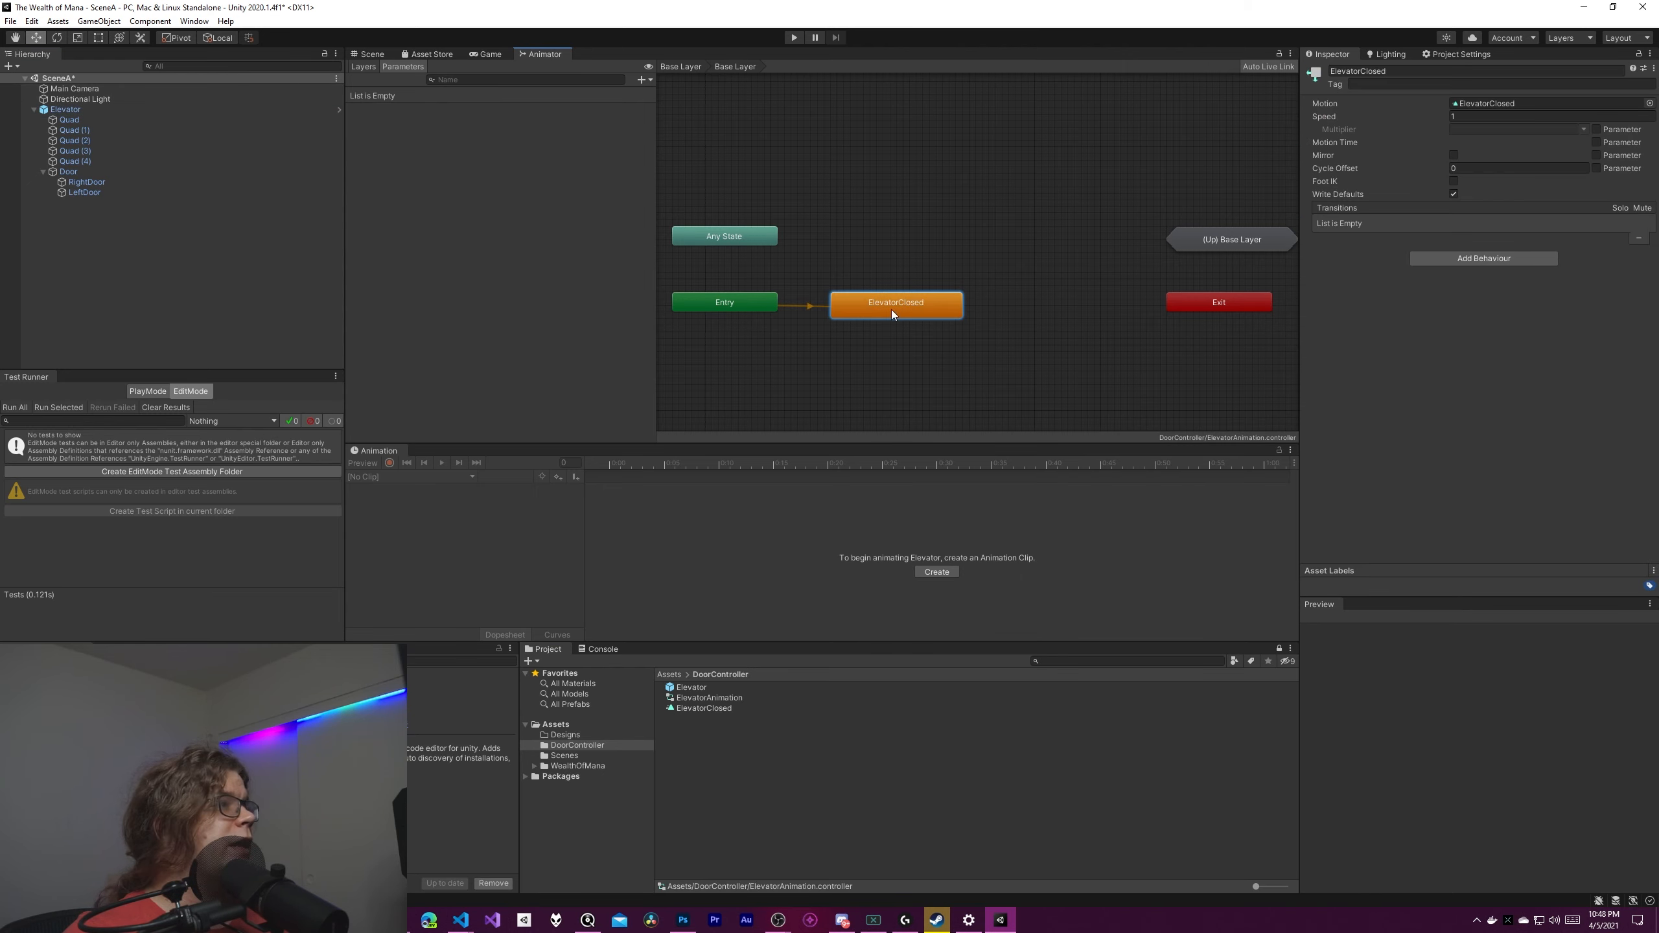
left_click(77, 111)
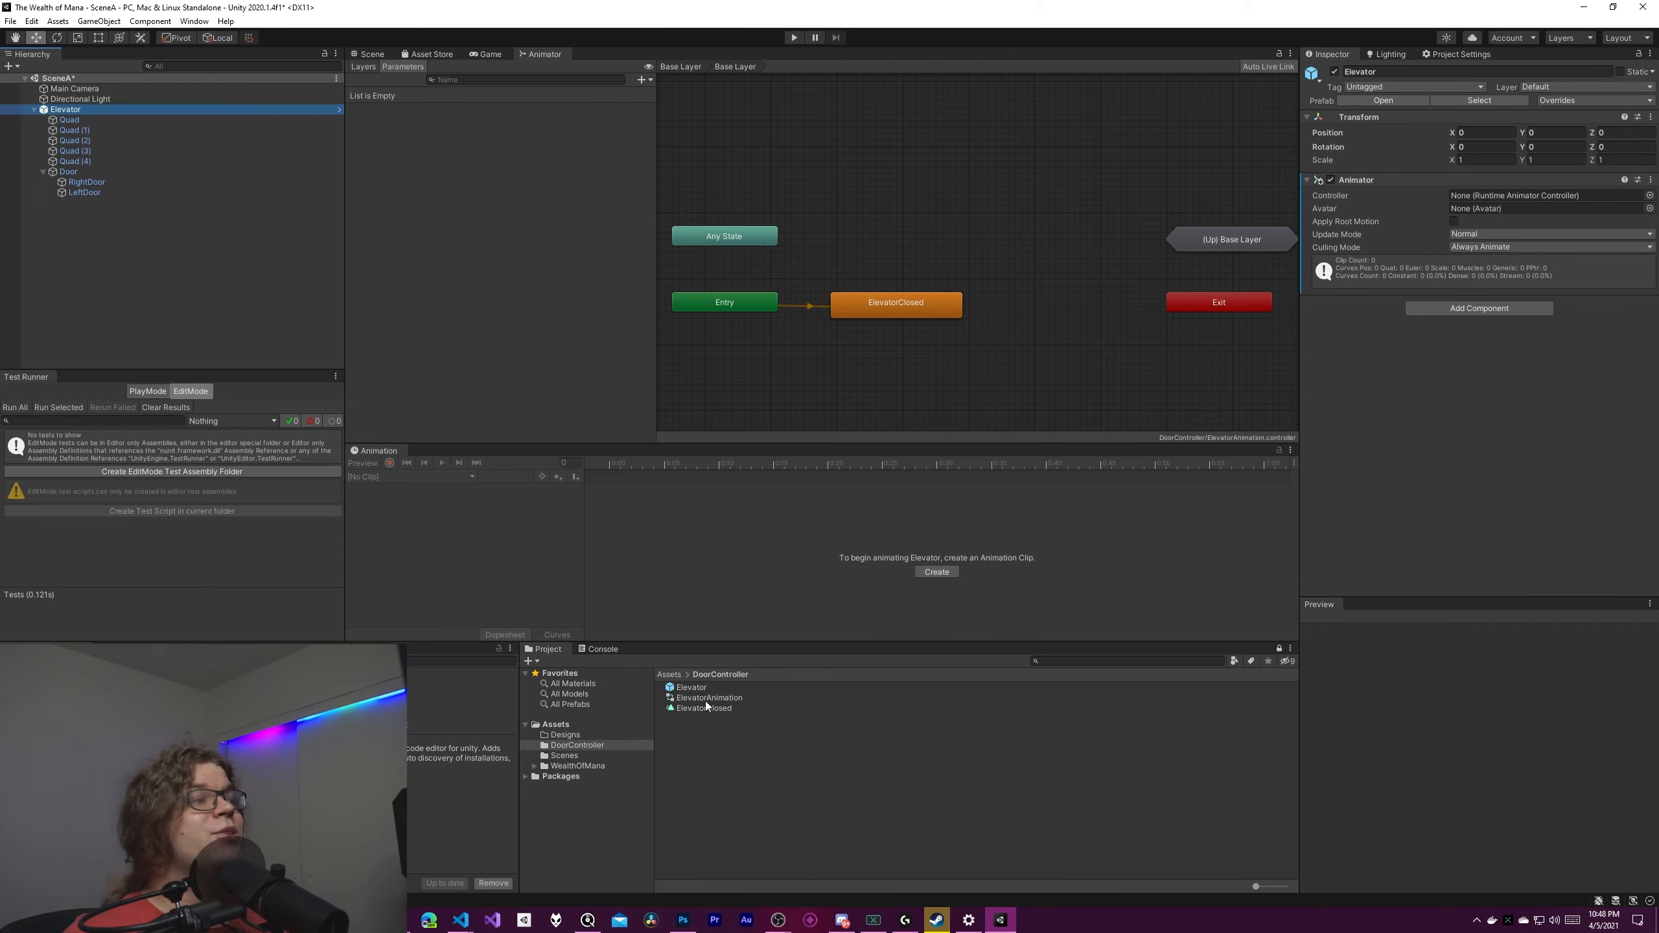
left_click_drag(696, 697, 1561, 195)
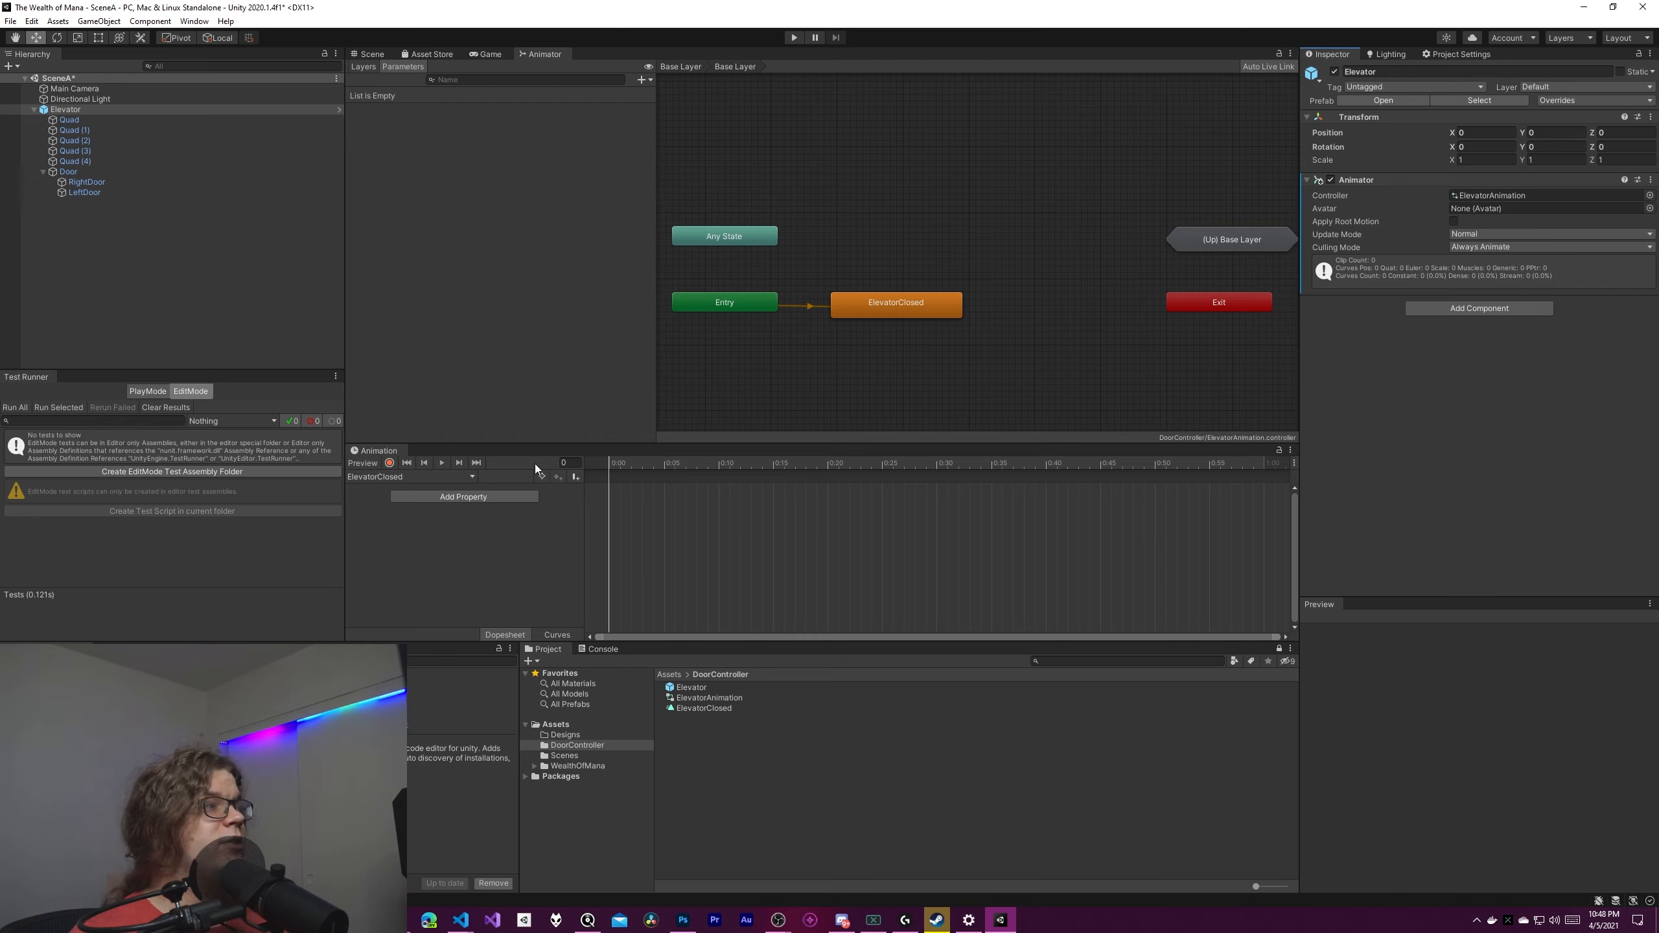
Add the RightDoor's Position property to the ElevatorClosed clip and expand its X, Y and Z values.
left_click(461, 497)
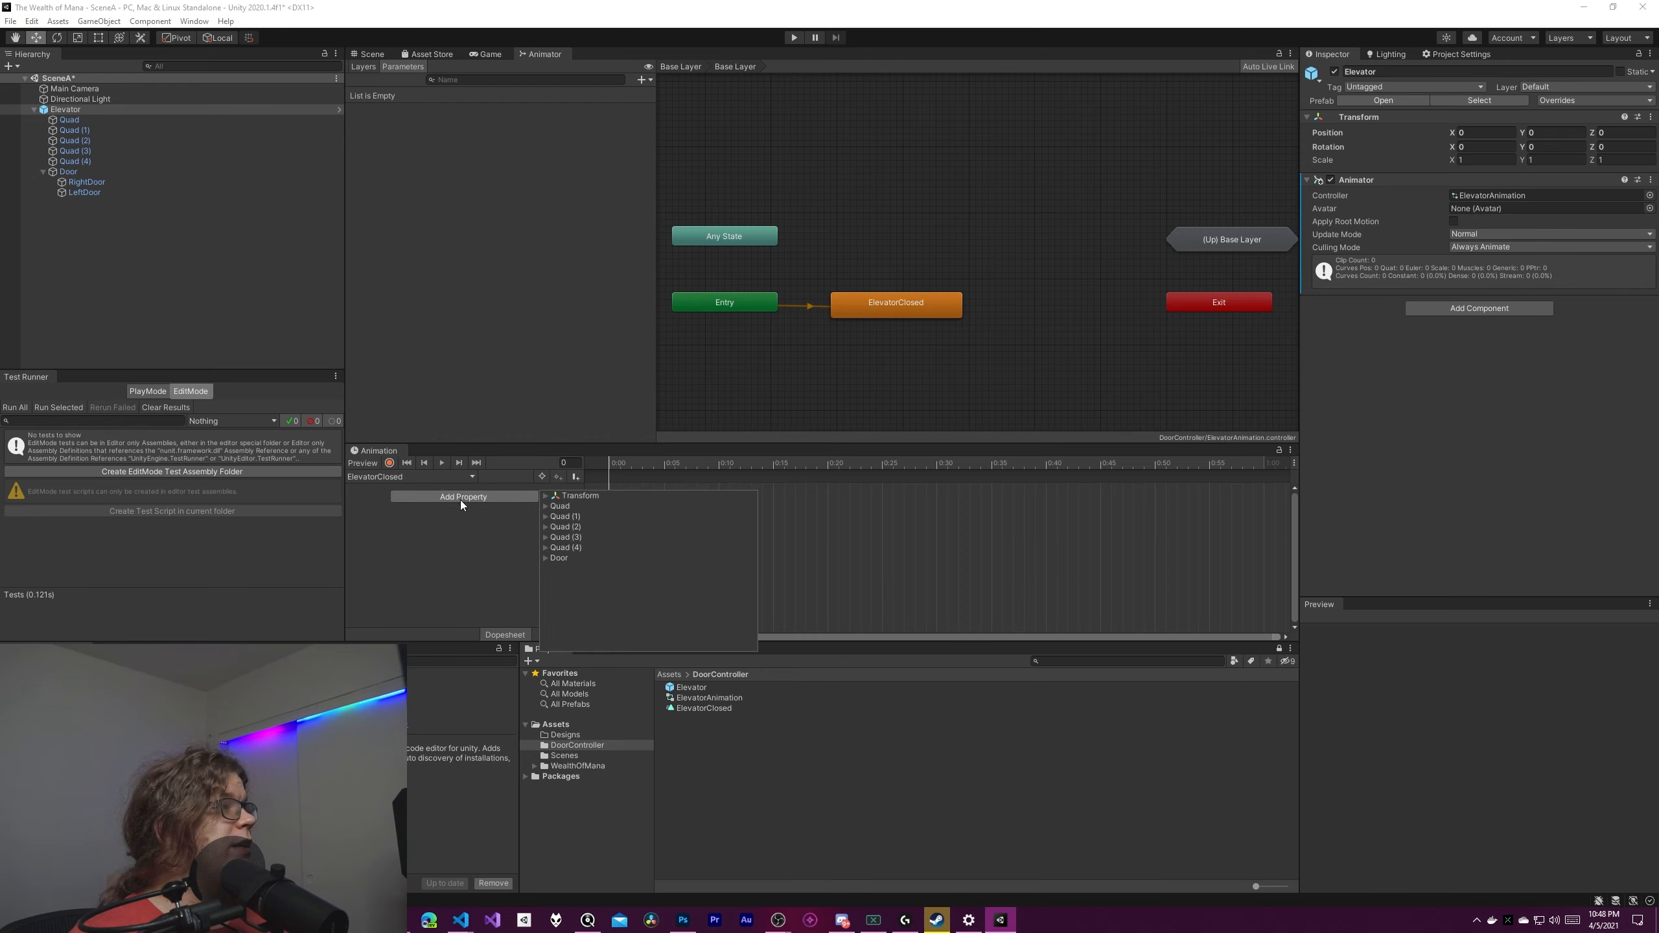
left_click(545, 558)
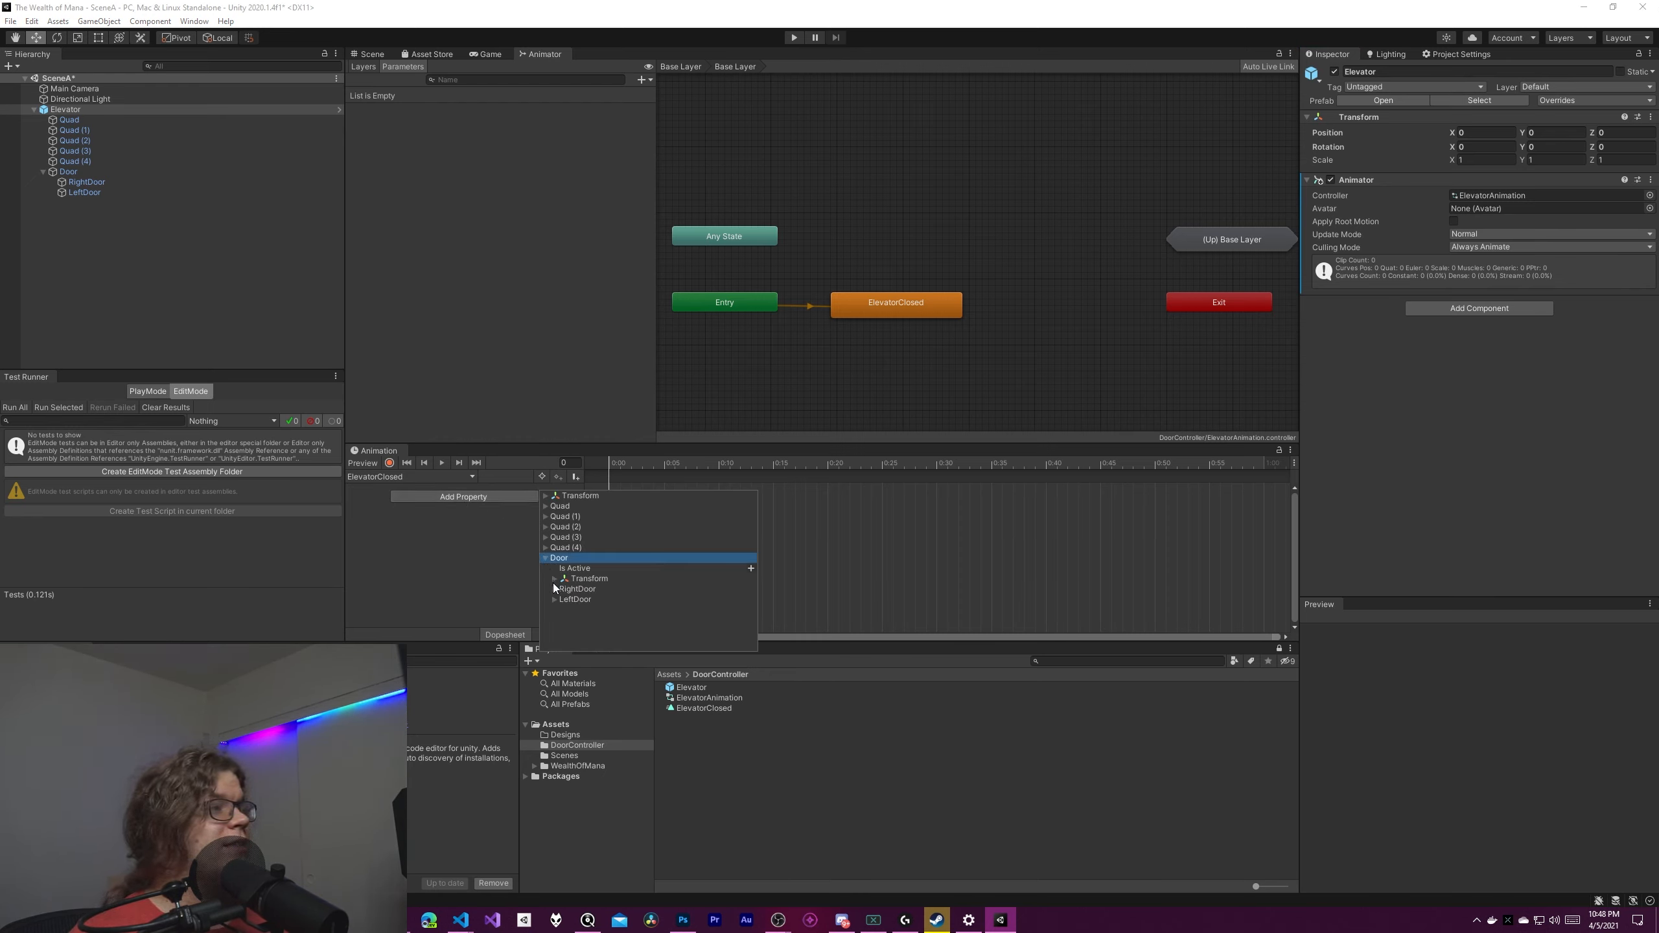
left_click(554, 589)
left_click(571, 610)
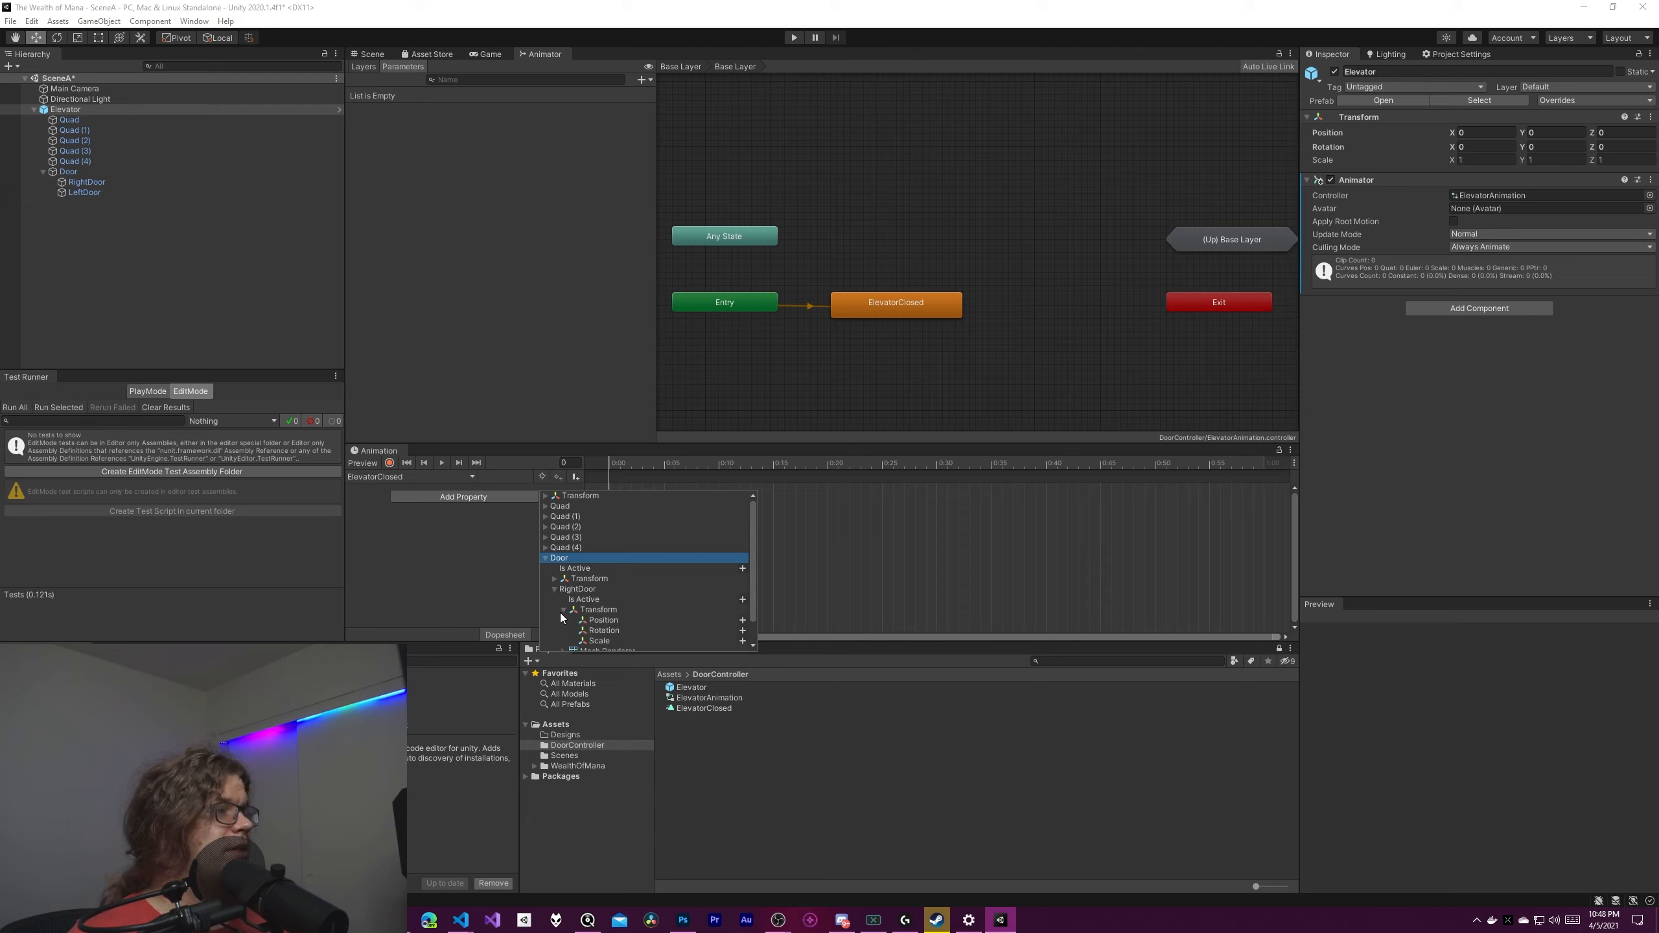
left_click(750, 620)
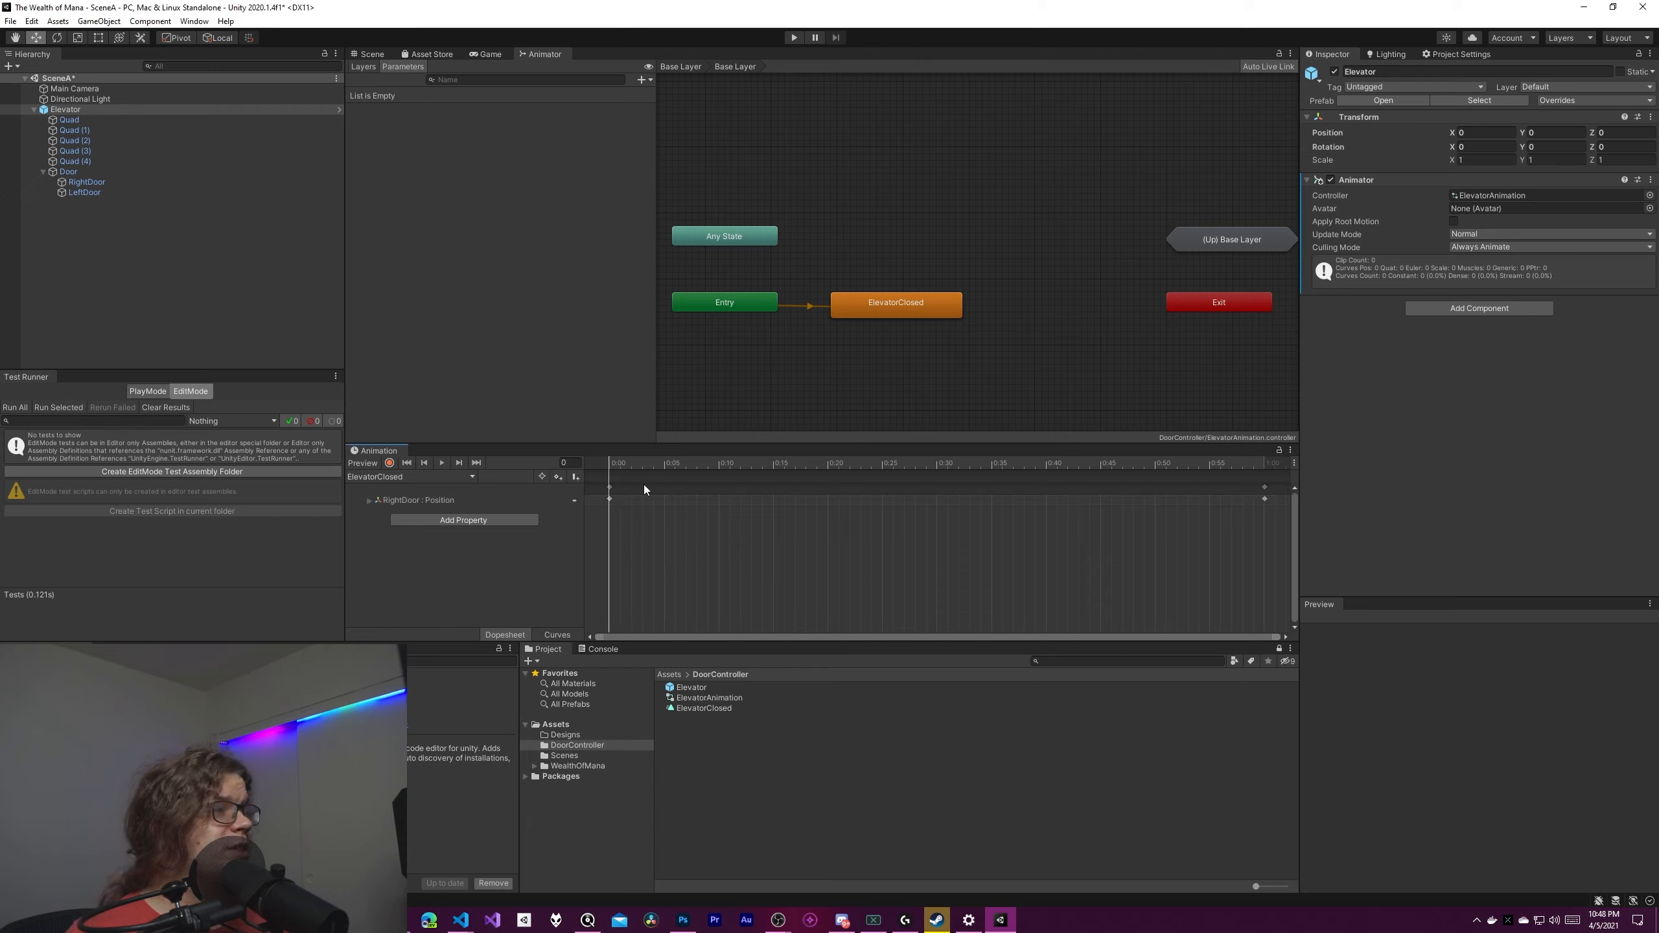
left_click(610, 498)
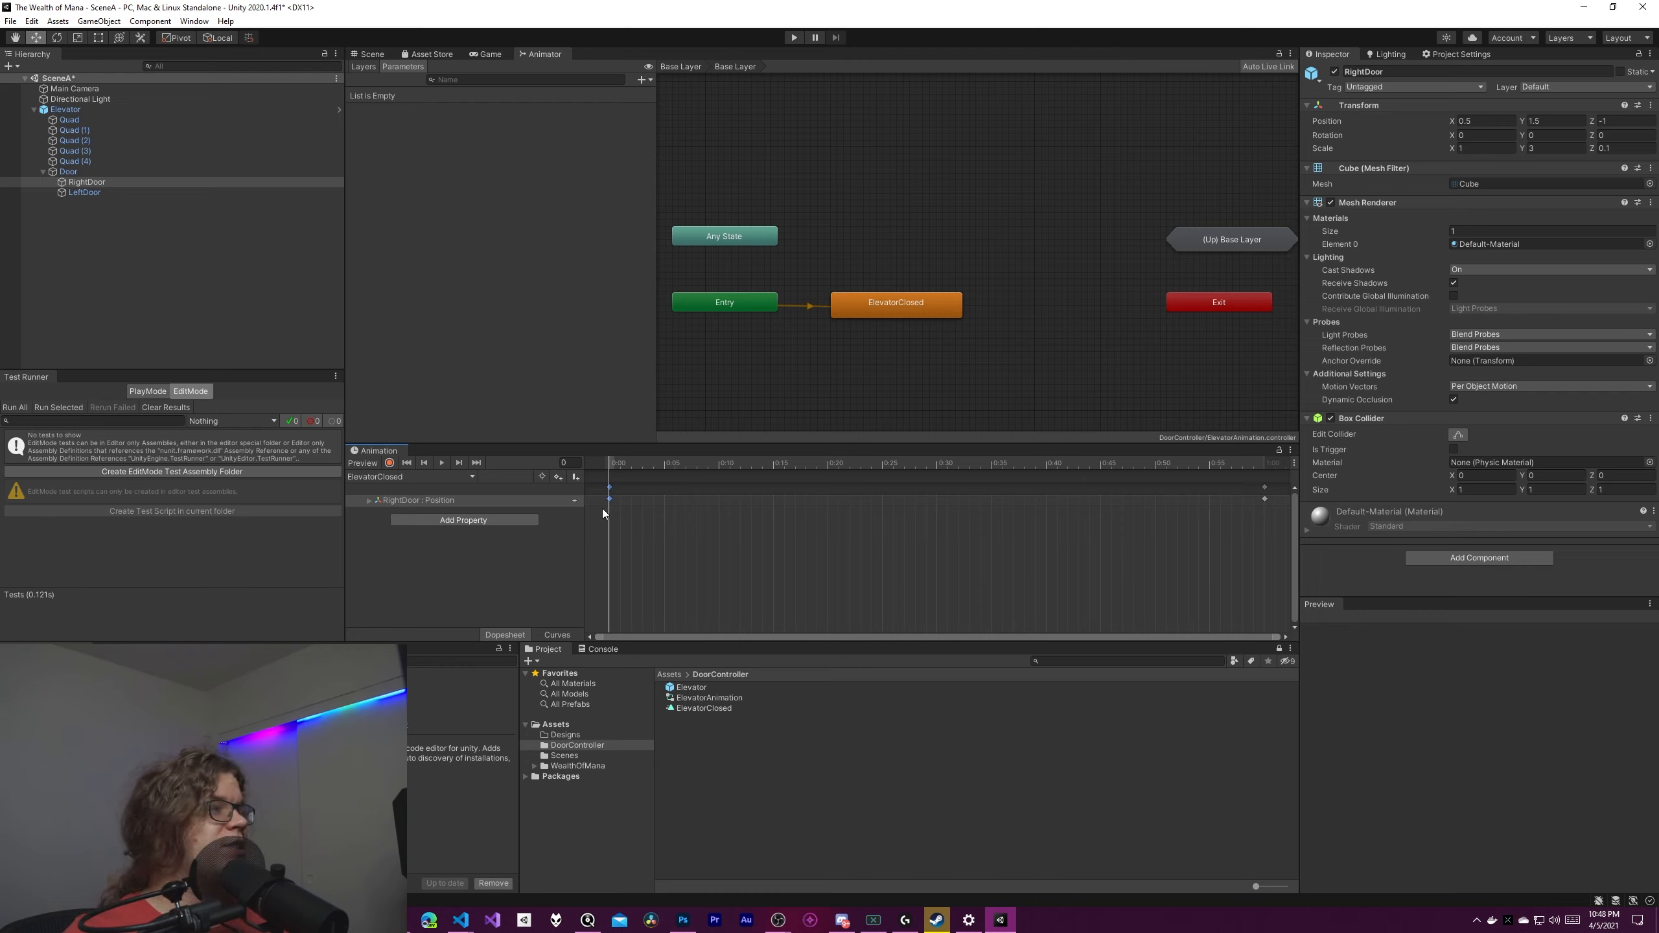
left_click(367, 501)
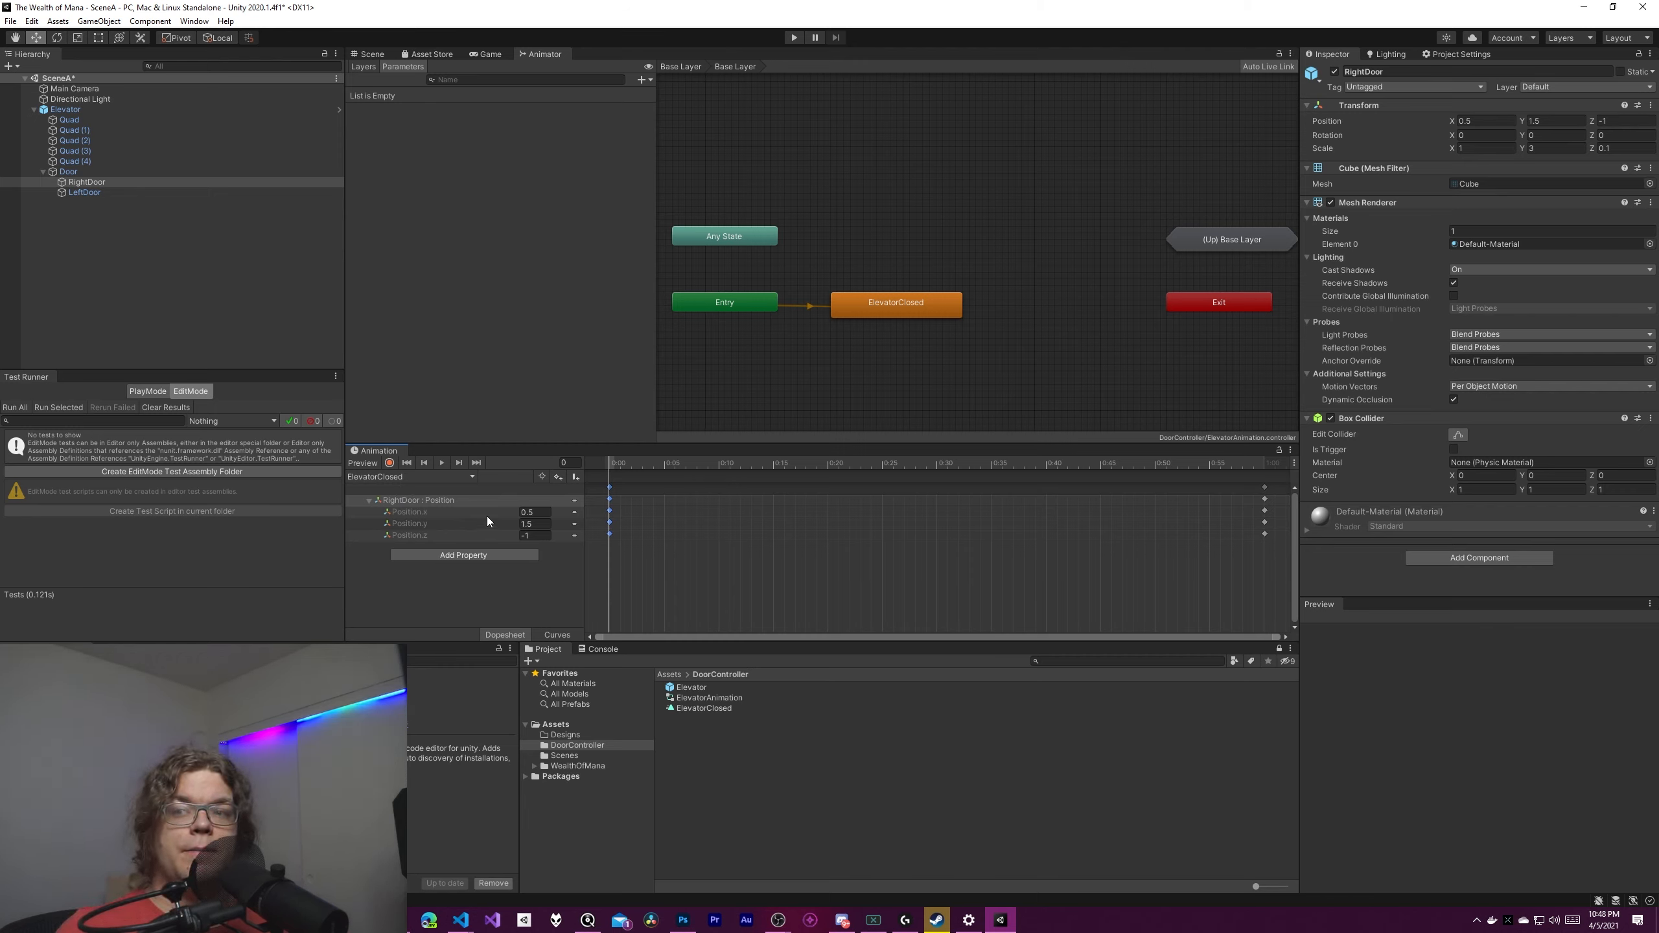
Add the LeftDoor's Position property to the ElevatorClosed clip and collapse the RightDoor's position values.
left_click(468, 555)
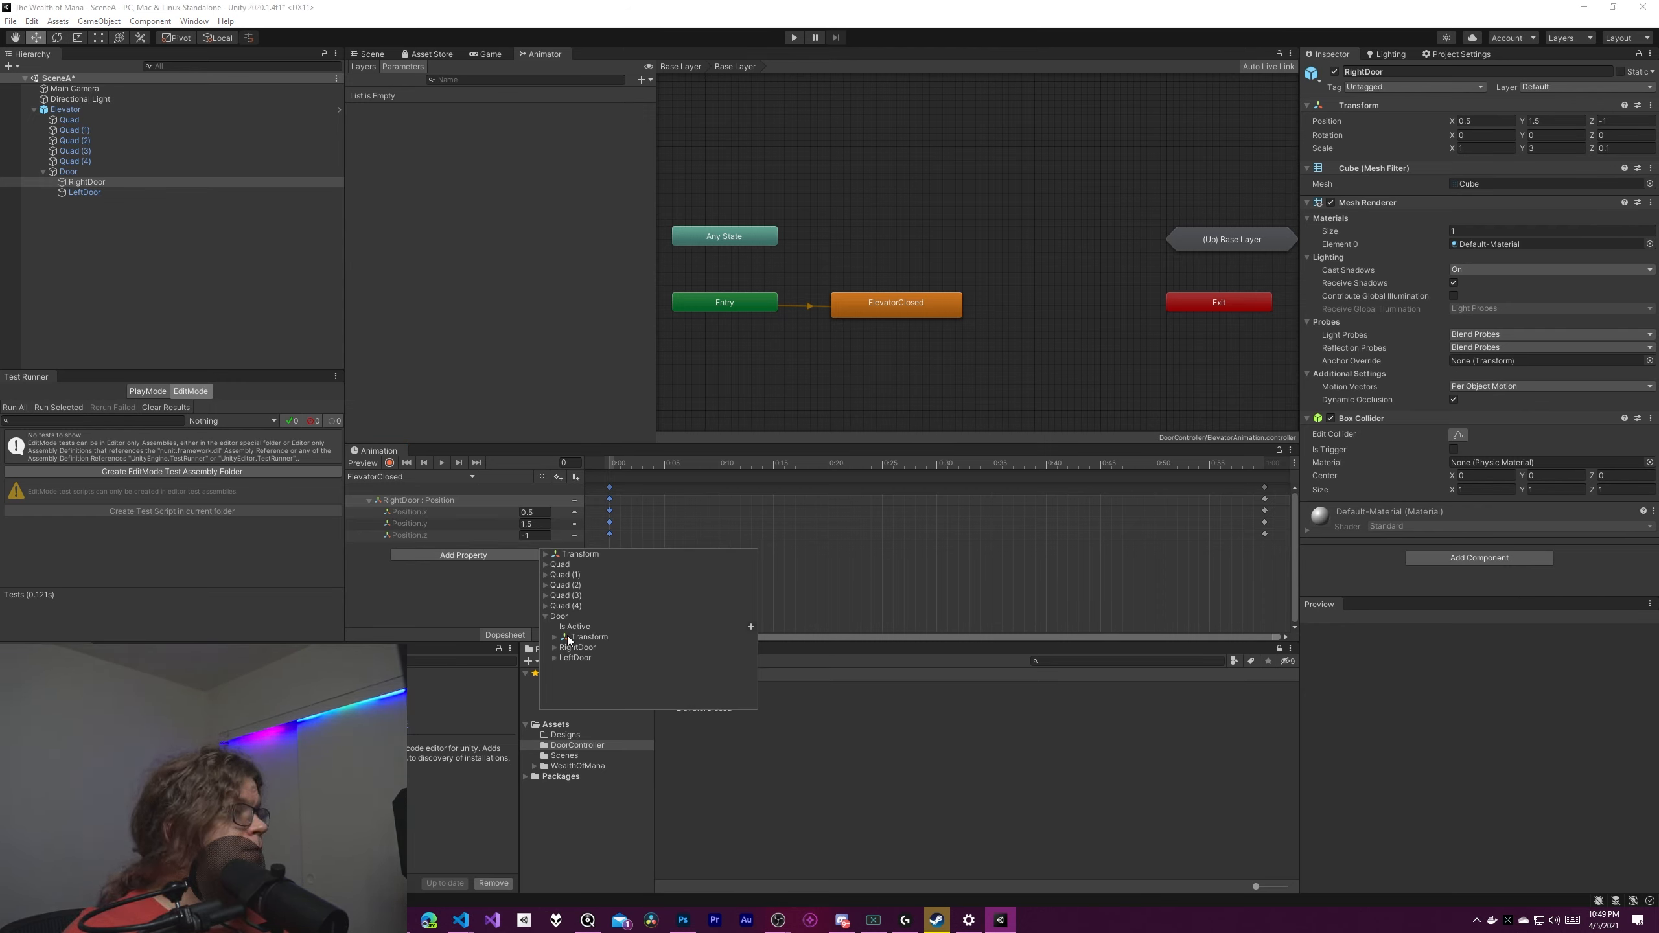
left_click(564, 679)
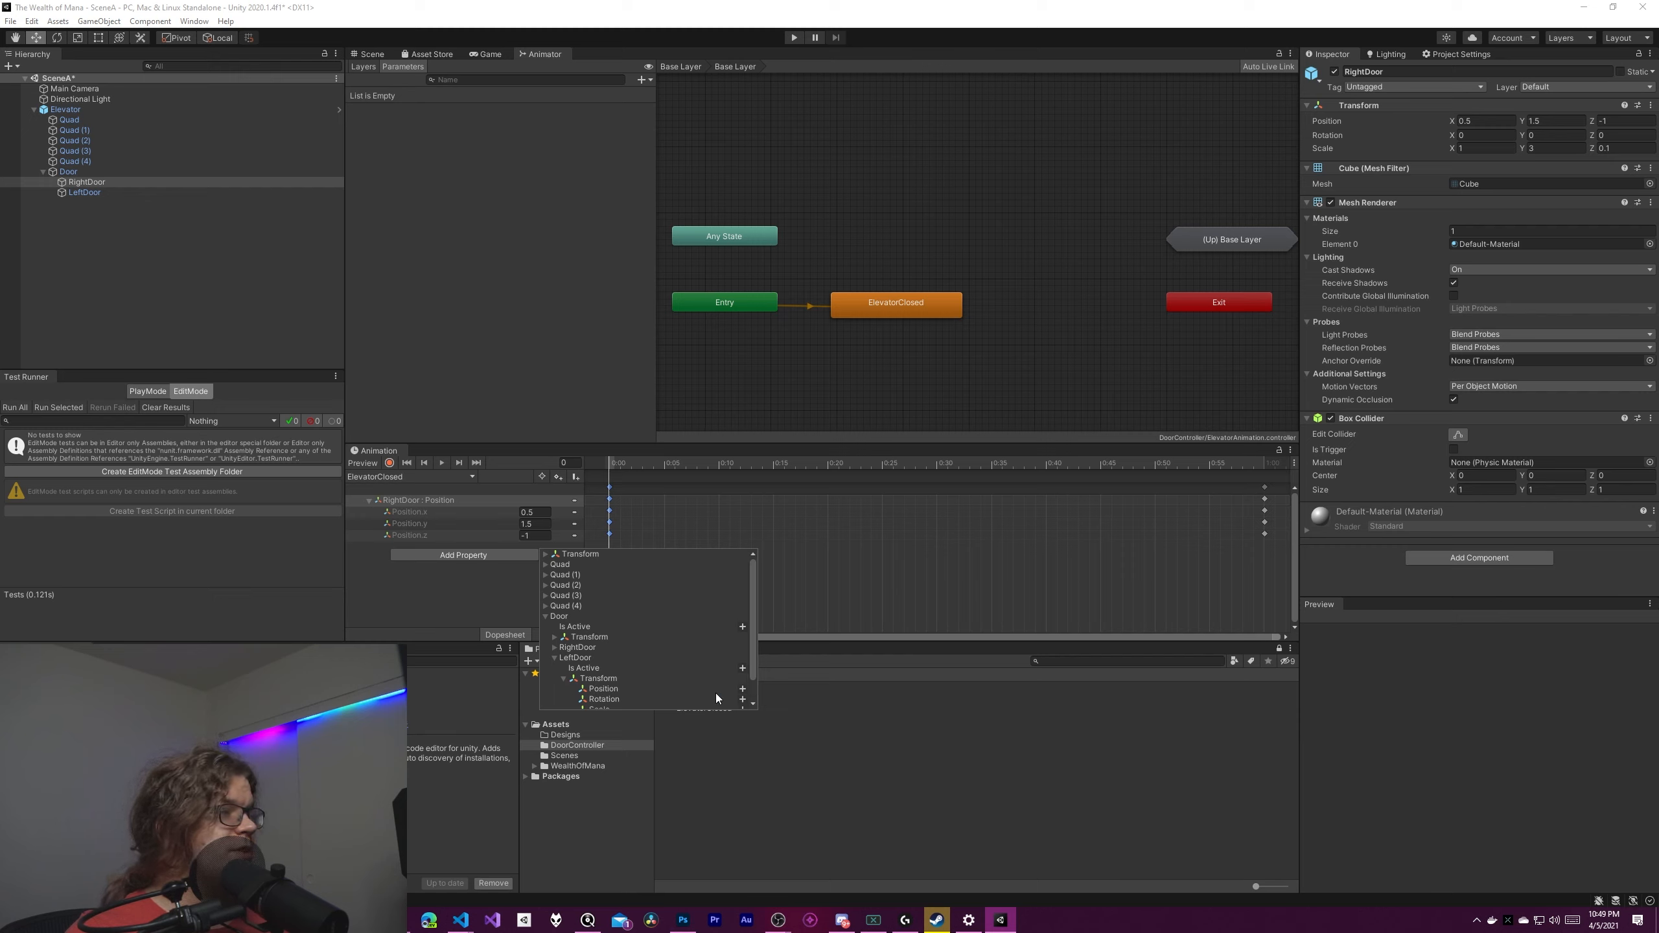
scroll(715, 693, "down", 1)
left_click(743, 662)
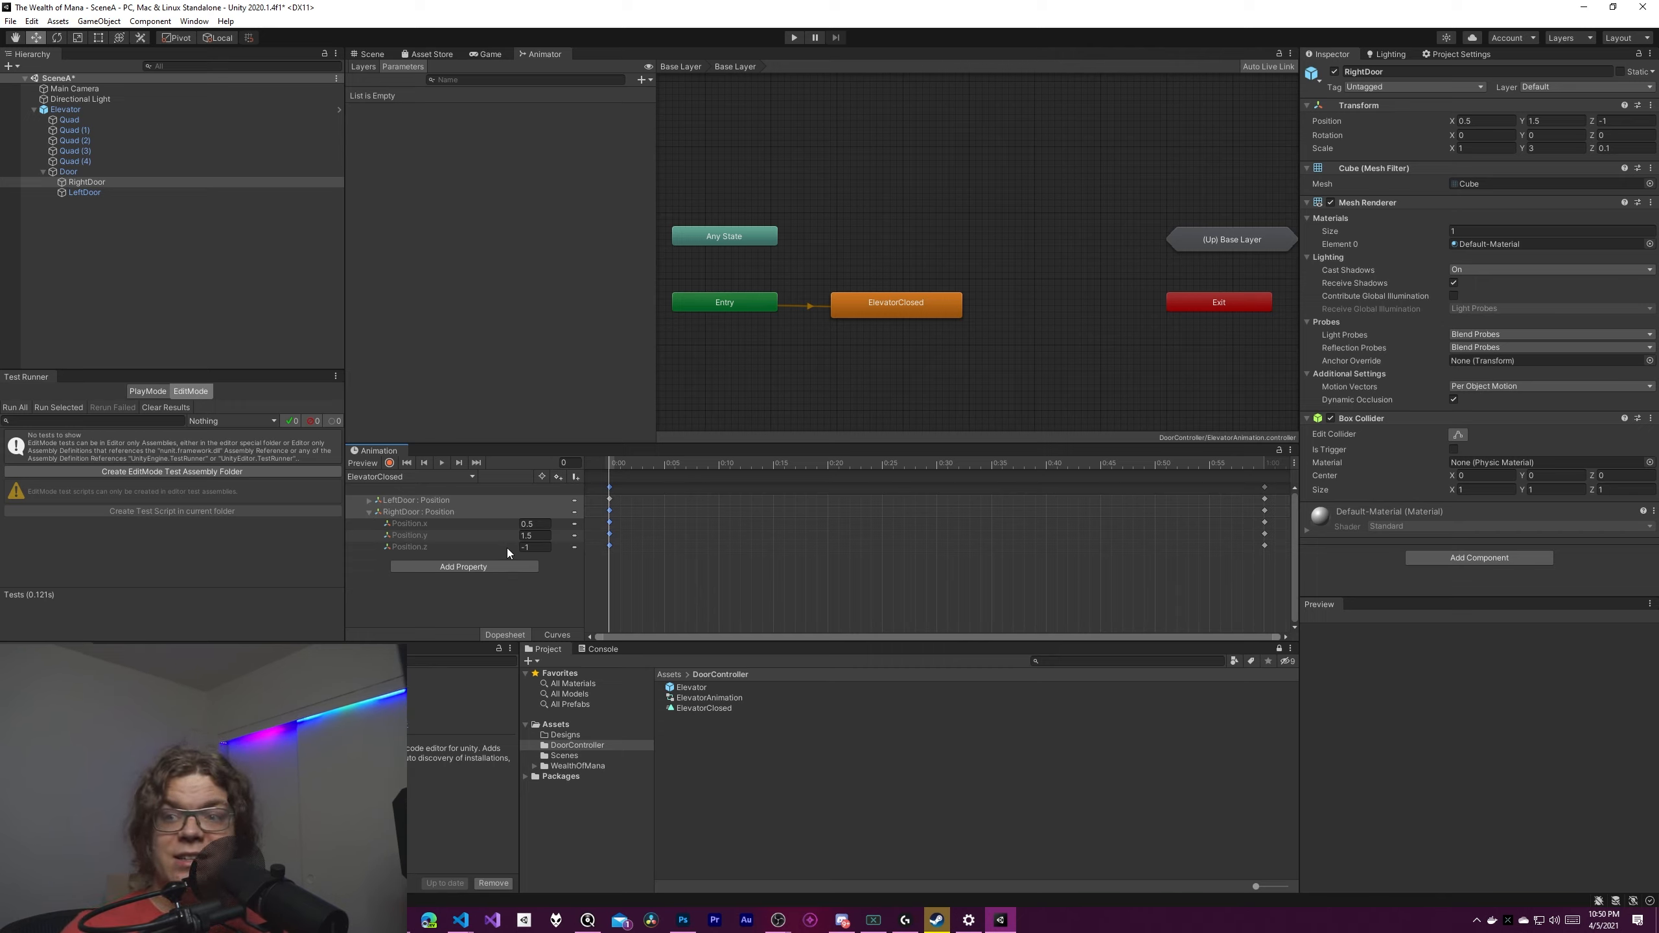
left_click(369, 512)
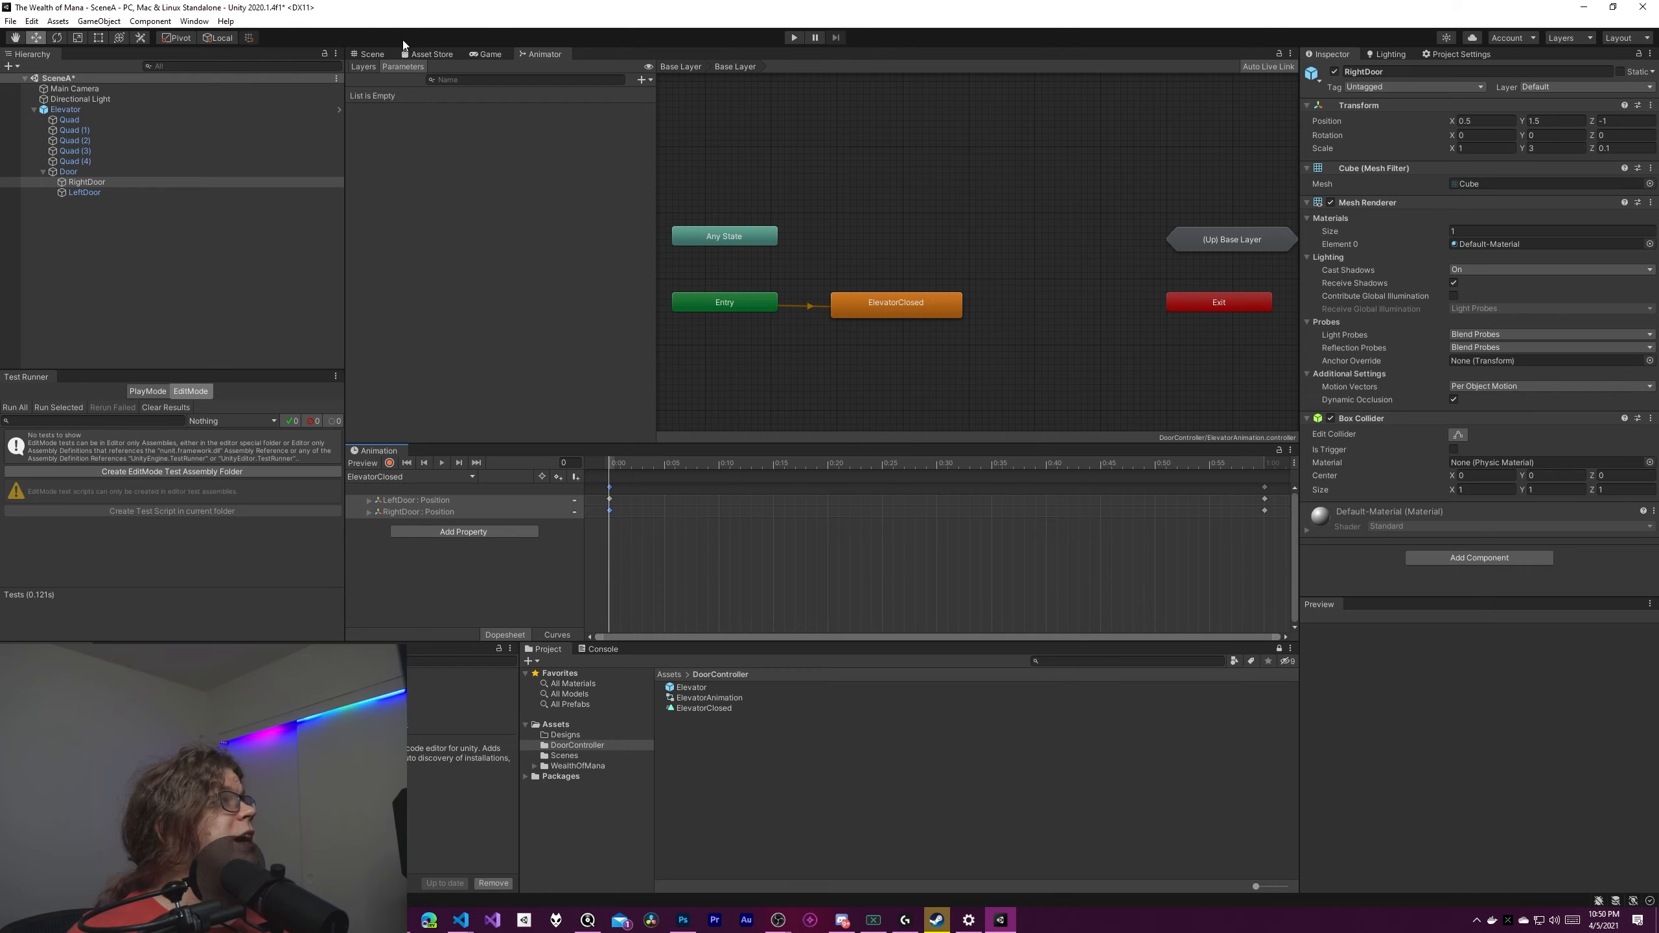
Dock the Scene view beside the Animator graph so the elevator and its states show together, and select the RightDoor's first keyframe.
left_click(372, 53)
left_click_drag(473, 320, 476, 319)
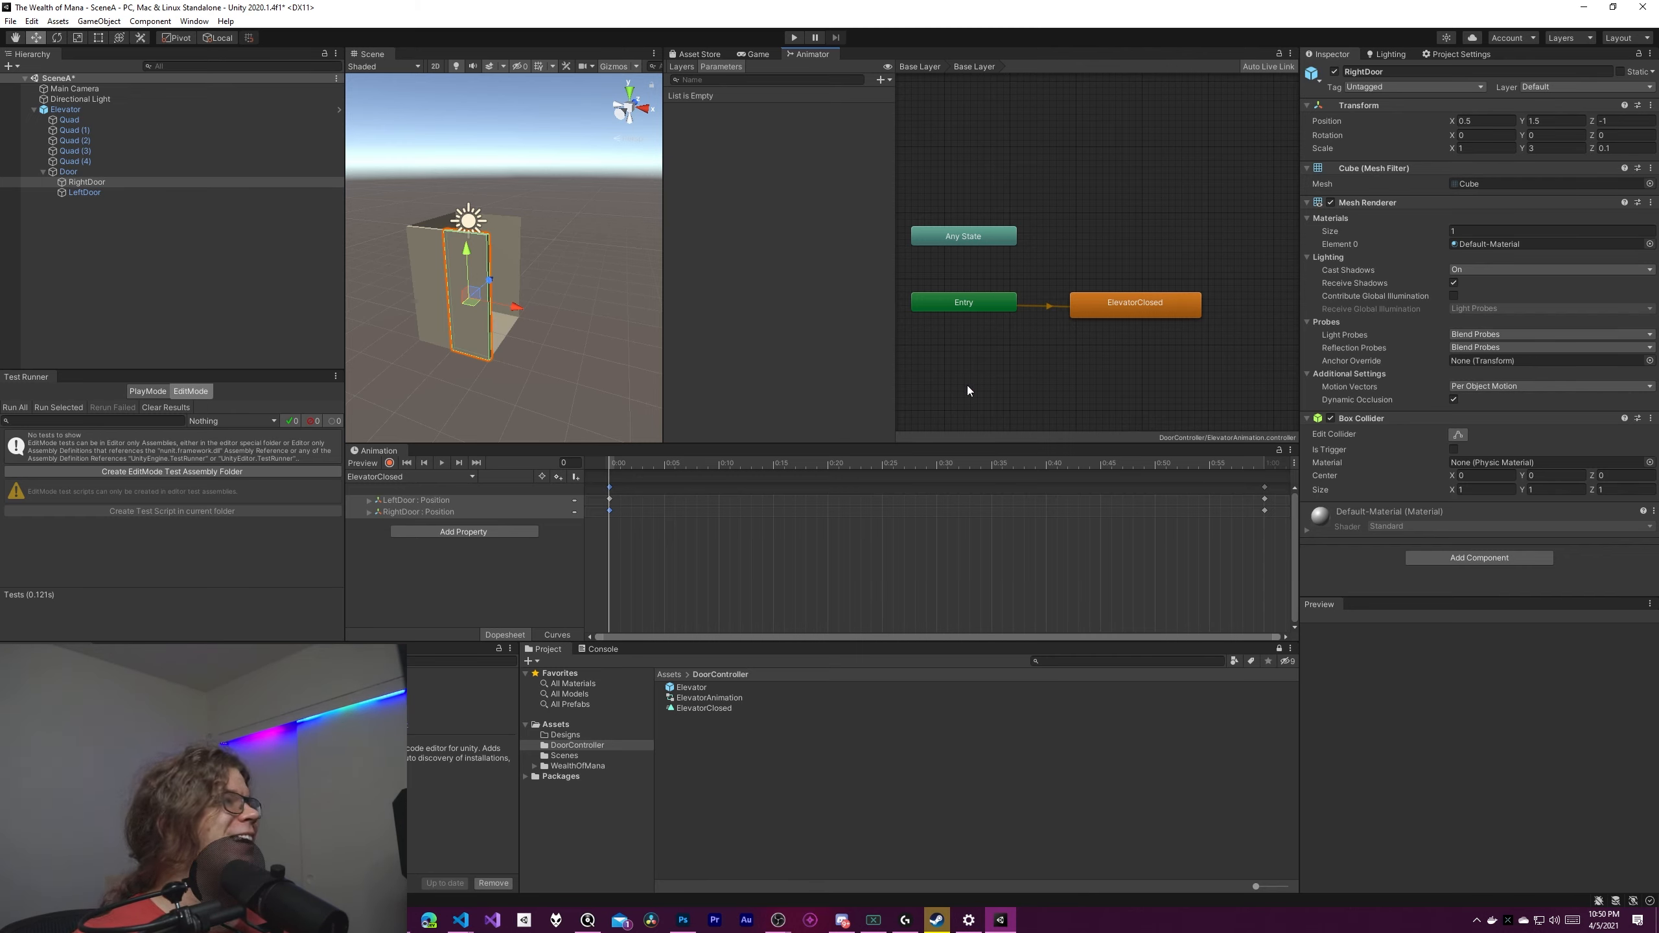
right_click_drag(582, 277, 566, 329)
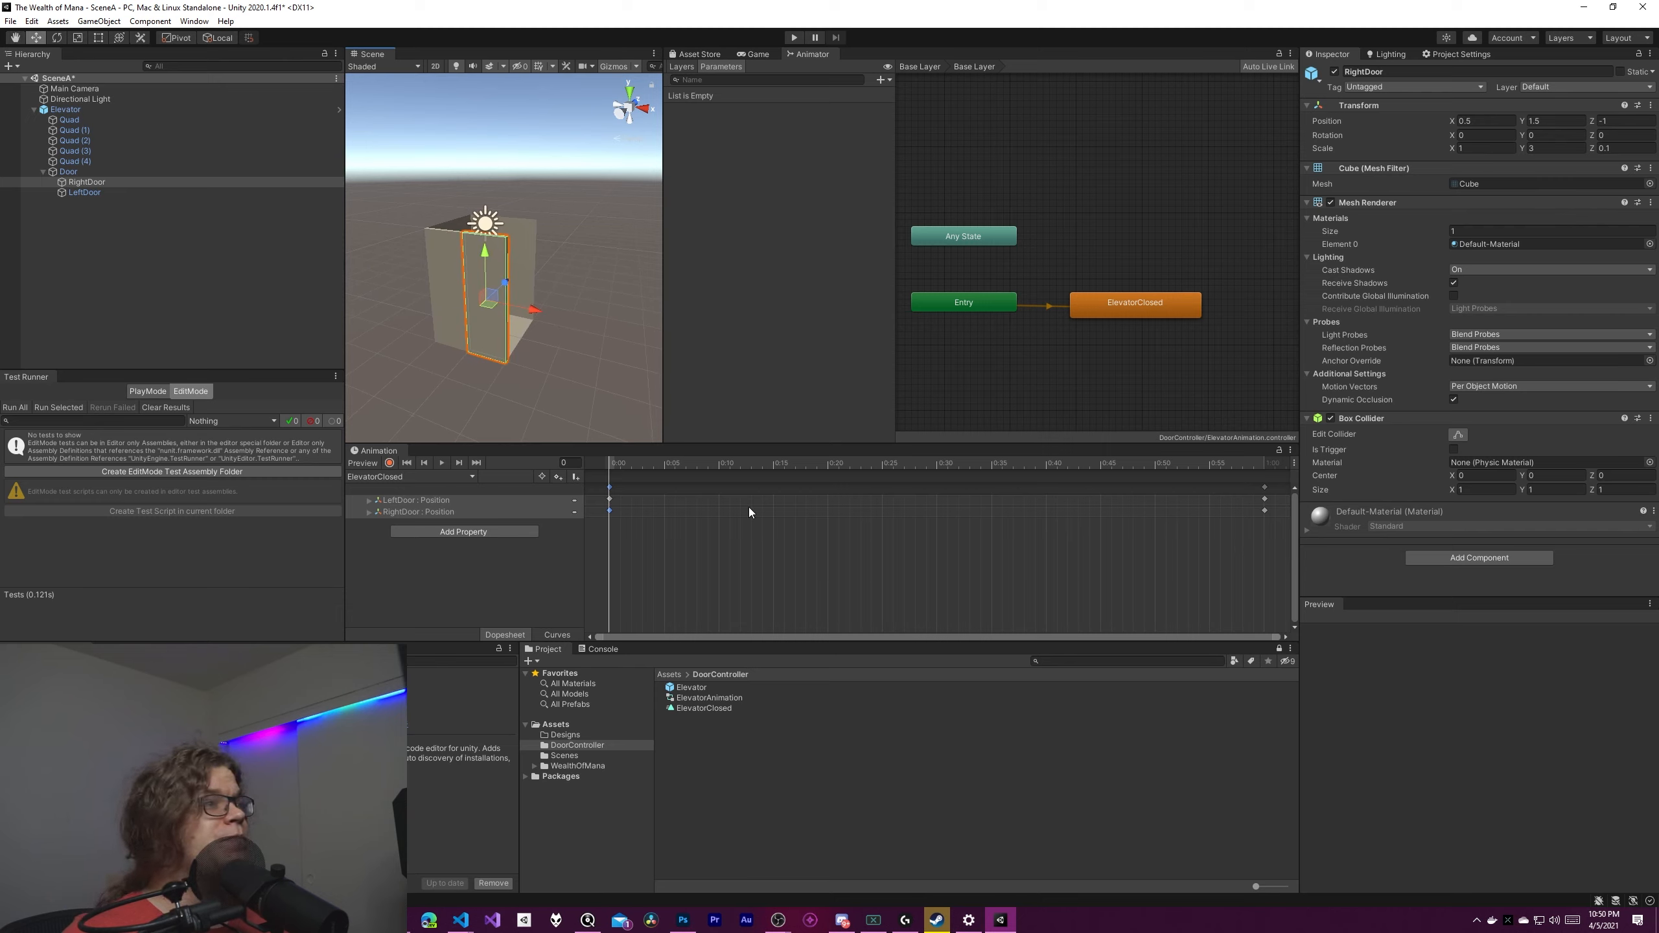
left_click(609, 510)
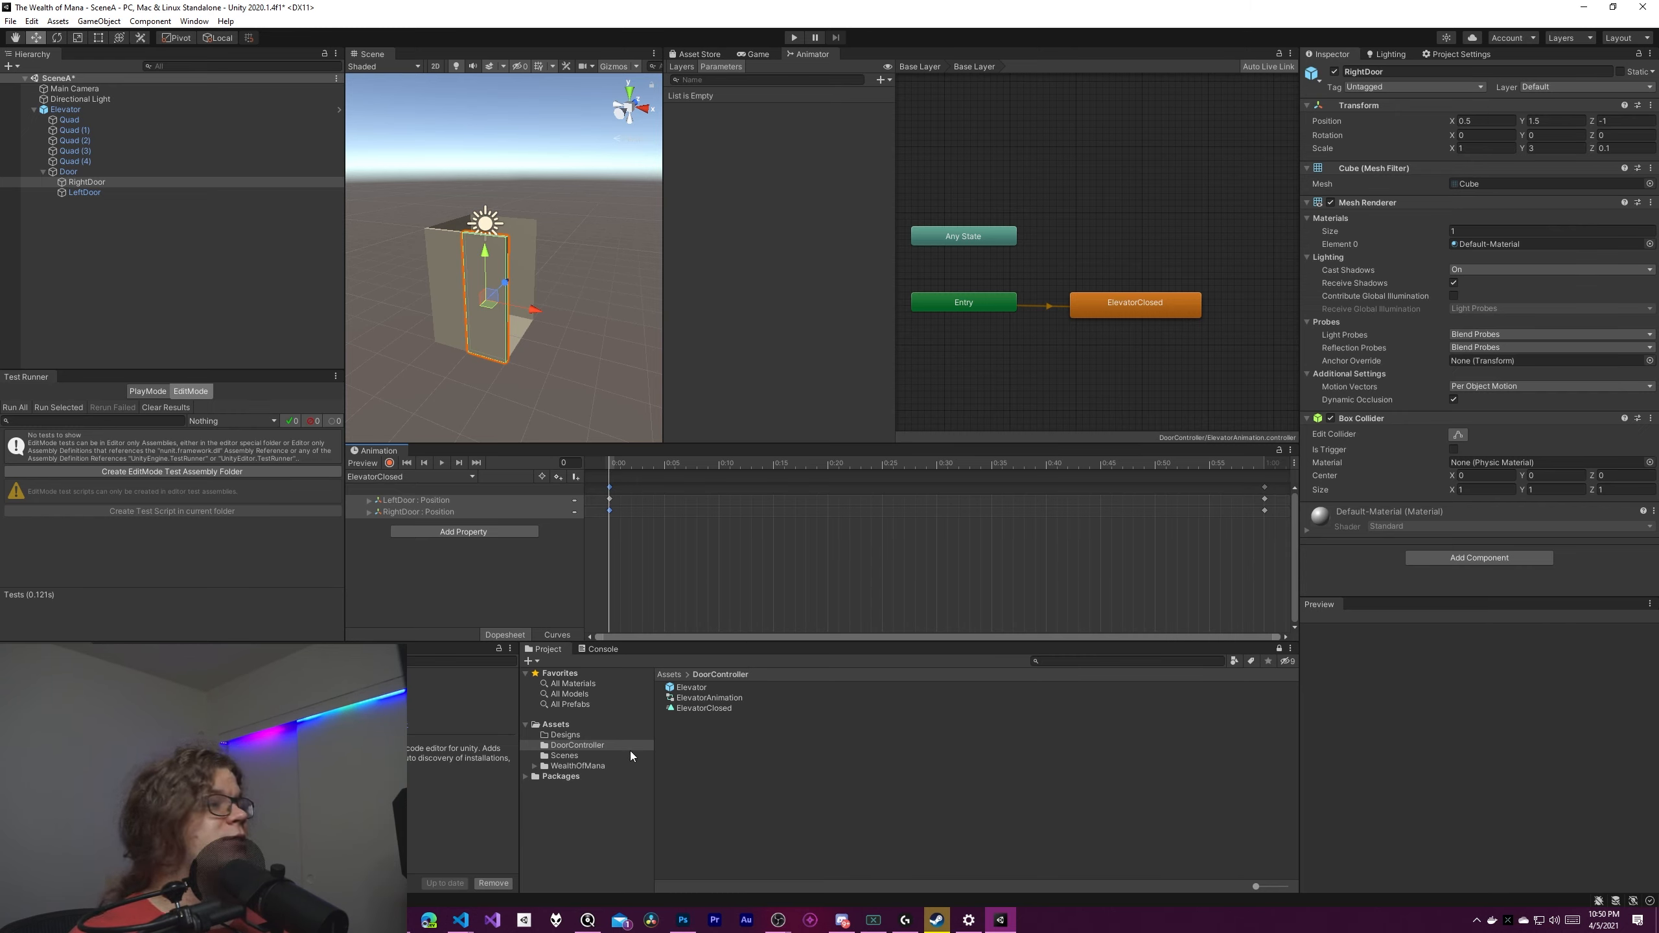
Create an animation clip named ElevatorOpen in the DoorController folder and add it as a state beside ElevatorClosed in the Animator graph.
right_click(745, 781)
mouse_move(816, 433)
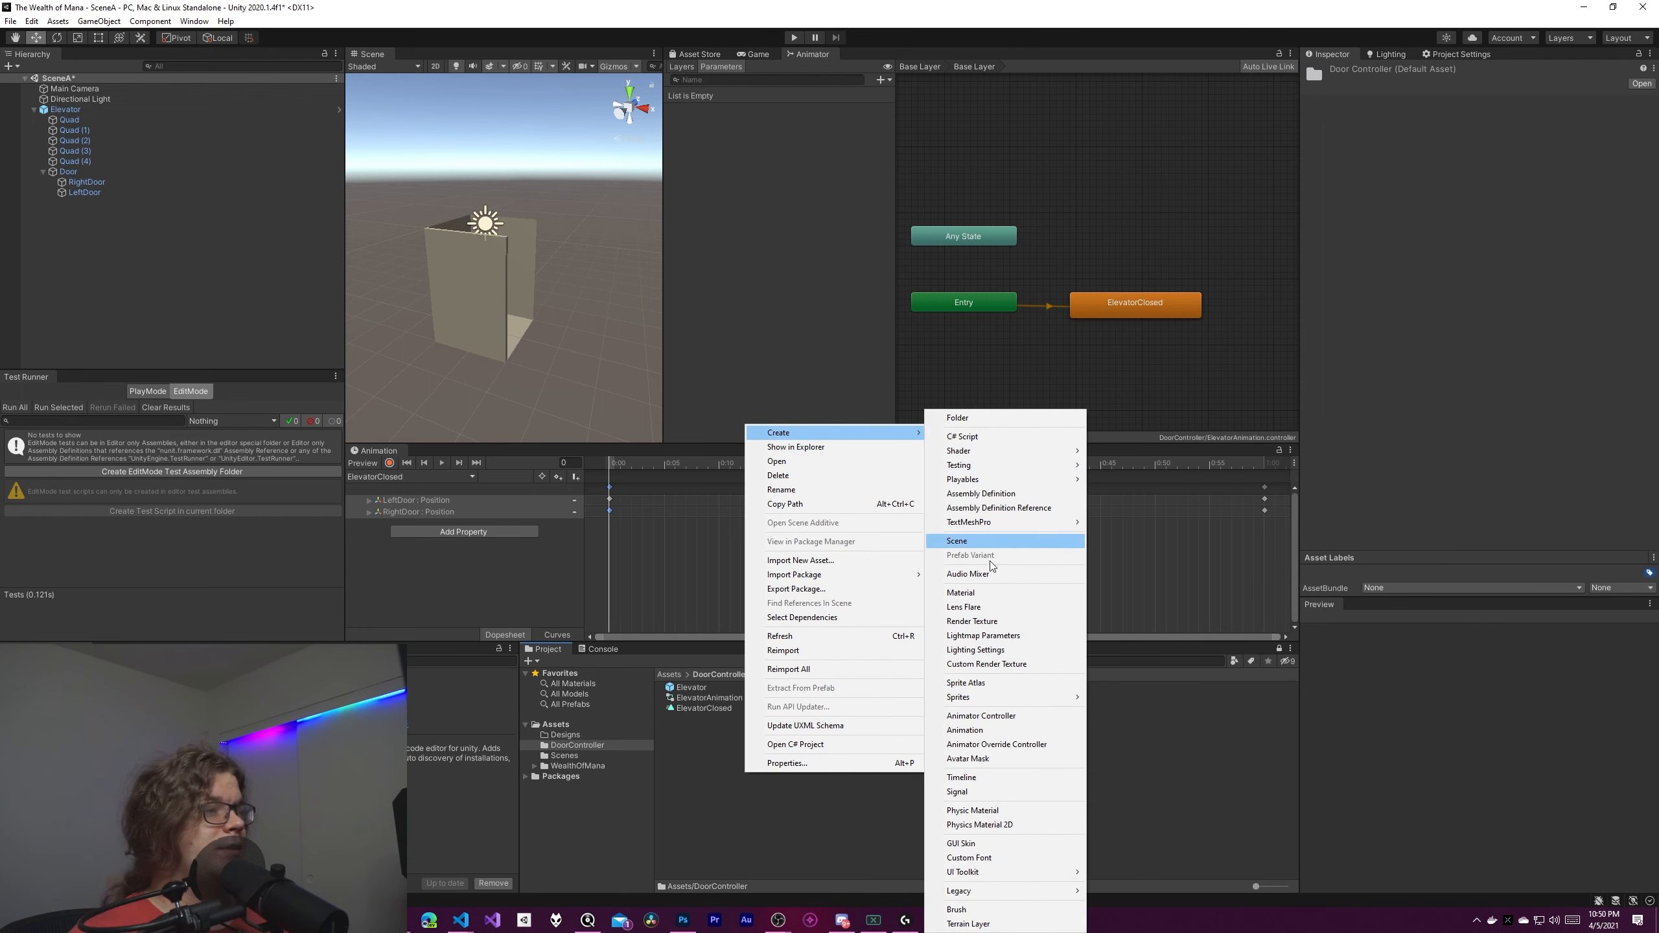
left_click(1003, 730)
type("El")
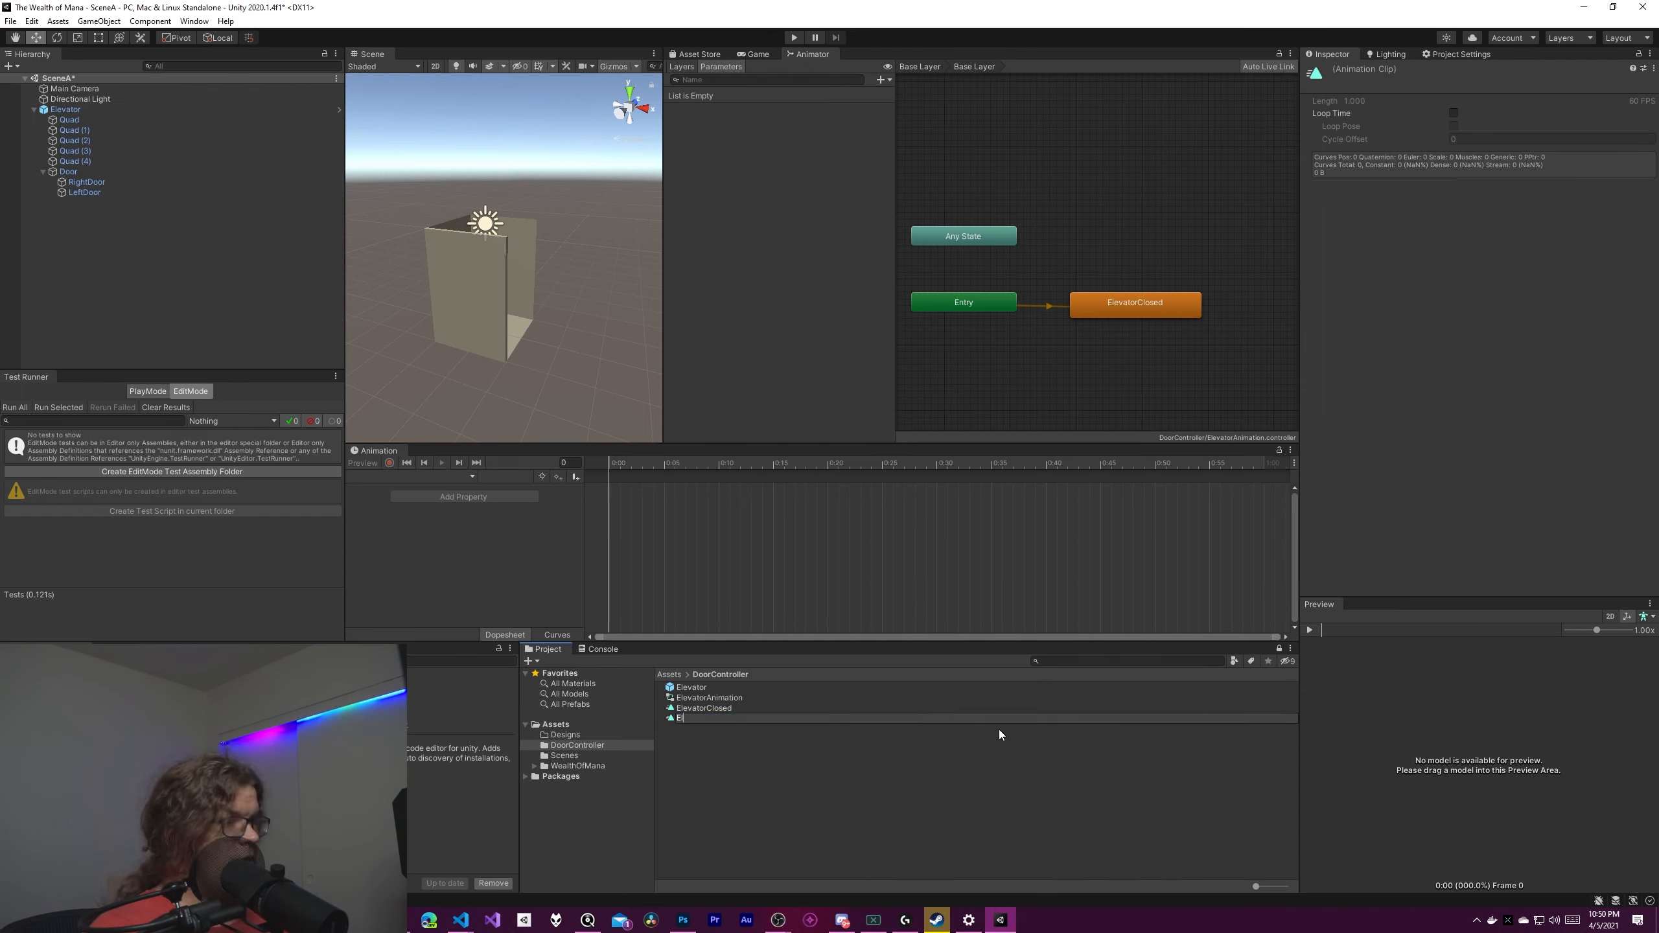
type("evator")
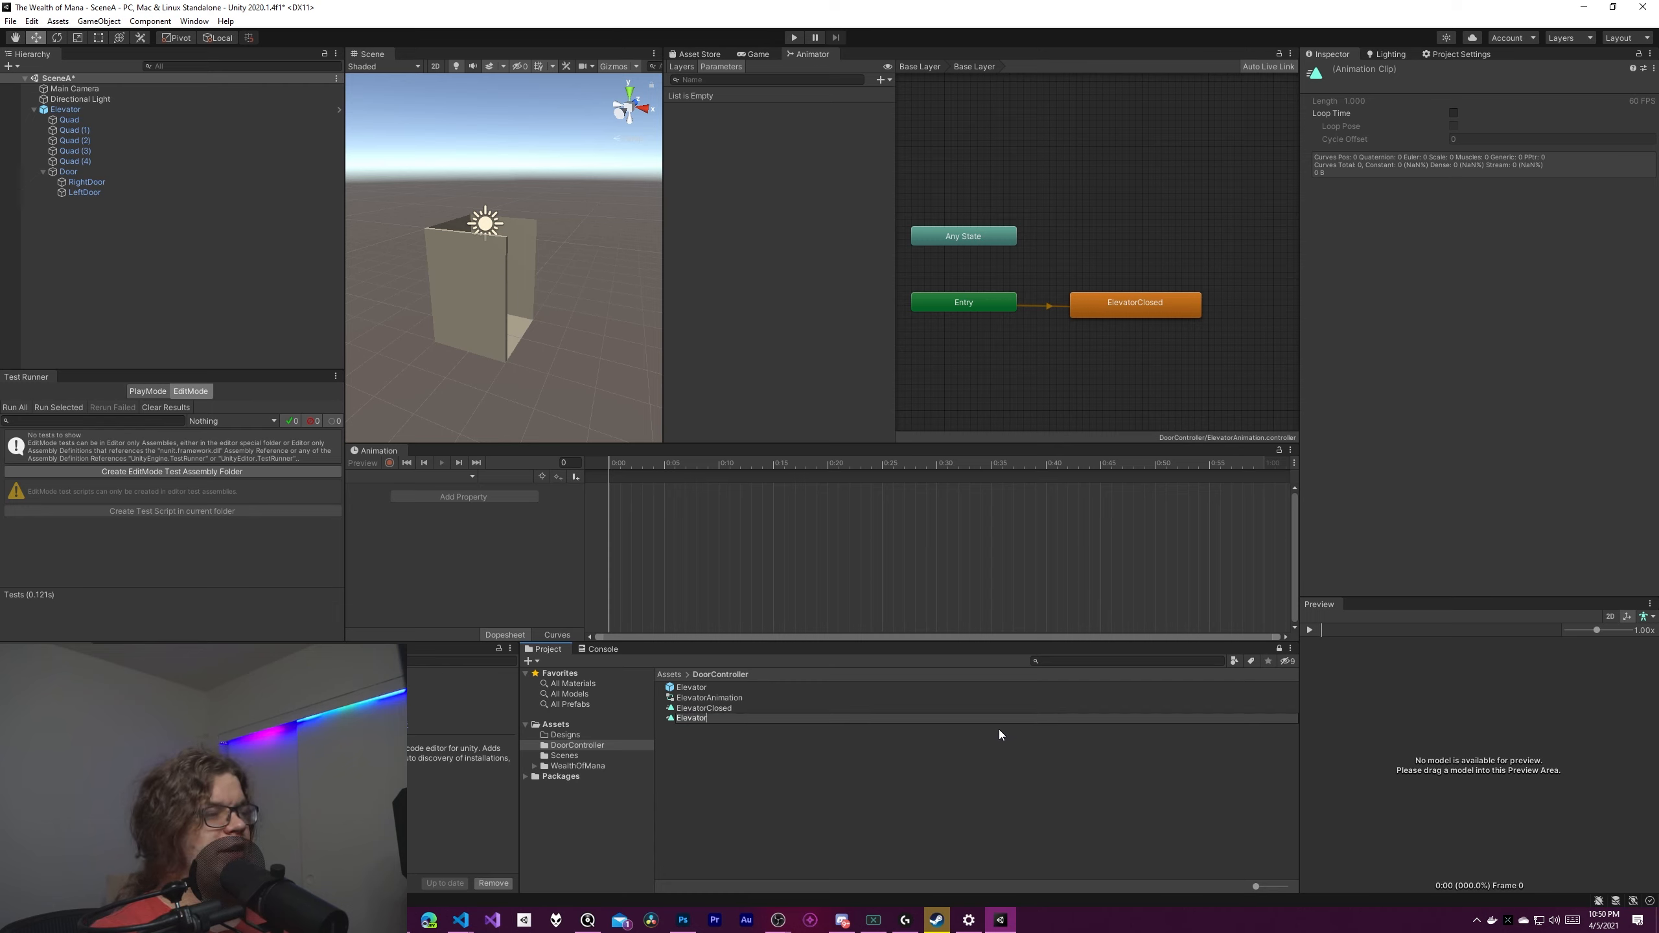
type("Open")
key("Return")
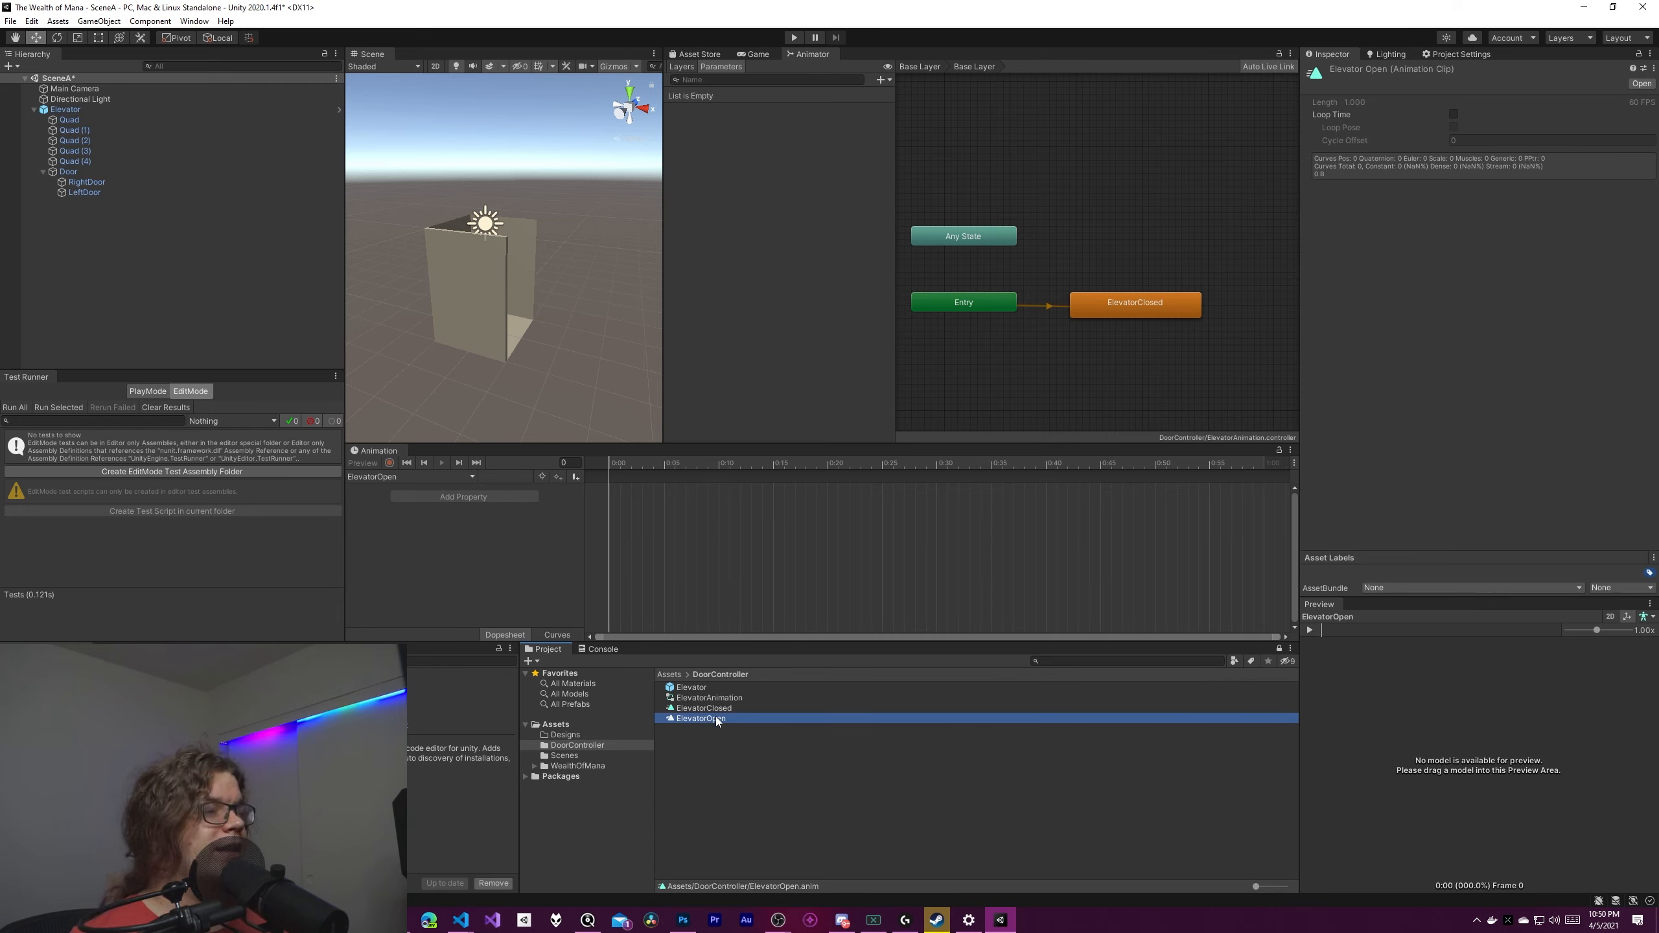
left_click_drag(715, 718, 1259, 303)
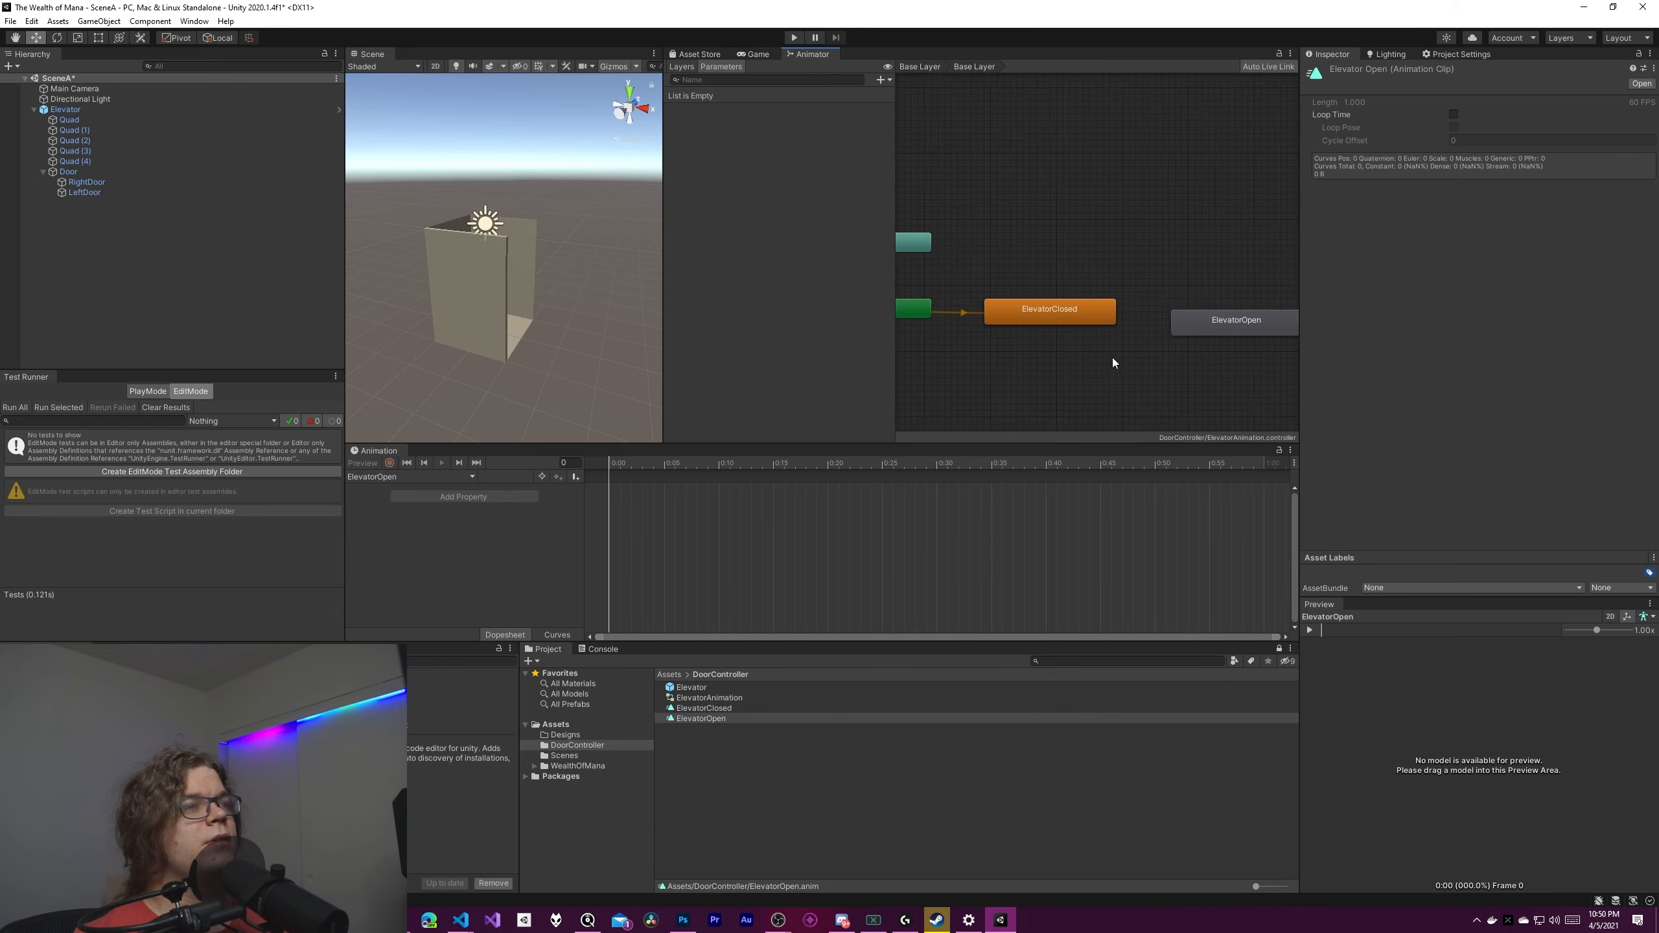
left_click(1167, 323)
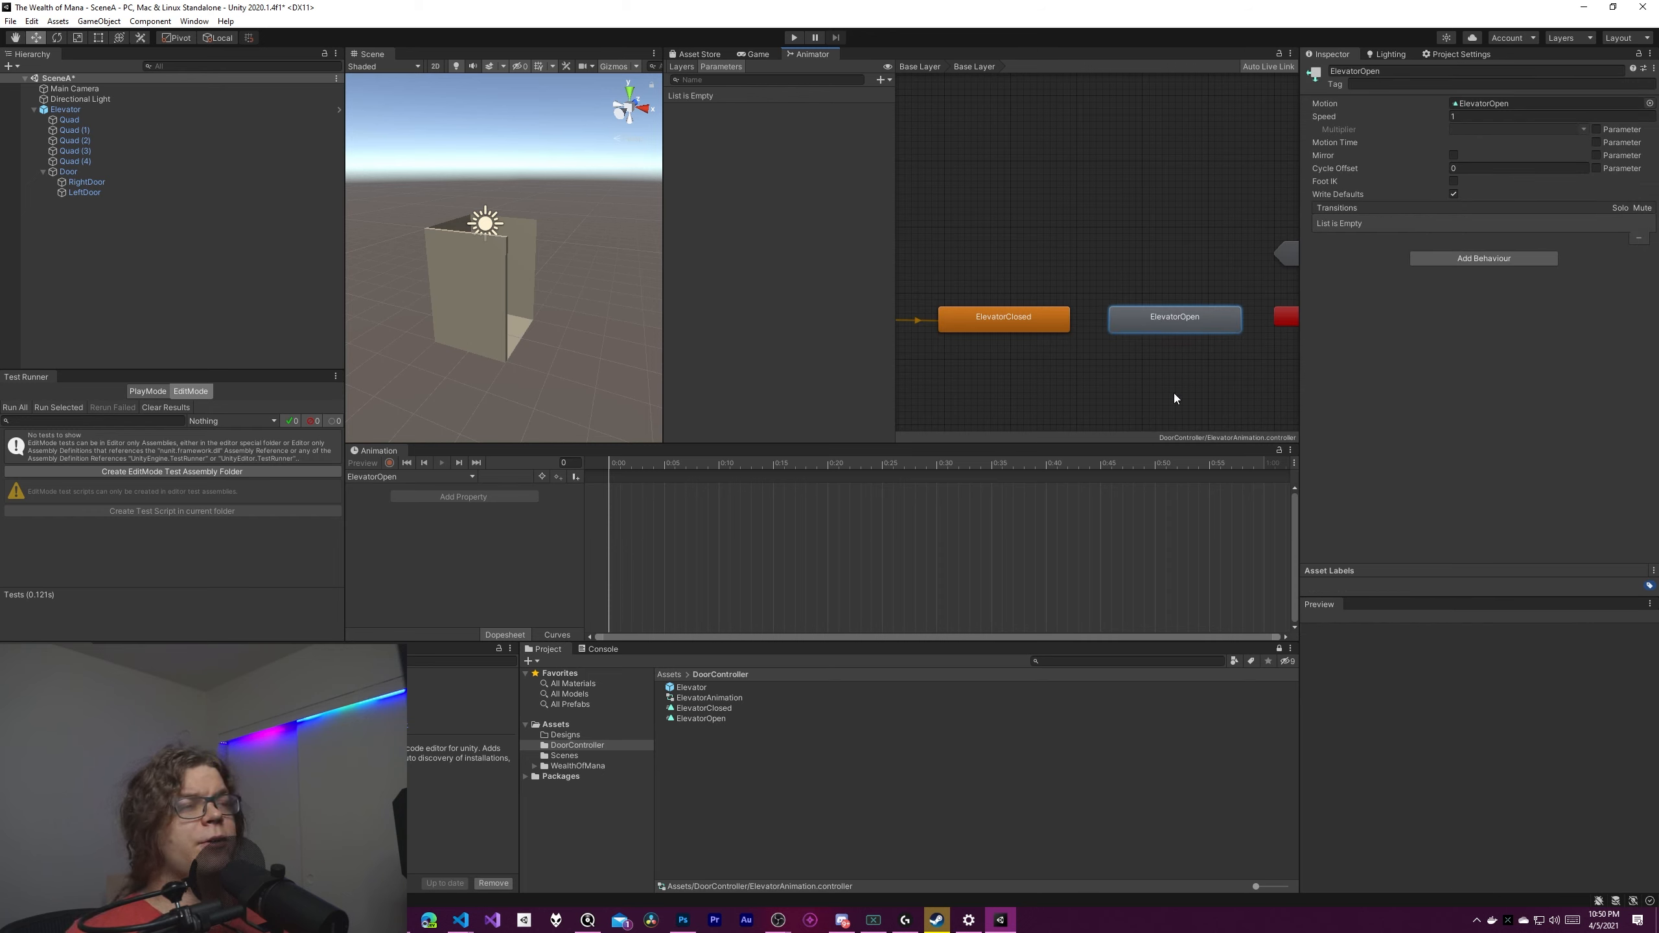
Bring up the ElevatorOpen clip for the Elevator object and add the RightDoor's Position property to it.
left_click(65, 109)
left_click(396, 478)
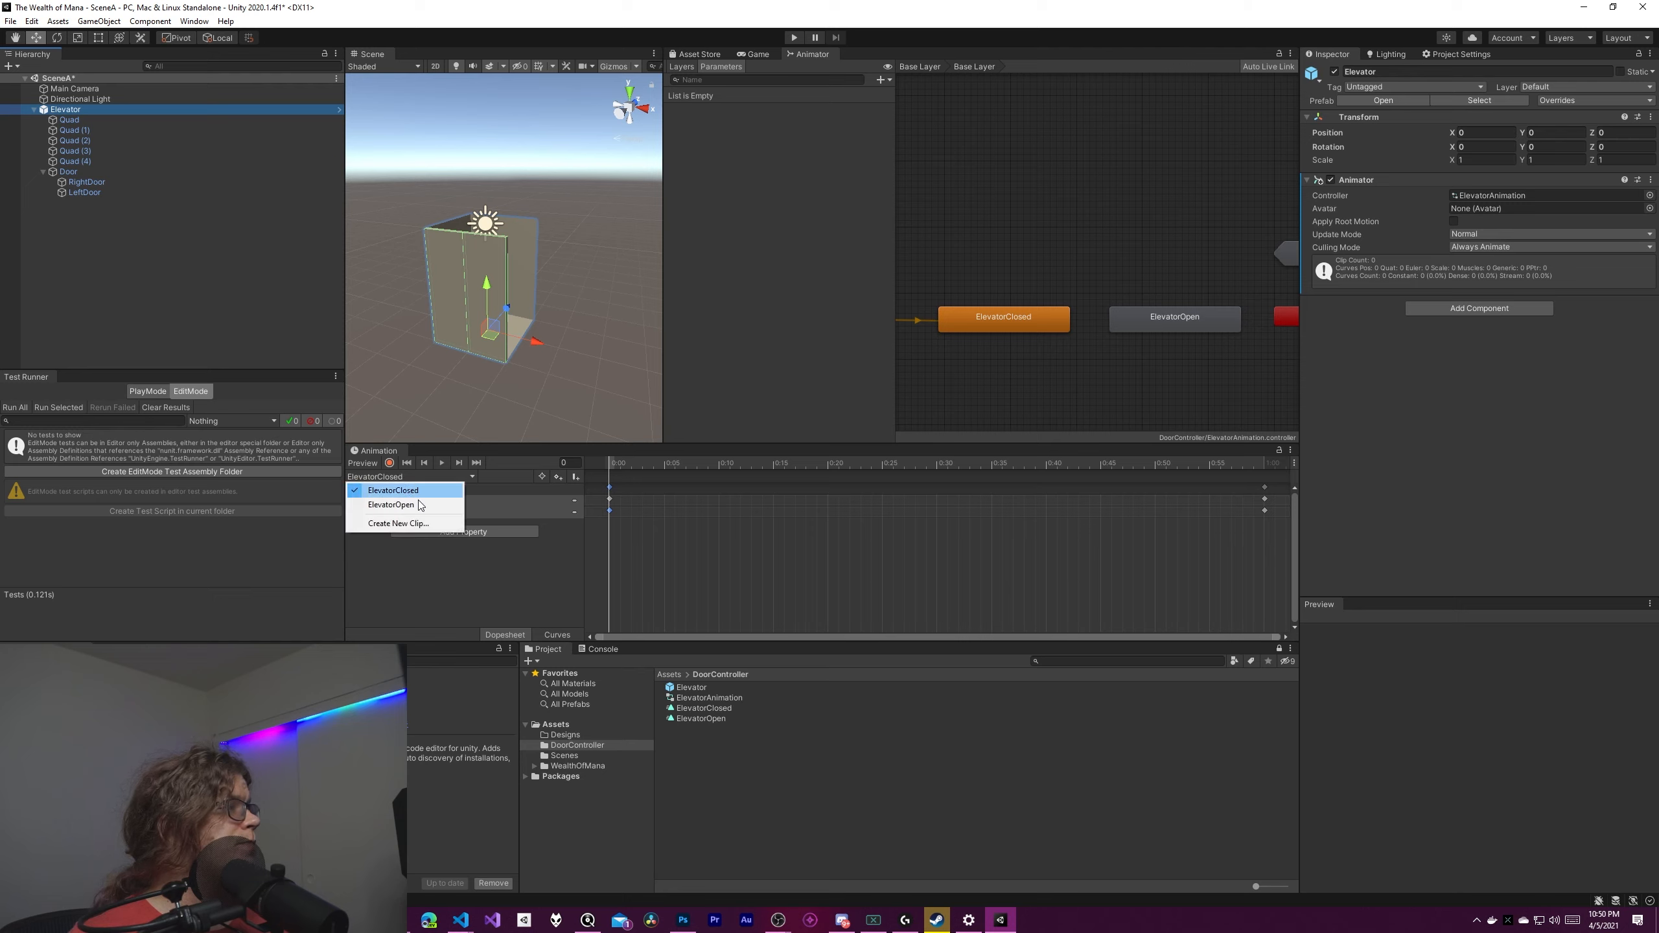
left_click(389, 501)
left_click(459, 496)
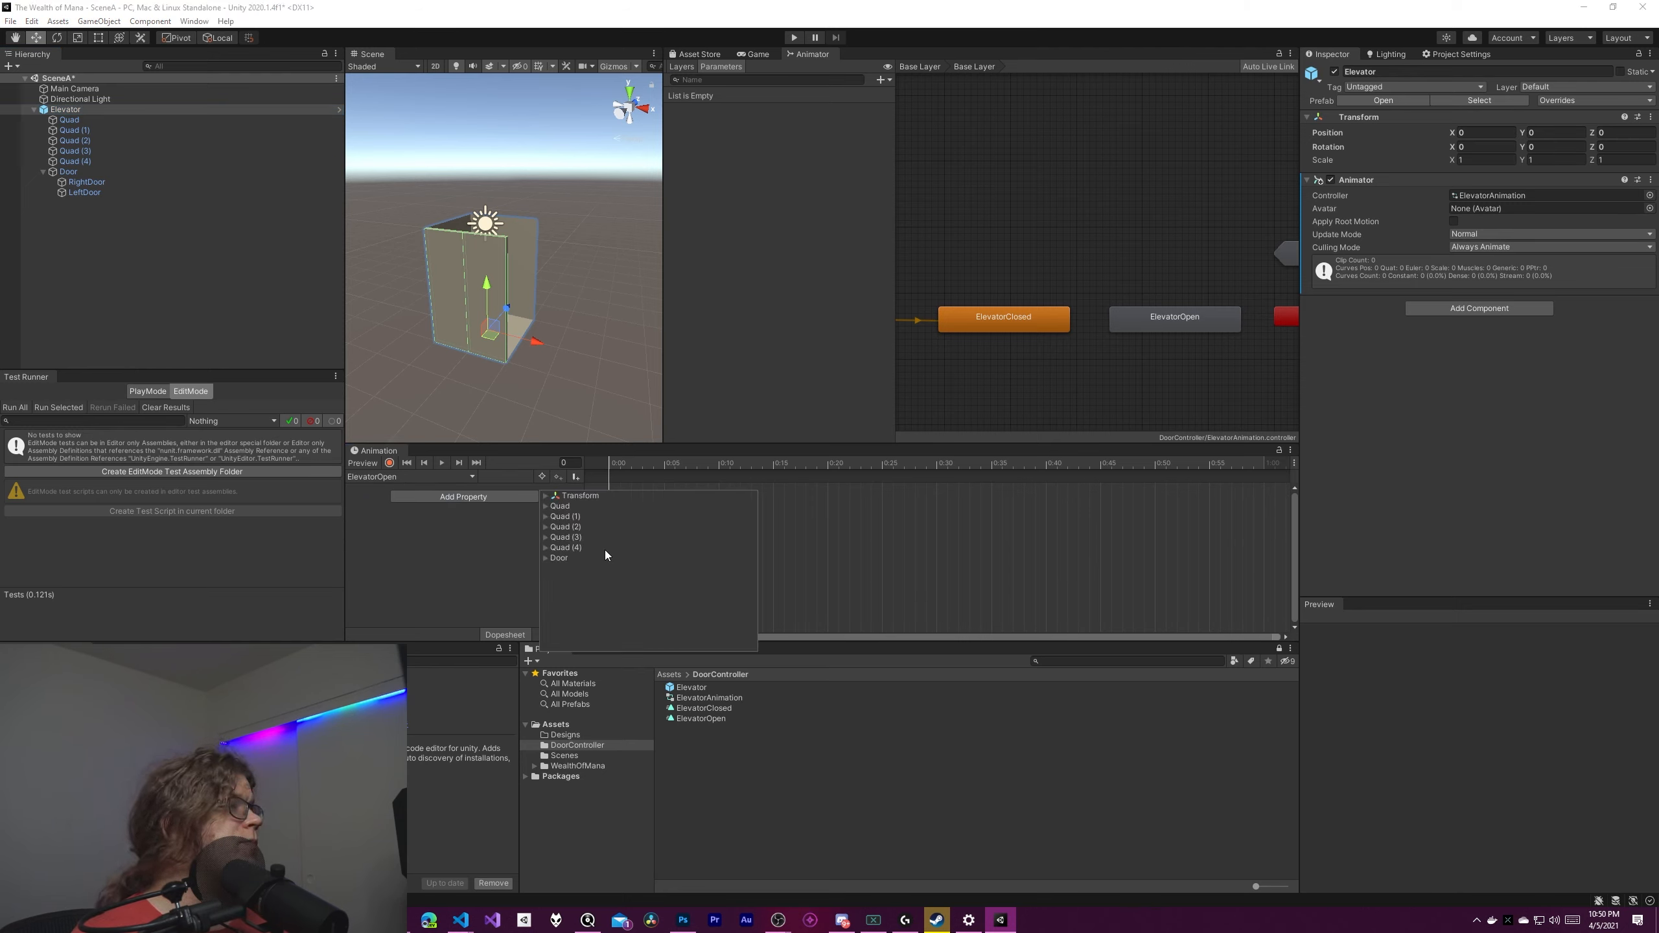
left_click(543, 558)
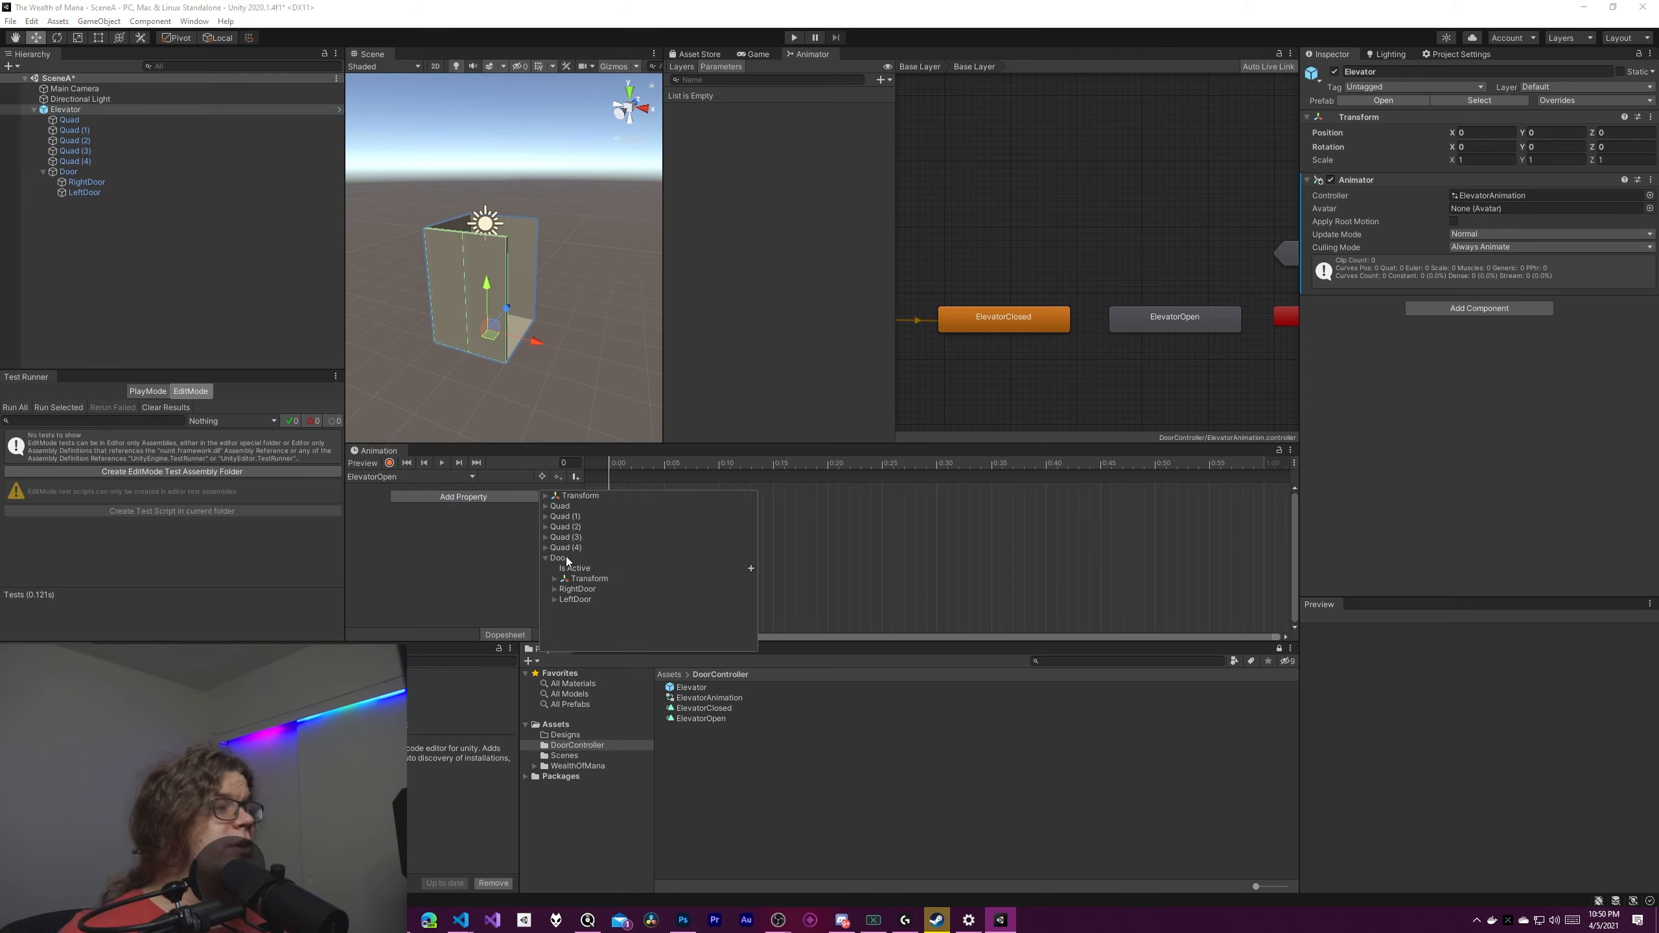
left_click(565, 591)
left_click(563, 610)
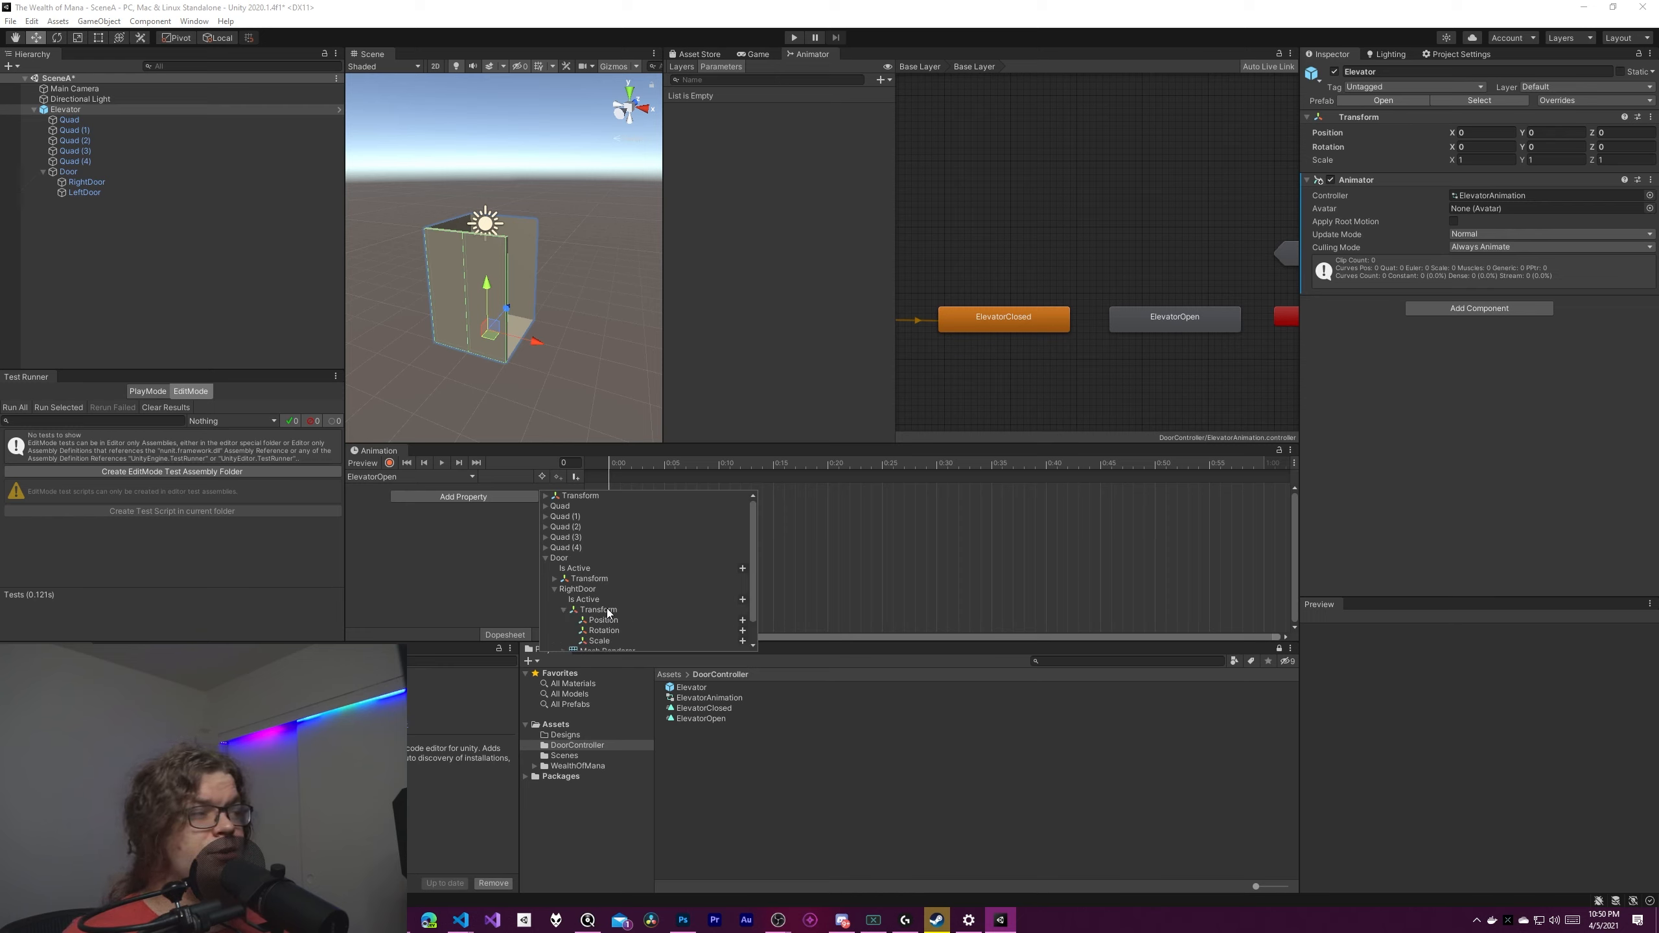
left_click(742, 593)
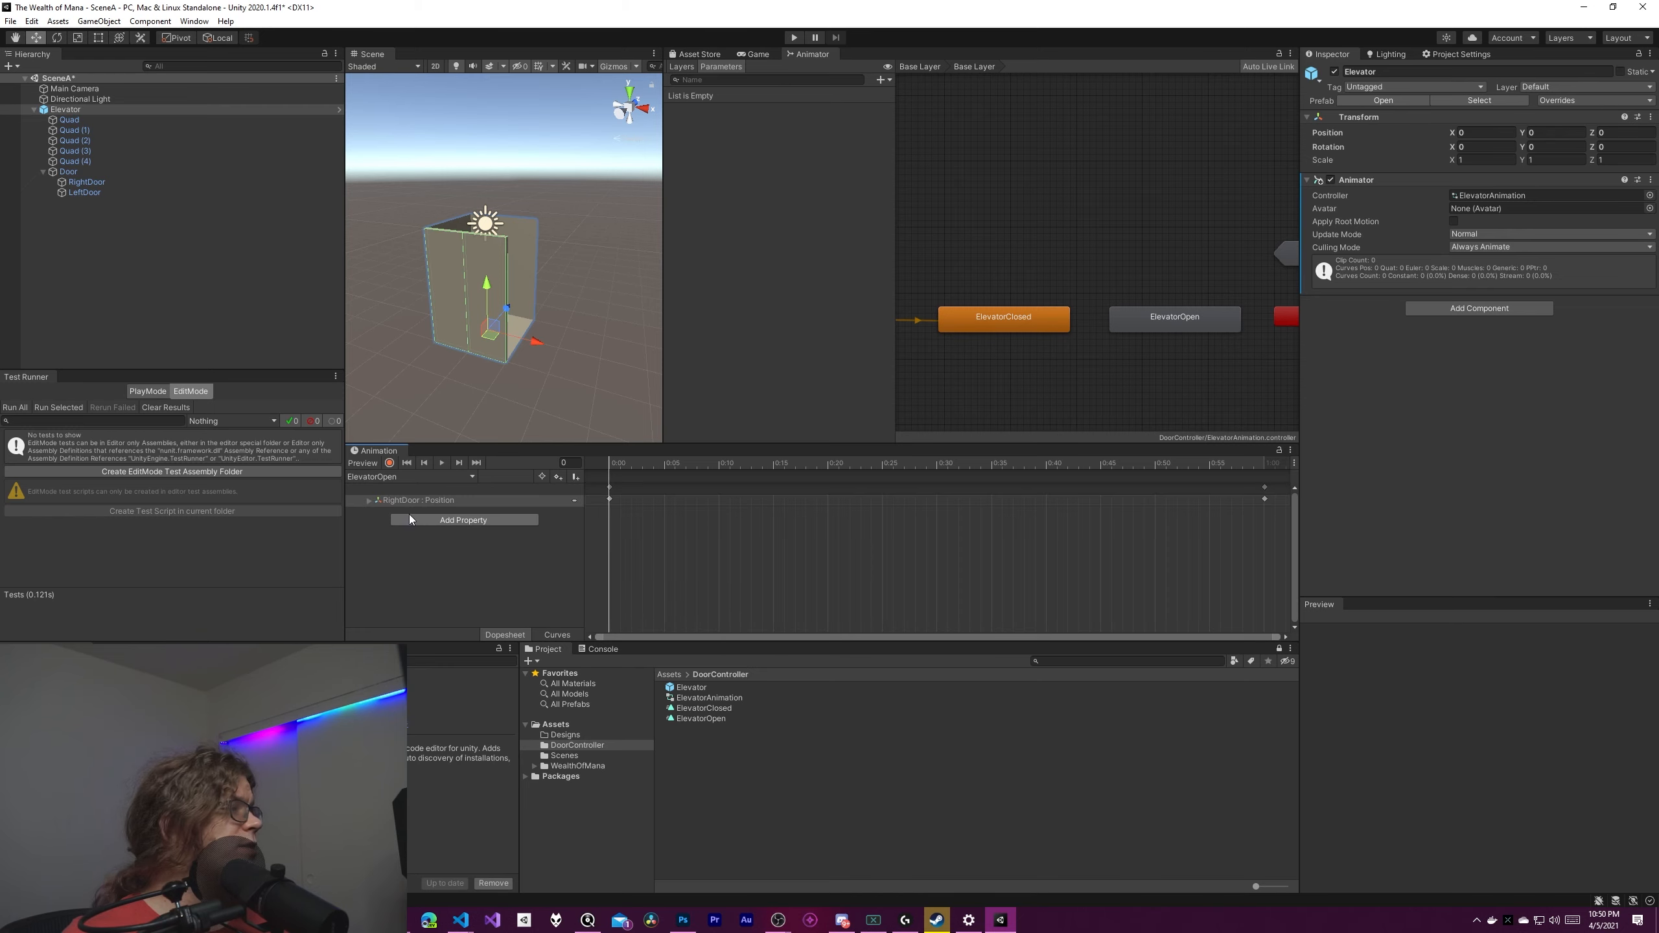
Add the LeftDoor's Position property to the ElevatorOpen clip.
left_click(447, 519)
left_click(545, 580)
left_click(554, 623)
left_click(563, 642)
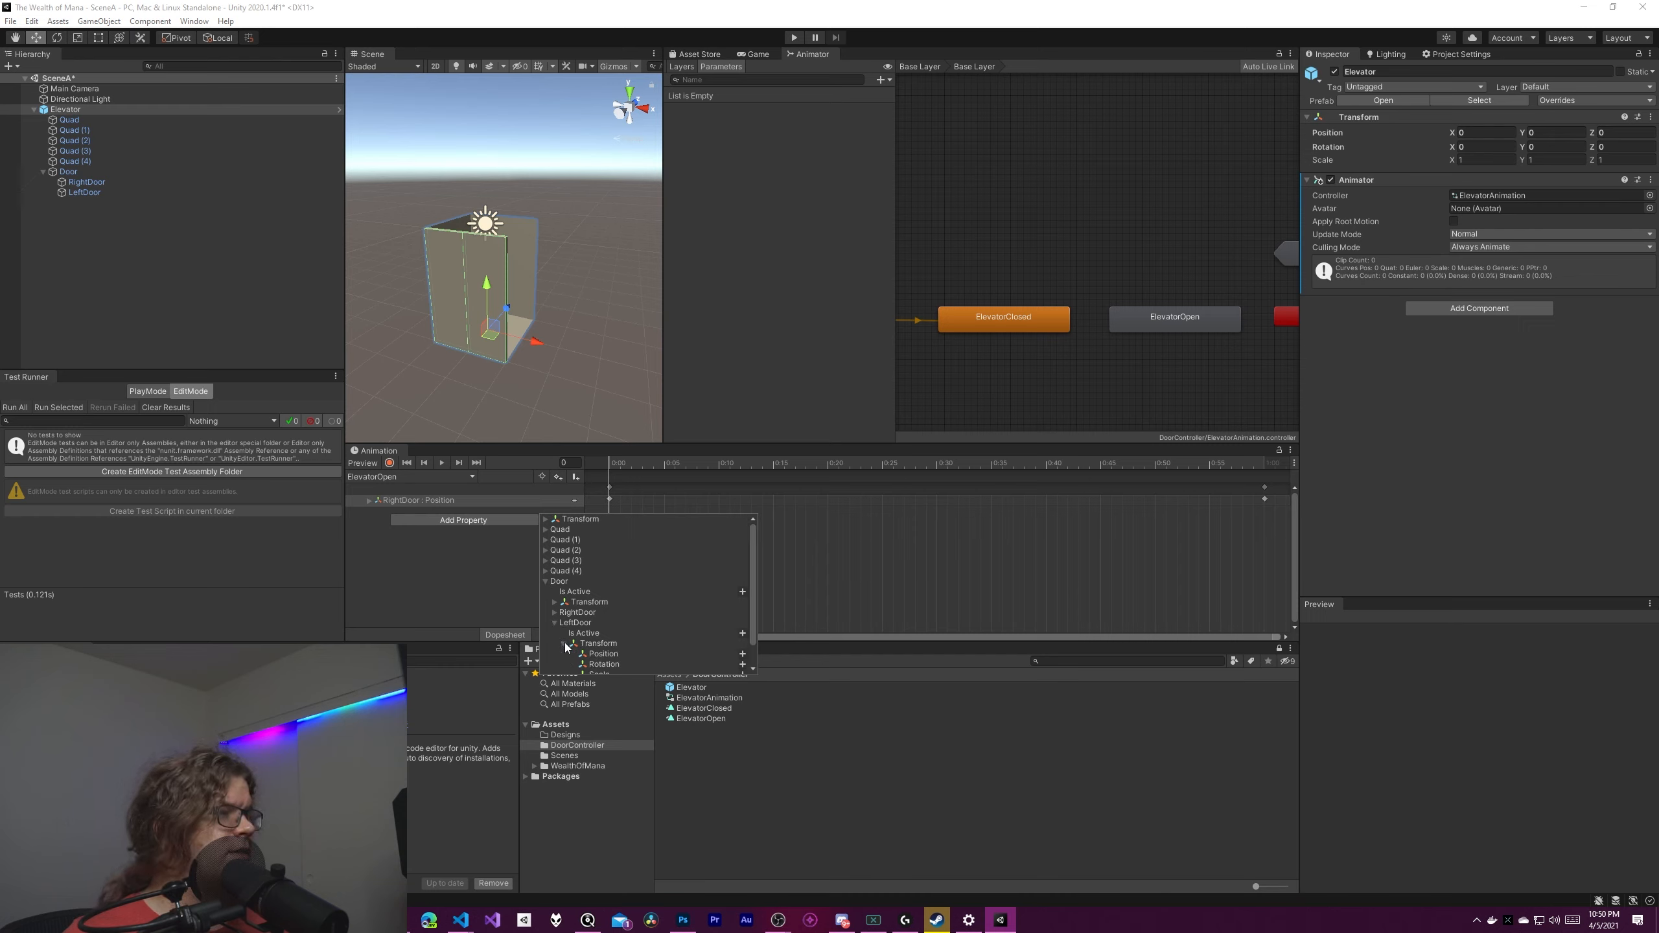
left_click(742, 626)
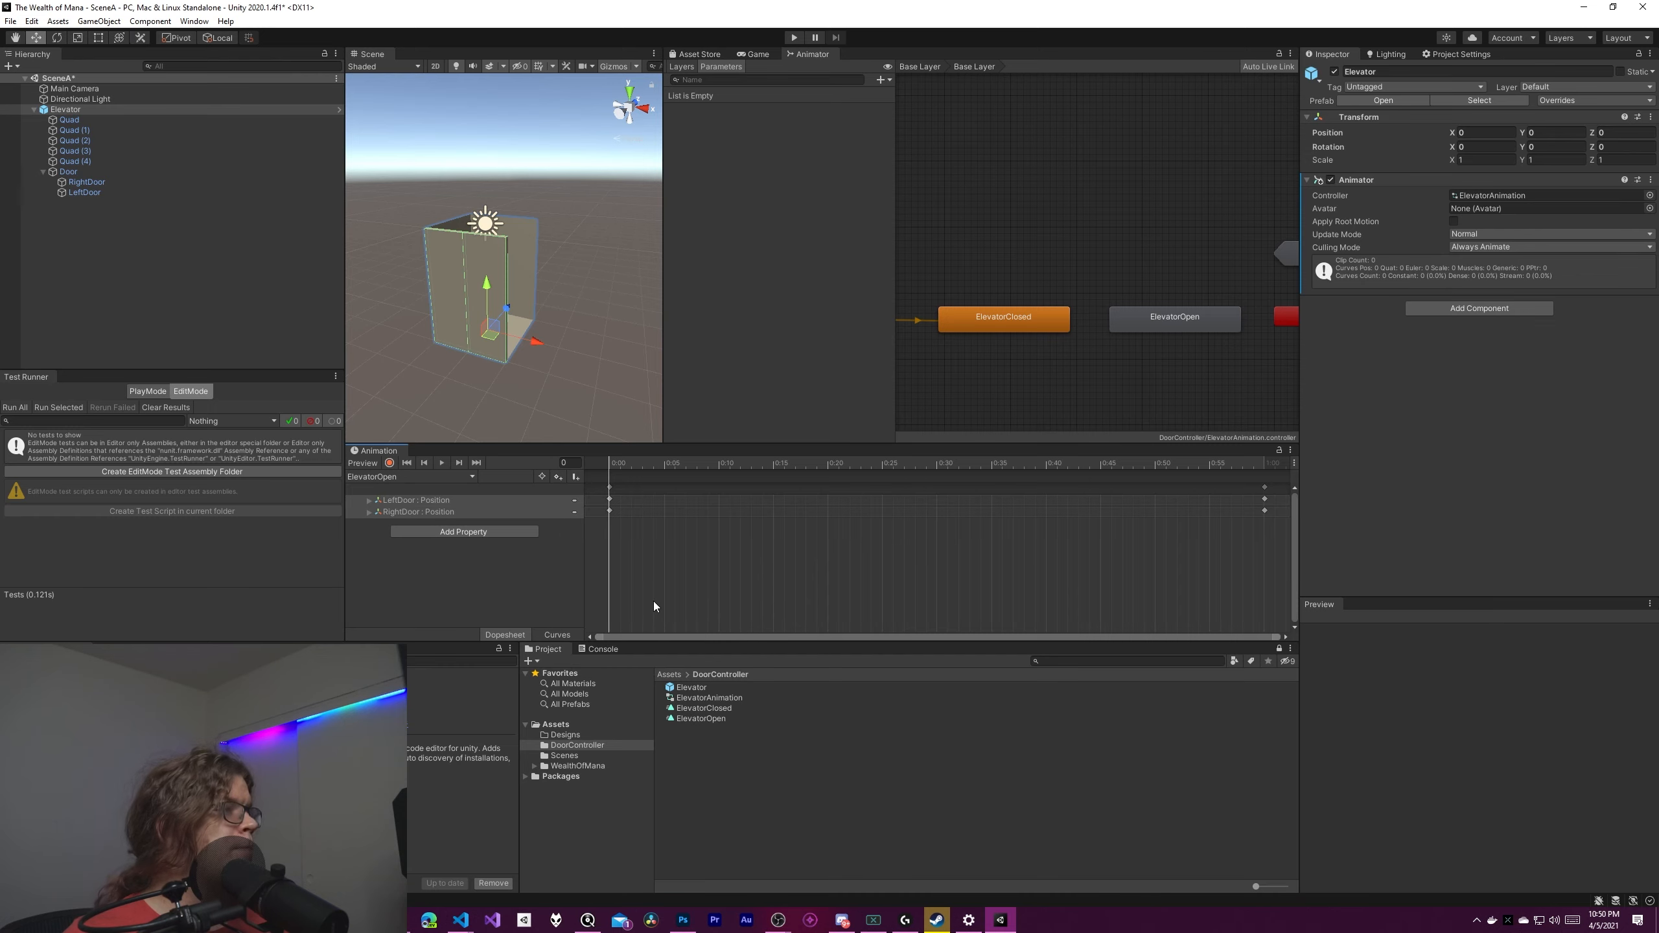
With the LeftDoor's first keyframe selected in the ElevatorOpen clip, set the door's X position to -1.5.
left_click(610, 498)
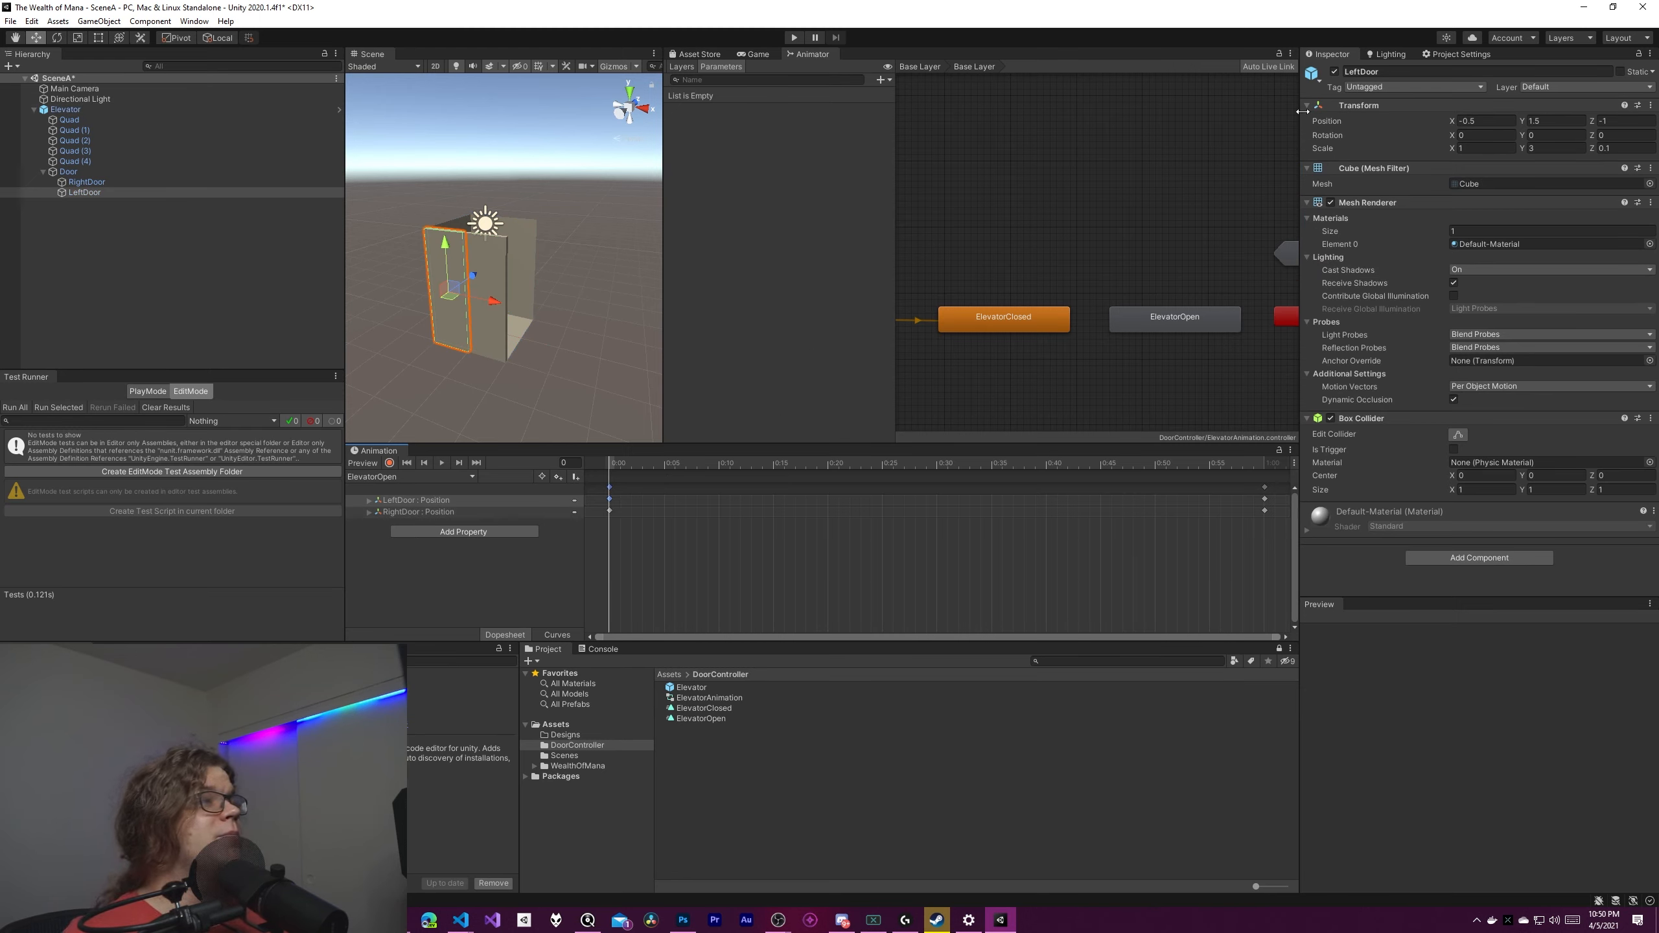
left_click(1463, 122)
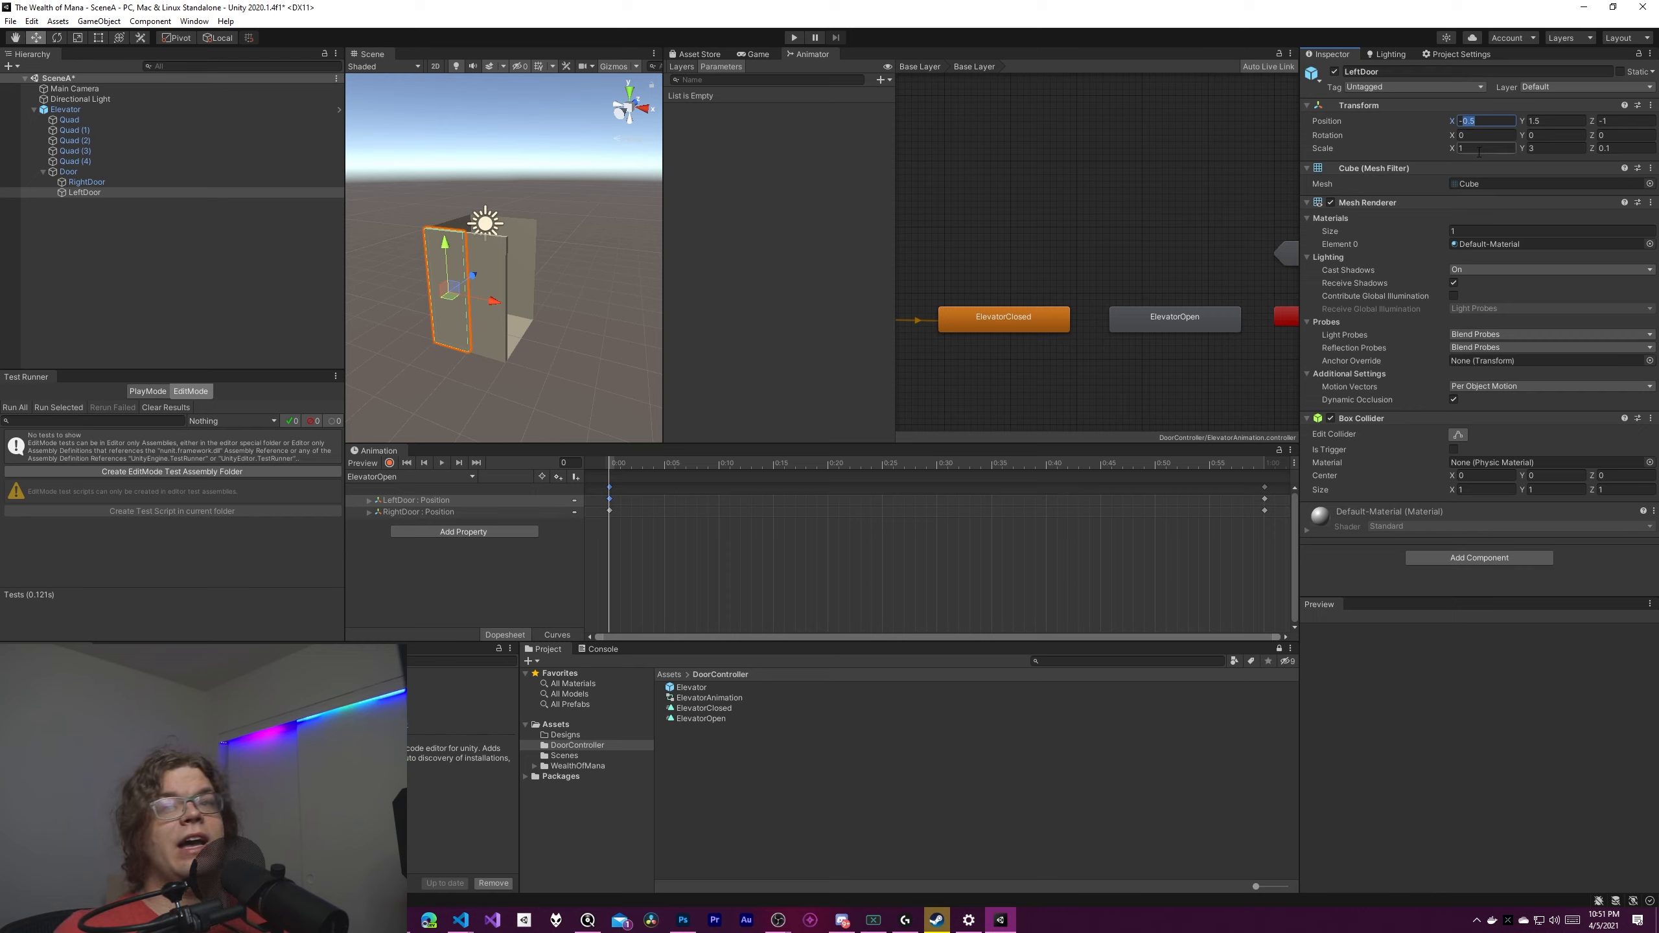
type("-1.5")
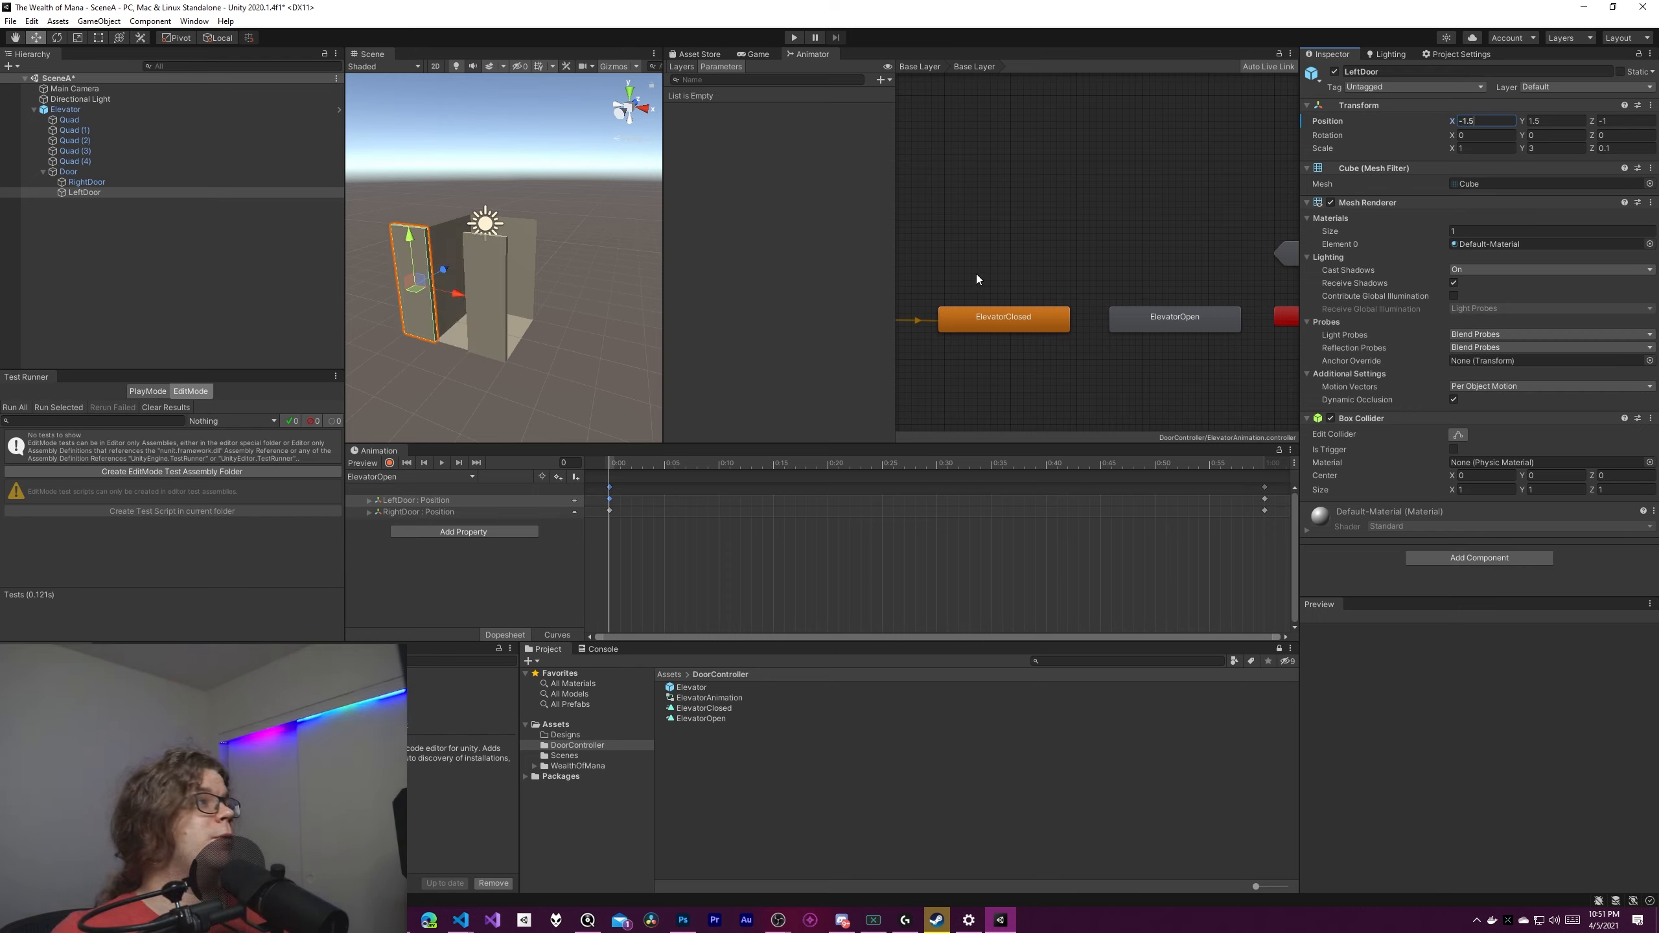
key("Return")
left_click_drag(507, 394, 569, 389, "alt")
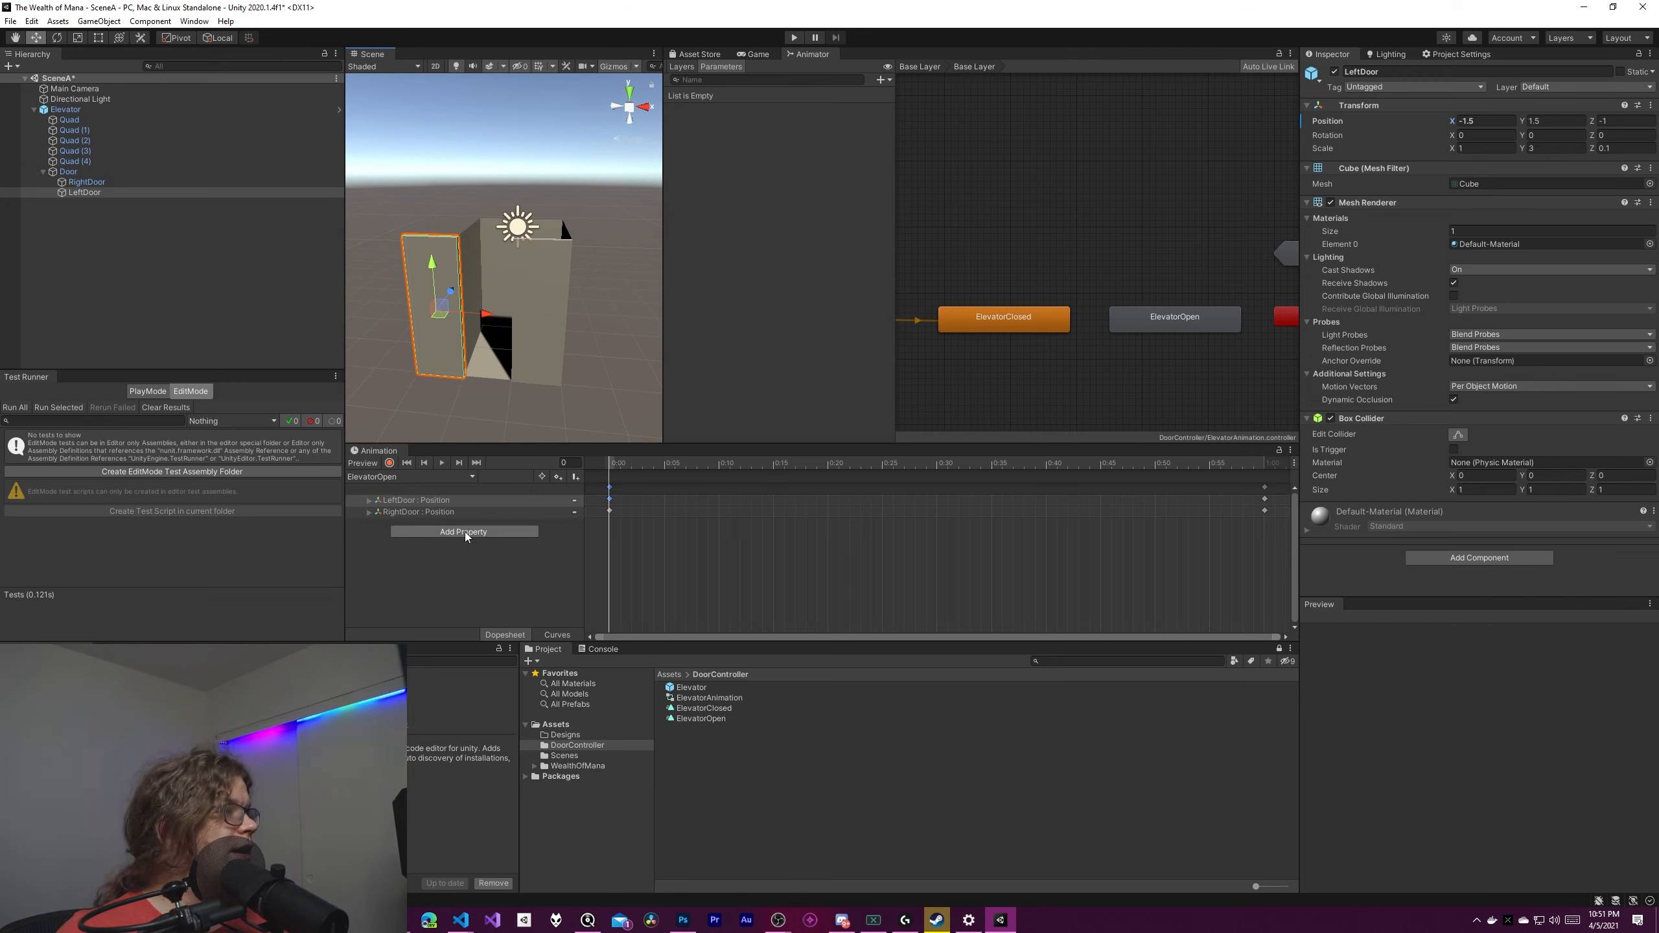
With the RightDoor's first keyframe selected in the ElevatorOpen clip, set the door's X position to 1.5.
left_click(1265, 498)
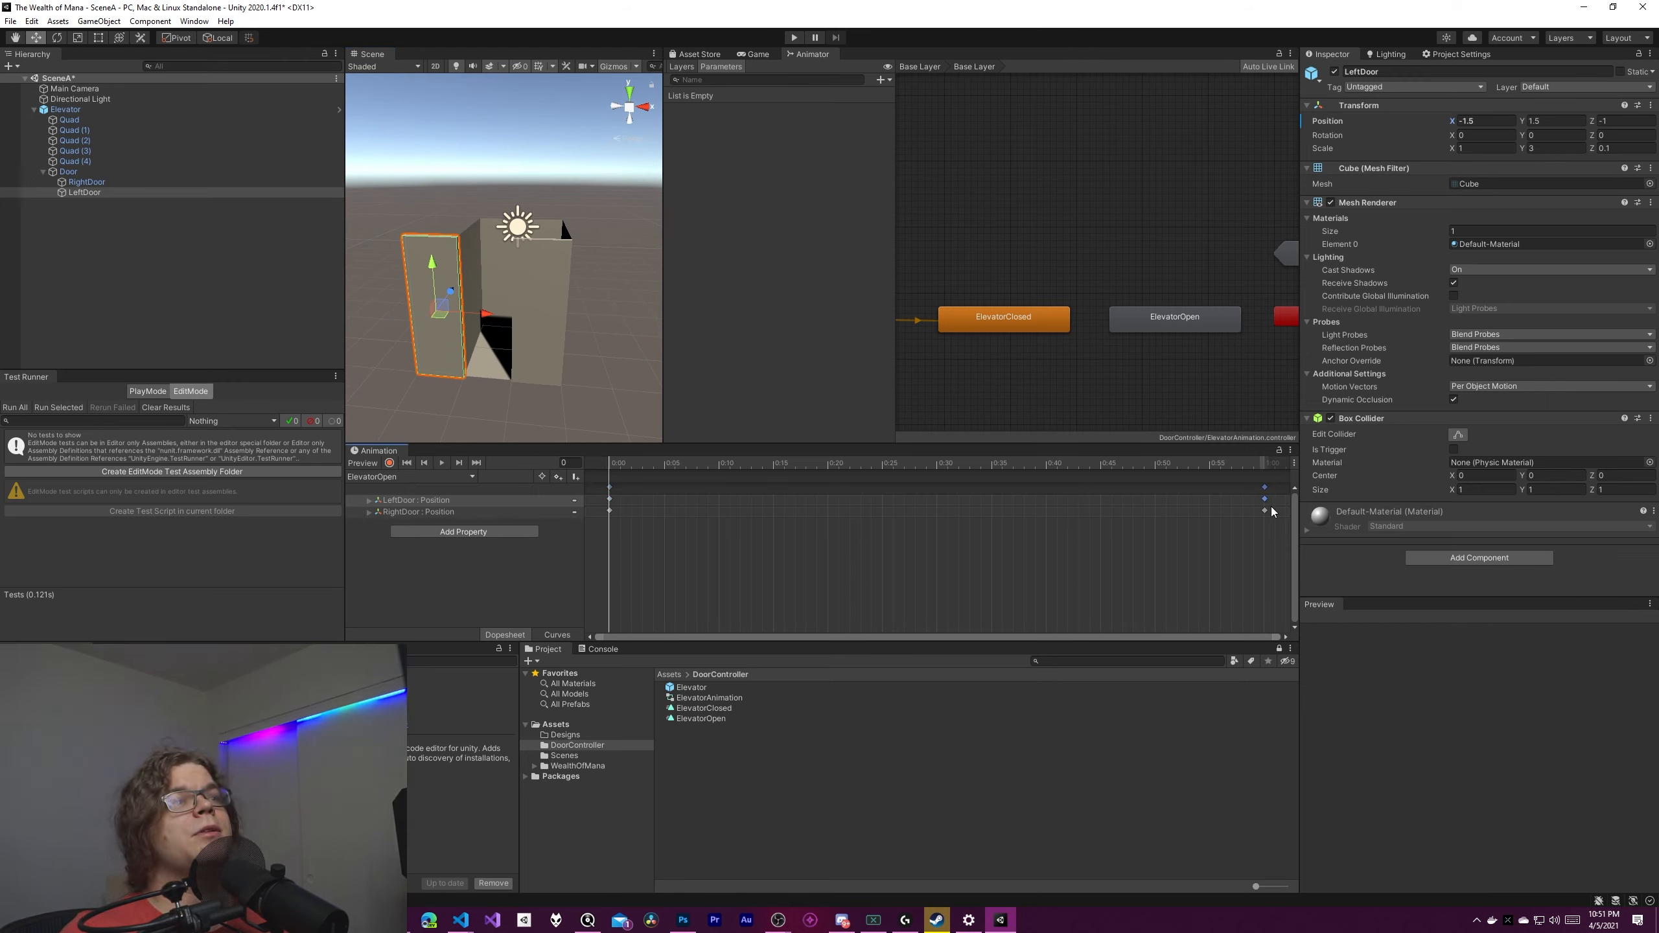
left_click(609, 510)
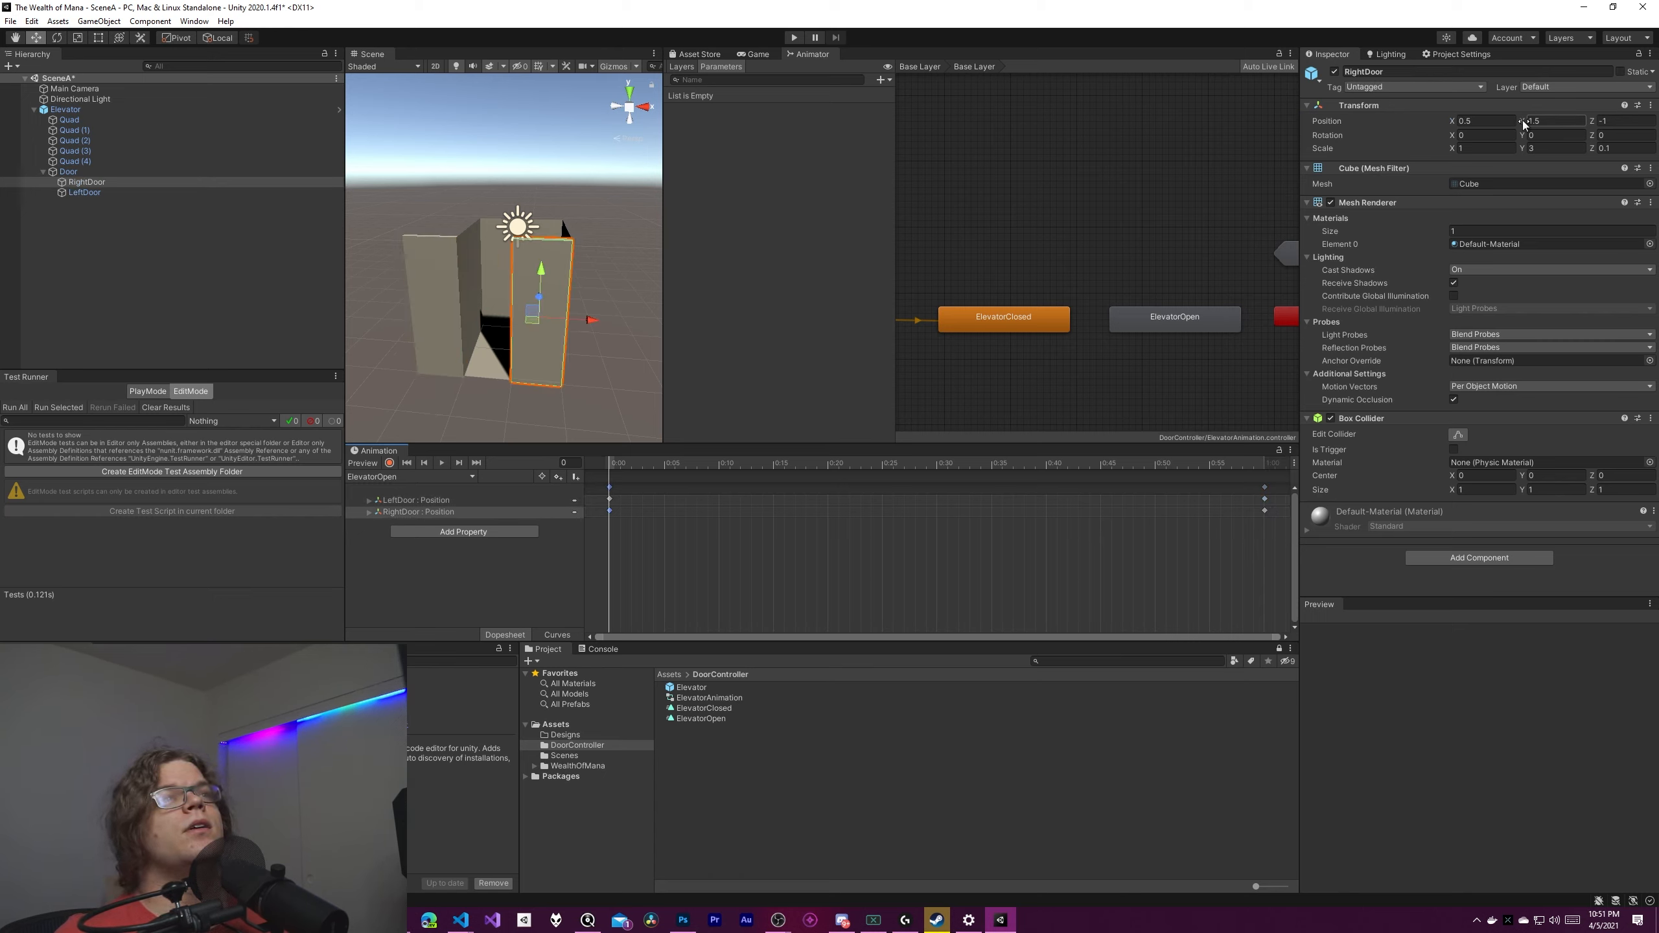
left_click_drag(1484, 121, 1279, 115)
type("1.5")
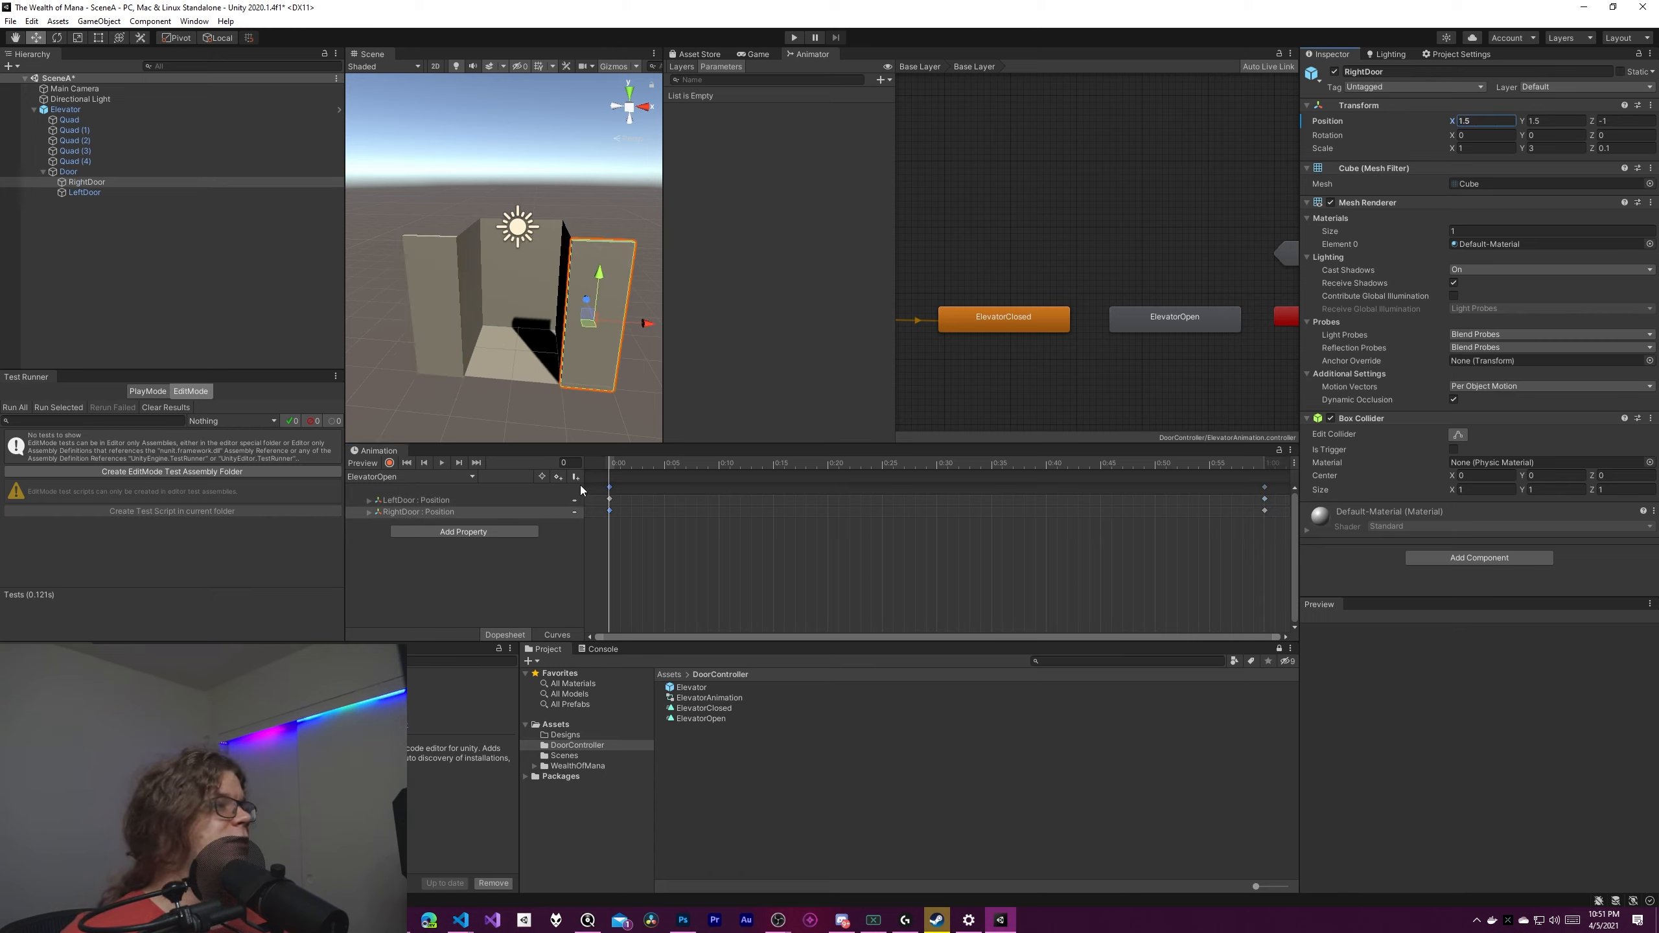
Play the ElevatorOpen clip, expand both doors' Position properties, and return the playhead to frame 0.
left_click(442, 463)
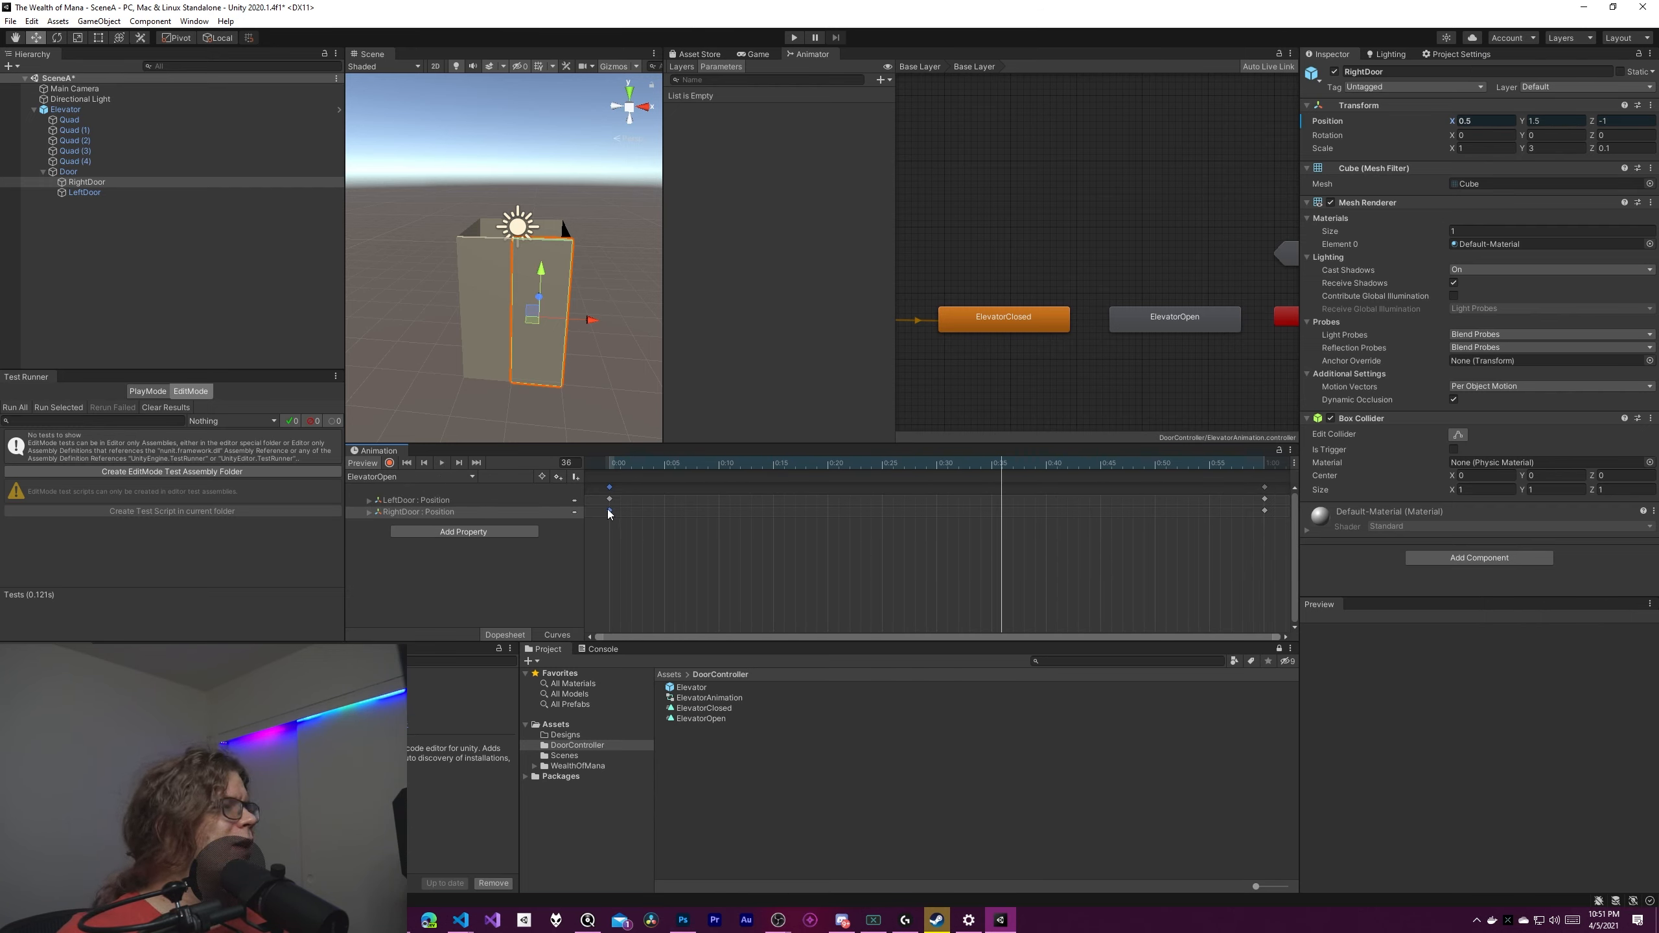
left_click(370, 513)
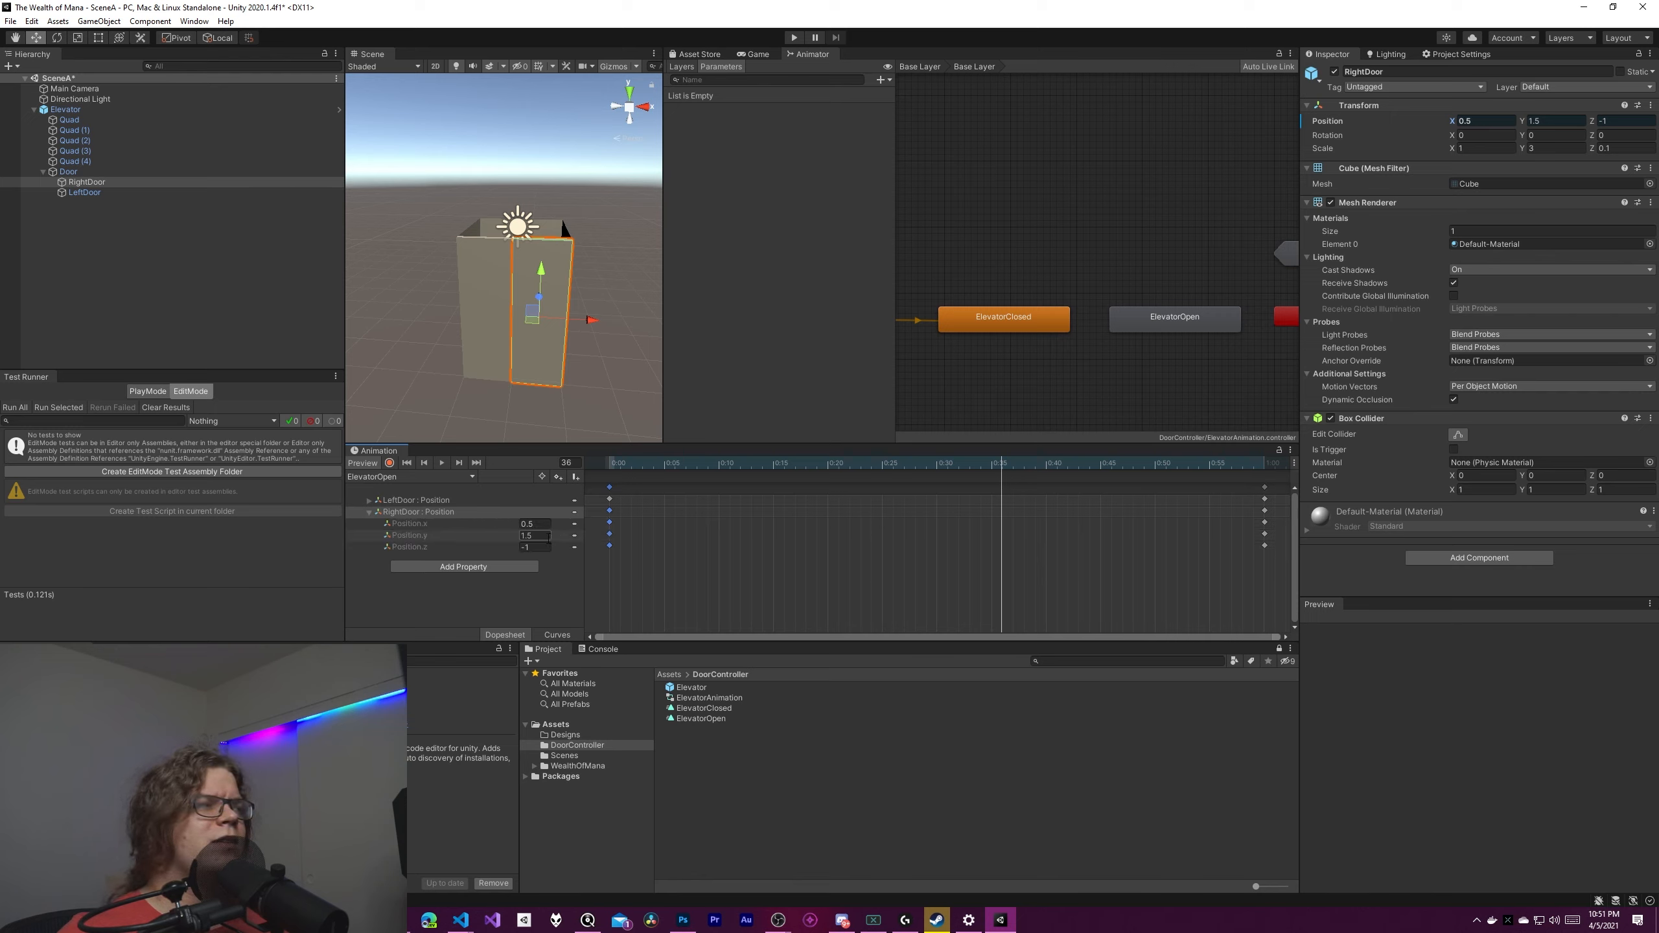
left_click(368, 500)
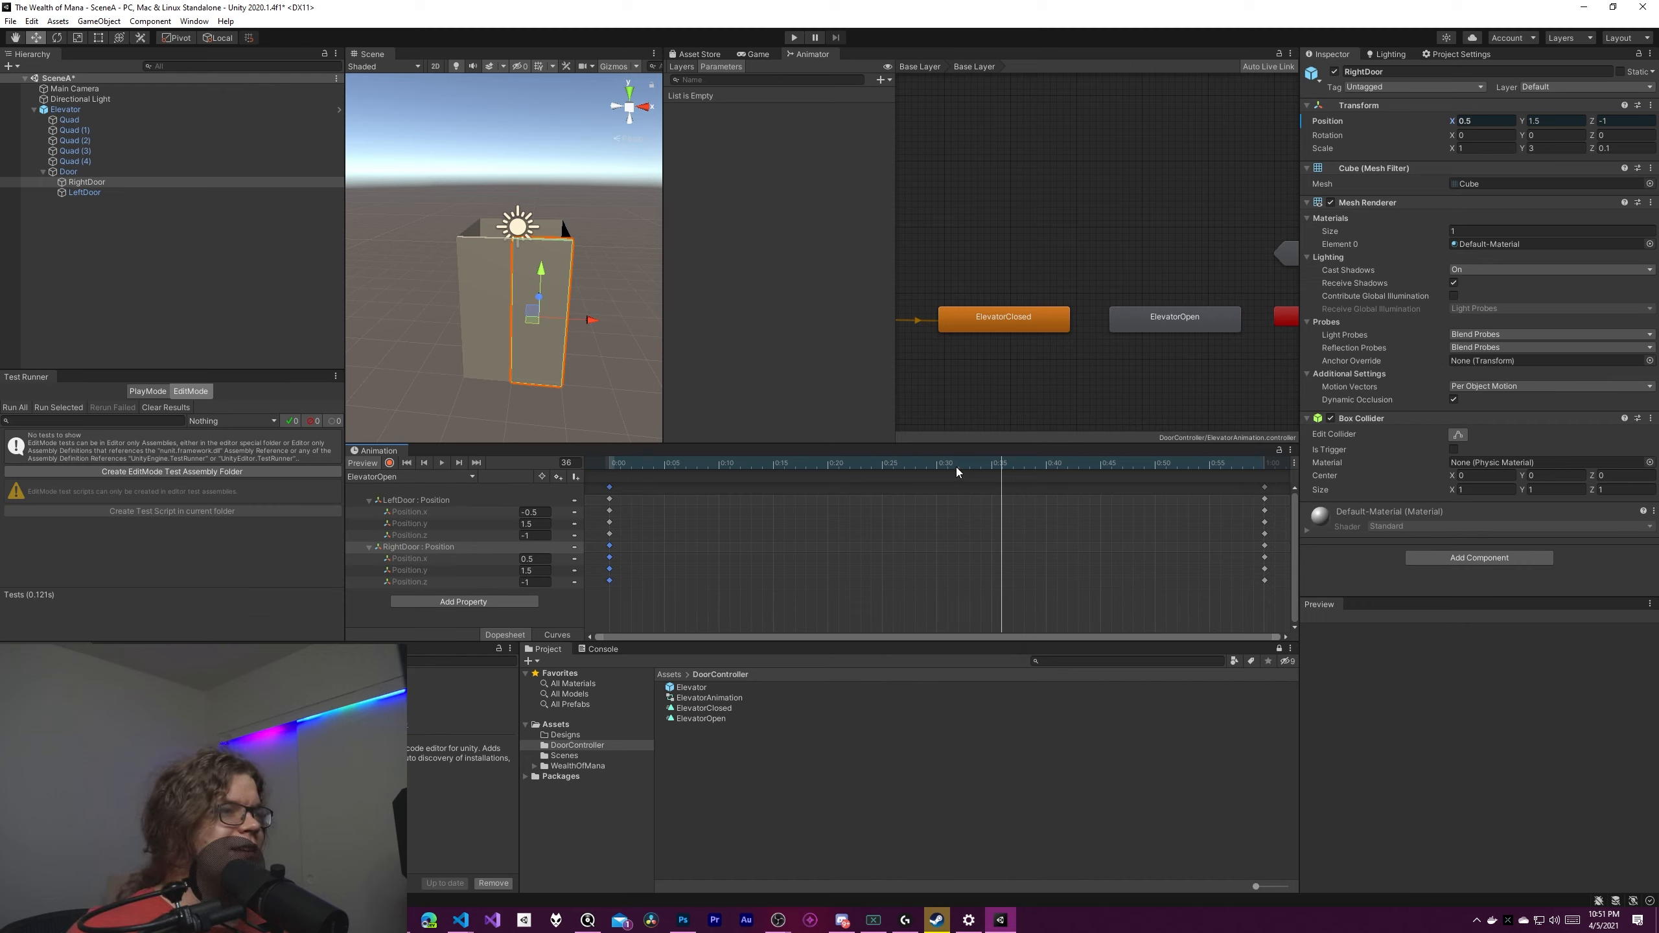
left_click_drag(1000, 464, 615, 462)
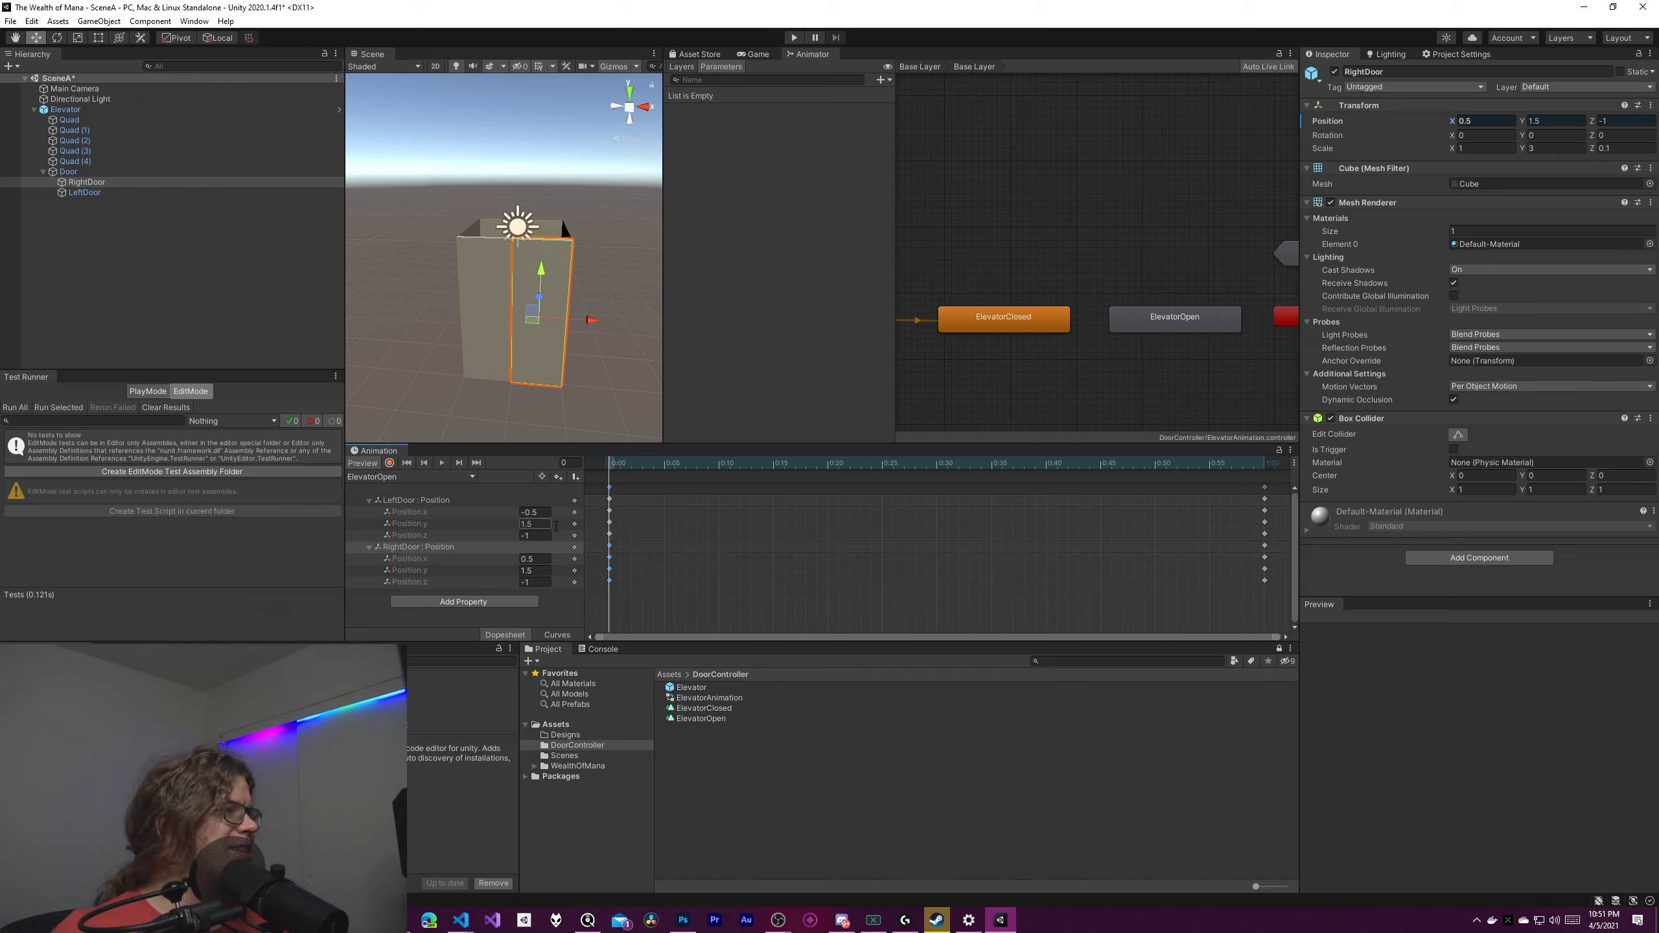
Preview the ElevatorClosed and ElevatorOpen clips alternately and compare how they place the elevator doors.
left_click(436, 477)
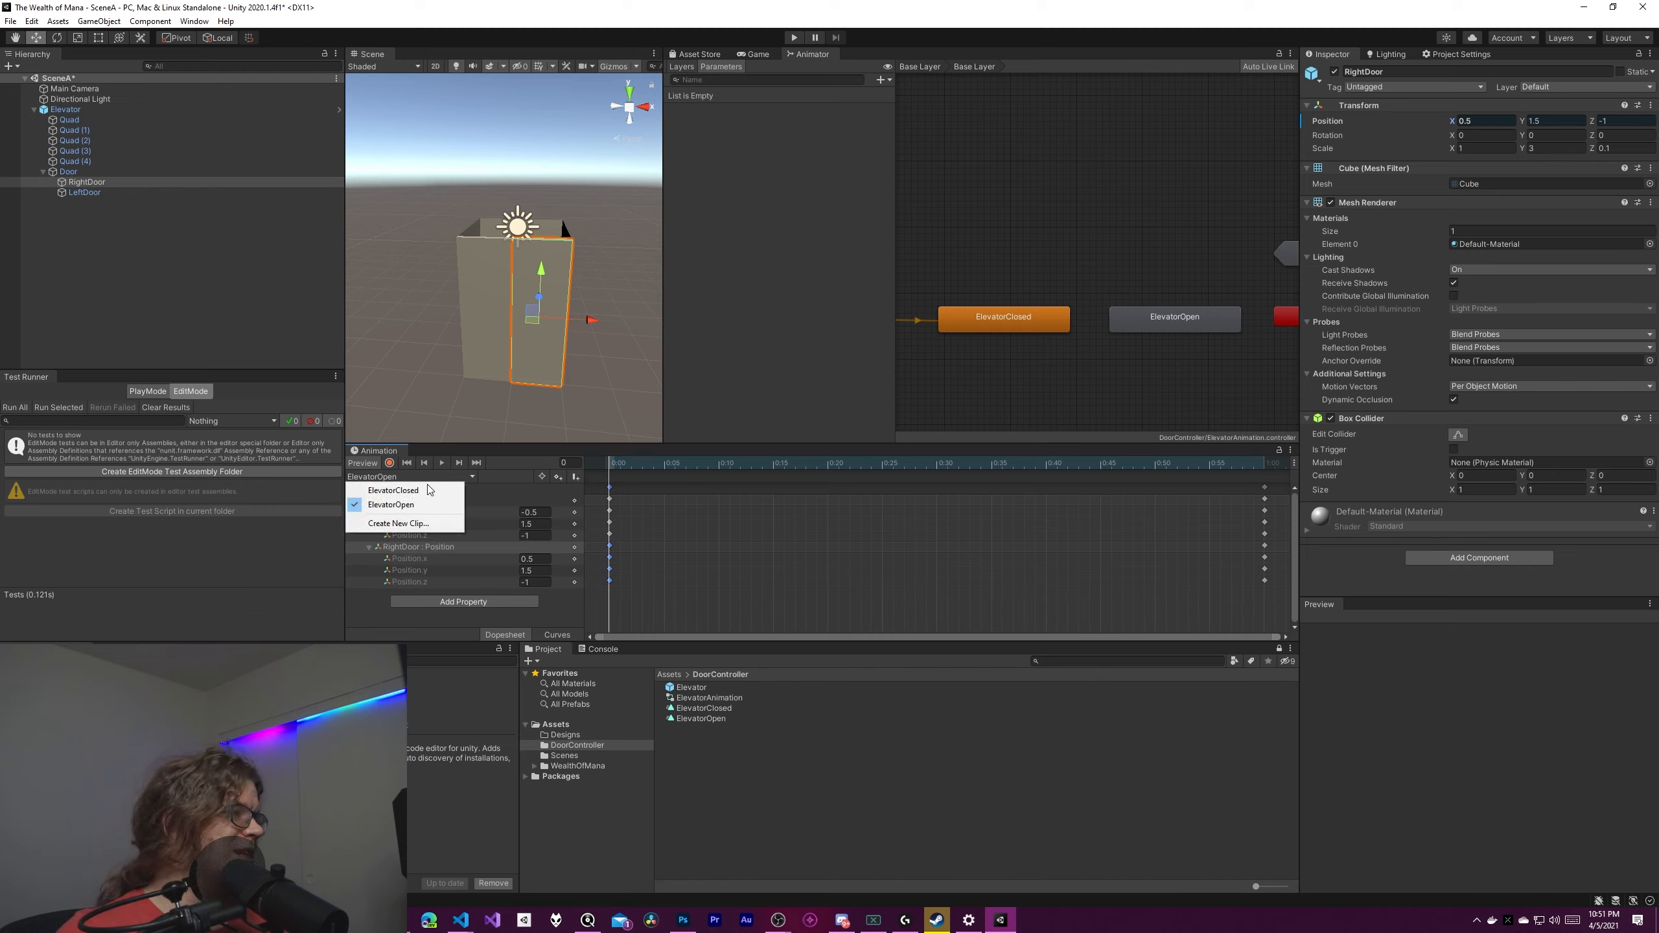
left_click(393, 491)
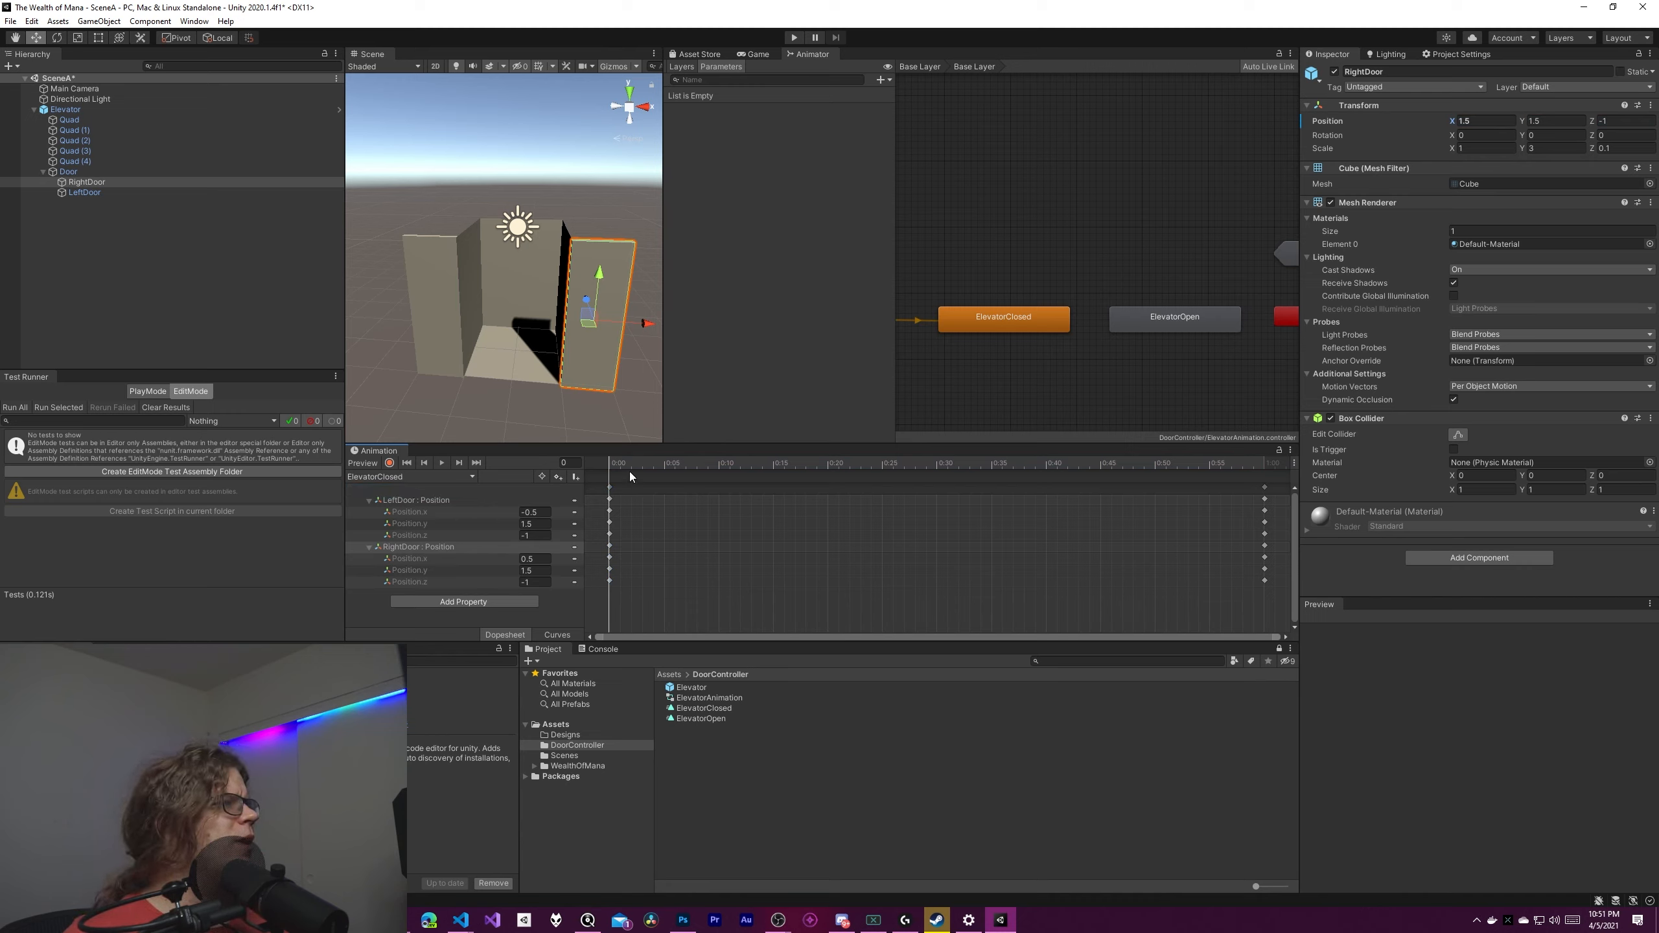
left_click(456, 480)
left_click(392, 500)
left_click(856, 239)
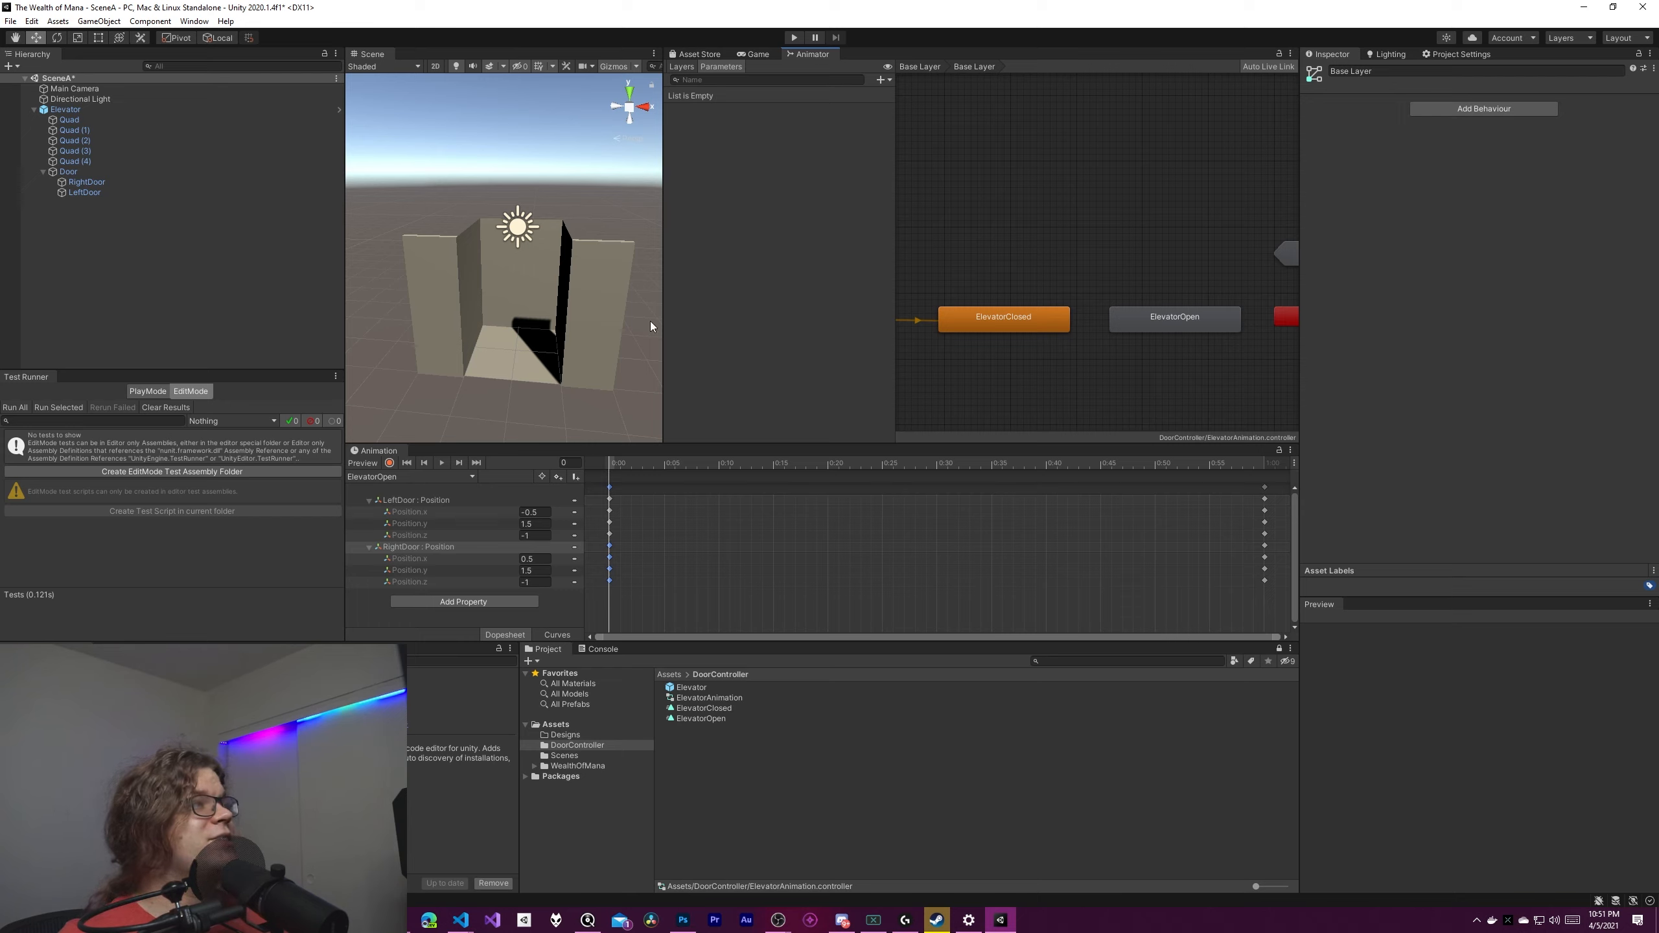
left_click(361, 462)
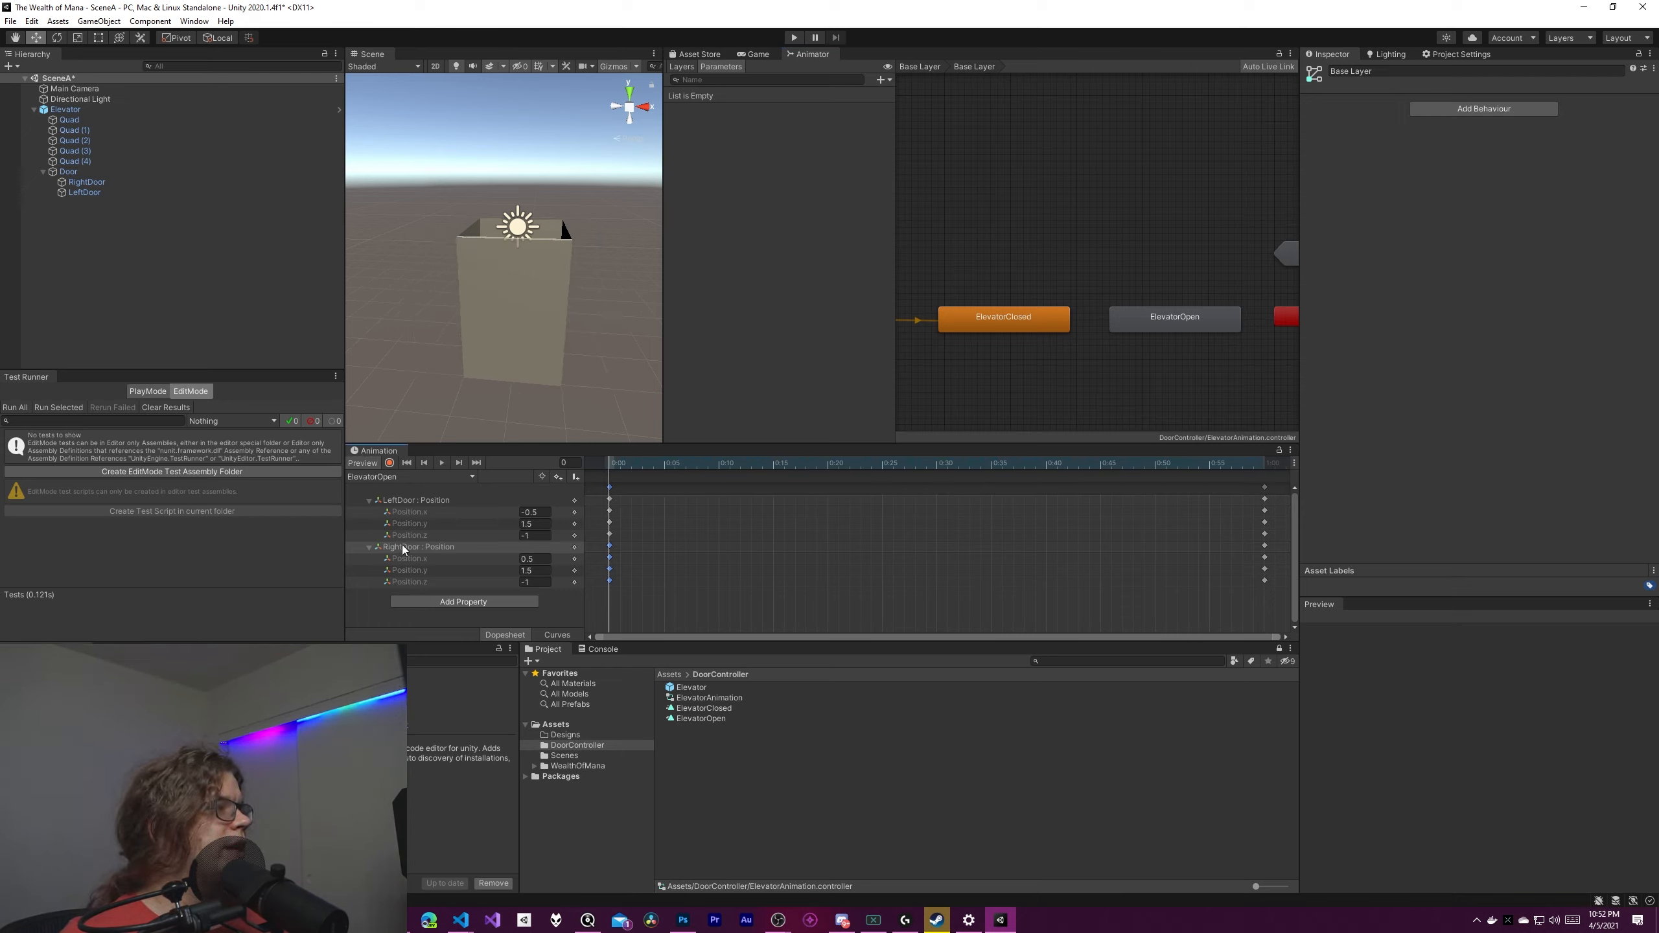
left_click(394, 477)
left_click(386, 488)
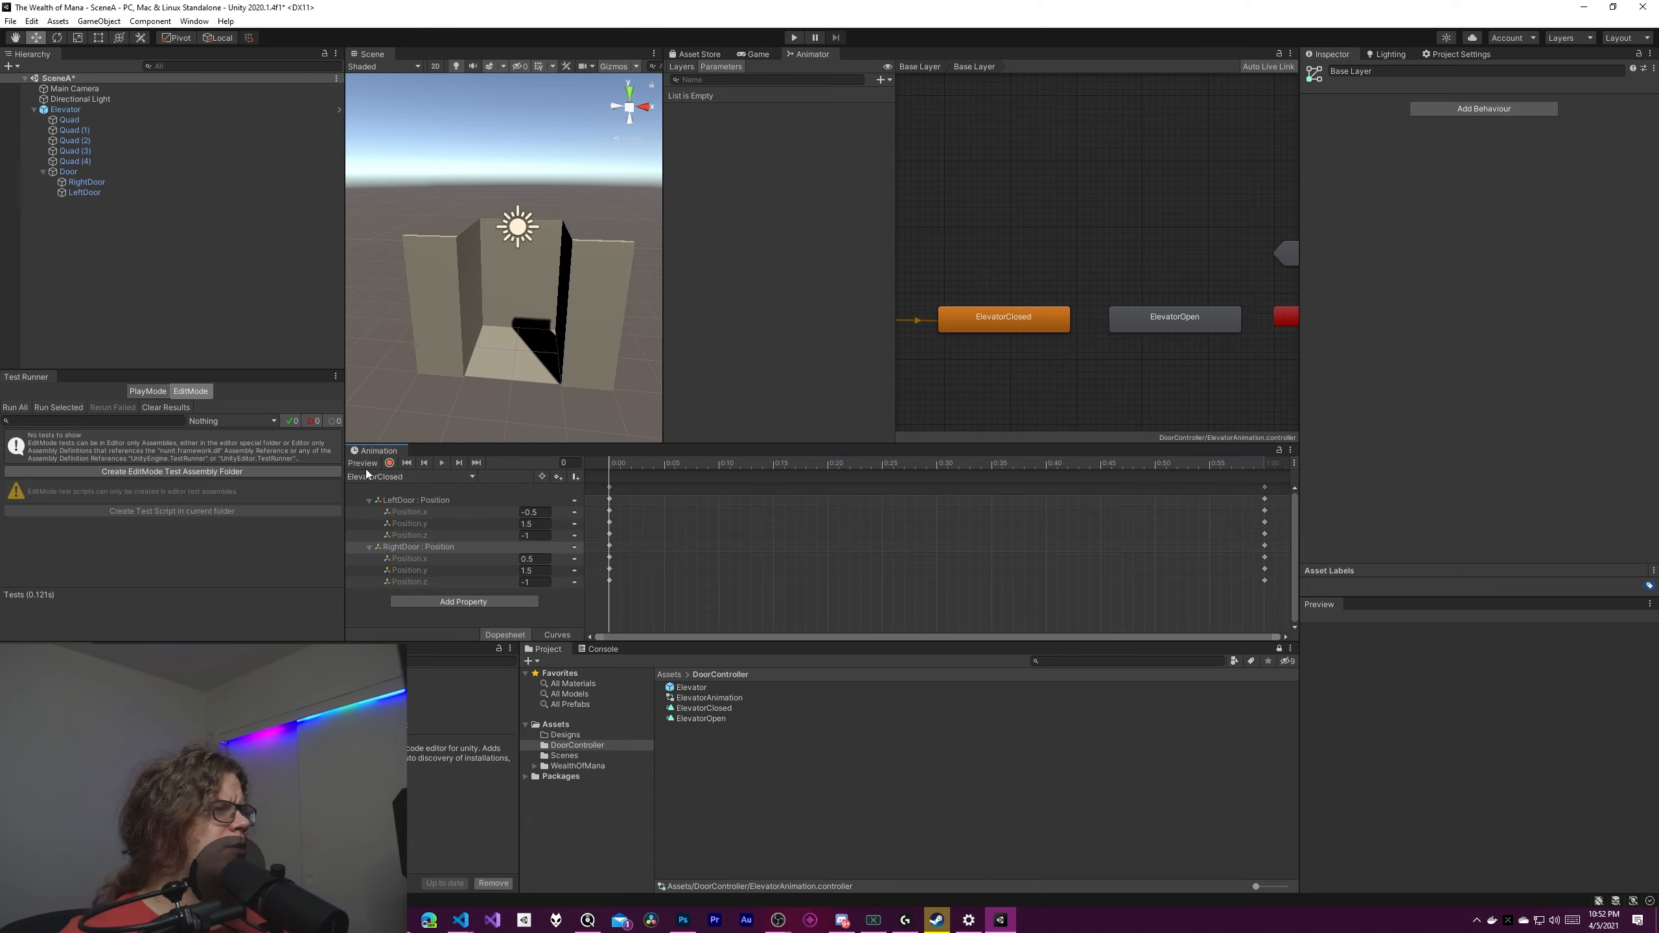
left_click(364, 463)
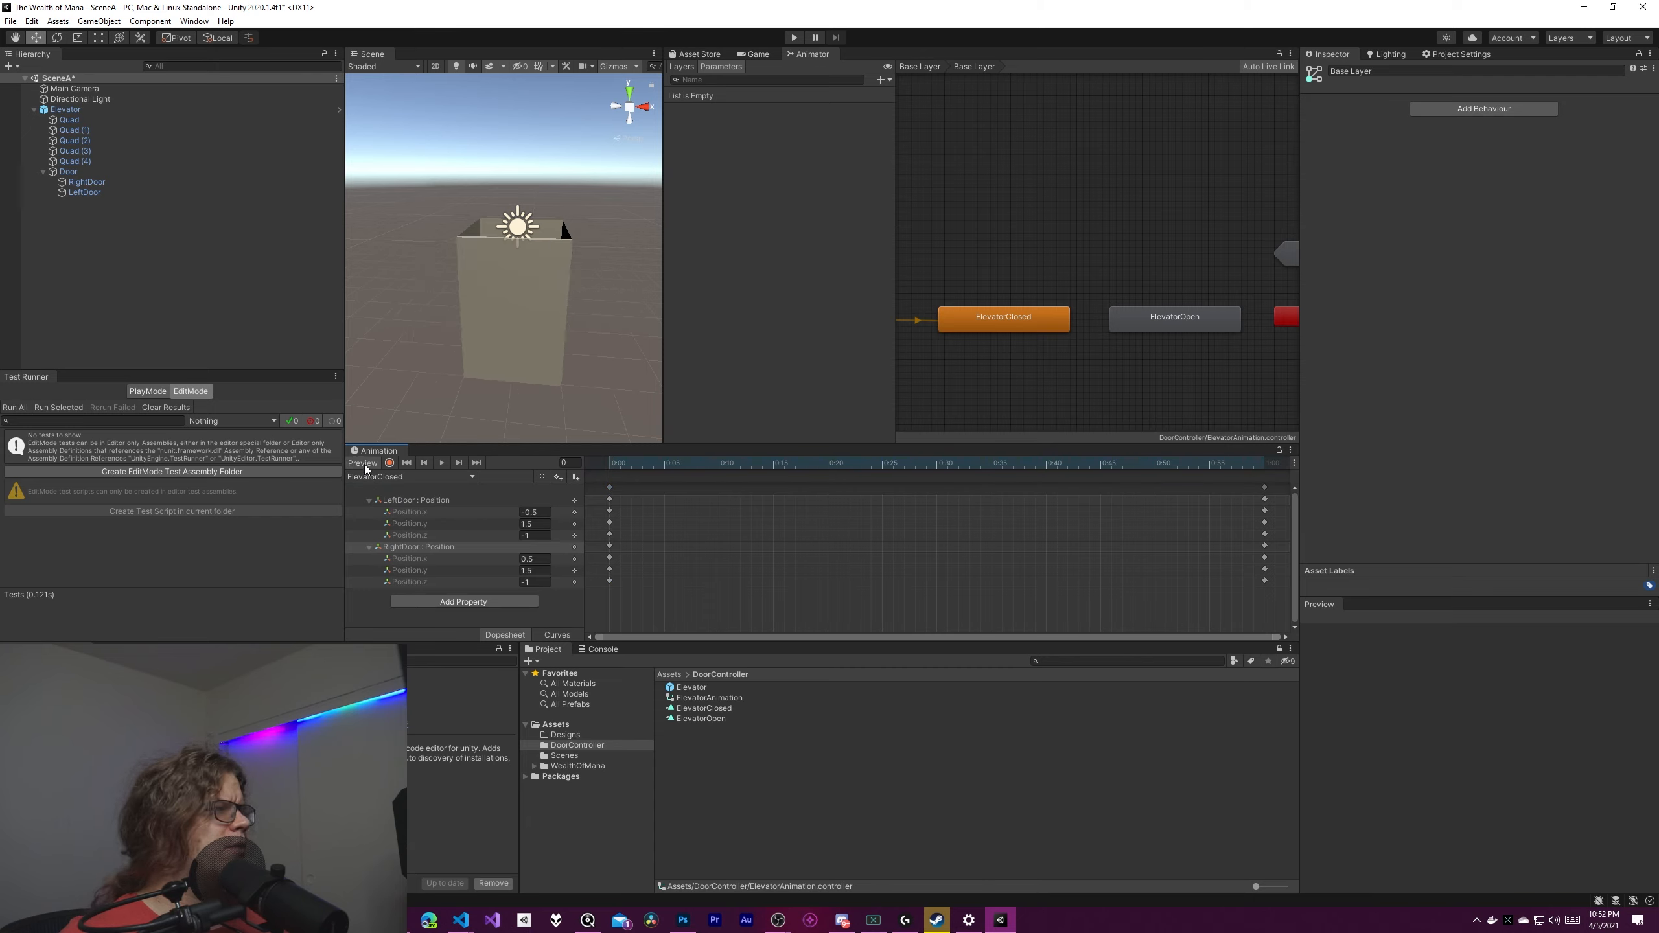
At frame 0 of the ElevatorOpen clip, set the RightDoor's Position.x to 1.5 and the LeftDoor's to -1.5.
left_click(404, 479)
left_click(392, 501)
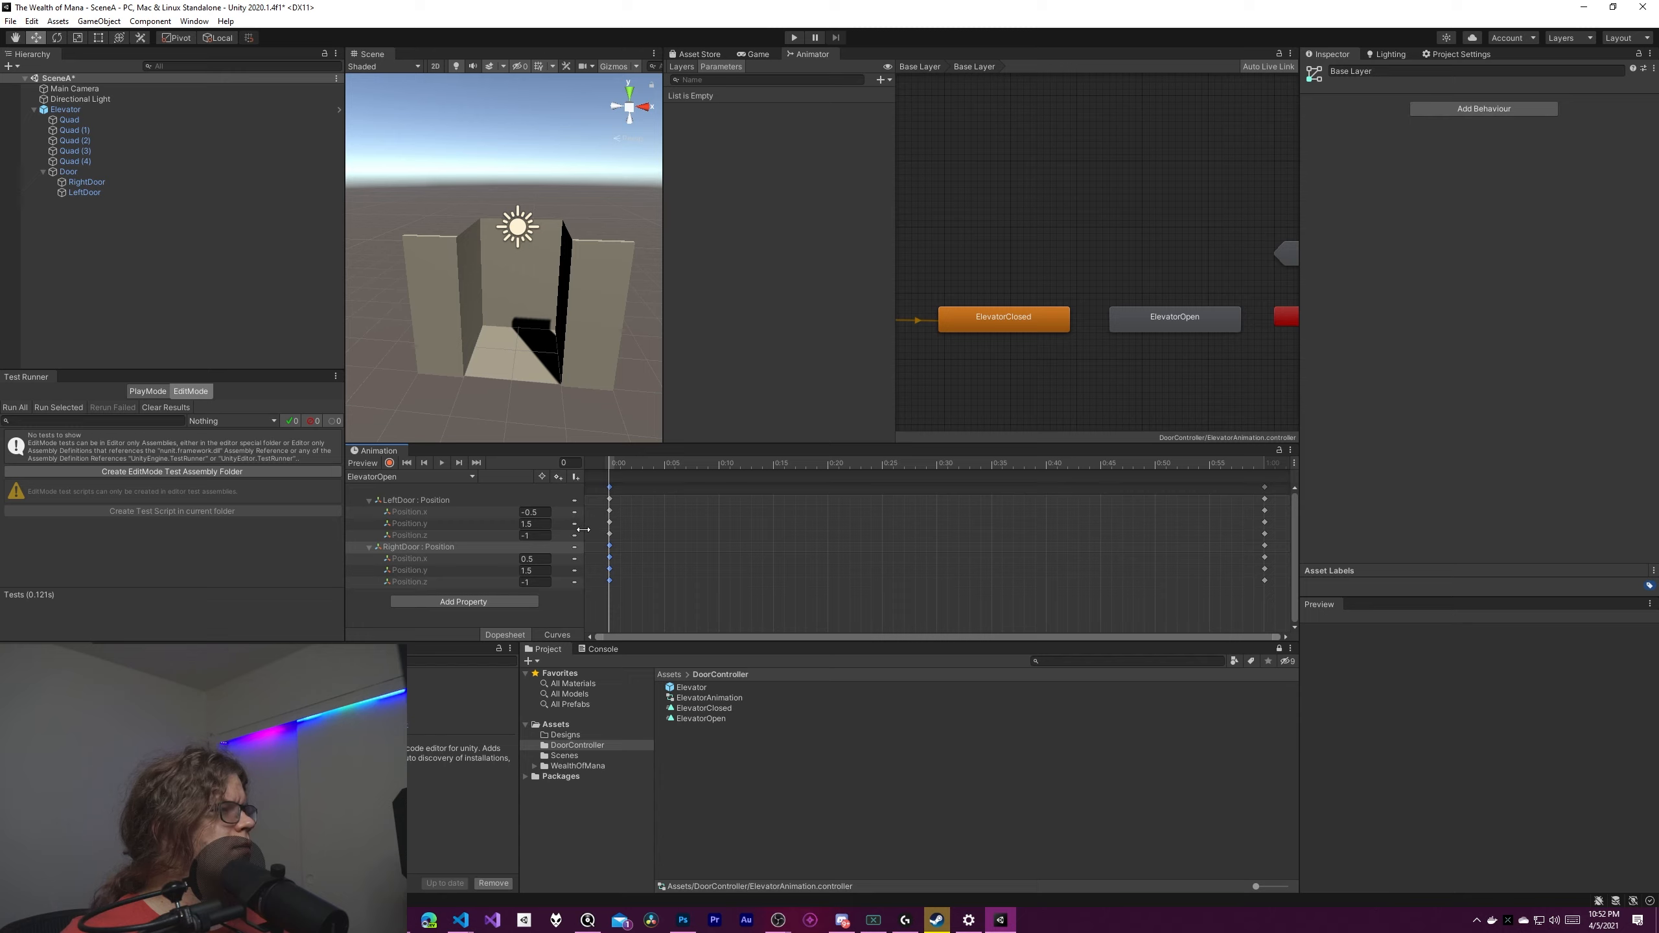
left_click(534, 559)
type("1.5")
left_click(534, 512)
type("-1.5")
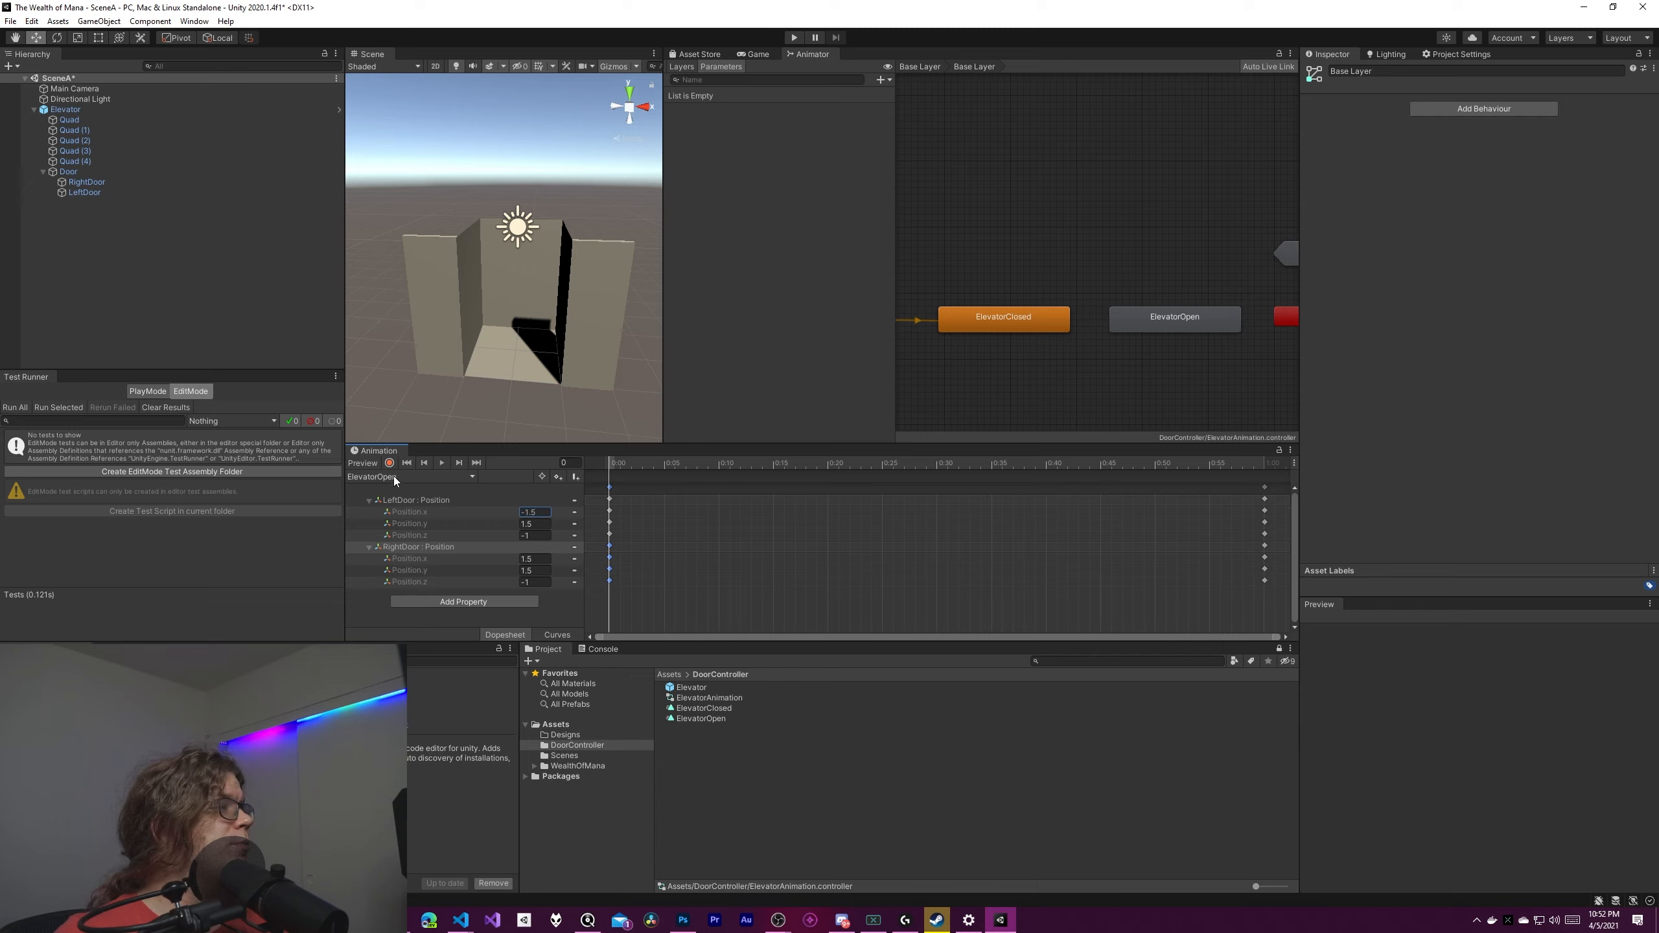
Check the door Position values of the ElevatorClosed clip against those of the ElevatorOpen clip.
left_click(395, 477)
left_click(392, 488)
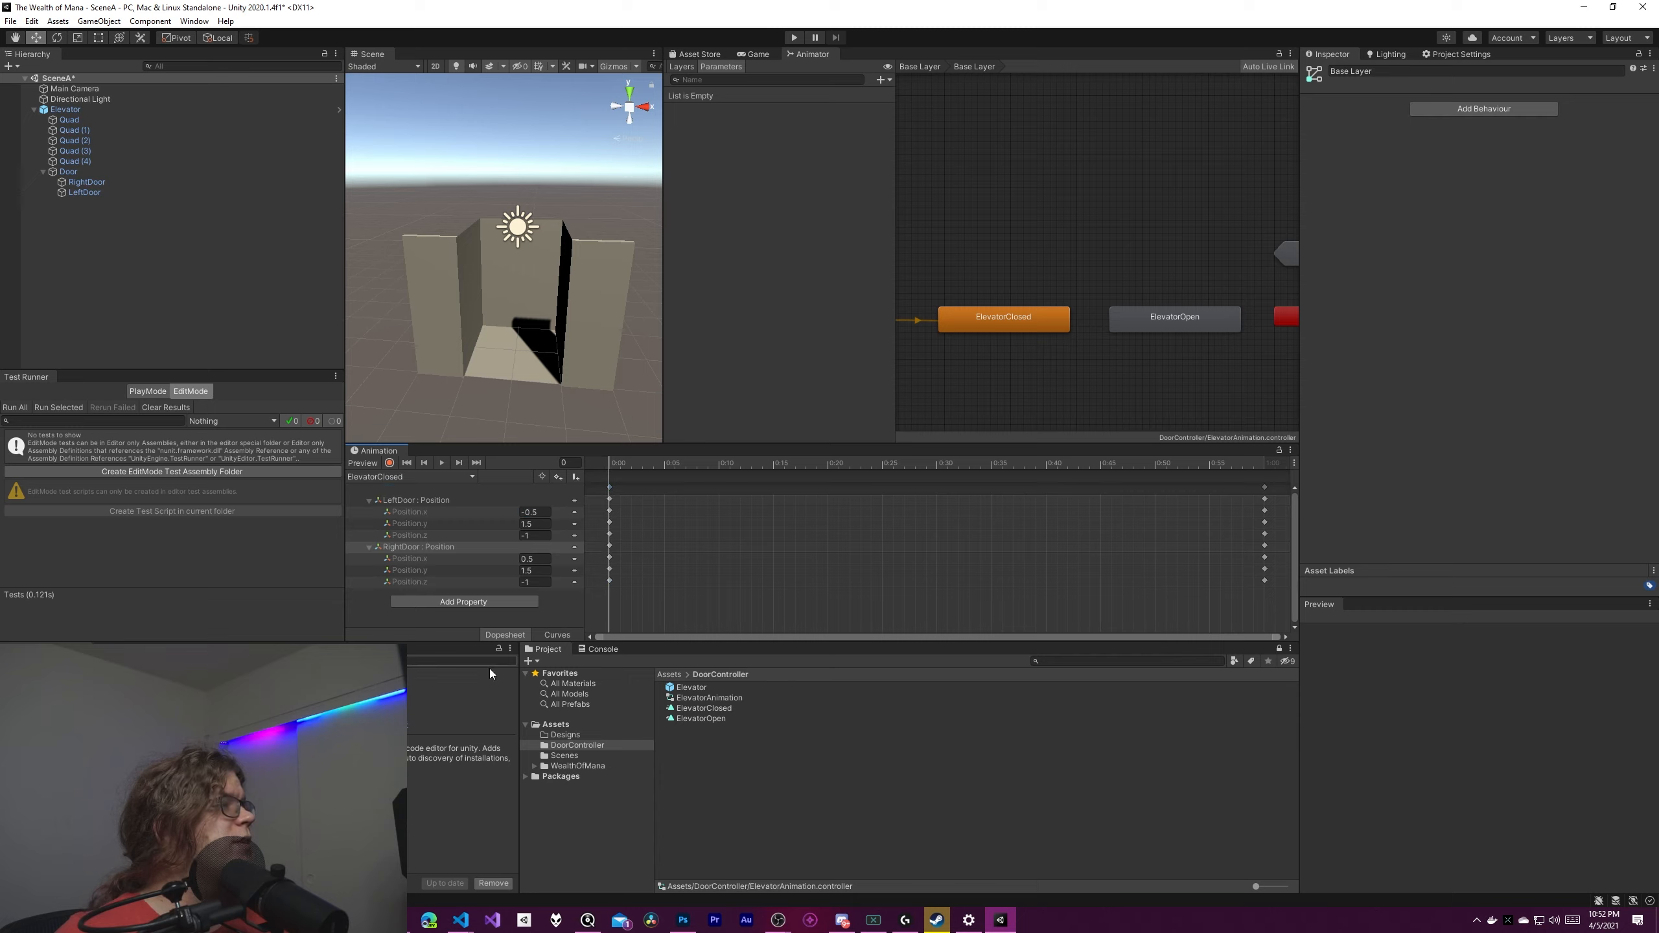
left_click(399, 477)
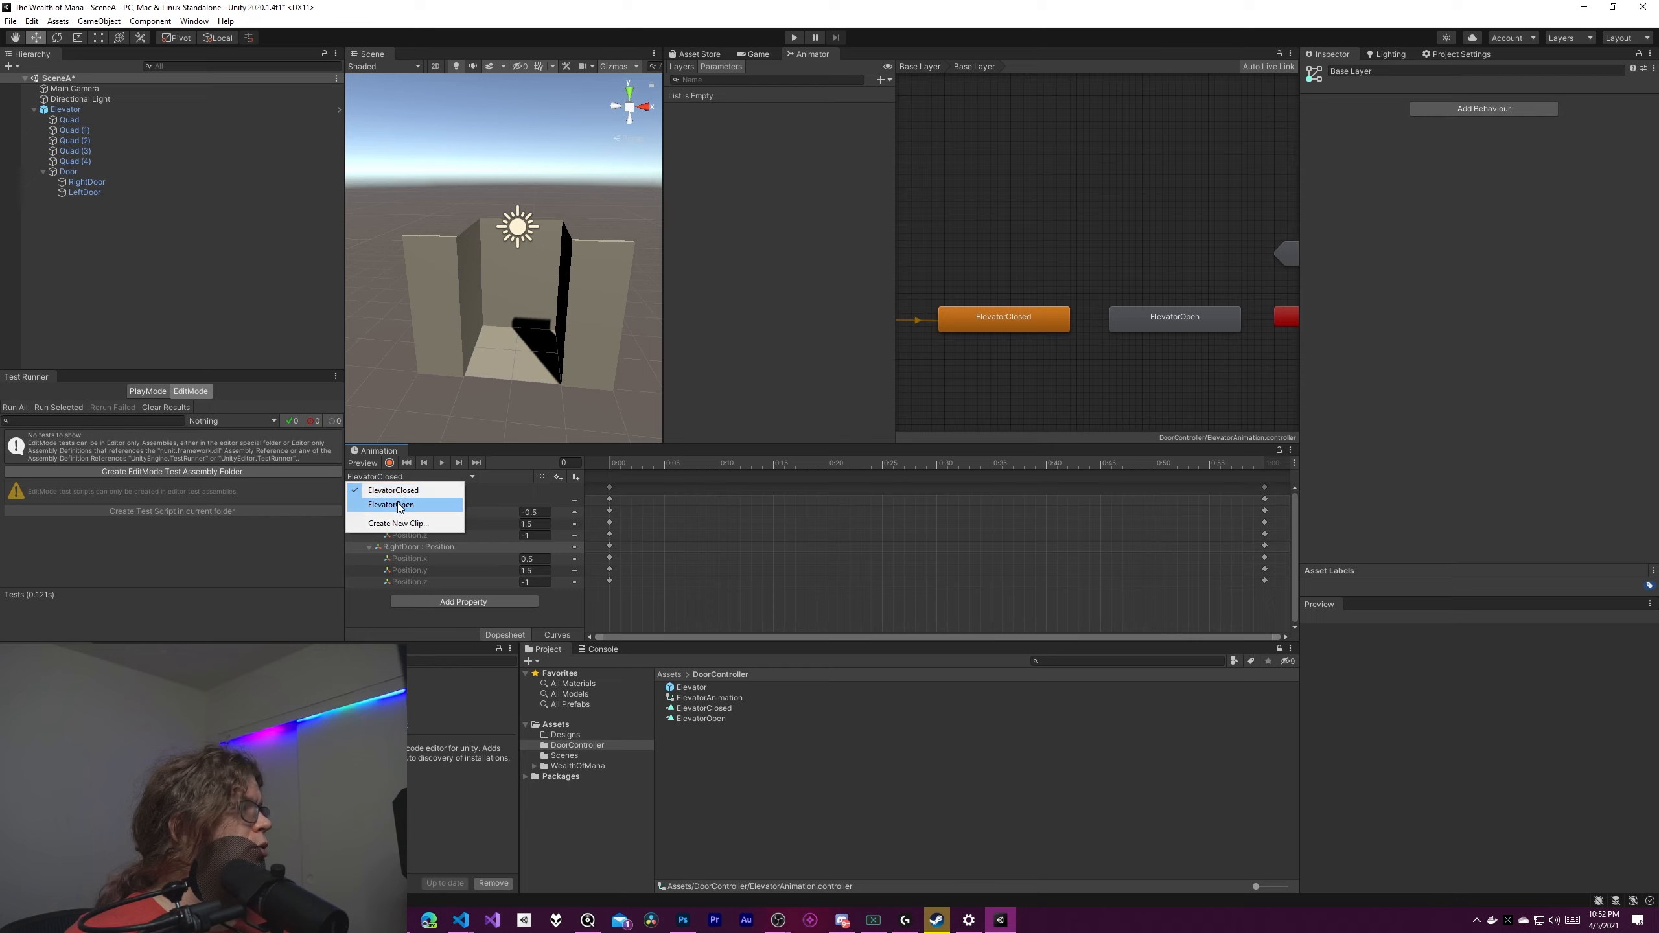
left_click(399, 499)
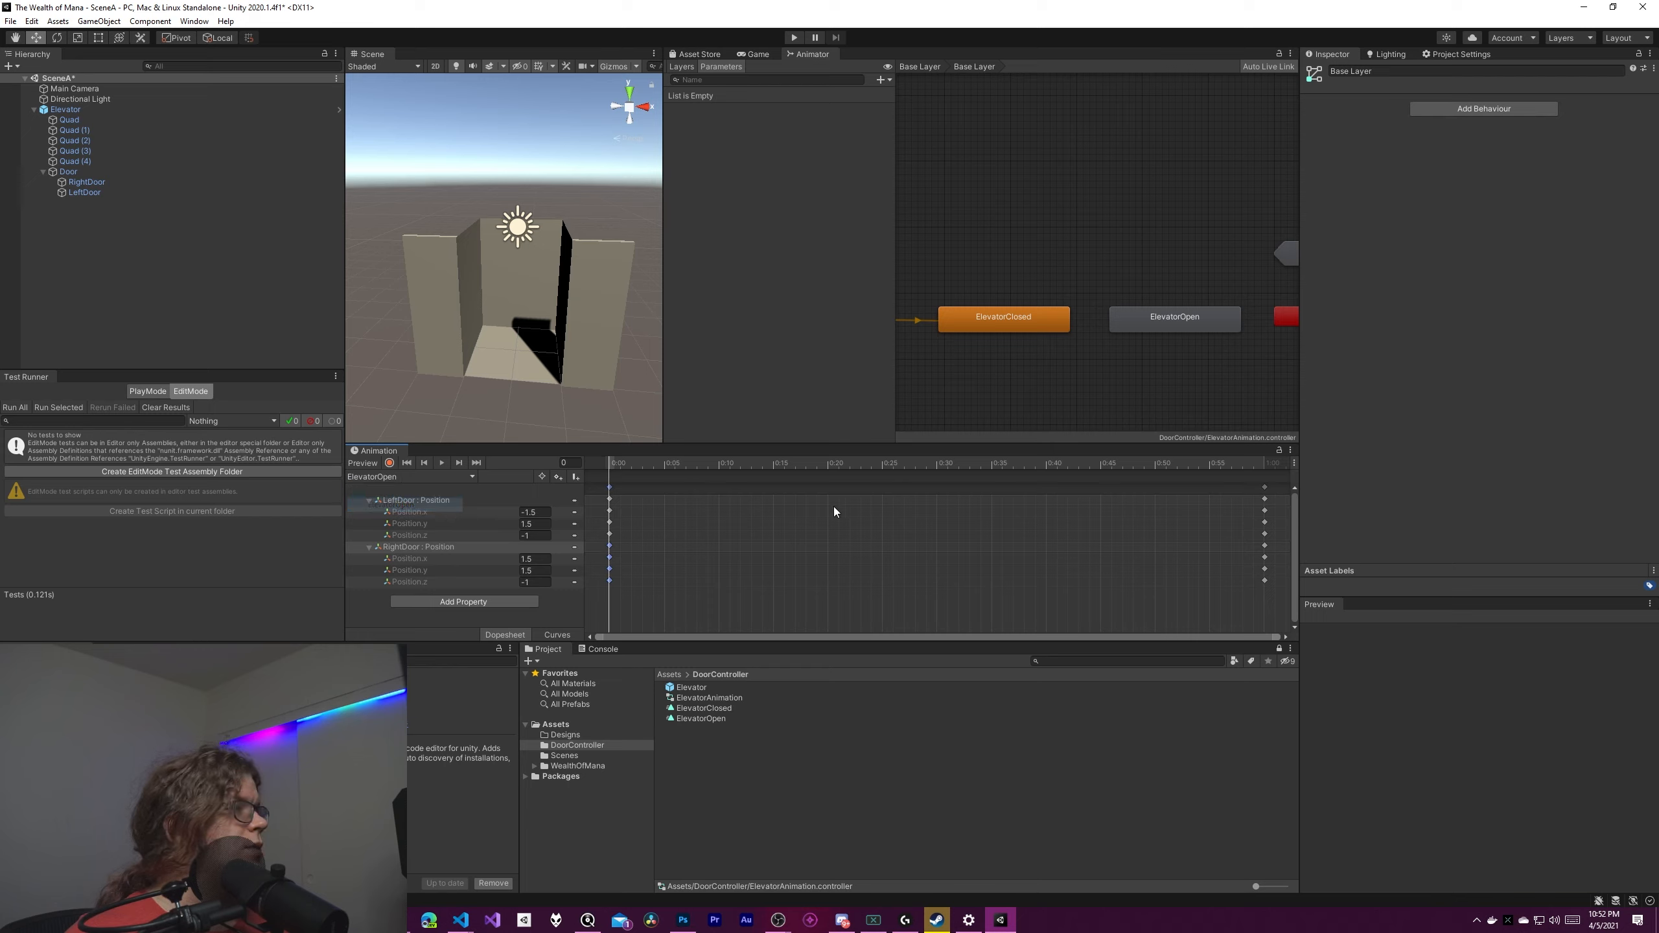
At frame 60 of the ElevatorOpen clip, set the LeftDoor's Position.x to -1.5 and the RightDoor's to 1.5.
left_click(1264, 466)
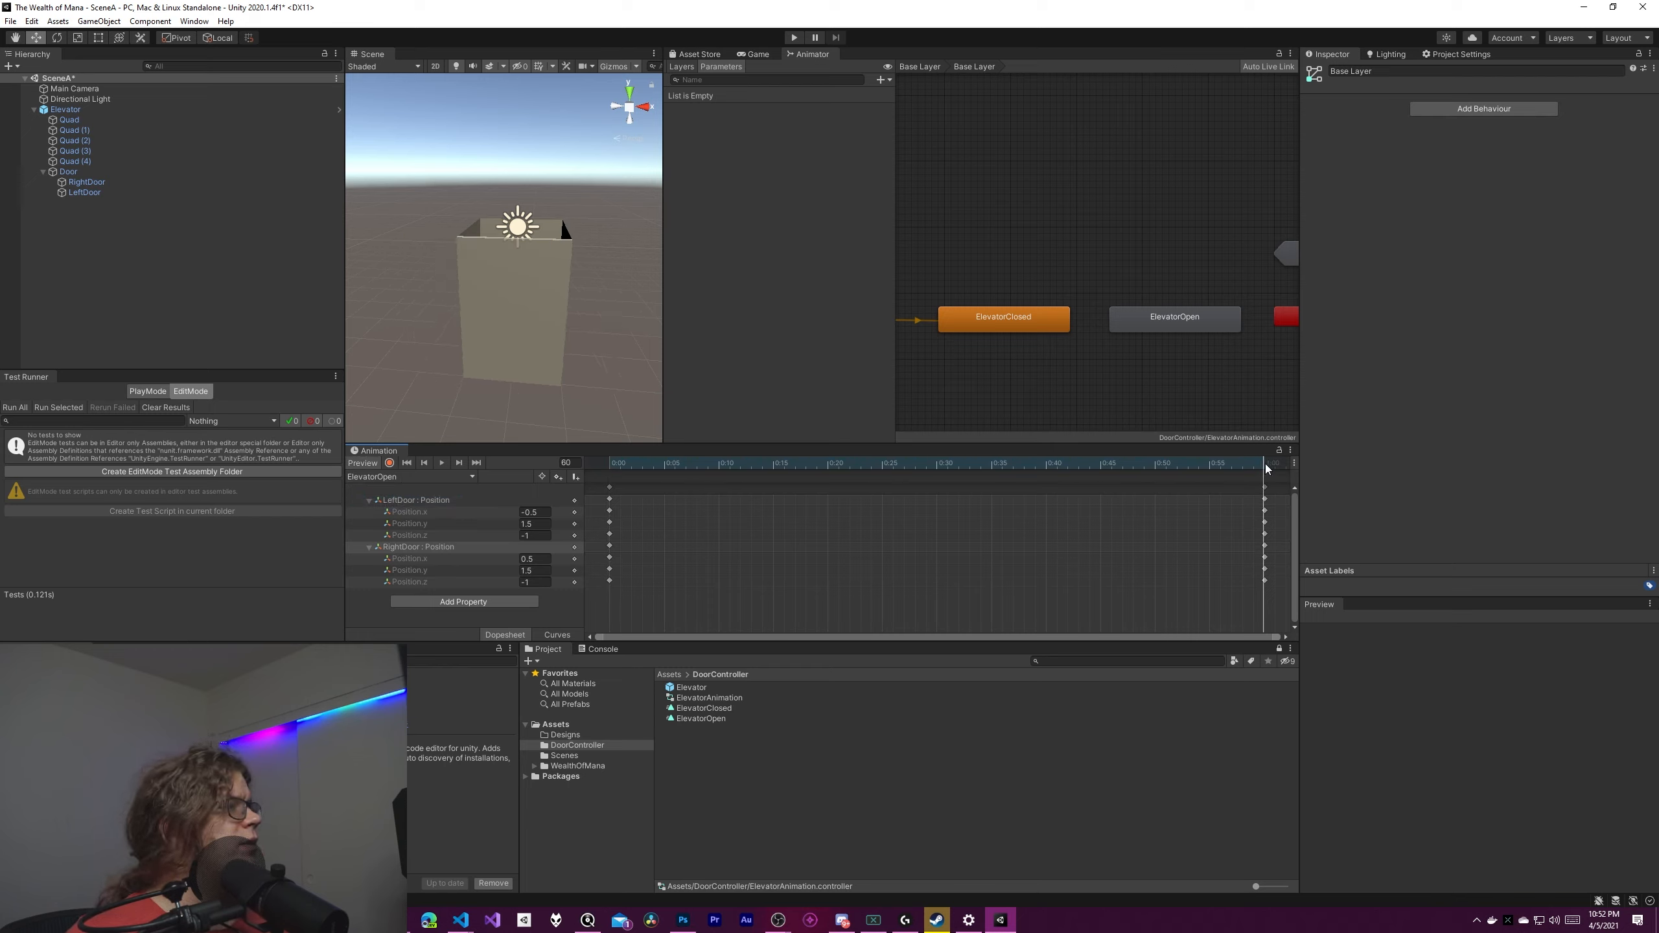
left_click(529, 512)
type("-1.5")
key("Return")
left_click(534, 558)
type("1.5")
key("Return")
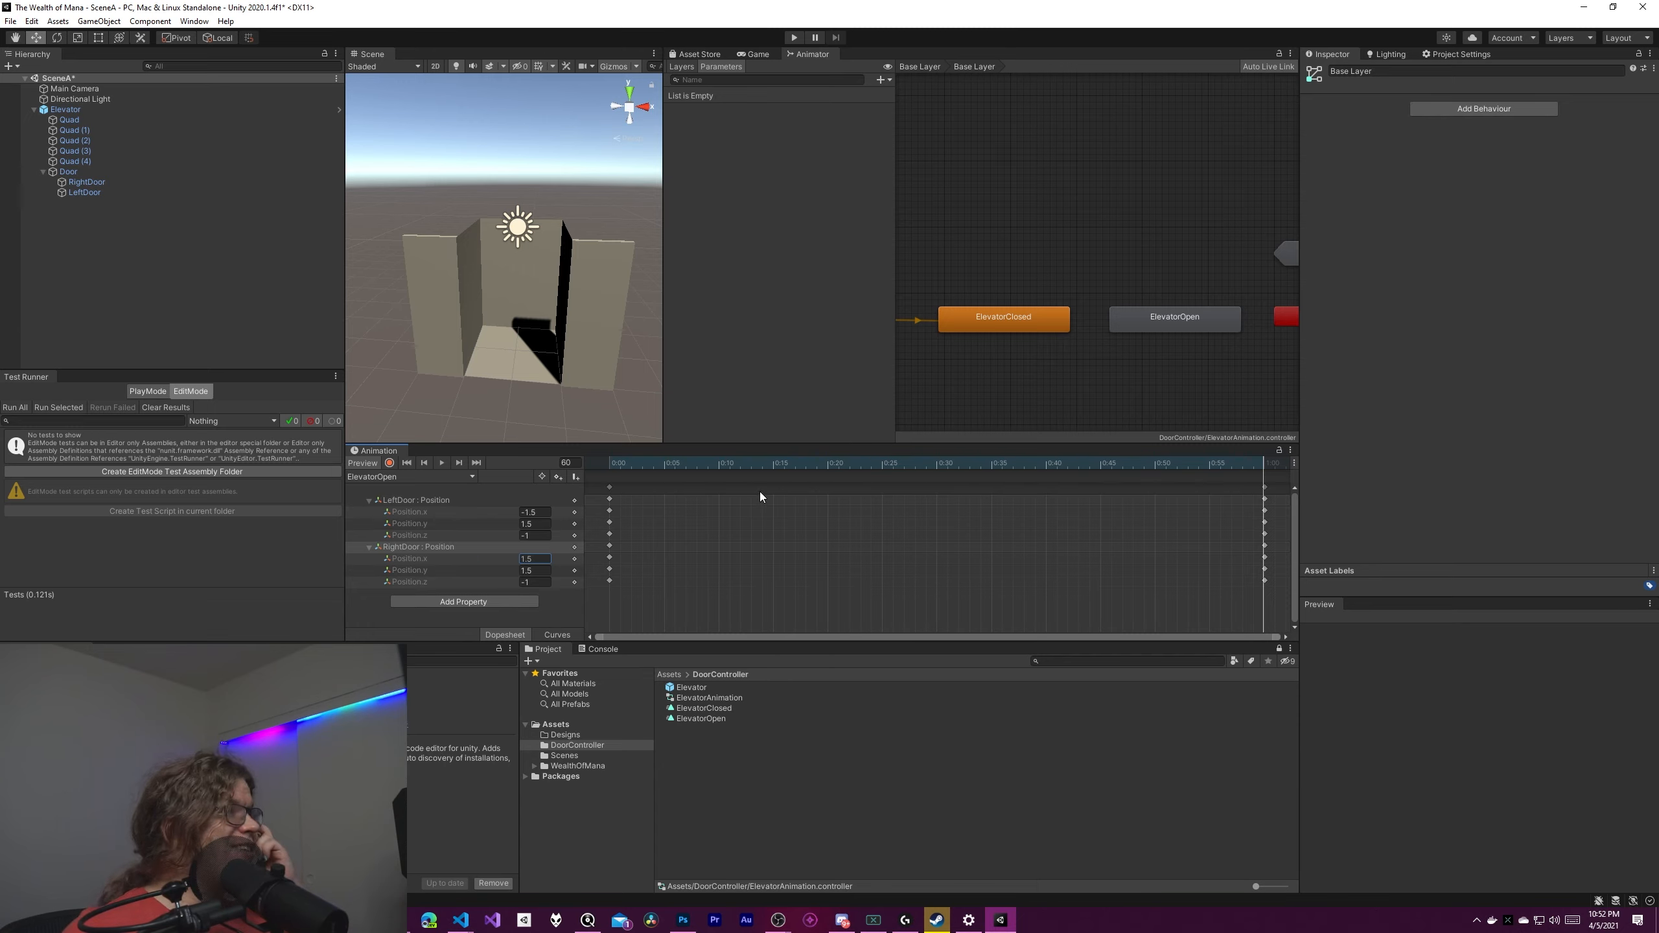
left_click(1043, 381)
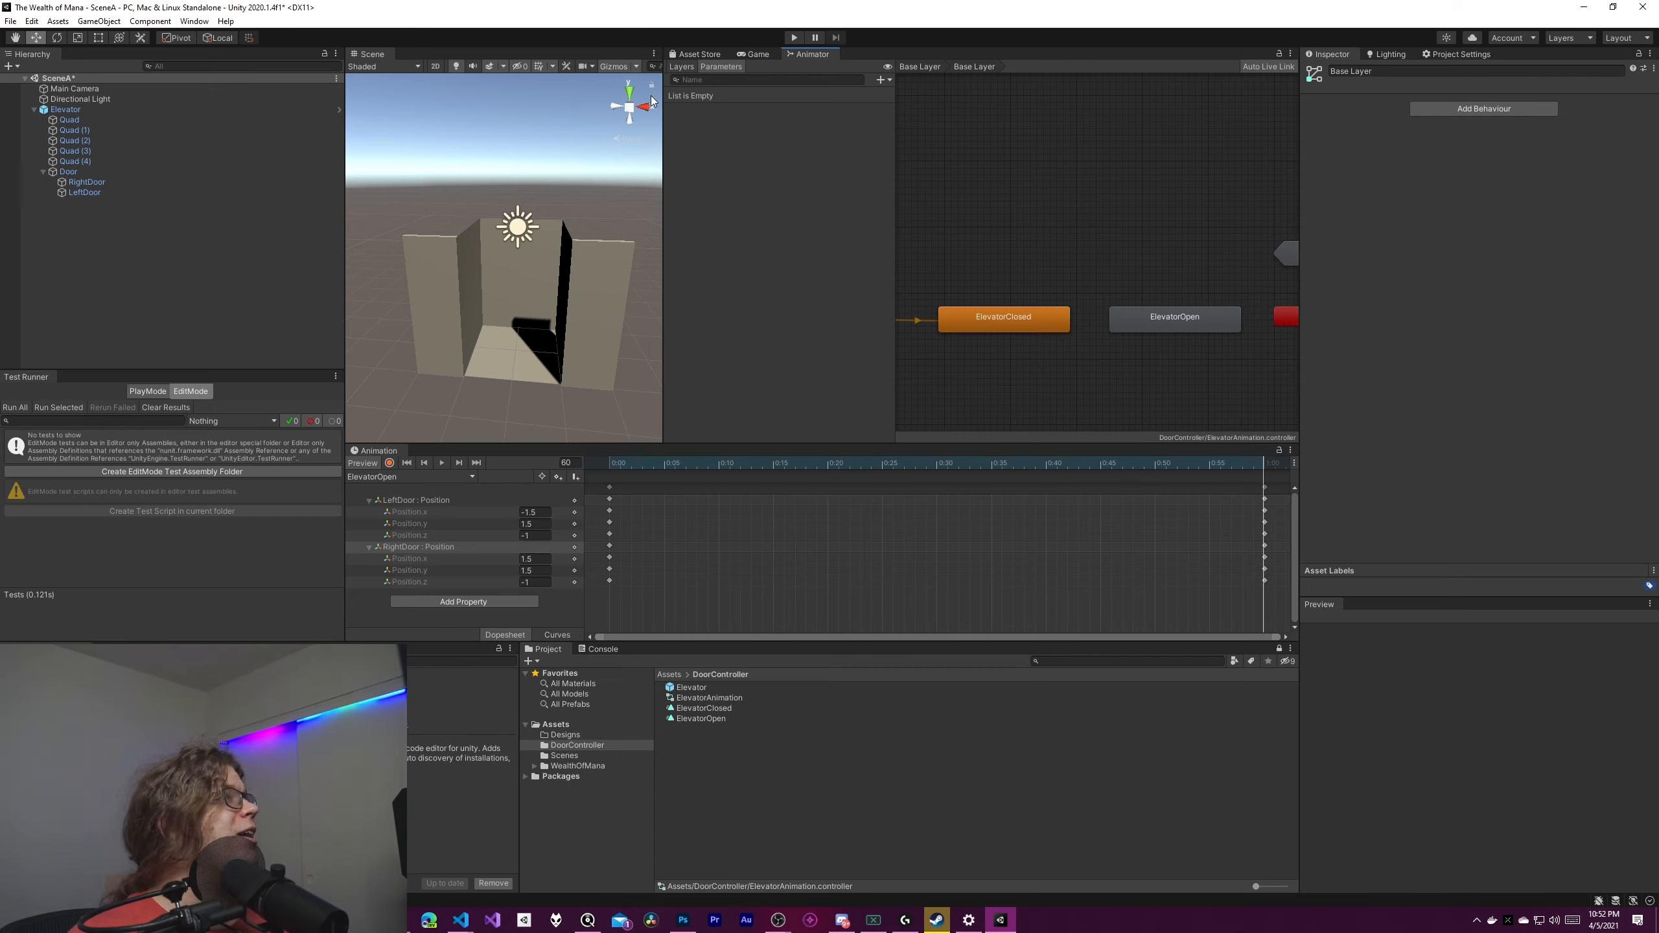
Run the scene, watch the active state in the Animator graph, and stop playback.
left_click(794, 37)
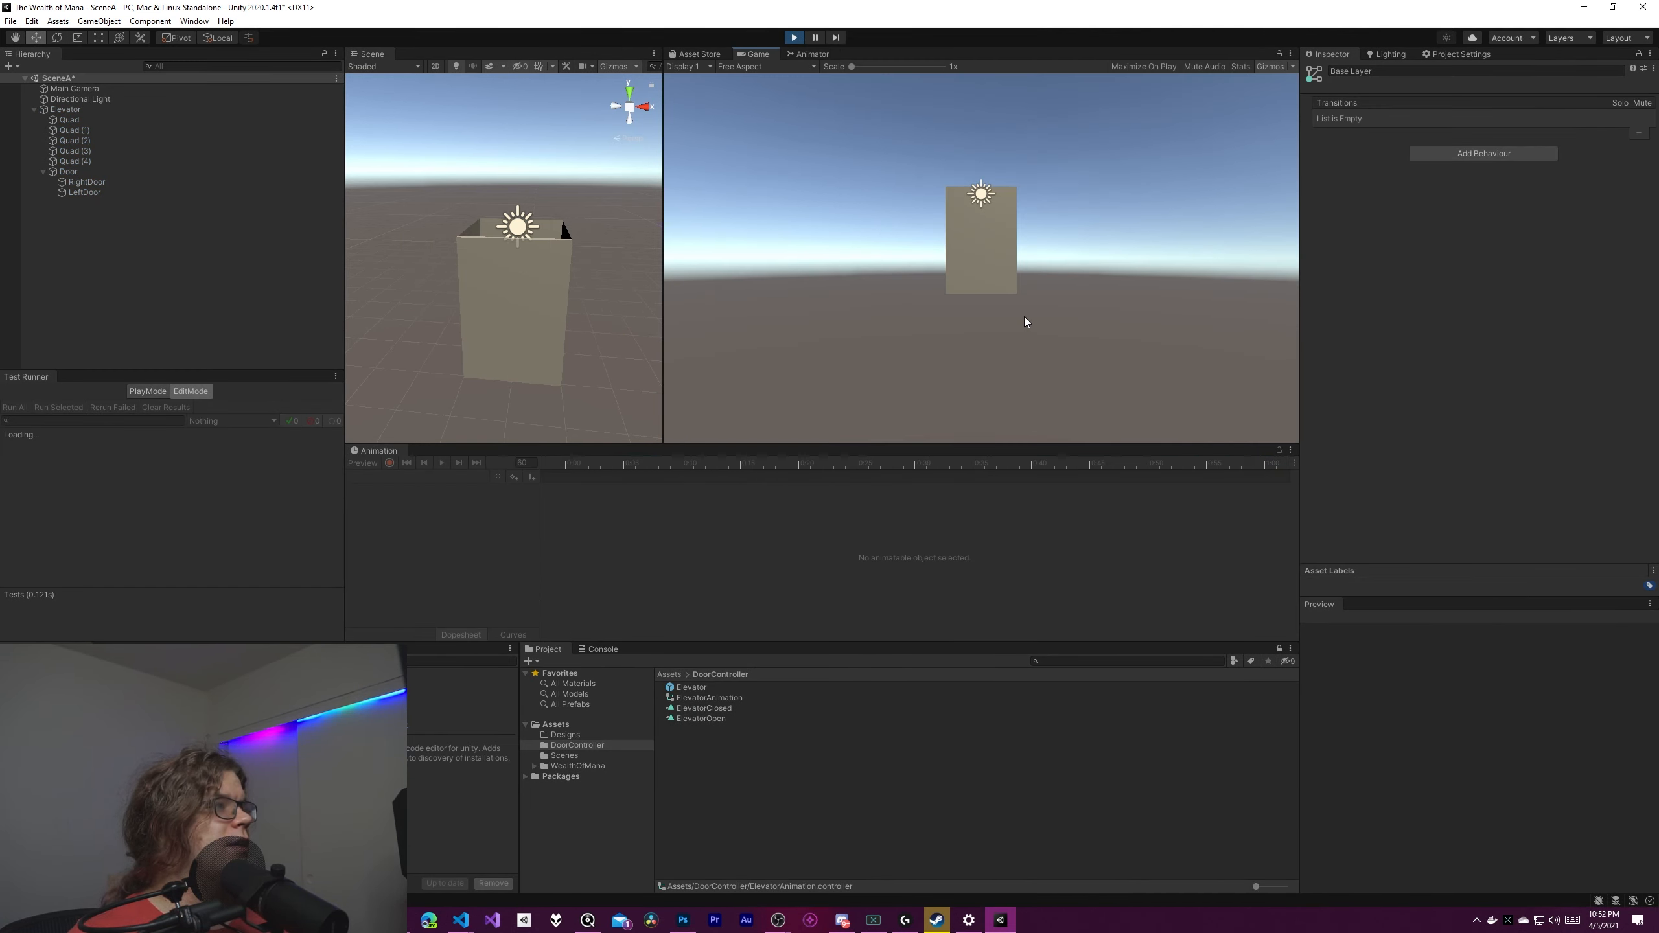
left_click(807, 58)
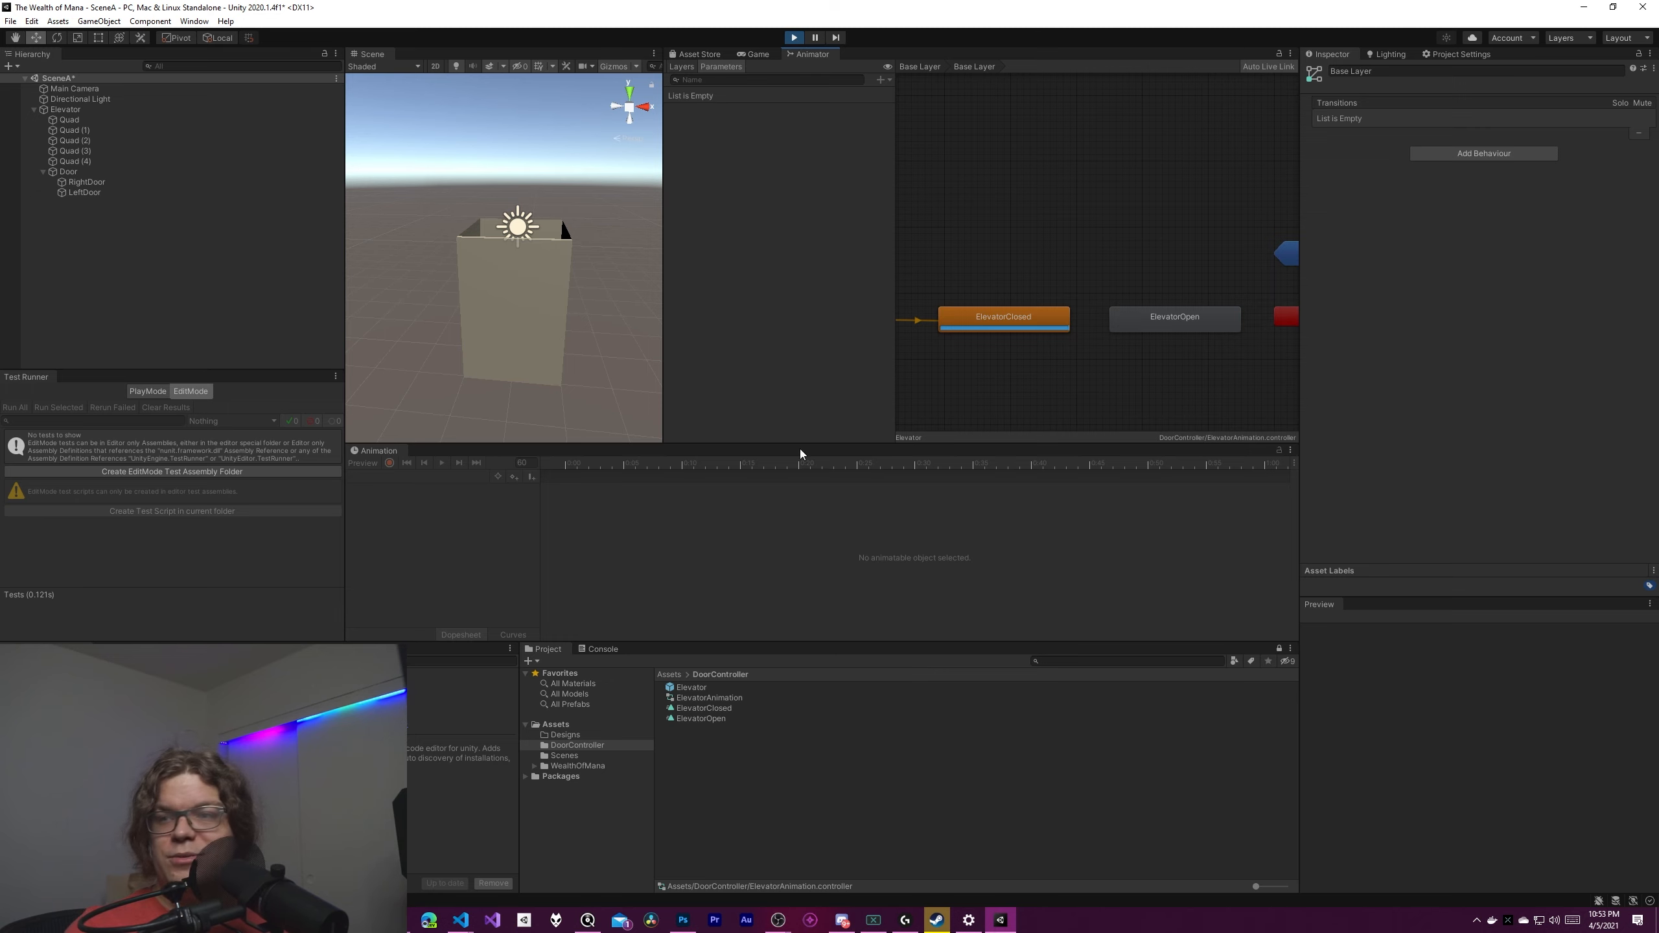
left_click(794, 37)
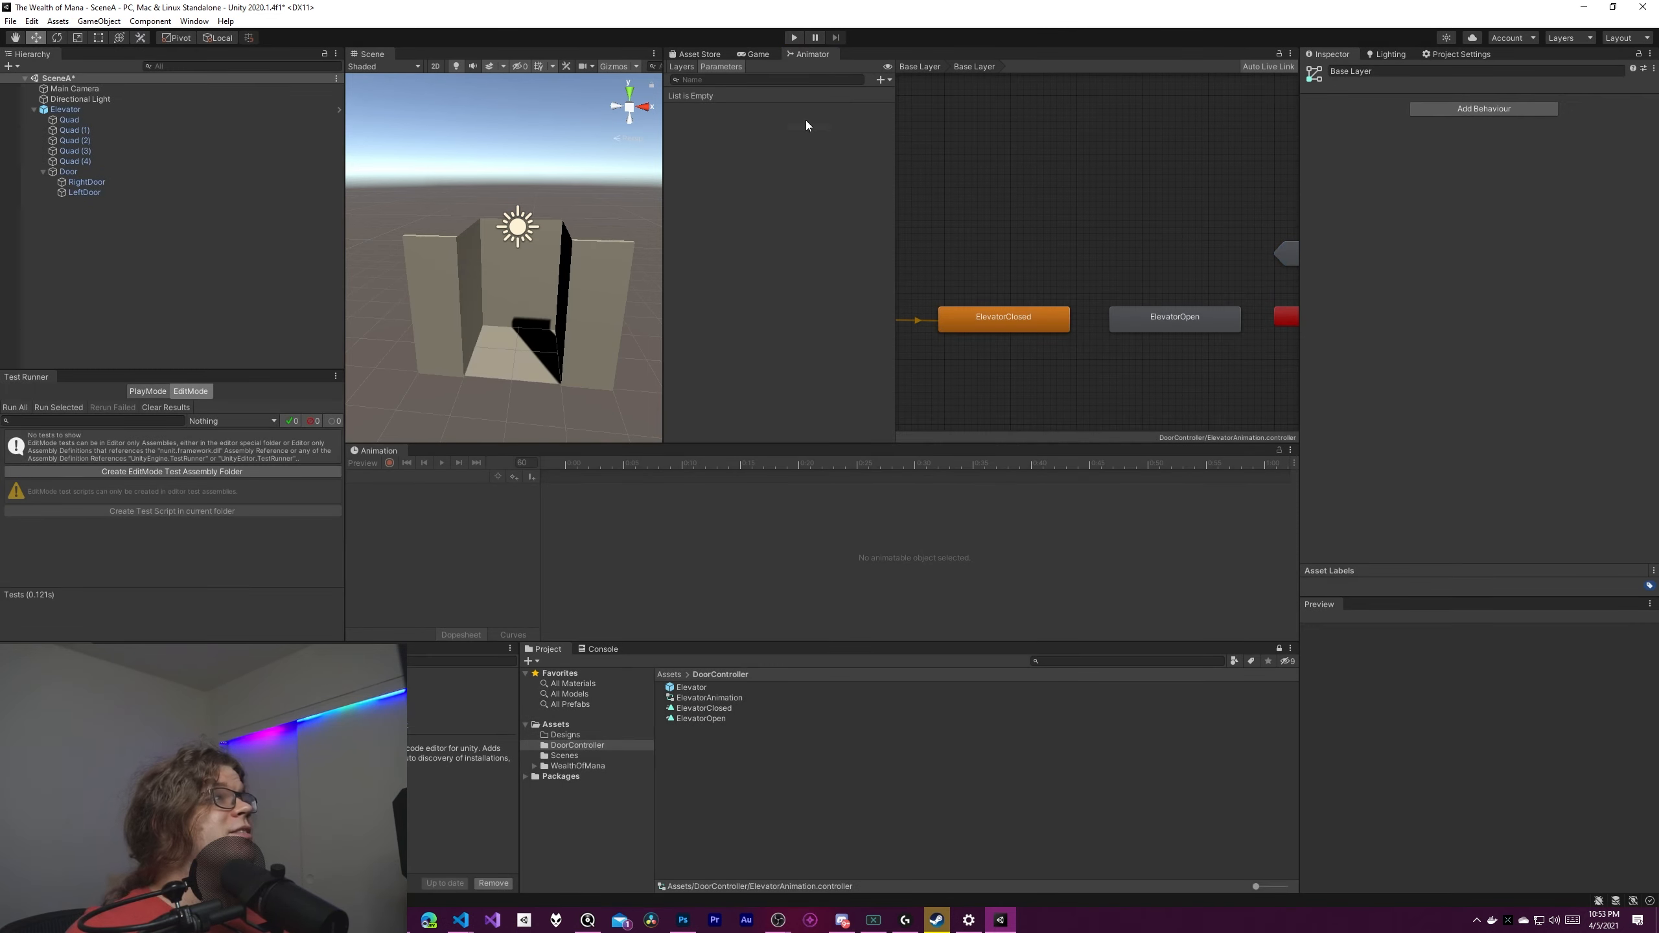
Add a Bool parameter named ClosedDoor to the Animator Controller.
left_click(885, 81)
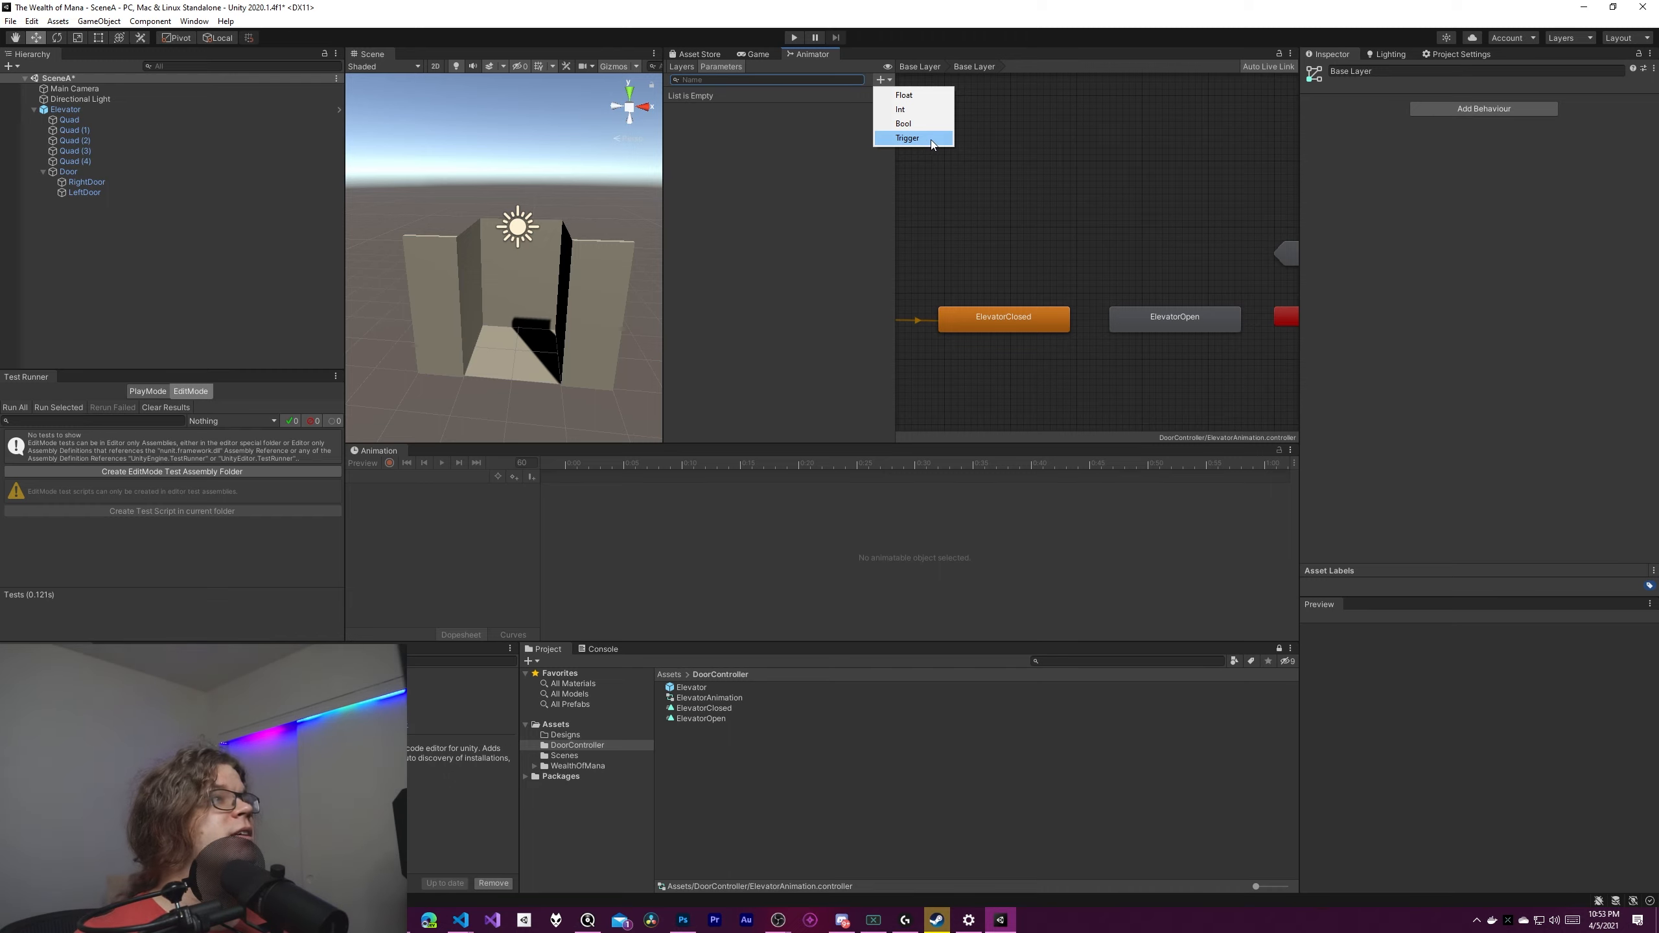
left_click(905, 124)
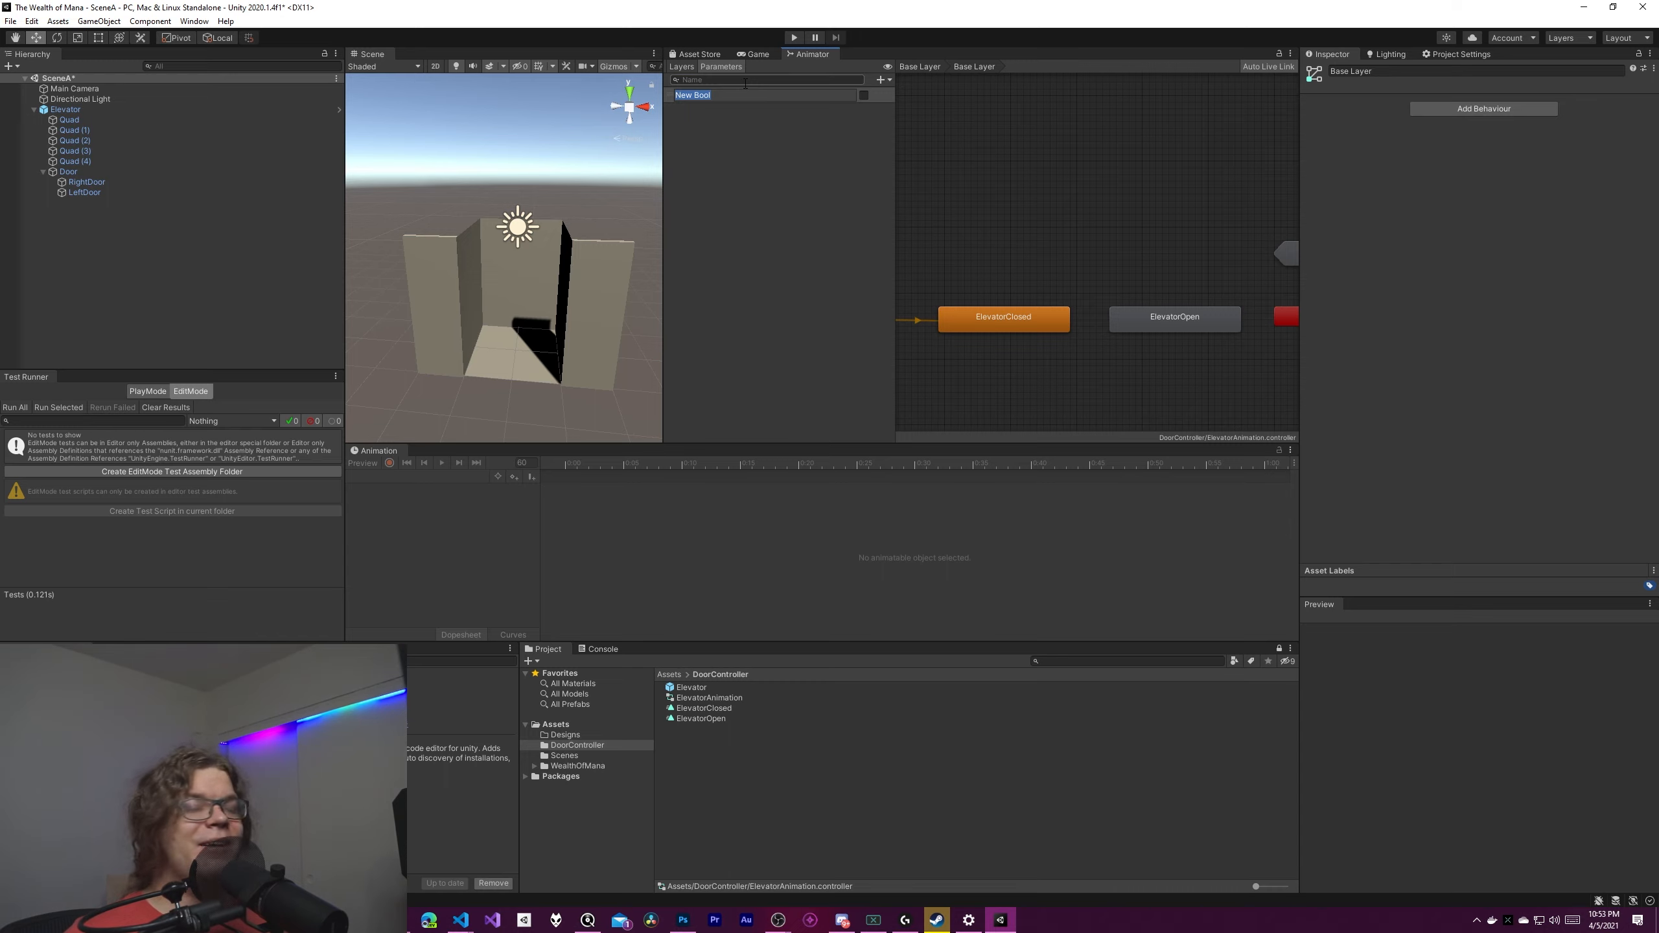
type("E")
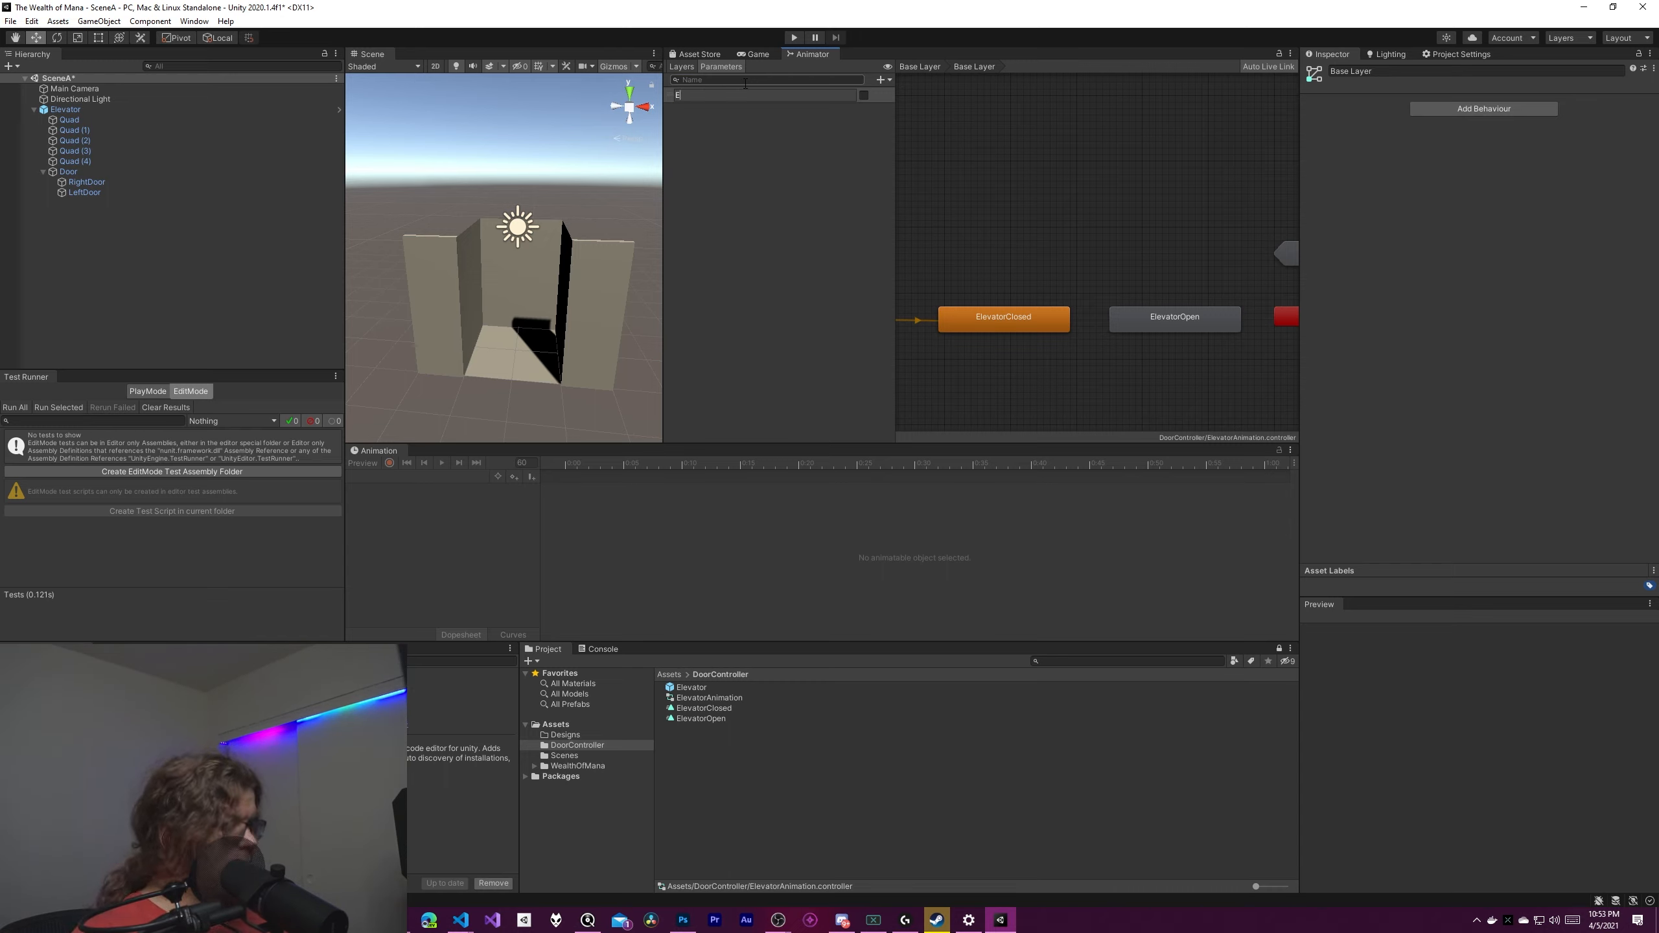
key("BackSpace")
key("BackSpace")
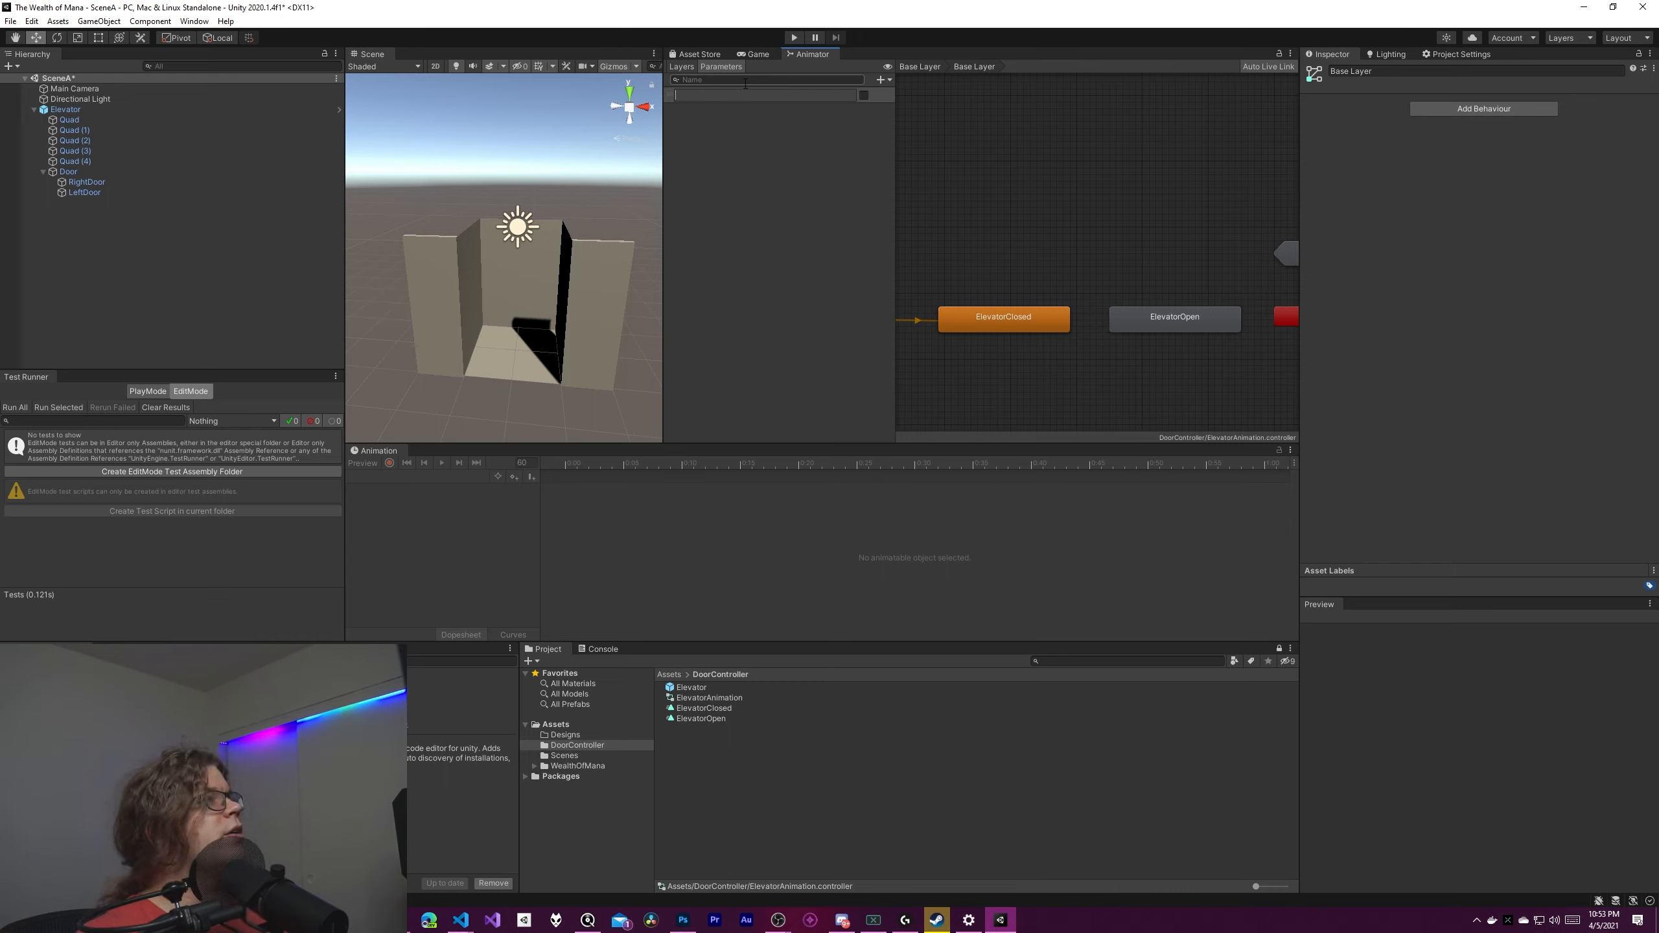
type("ClosedDoo")
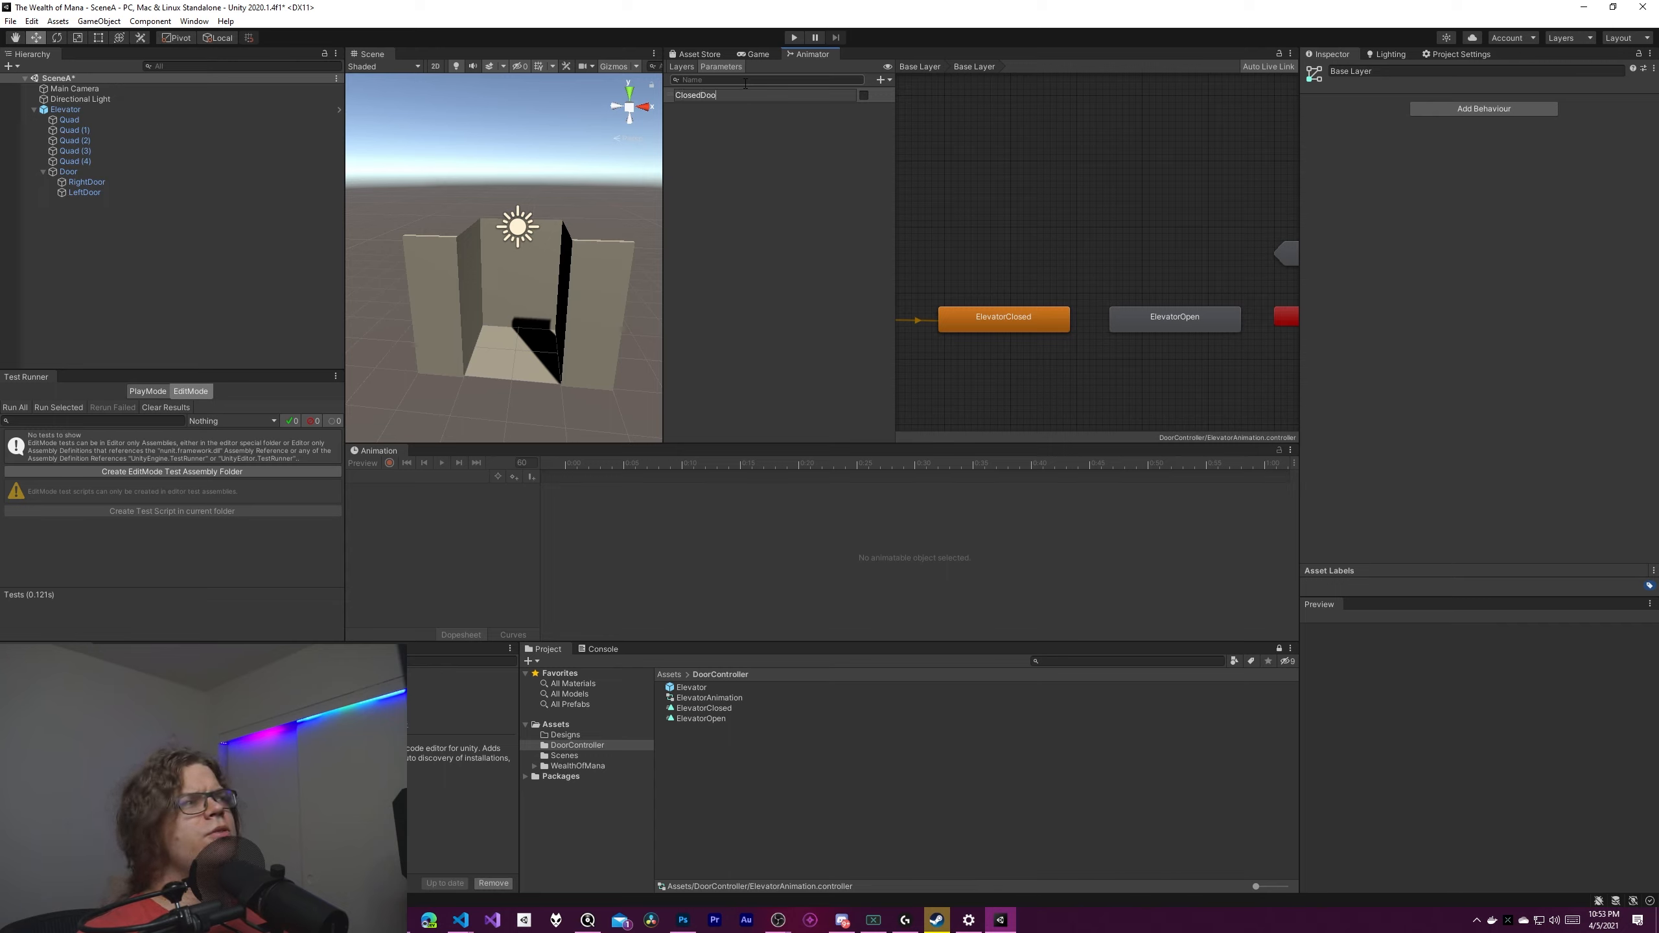
type("r")
key("Return")
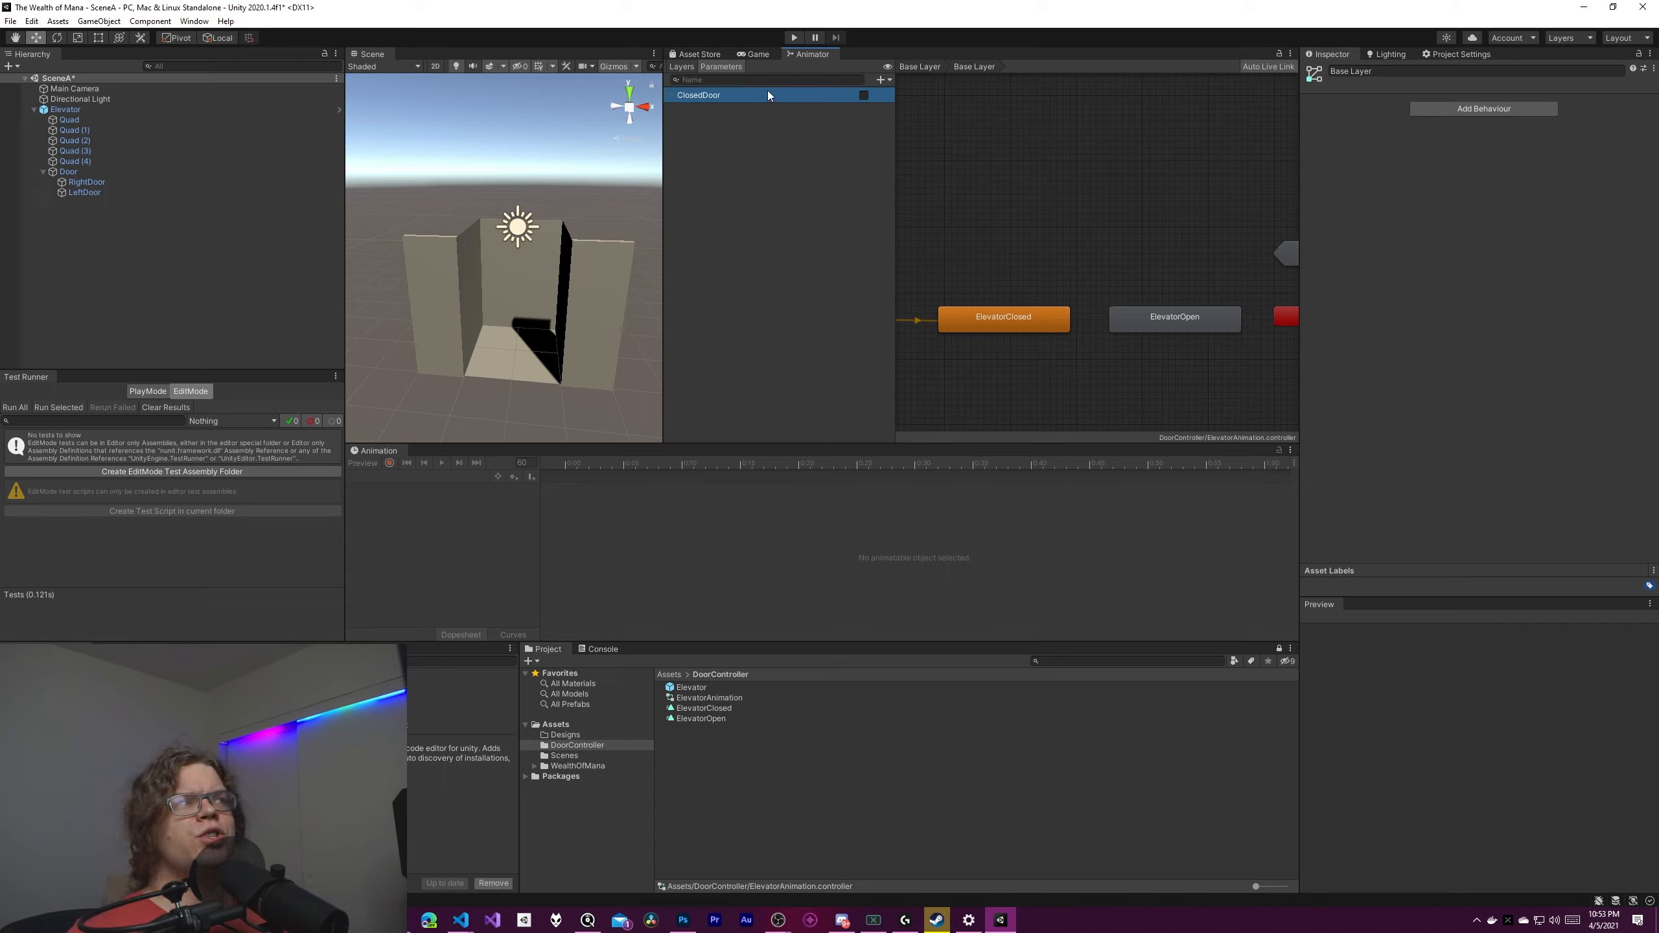
Rename the ClosedDoor parameter as DoorClosed.
double_click(718, 94)
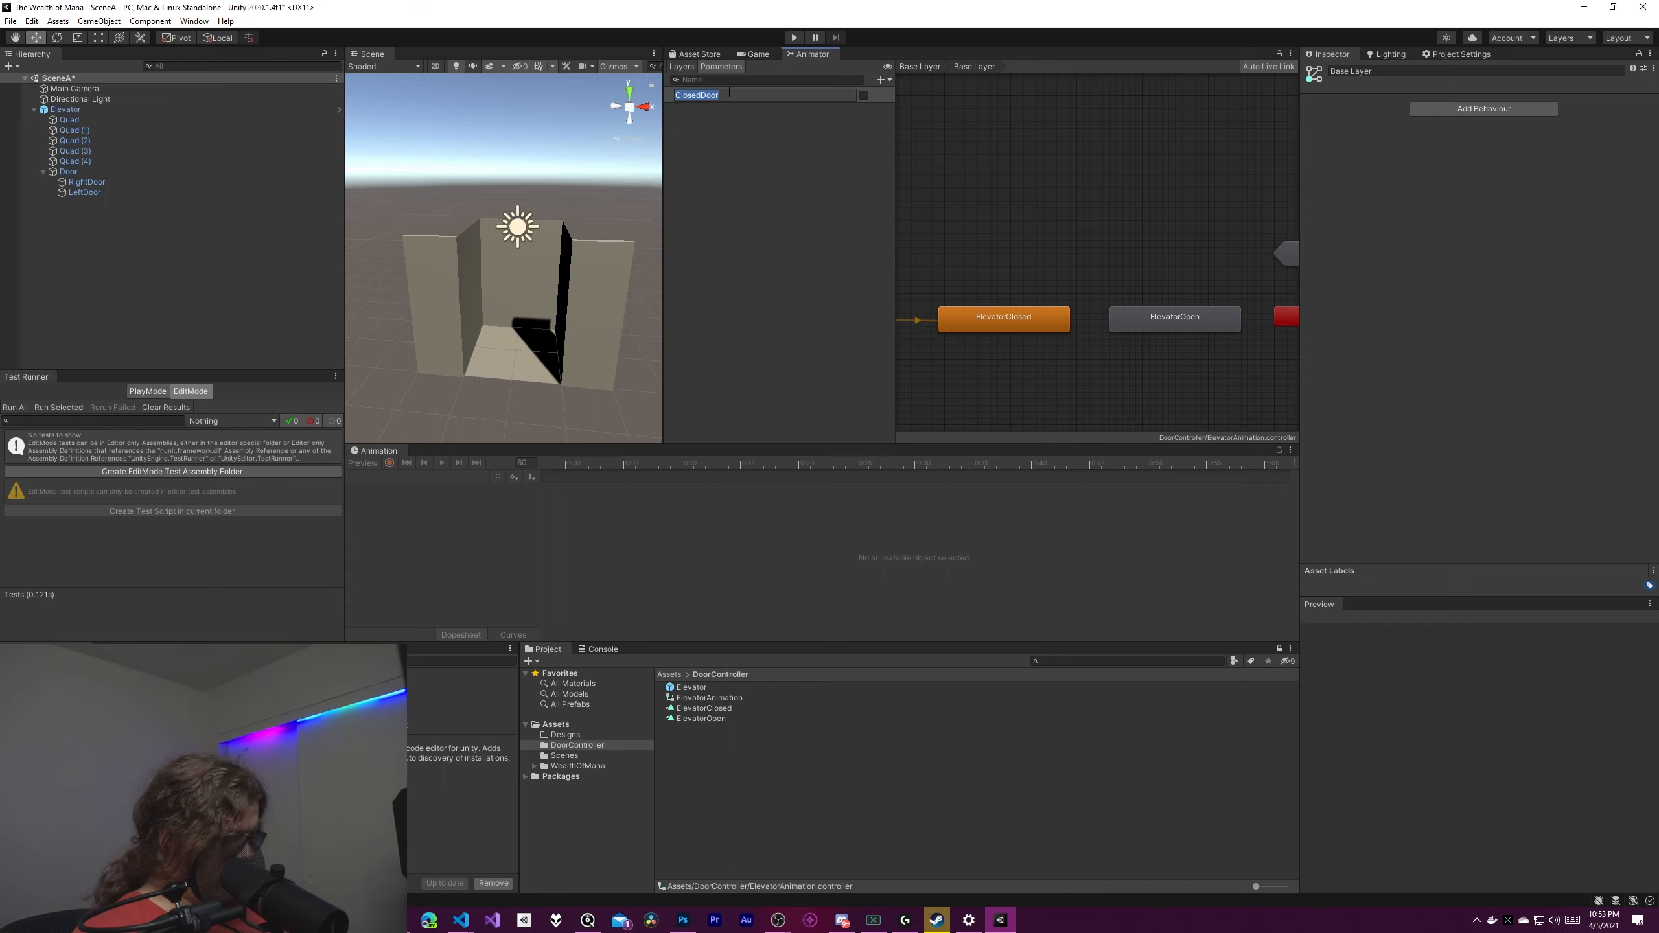
type("DoorClosed")
key("Return")
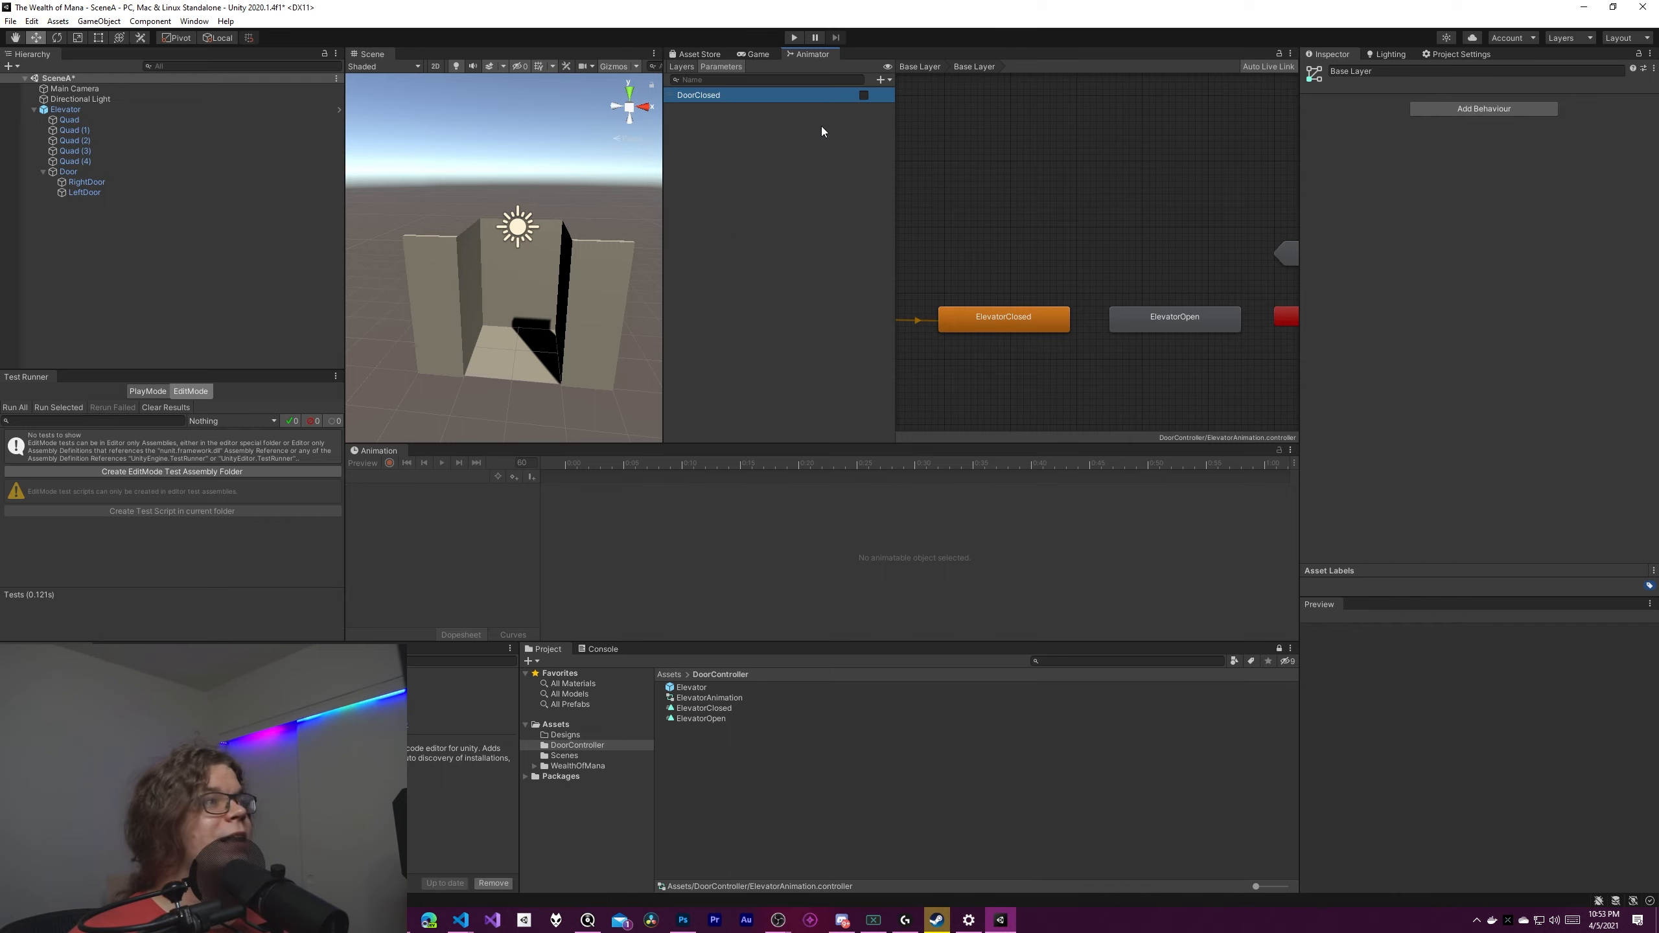
Create transitions in both directions between the ElevatorClosed and ElevatorOpen states.
right_click(1022, 319)
left_click(1125, 333)
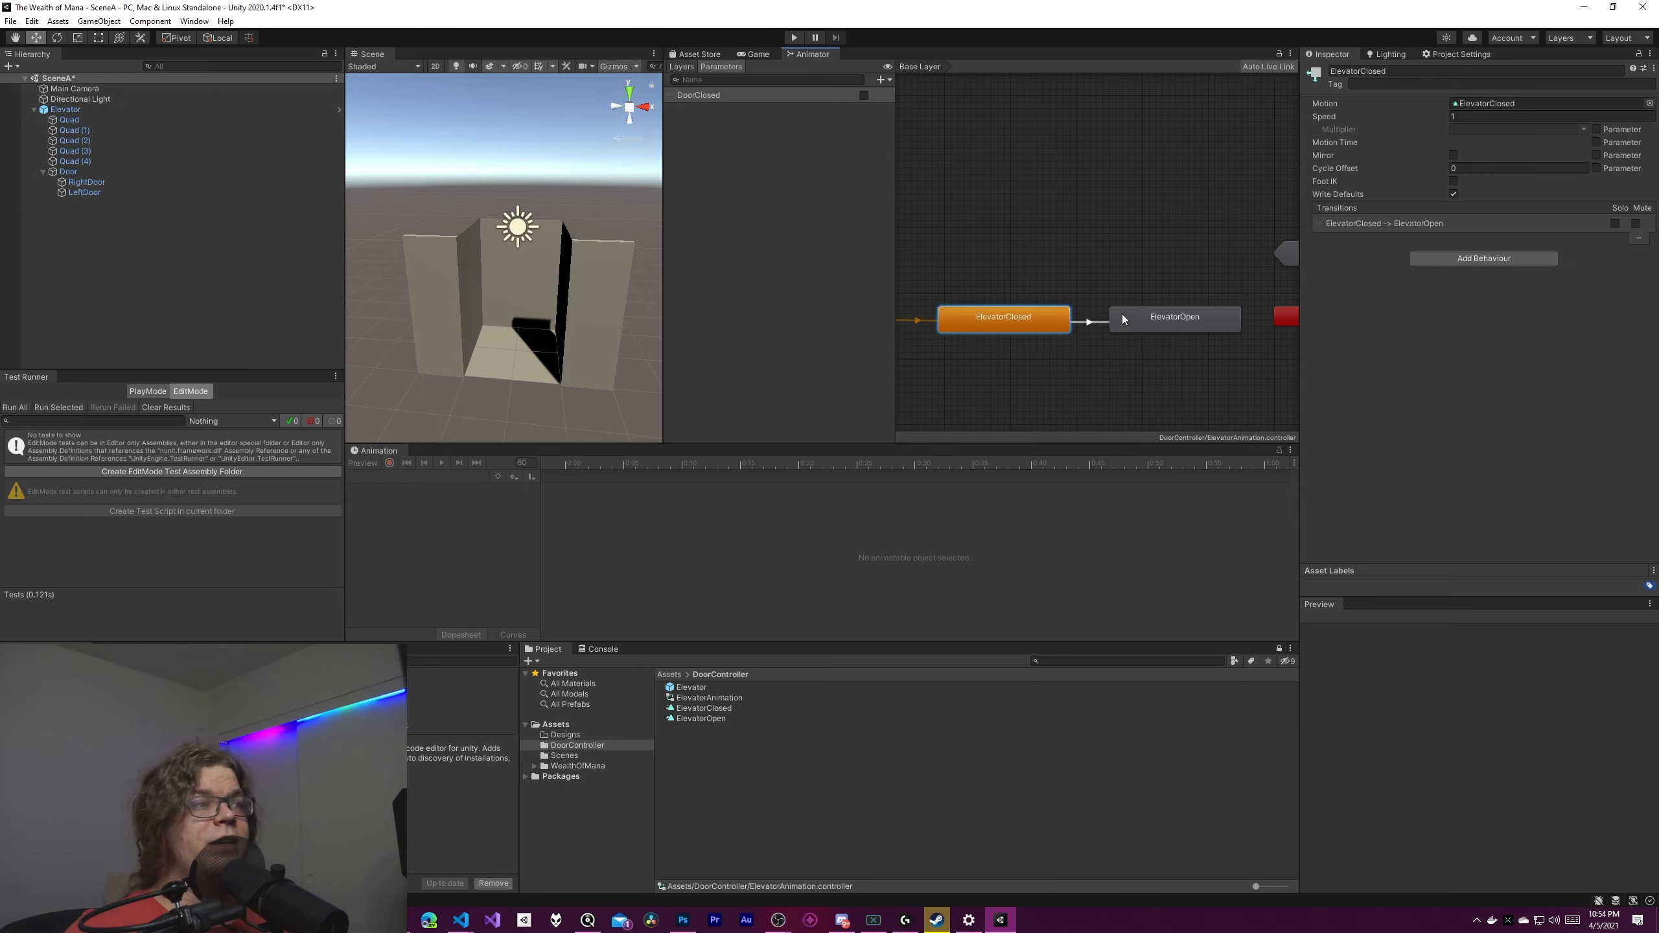
right_click(1145, 315)
left_click(1172, 317)
left_click(1026, 316)
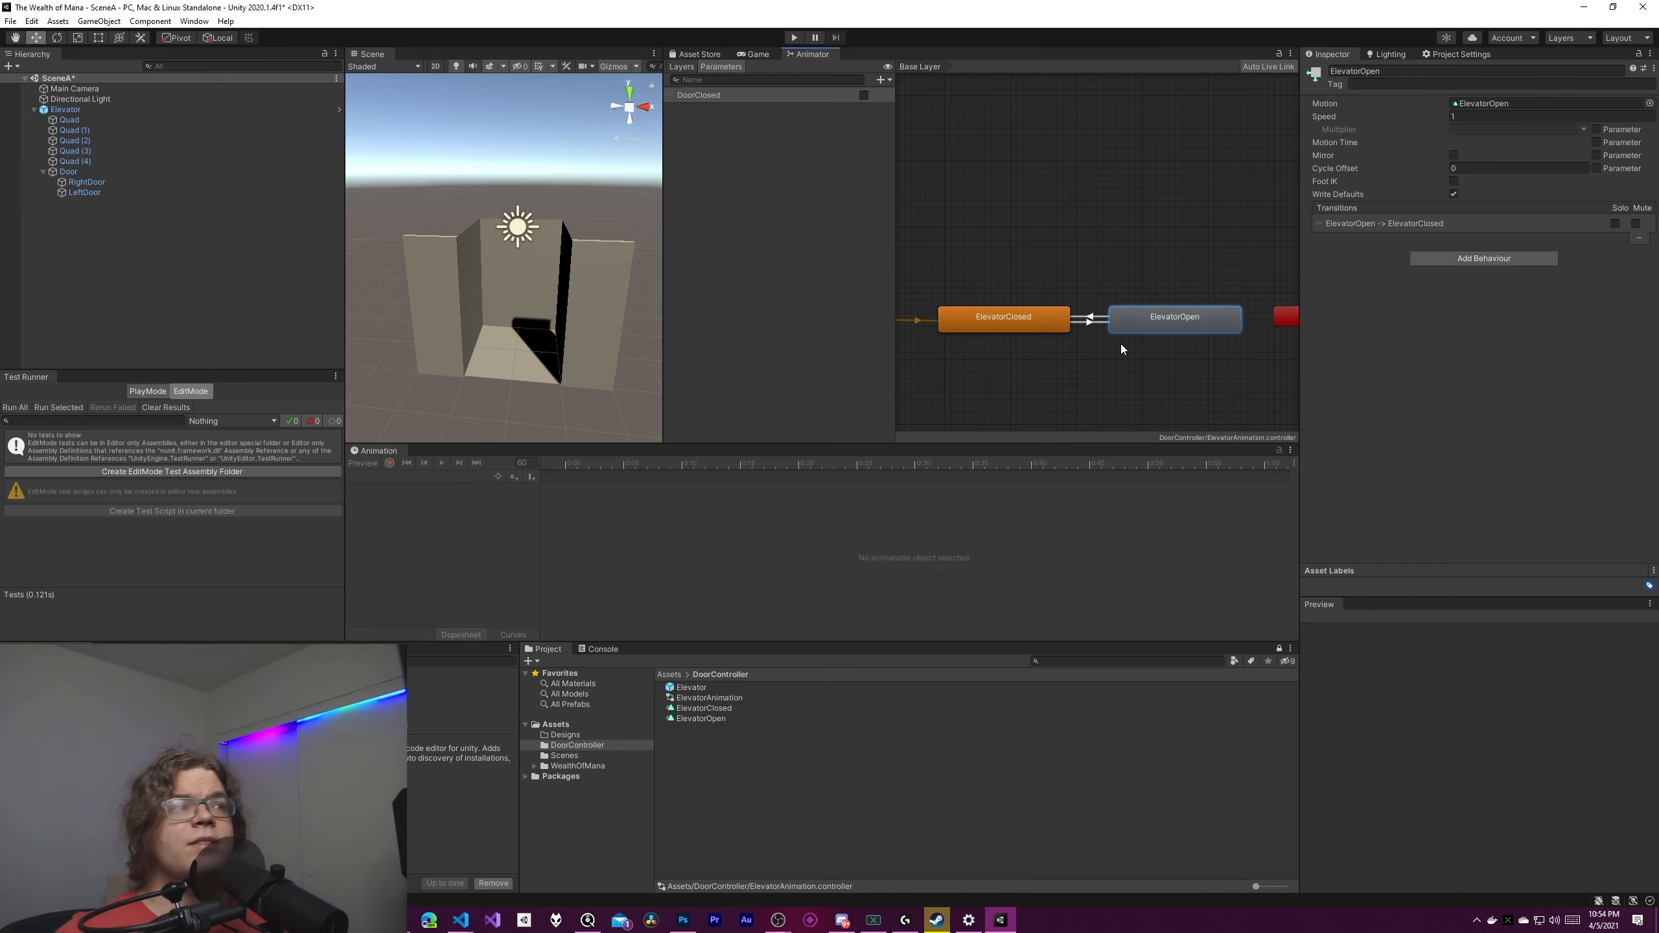
left_click(1071, 317)
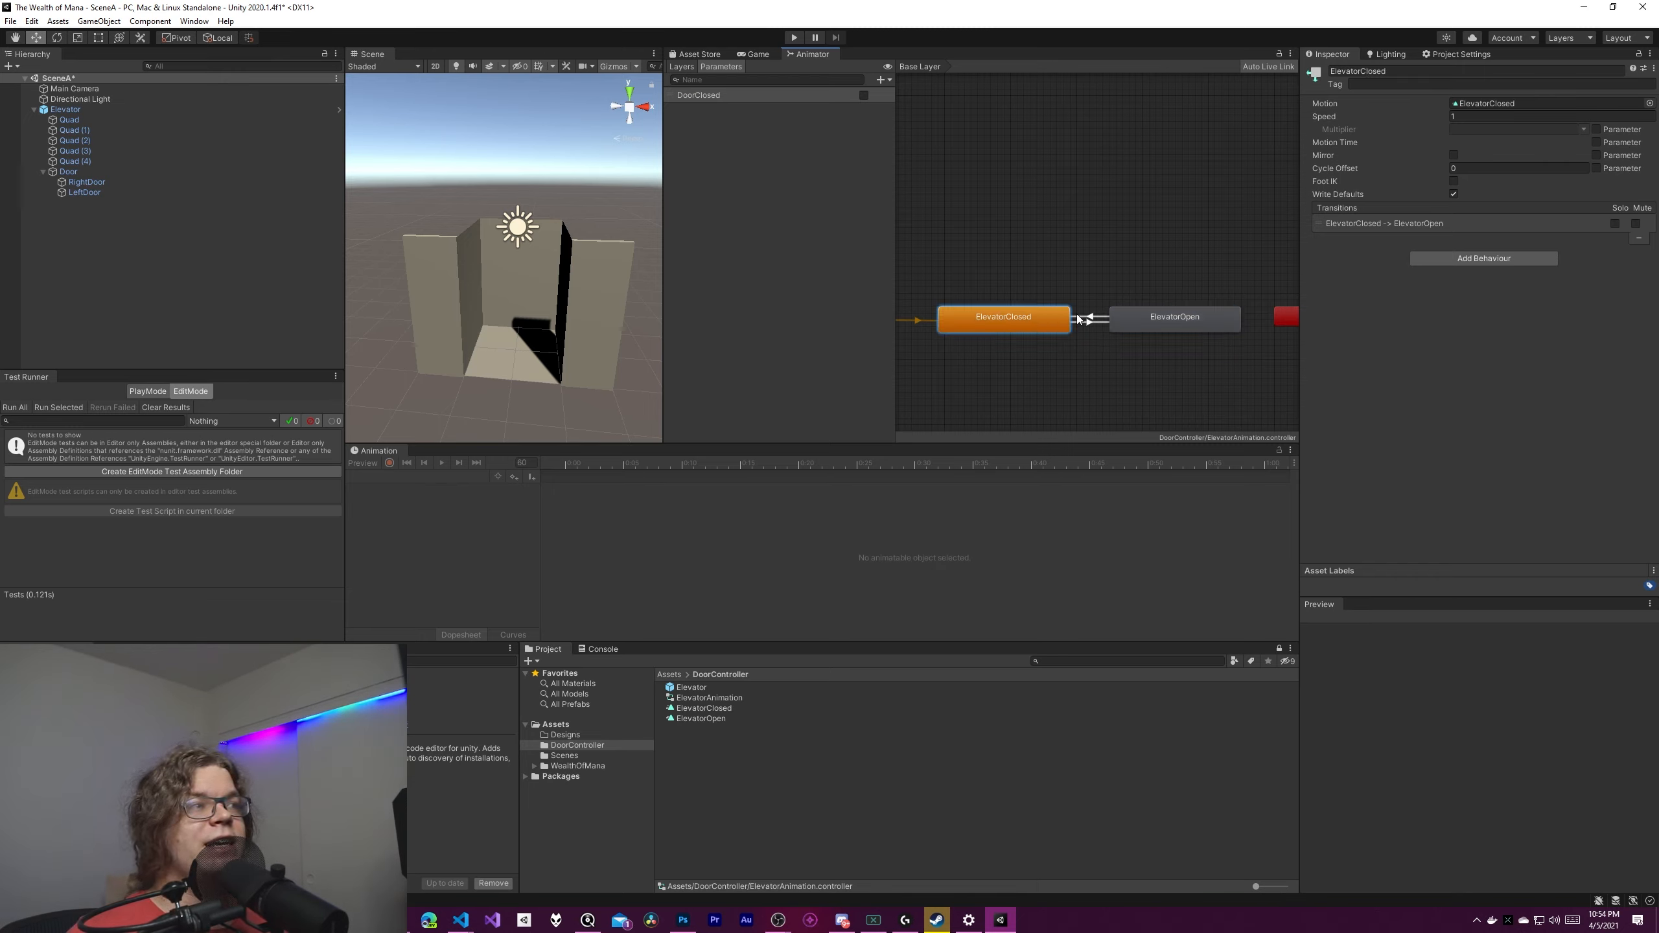
Add DoorClosed conditions to both transitions: false for ElevatorClosed to ElevatorOpen and true for ElevatorOpen to ElevatorClosed.
left_click(1176, 322)
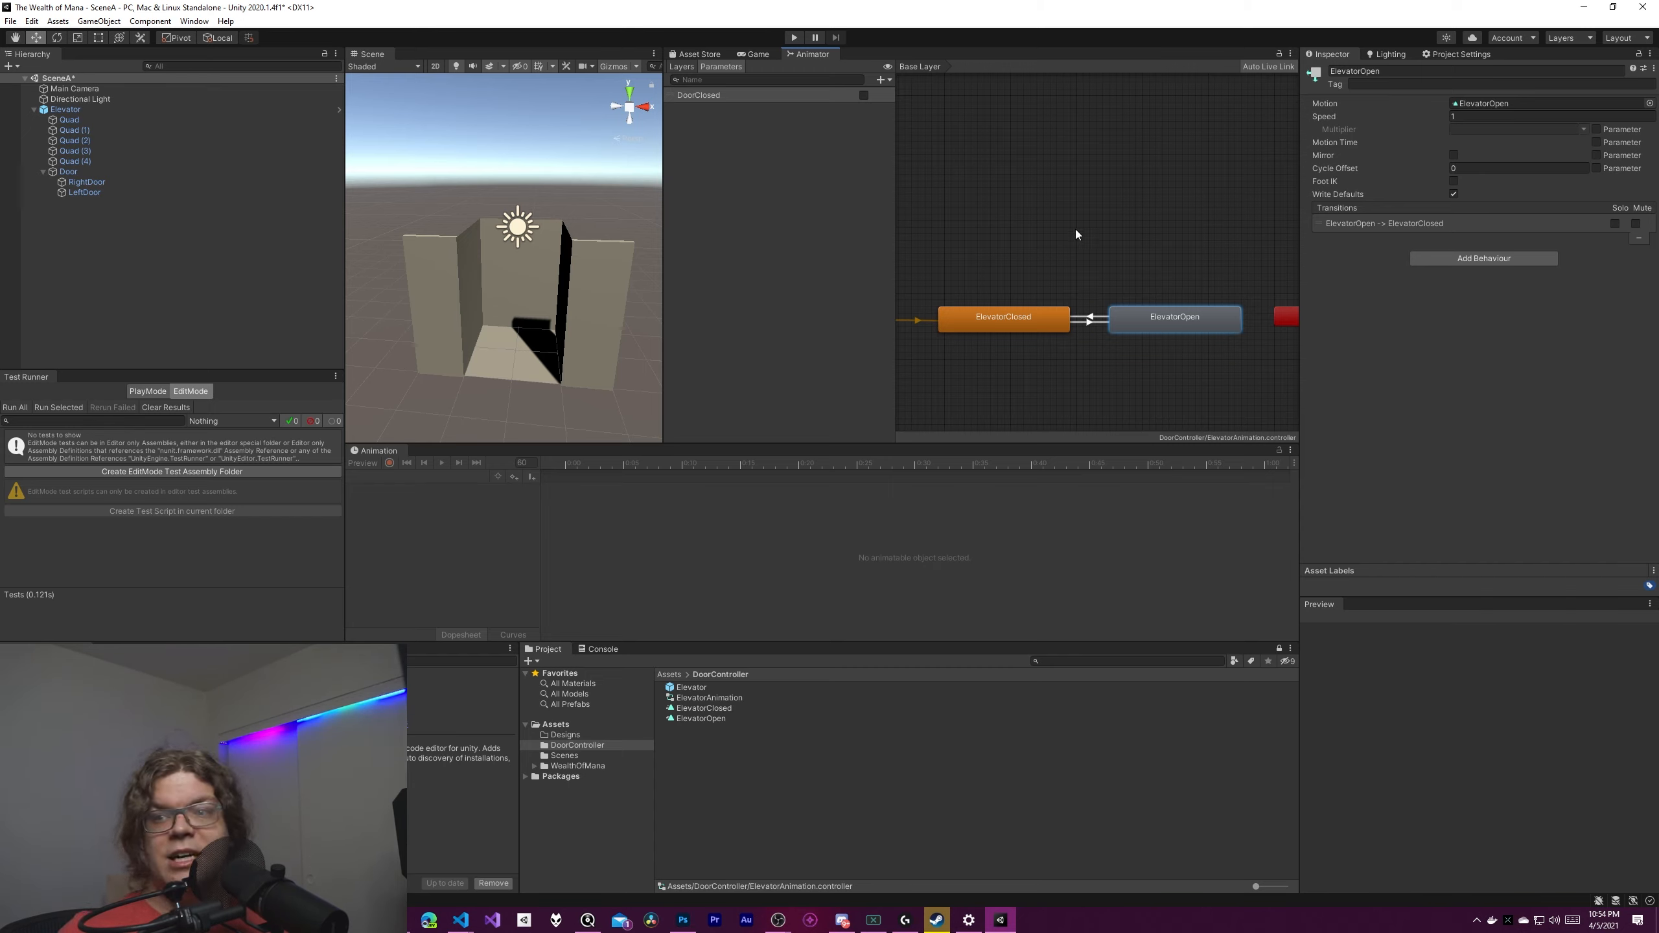
mouse_move(1047, 279)
middle_mouse_down()
mouse_move(1062, 273)
mouse_move(1042, 278)
middle_mouse_up()
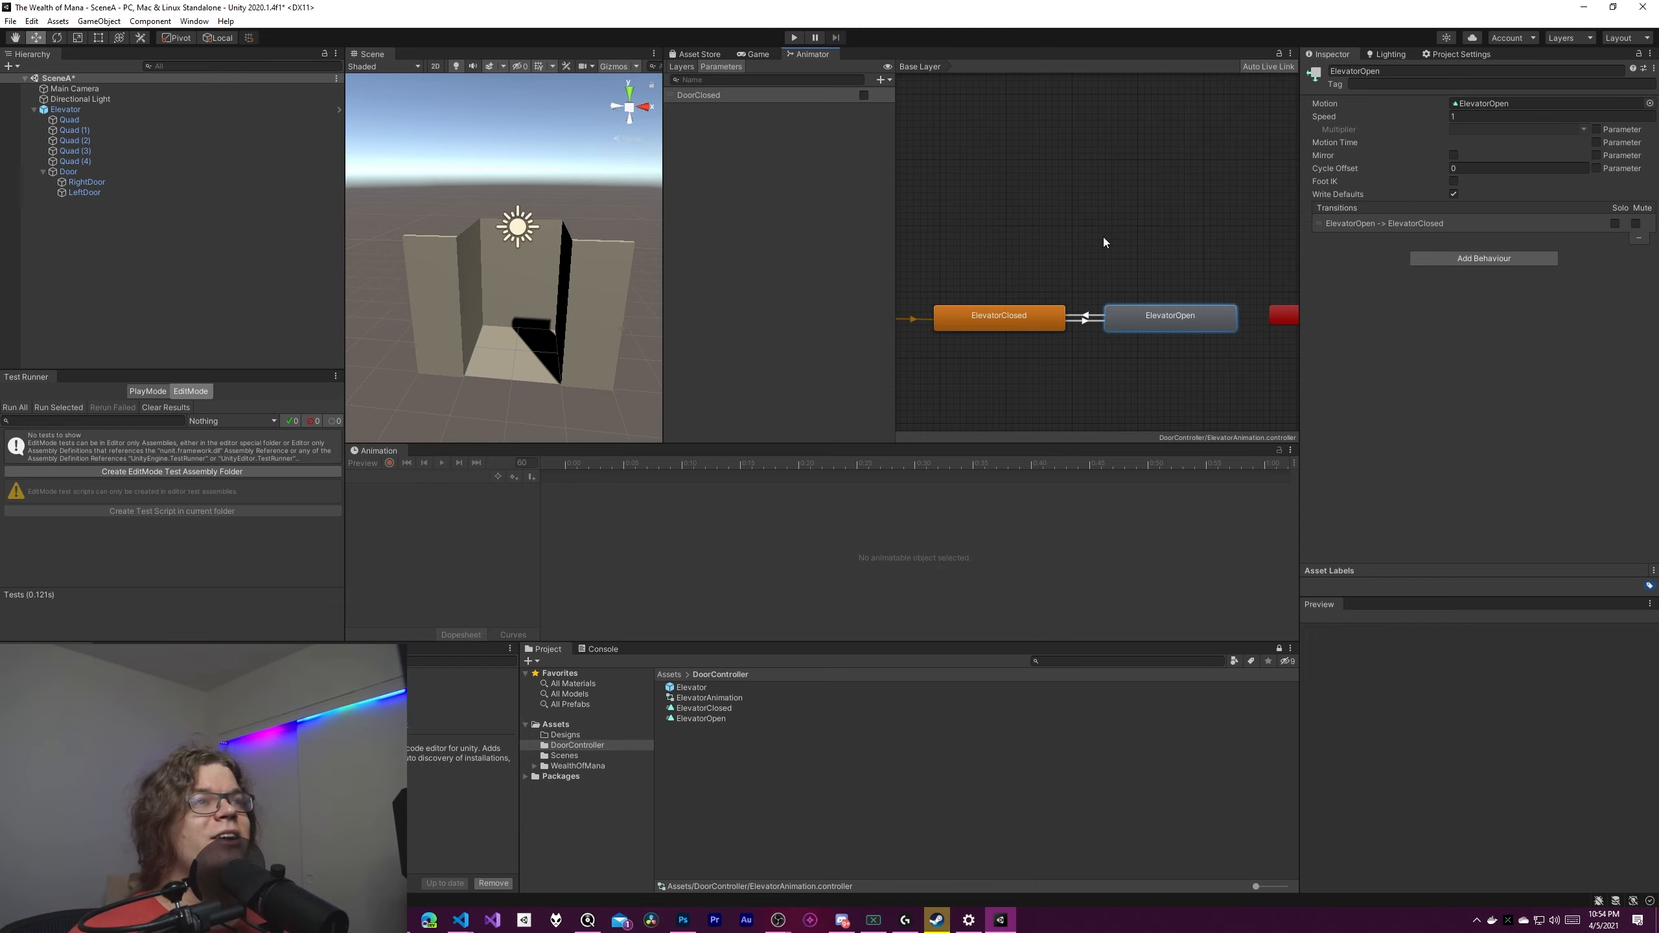
left_click(1089, 321)
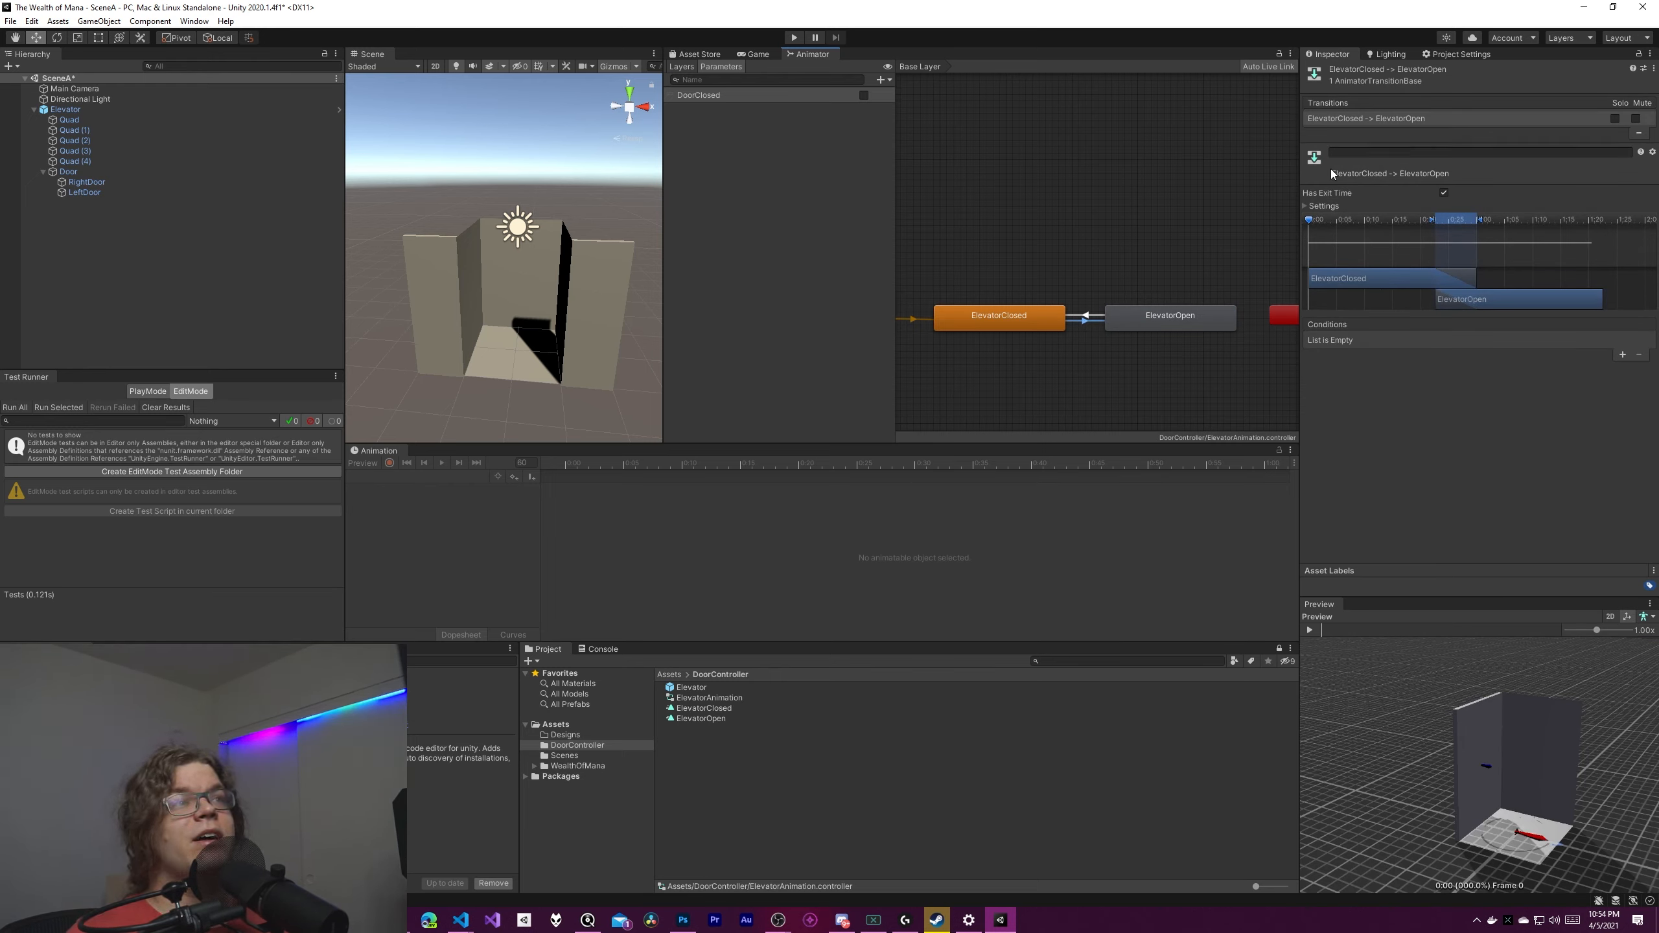
left_click(1321, 206)
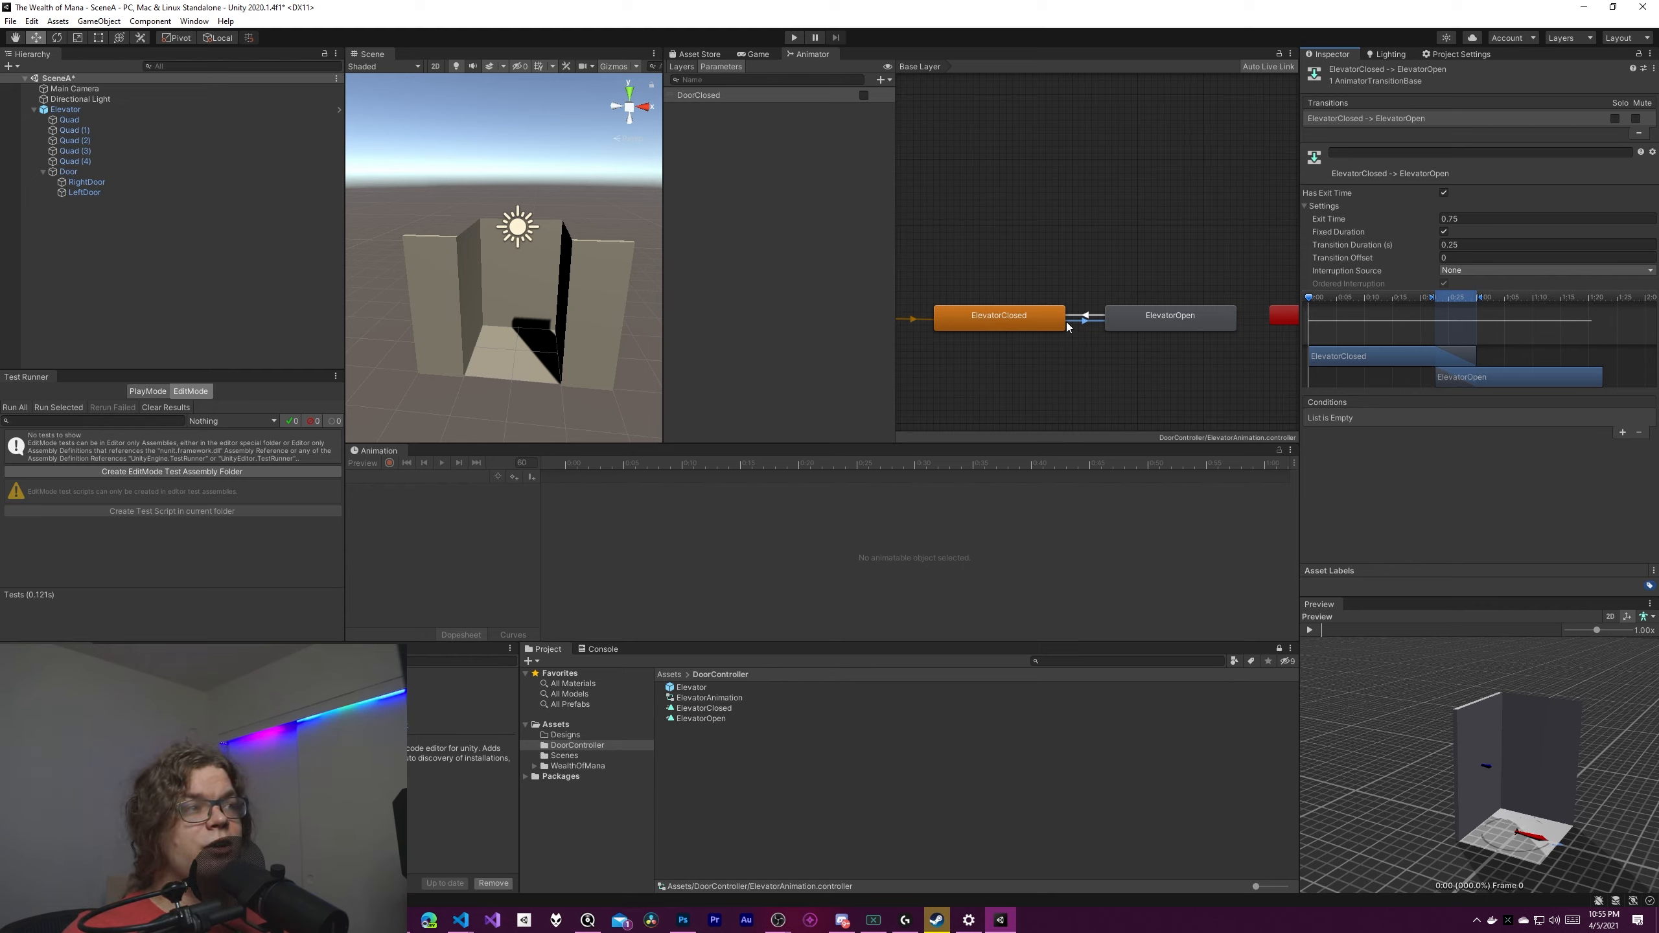
left_click(1622, 433)
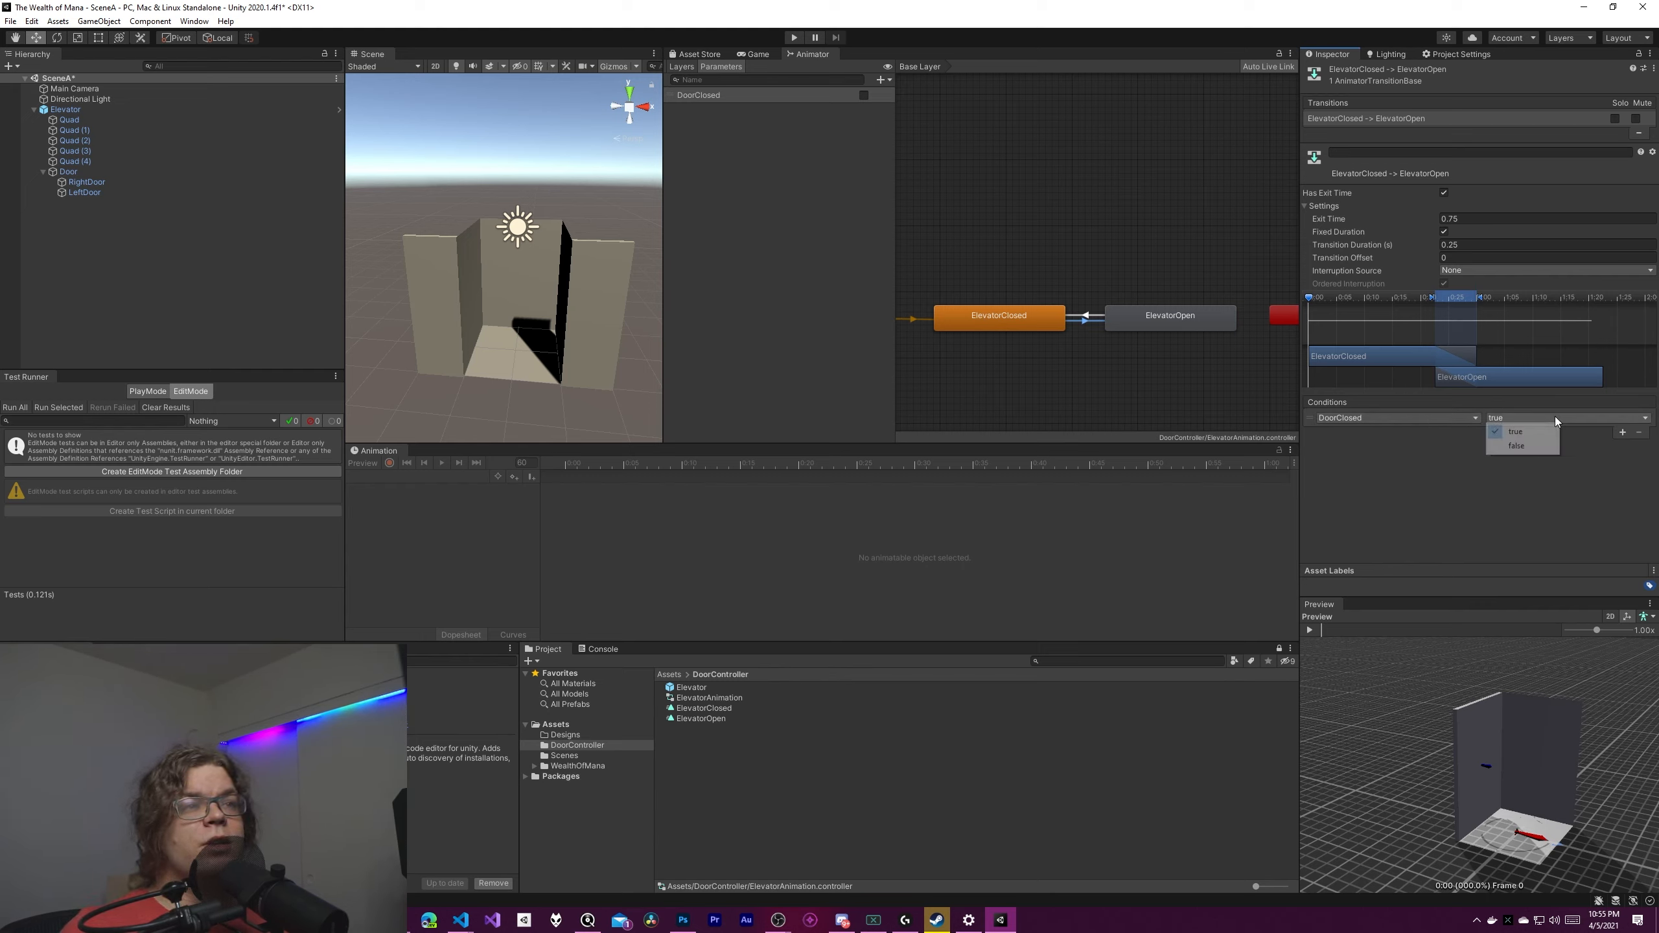
left_click(1515, 446)
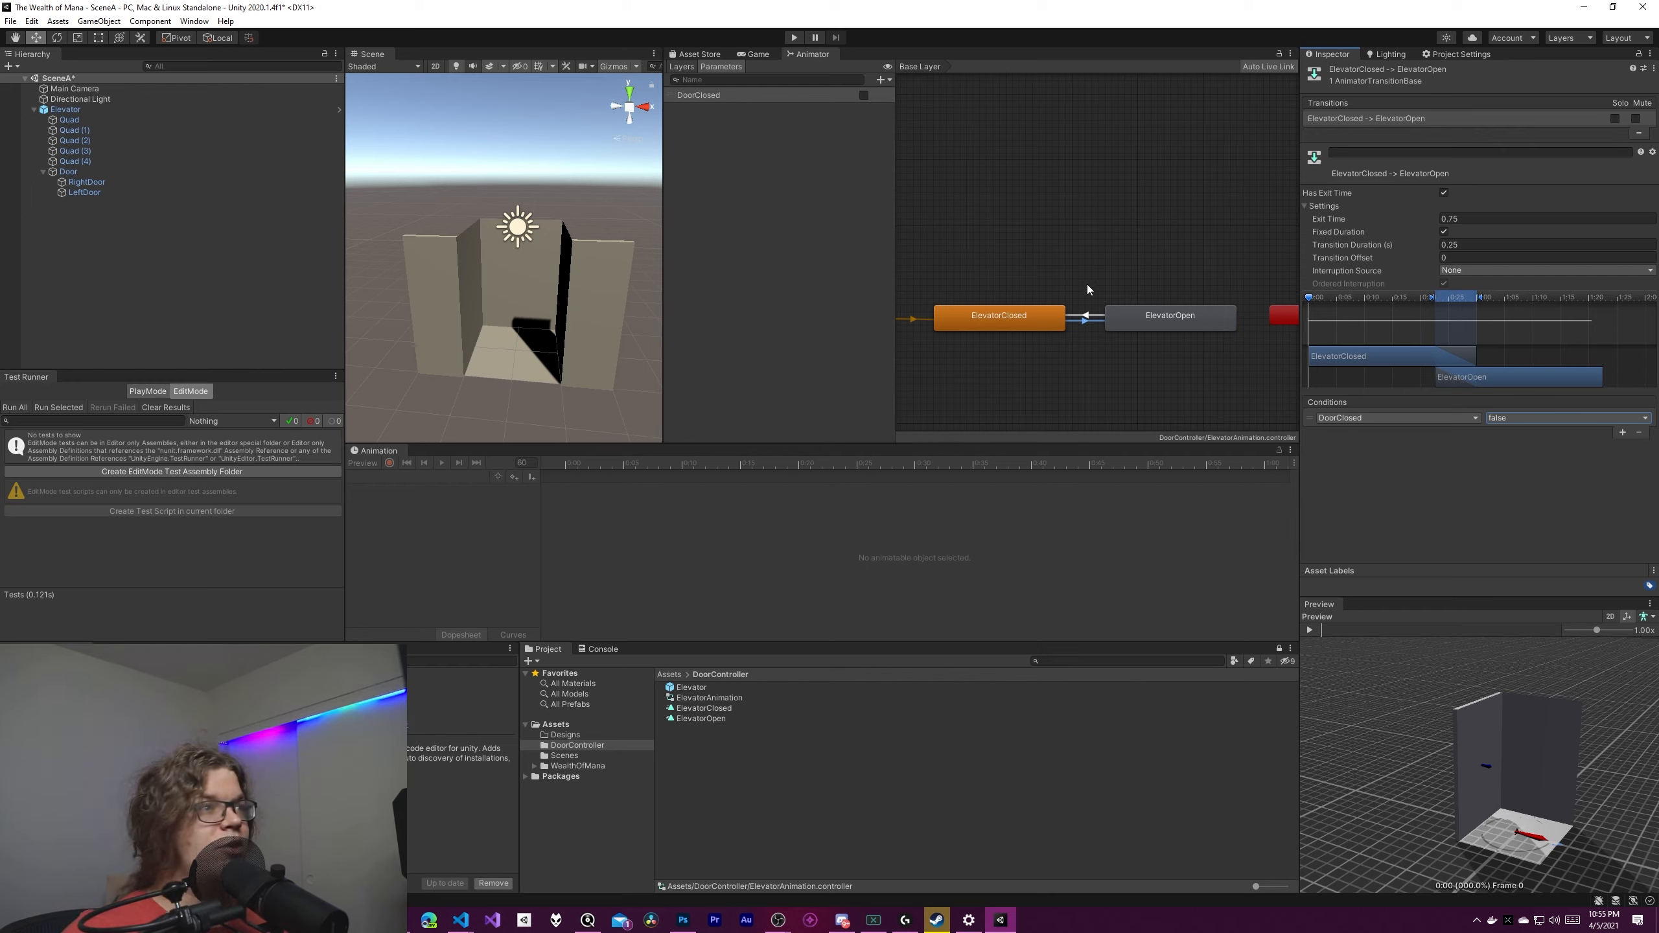
left_click(1084, 315)
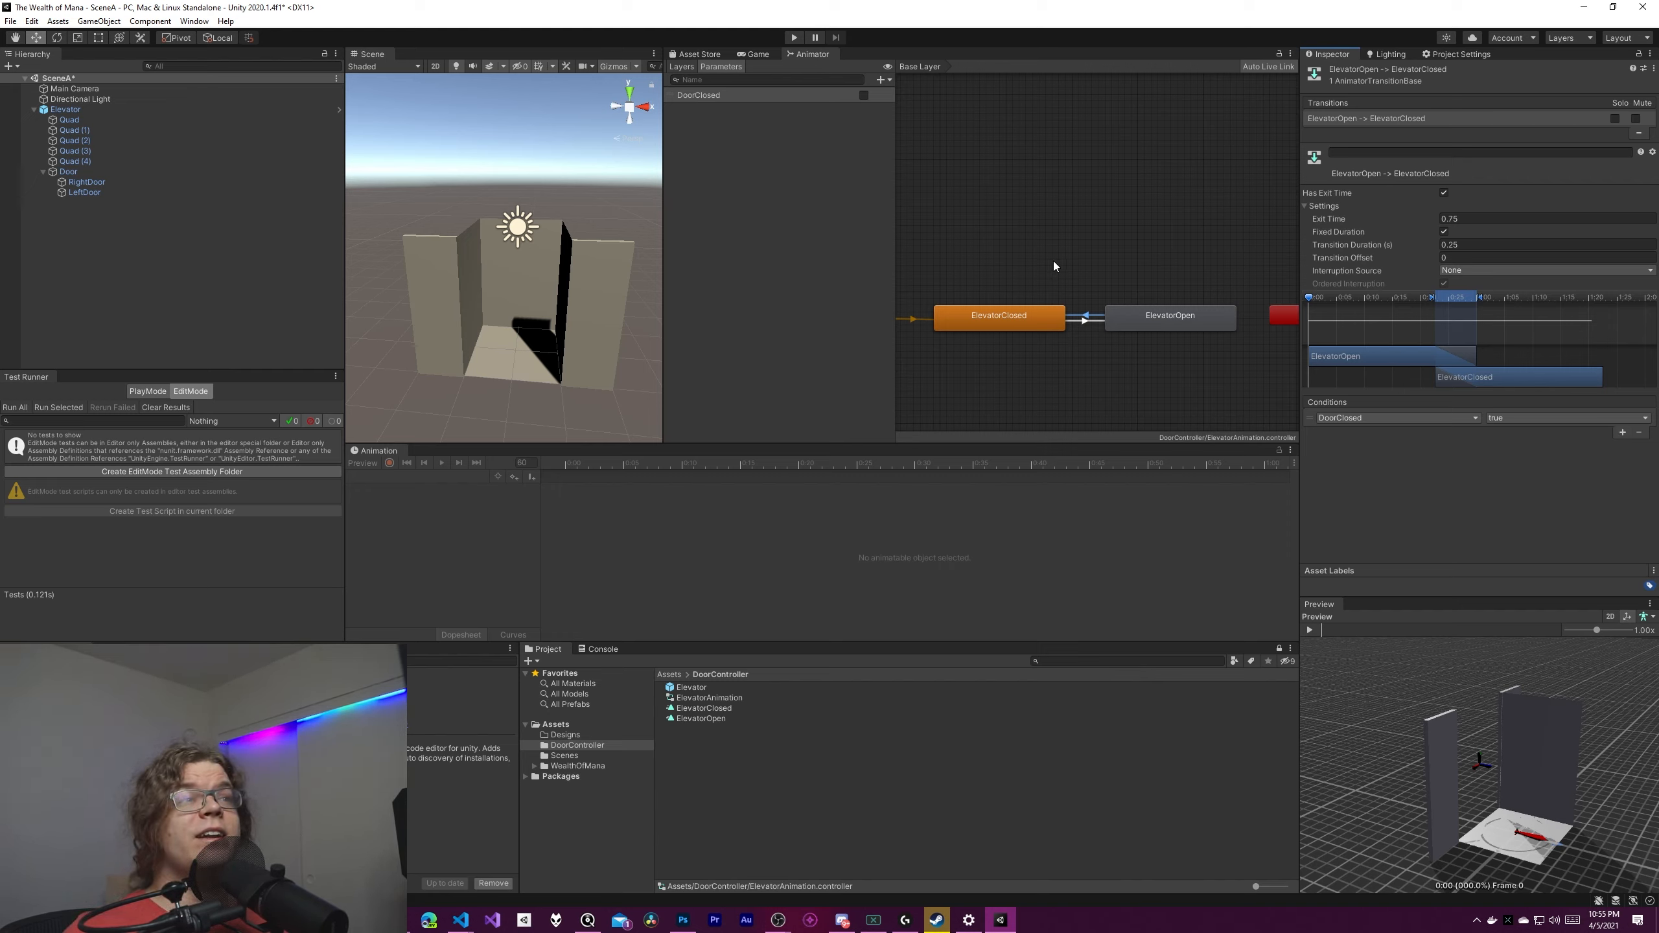
Run the scene, enable DoorClosed in the Animator to test the switch to ElevatorClosed, and stop playback.
left_click(794, 40)
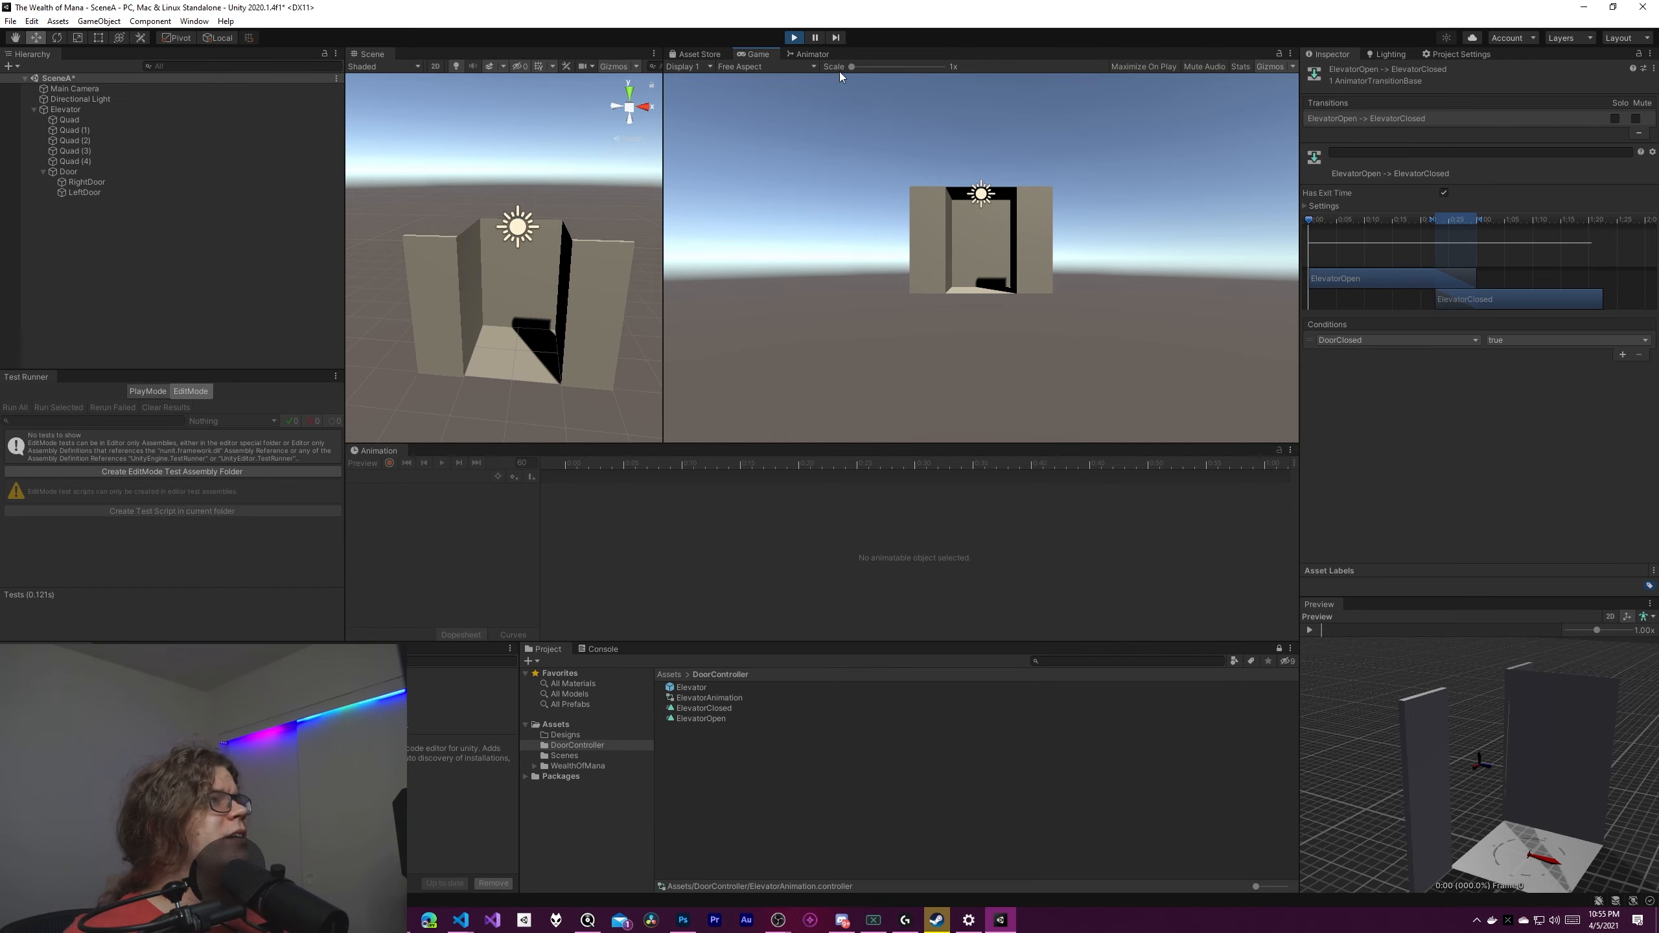
left_click(812, 54)
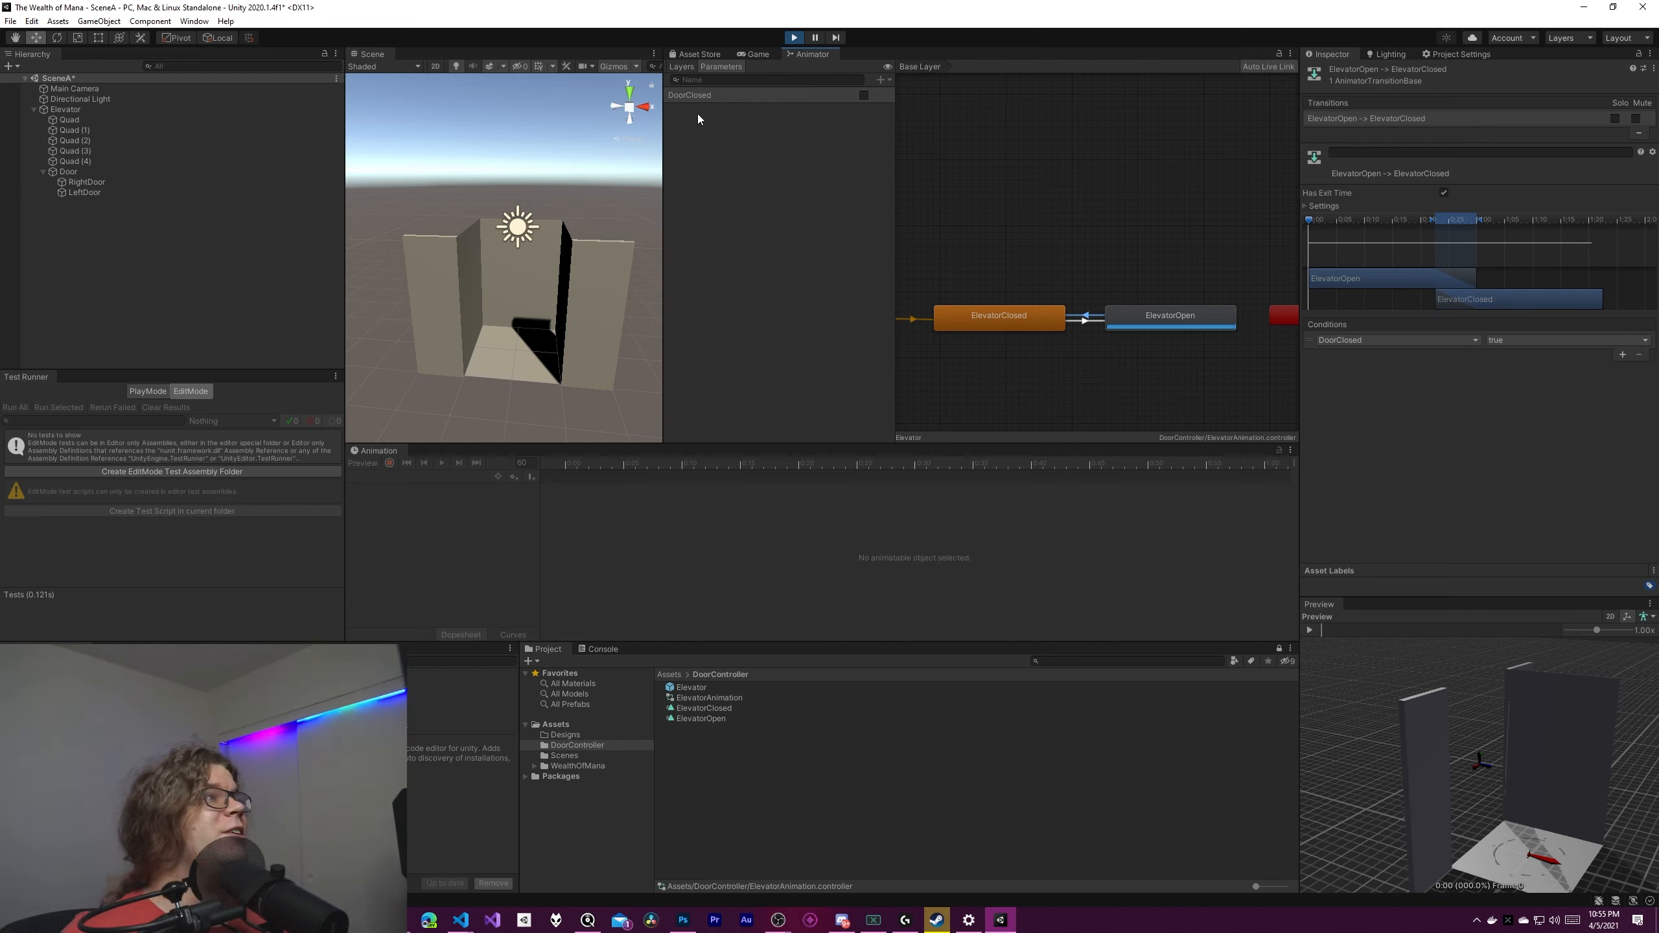
left_click(863, 96)
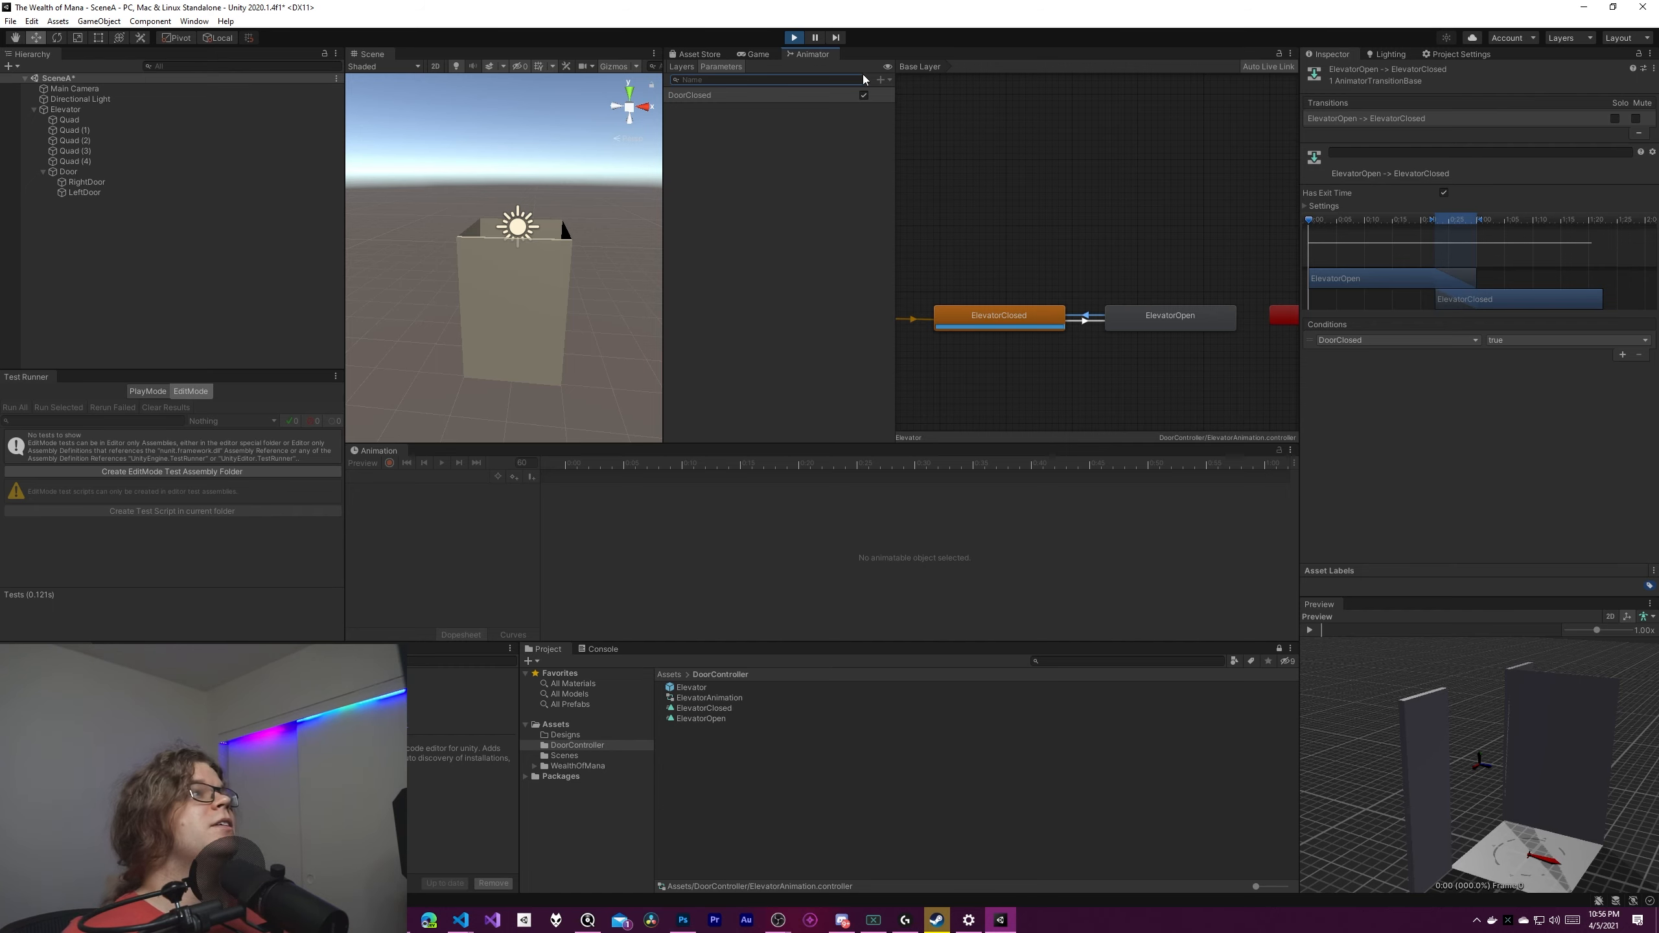
left_click(794, 37)
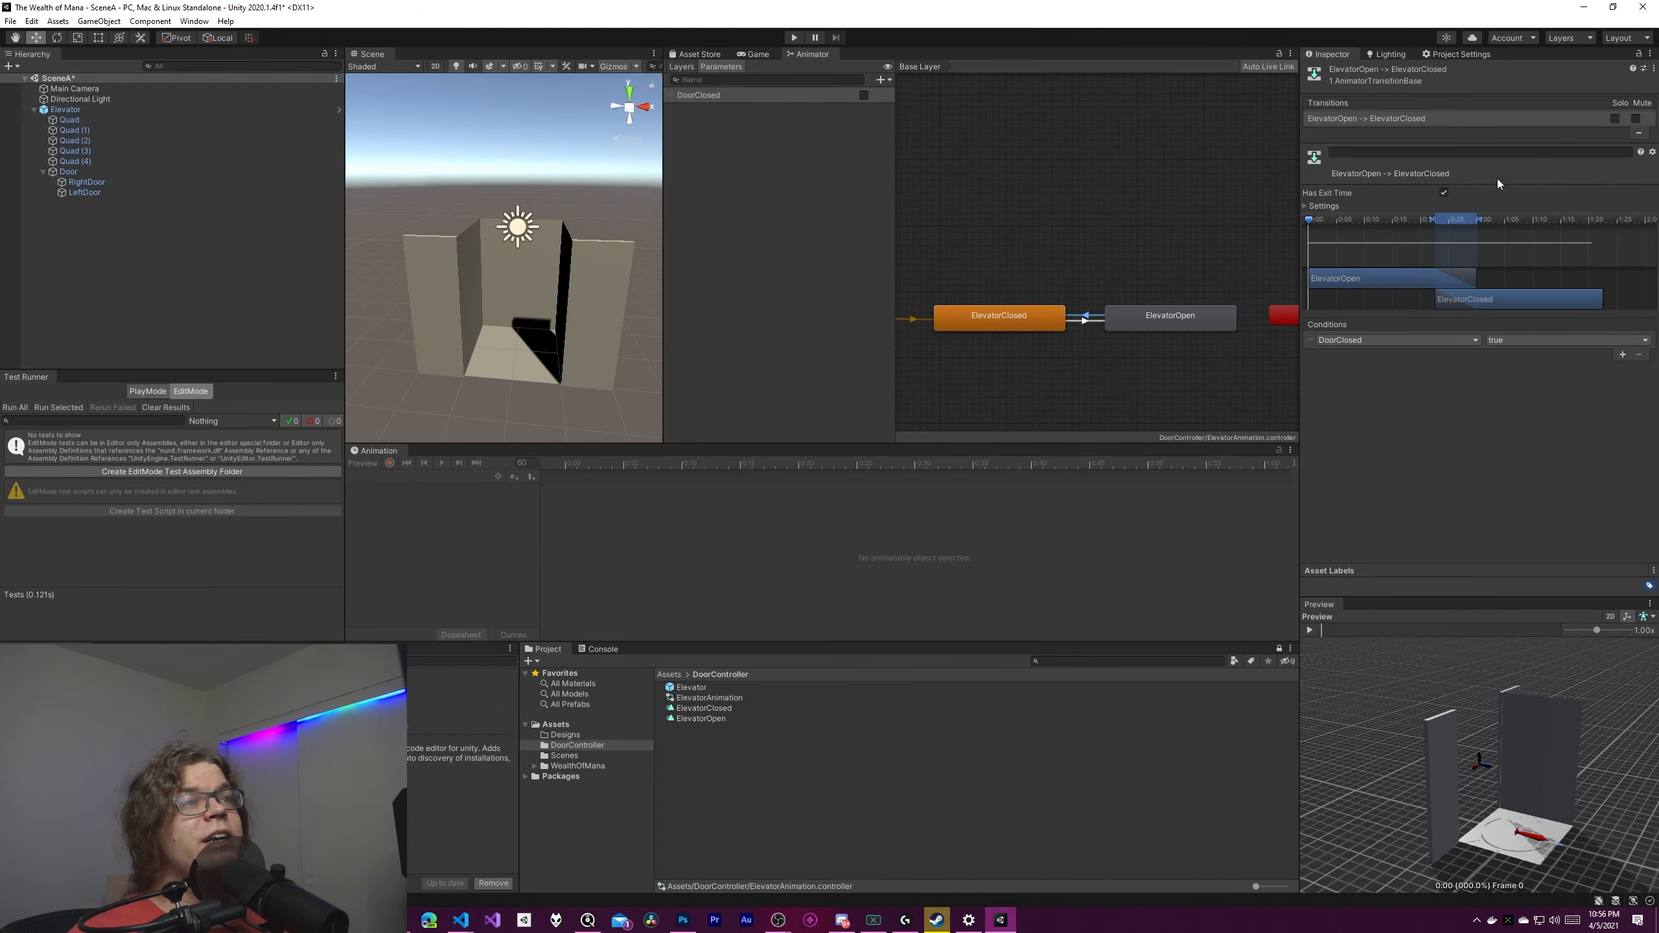
Turn off Has Exit Time on the transitions in both directions between ElevatorOpen and ElevatorClosed.
left_click(1443, 192)
left_click(1085, 321)
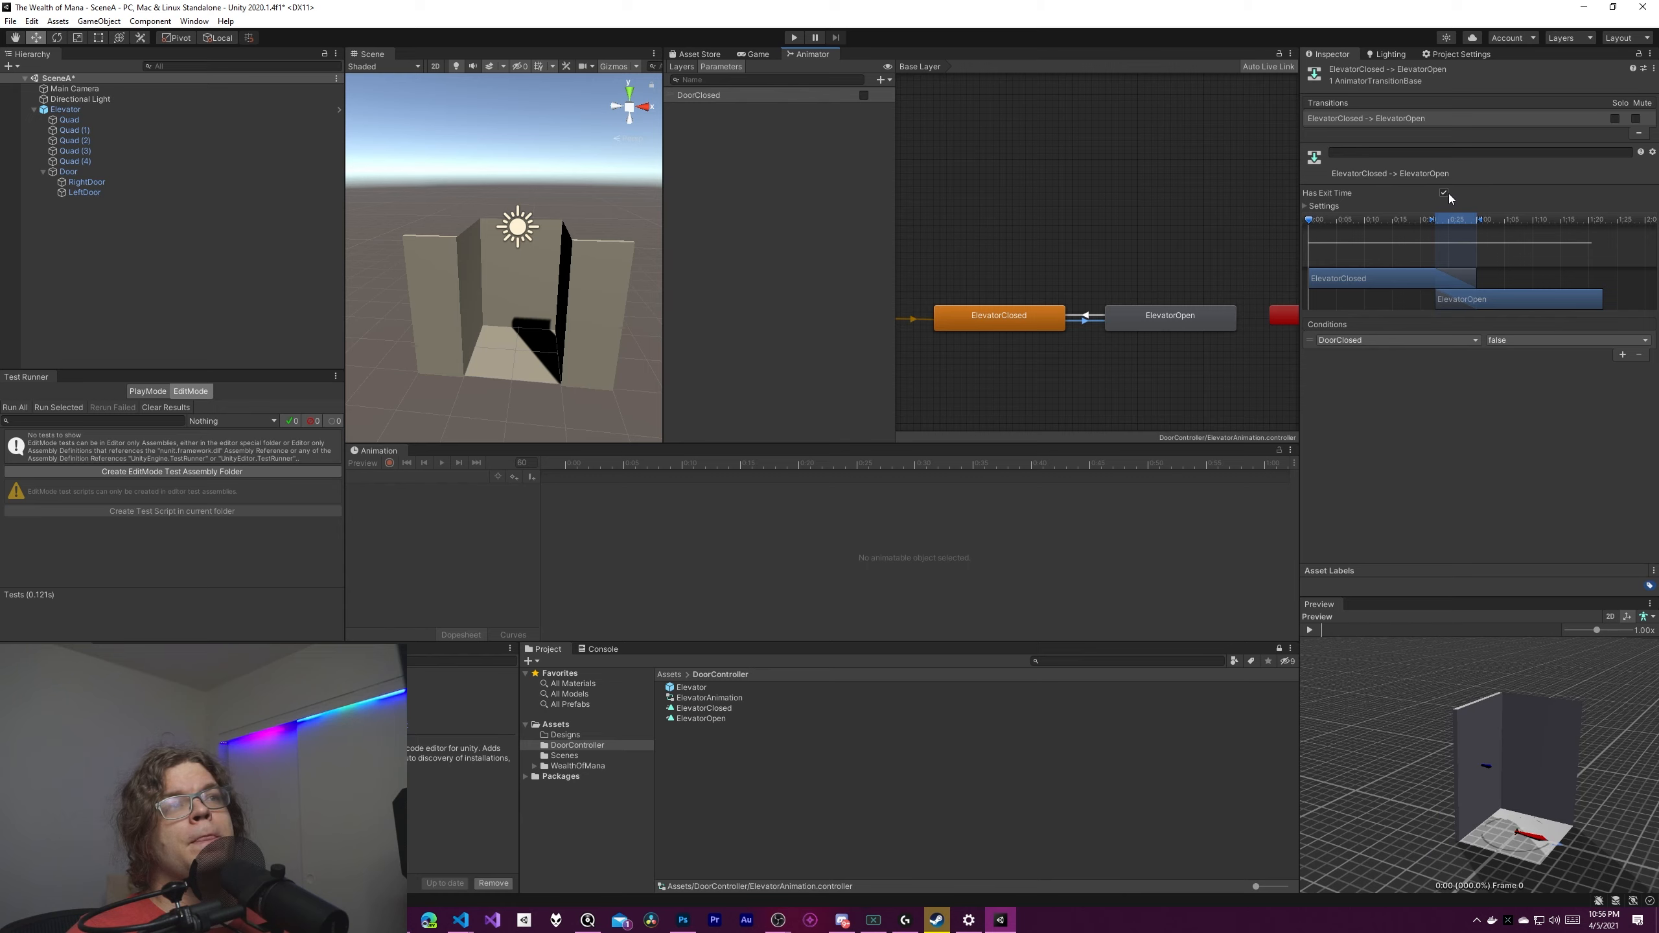
Run the scene, toggle DoorClosed on and off while watching the Animator graph, examine the ElevatorClosed to ElevatorOpen transition settings, and stop playback.
left_click(795, 38)
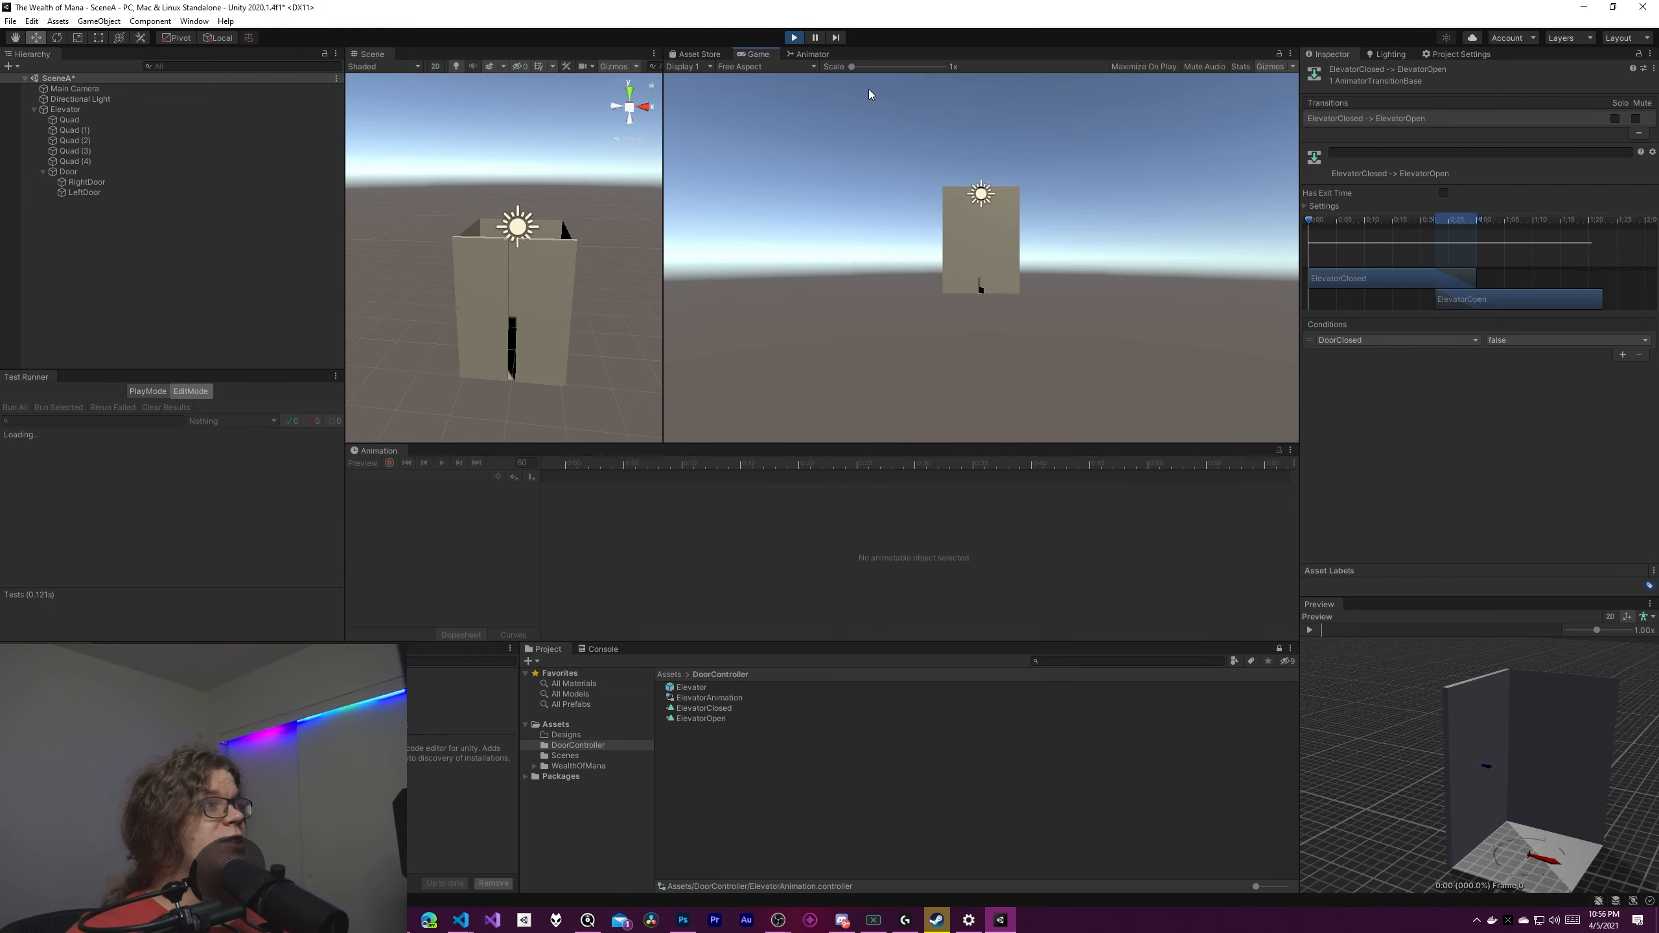
left_click(808, 55)
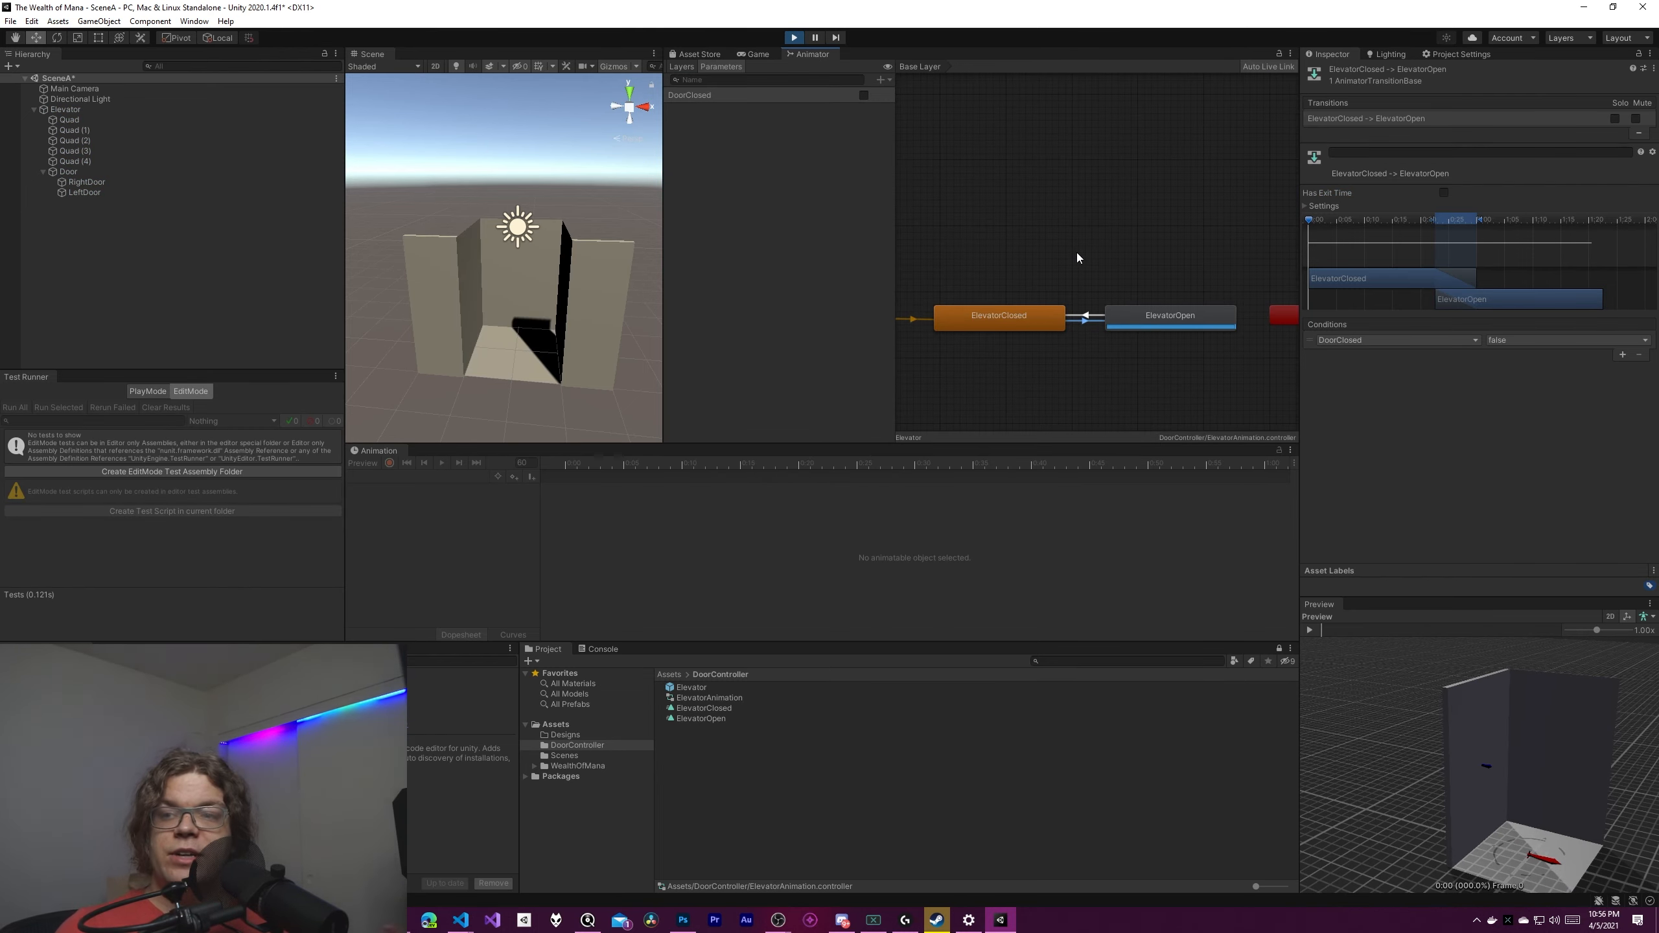
left_click(863, 96)
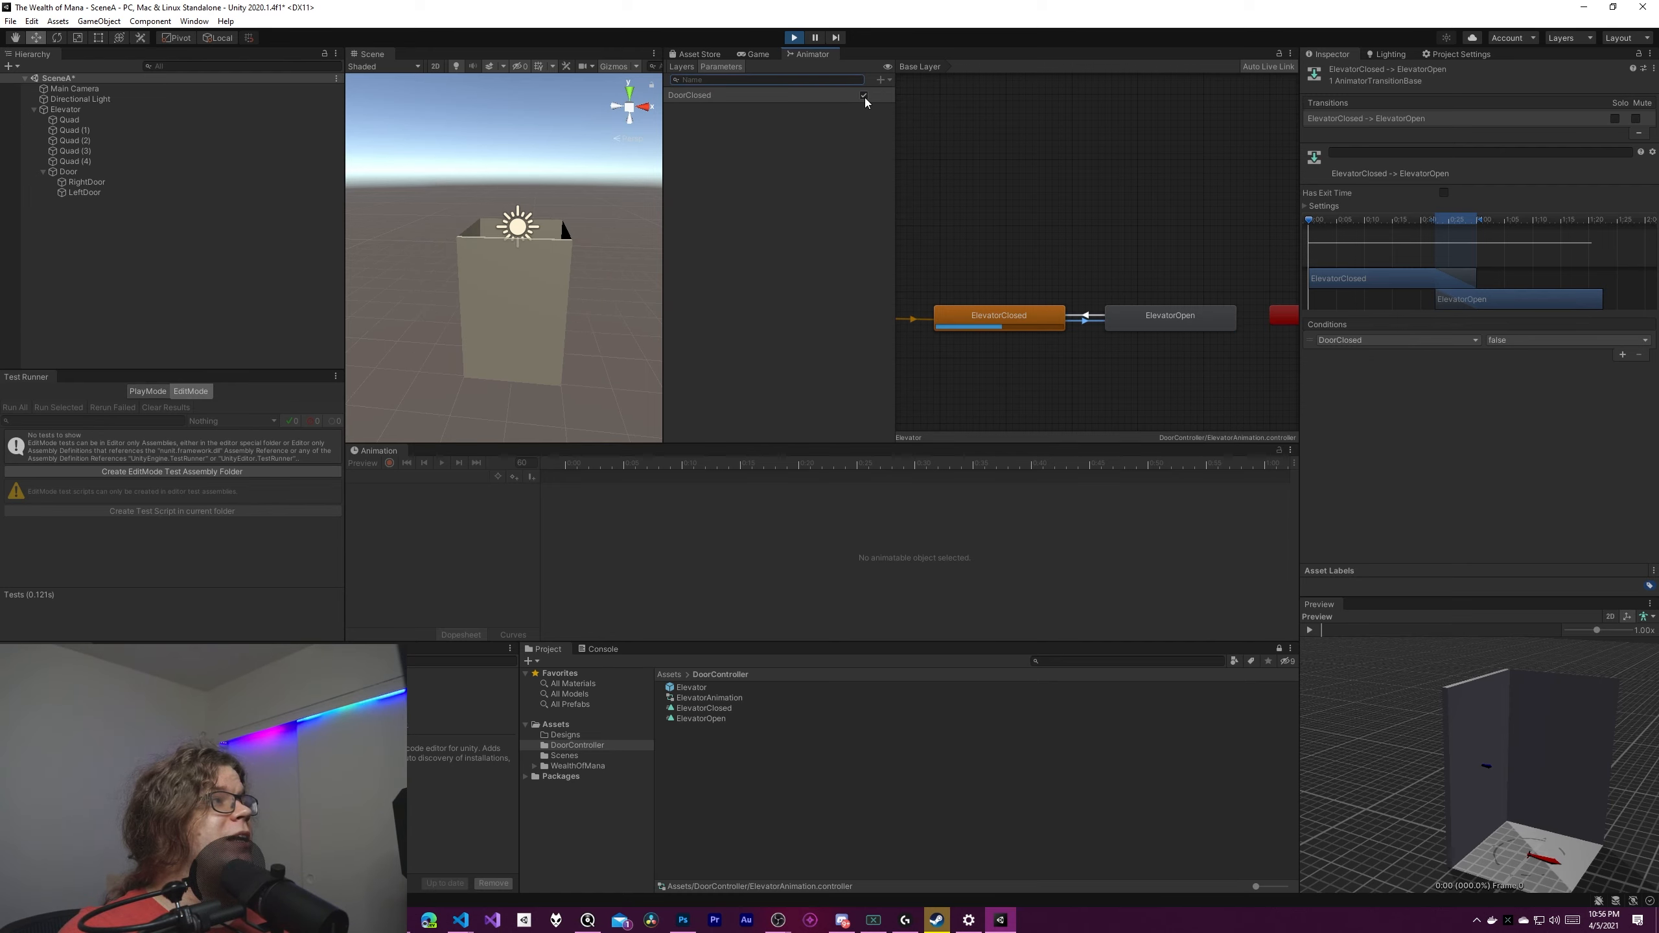
left_click(863, 95)
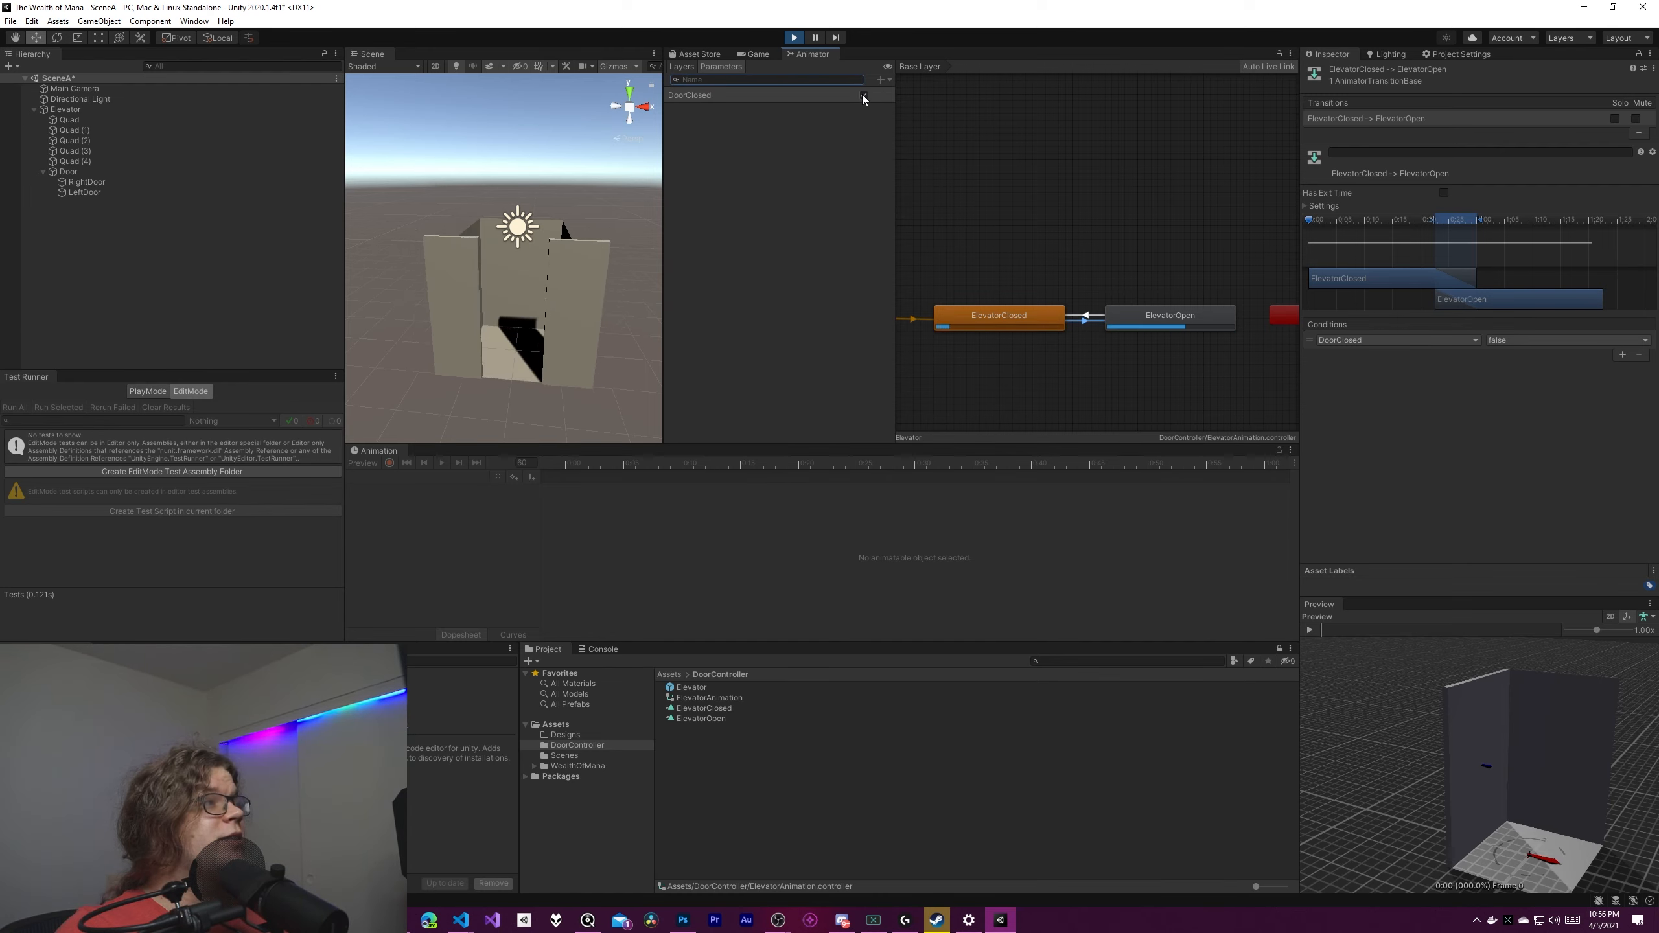
left_click(863, 95)
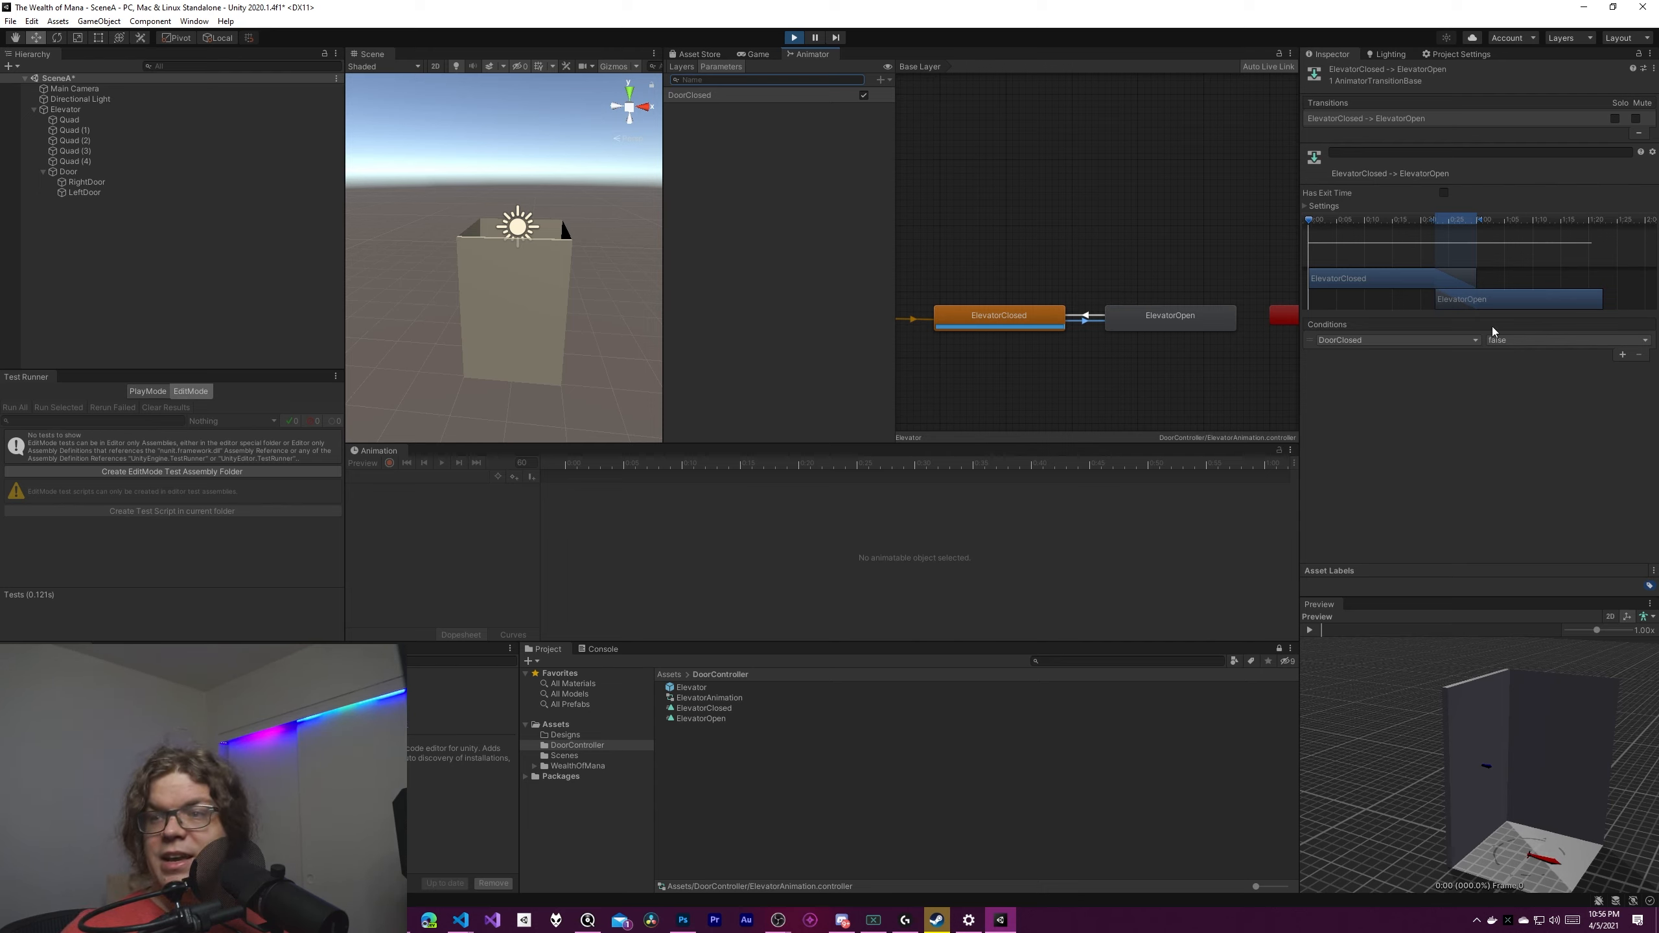
left_click(1309, 206)
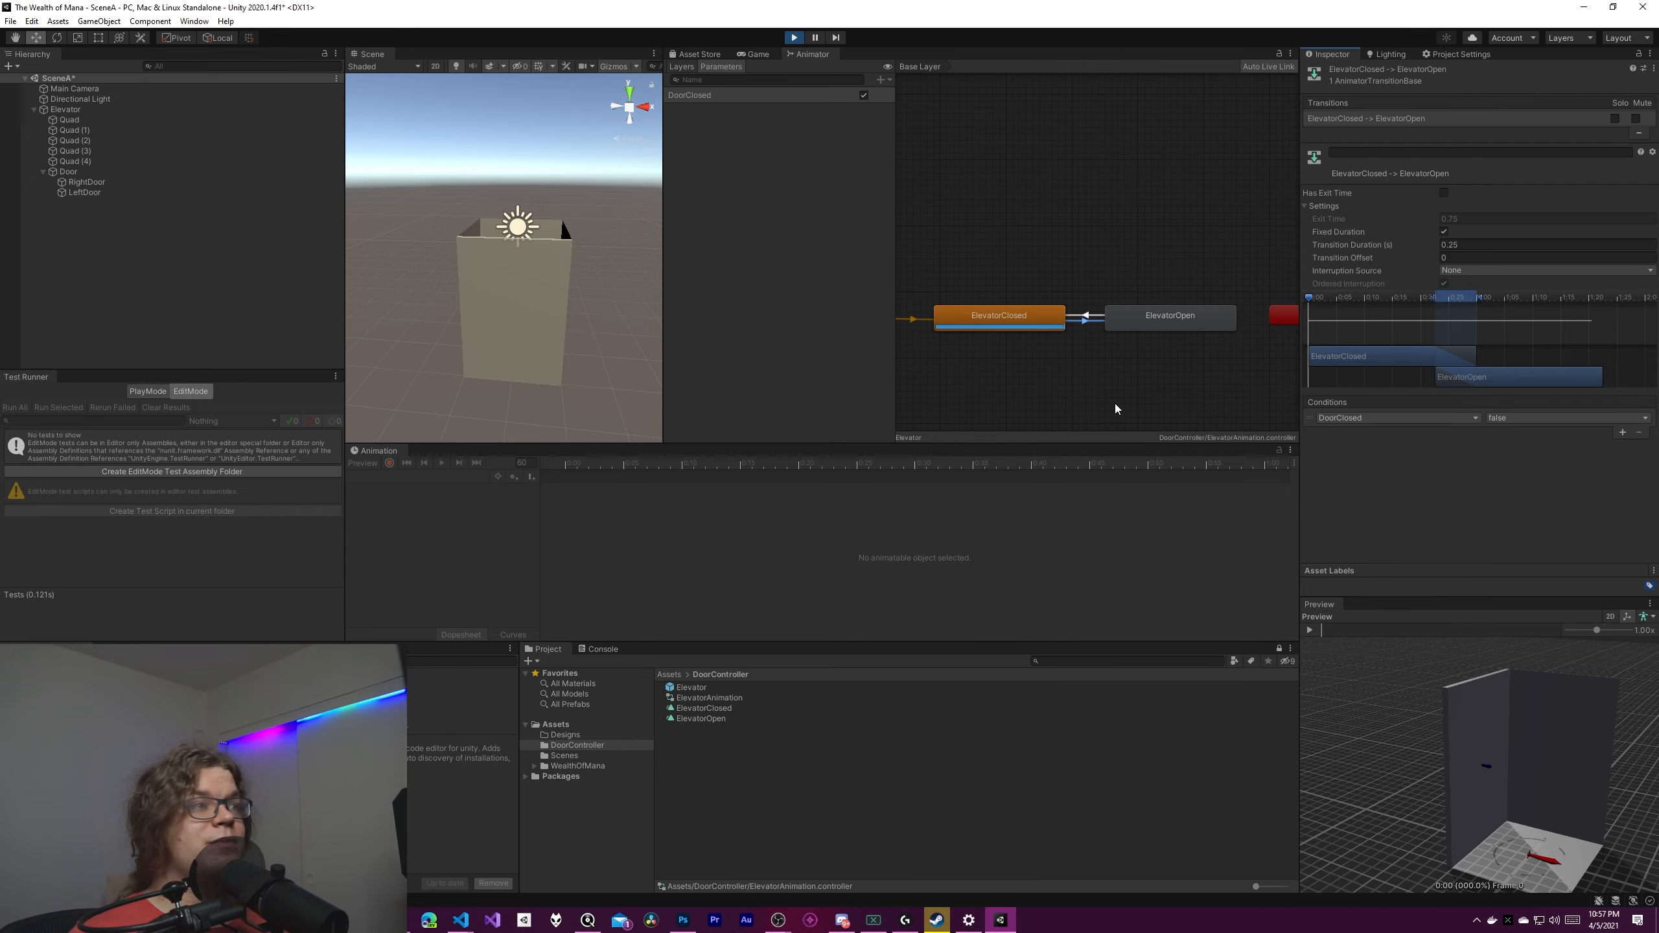
left_click(794, 37)
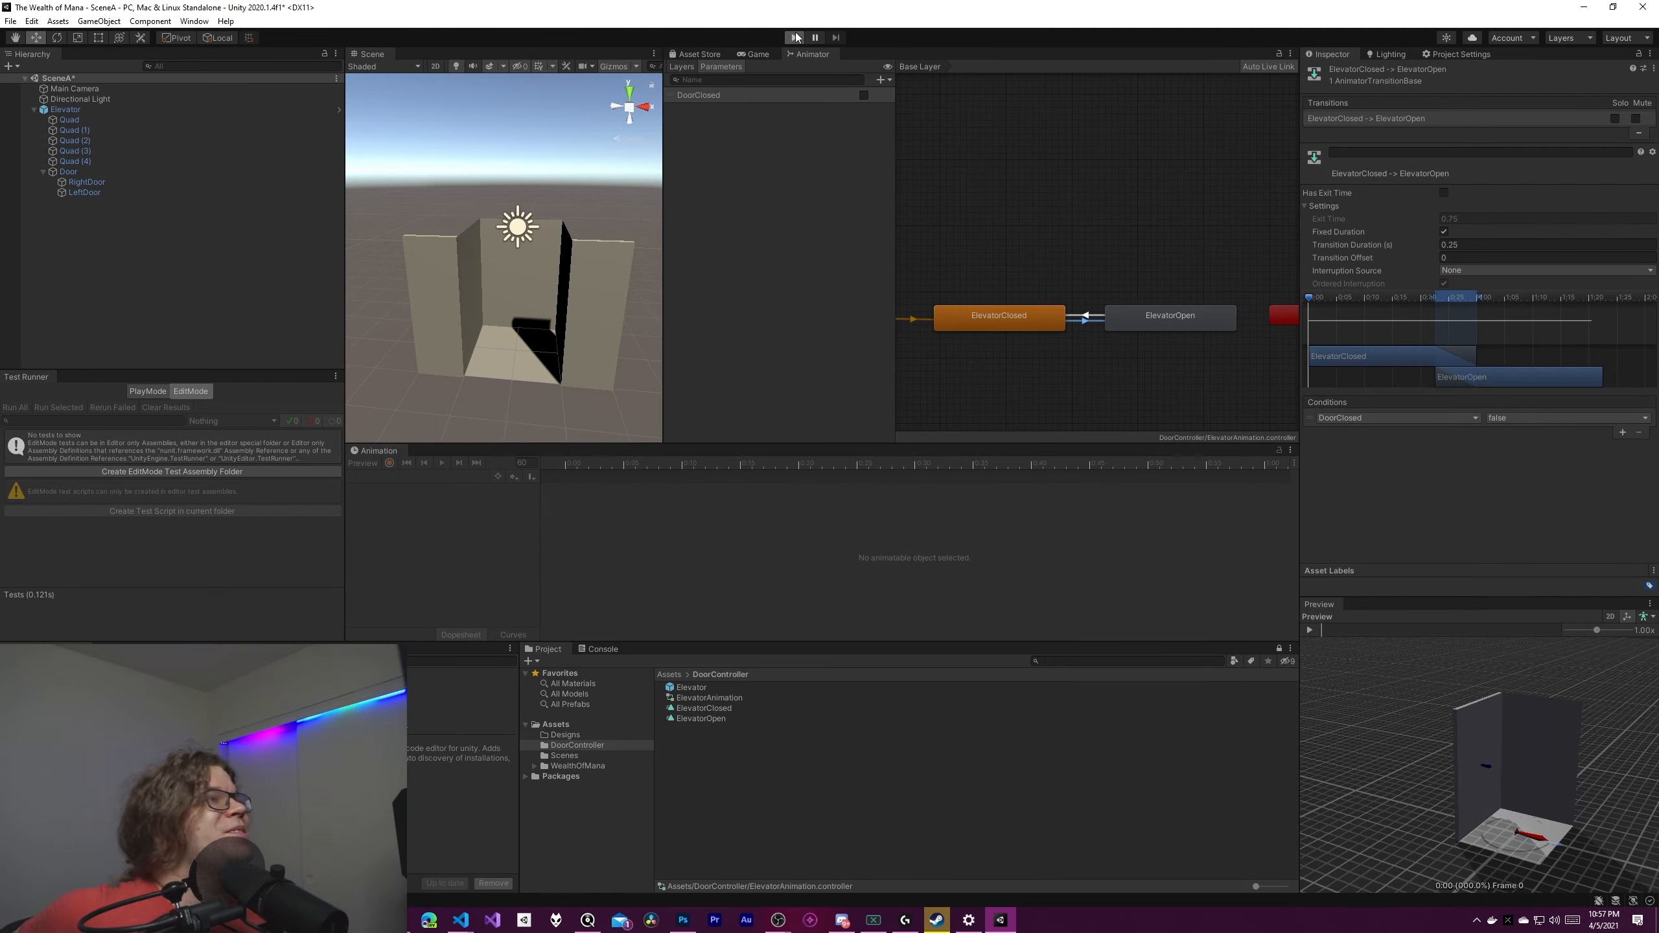
Run the scene again to watch the elevator doors at startup in the Game view, and stop playback.
left_click(795, 37)
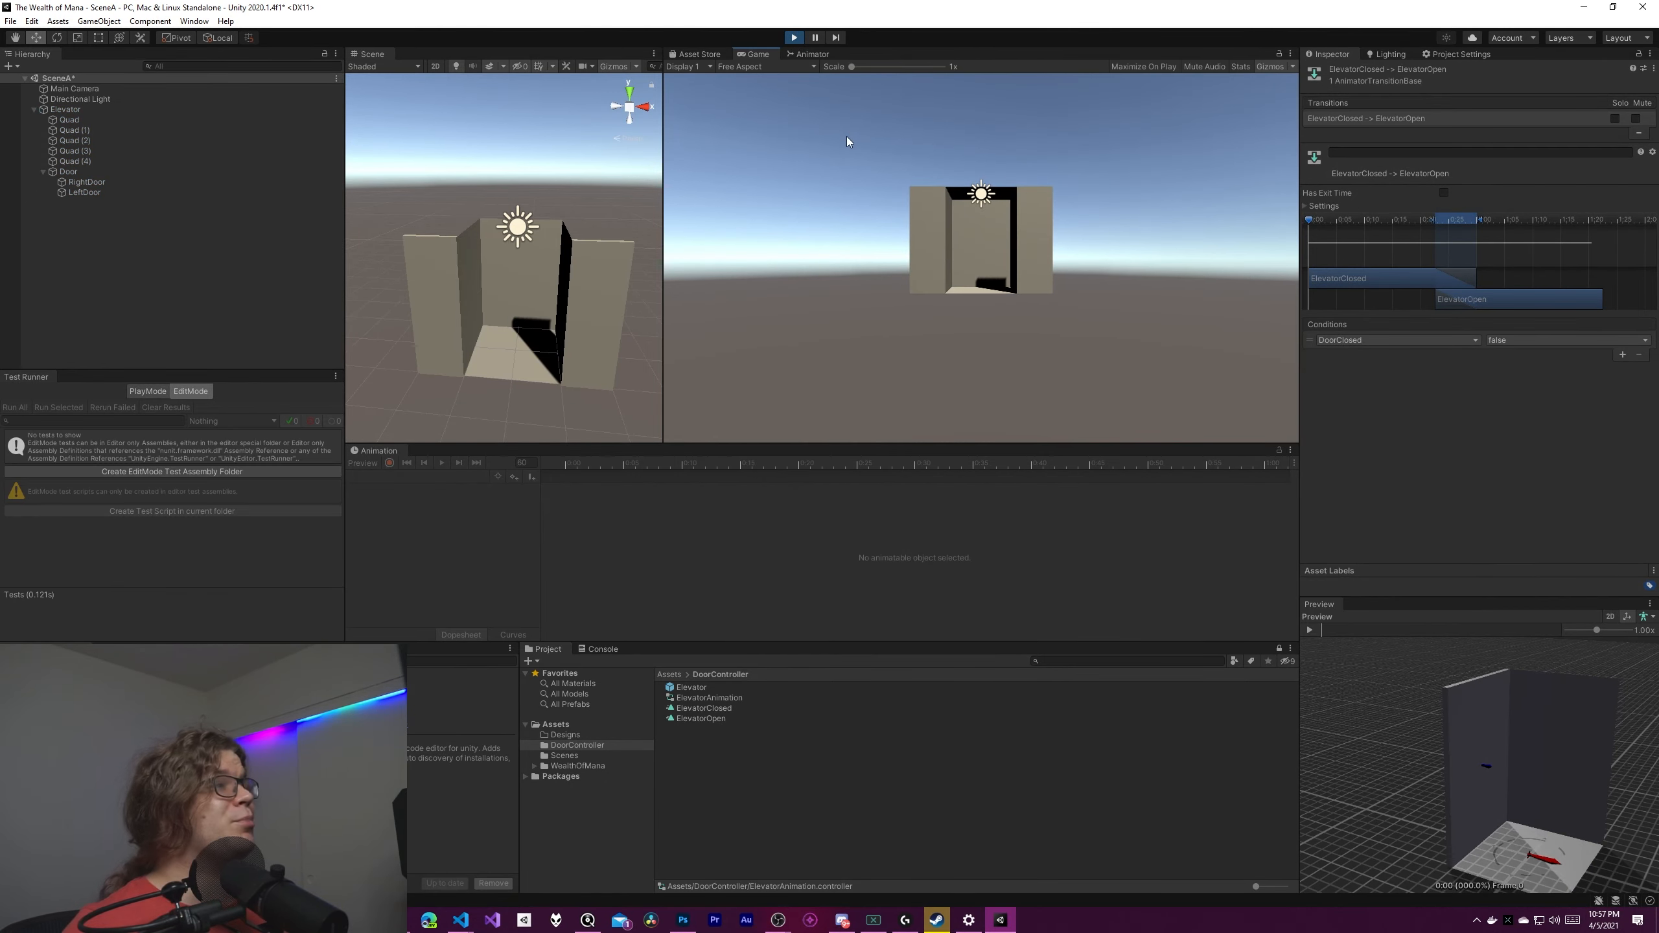
left_click(795, 37)
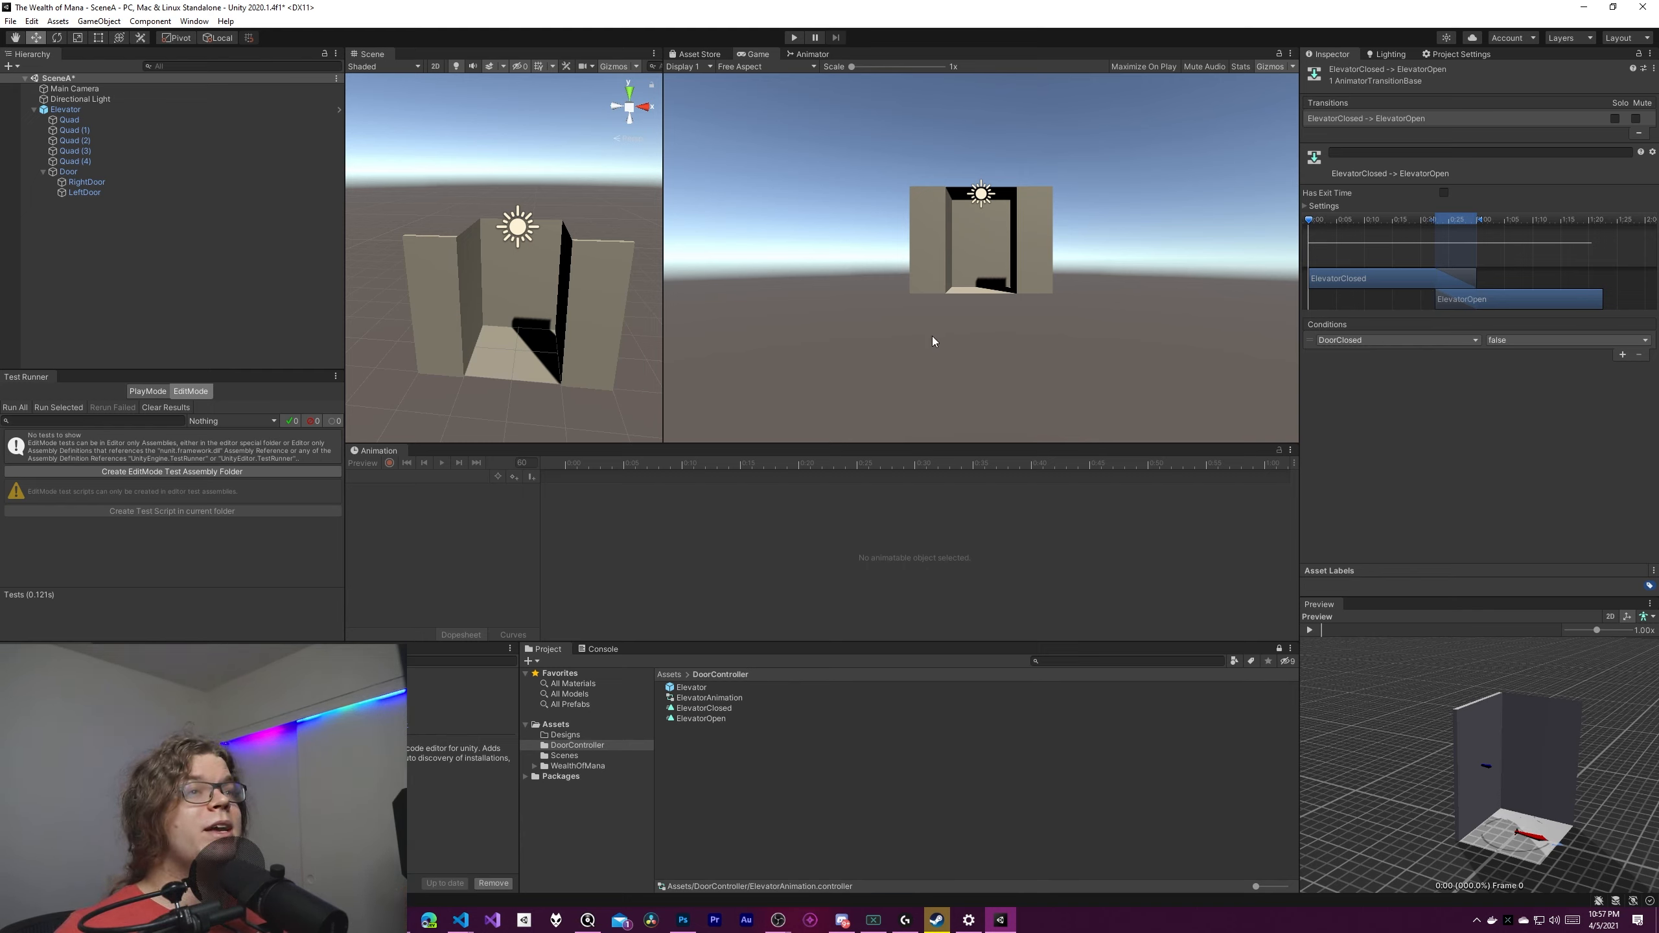
Create an animation clip named ElevatorOpening in the DoorController folder.
right_click(718, 797)
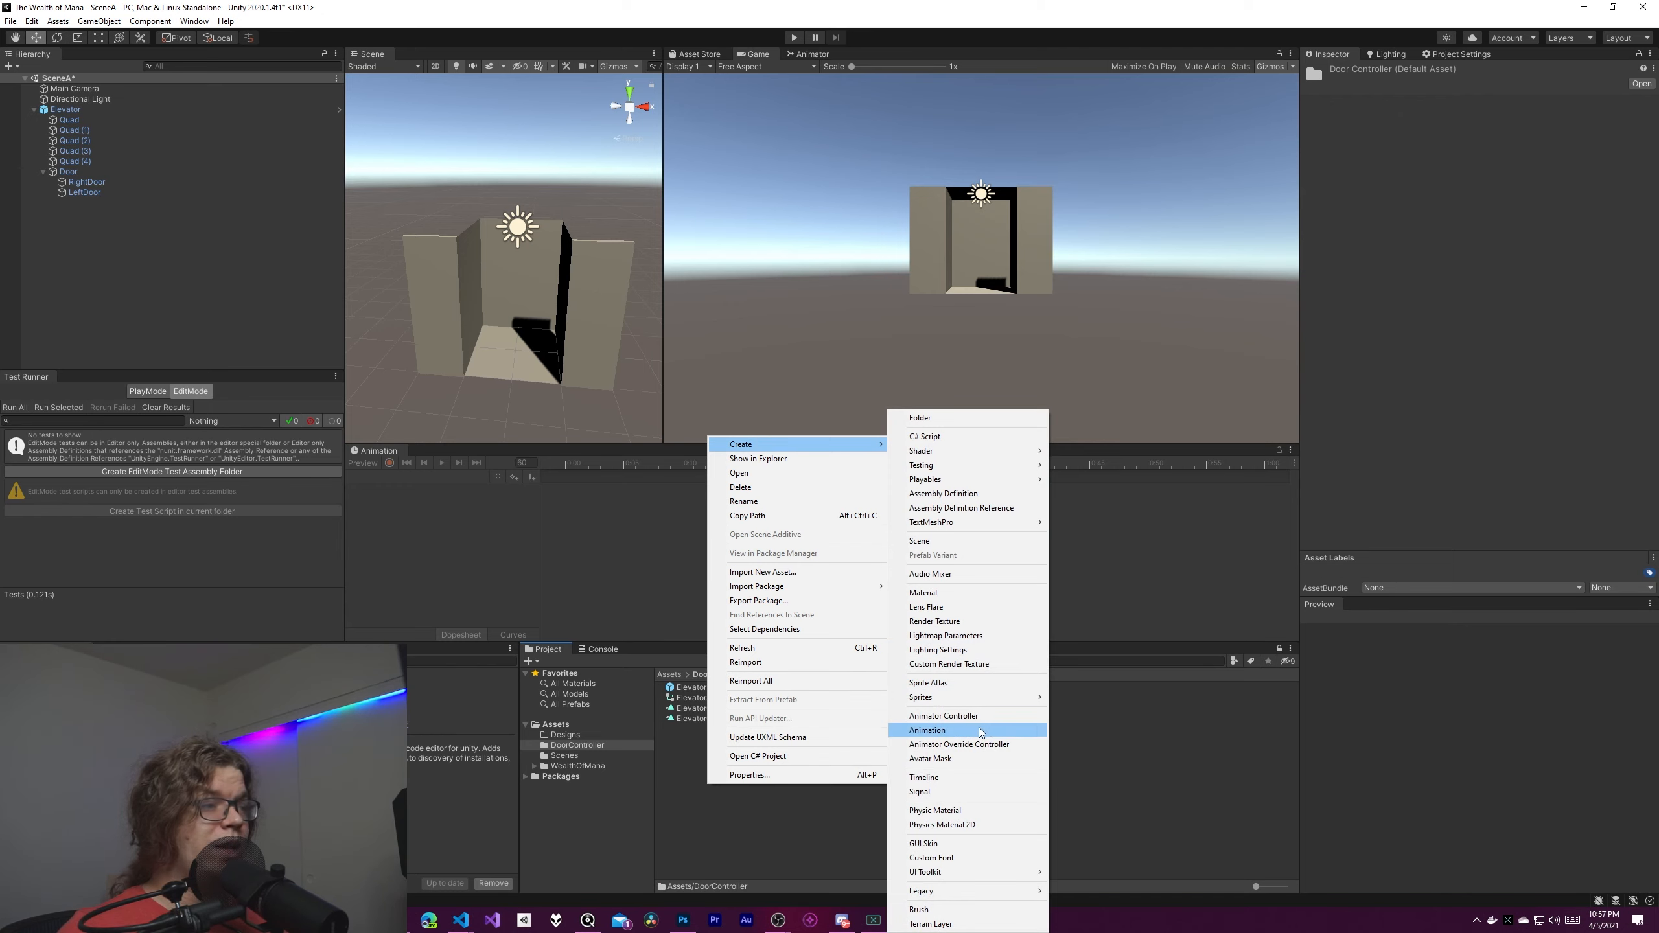
left_click(933, 729)
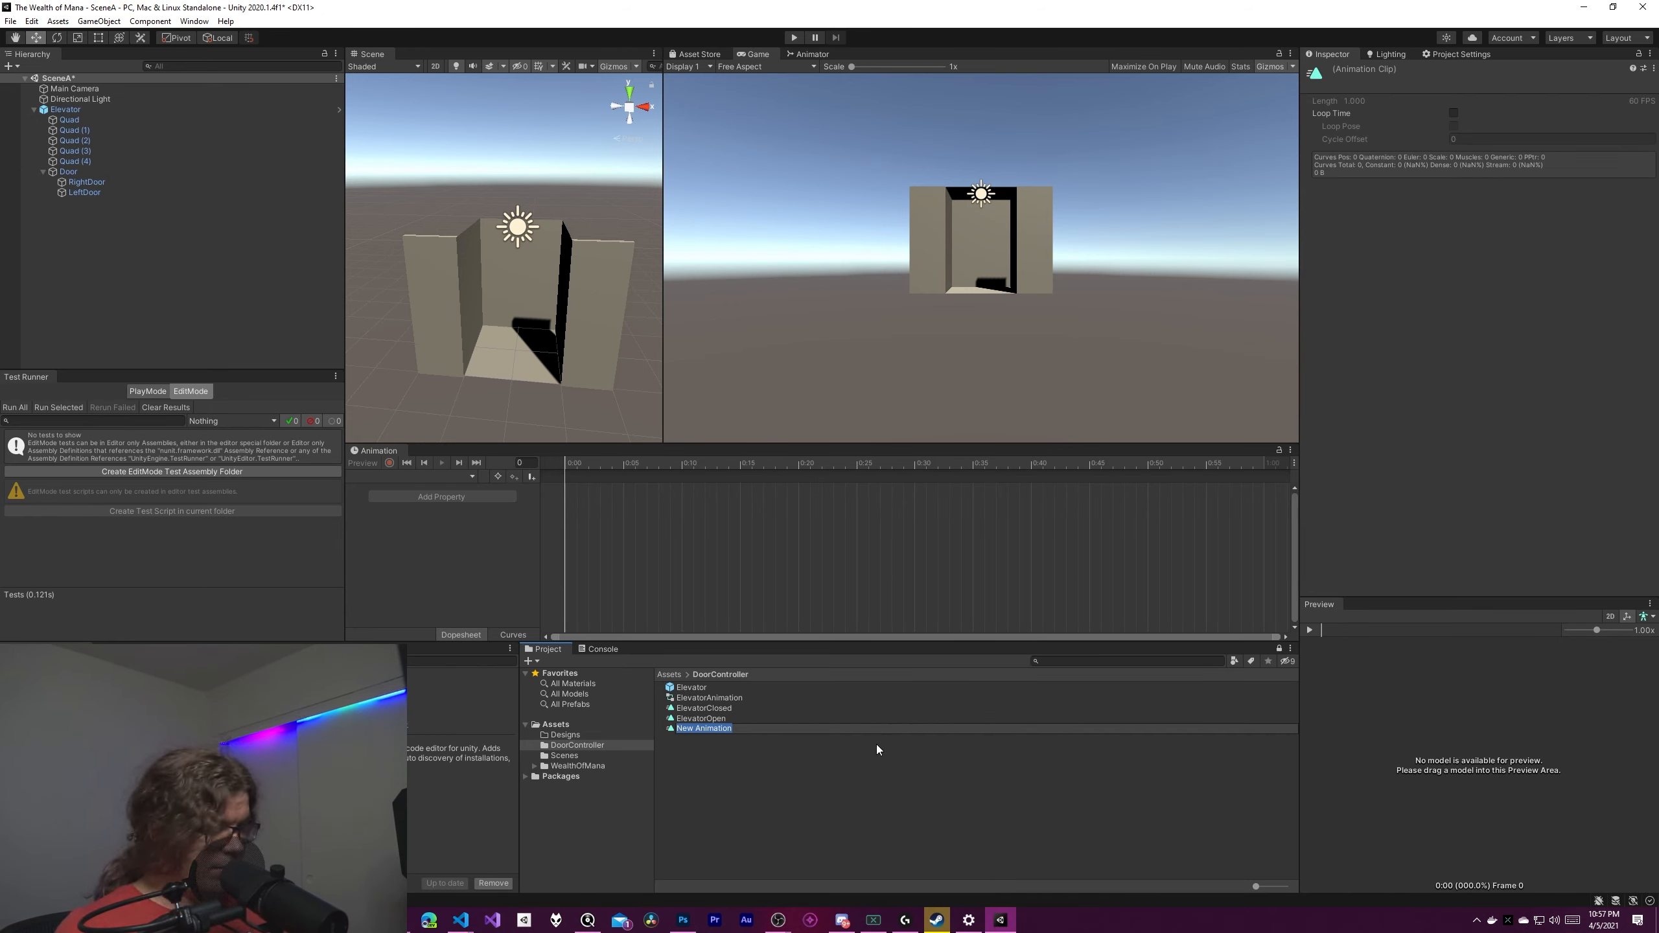
type("Elev")
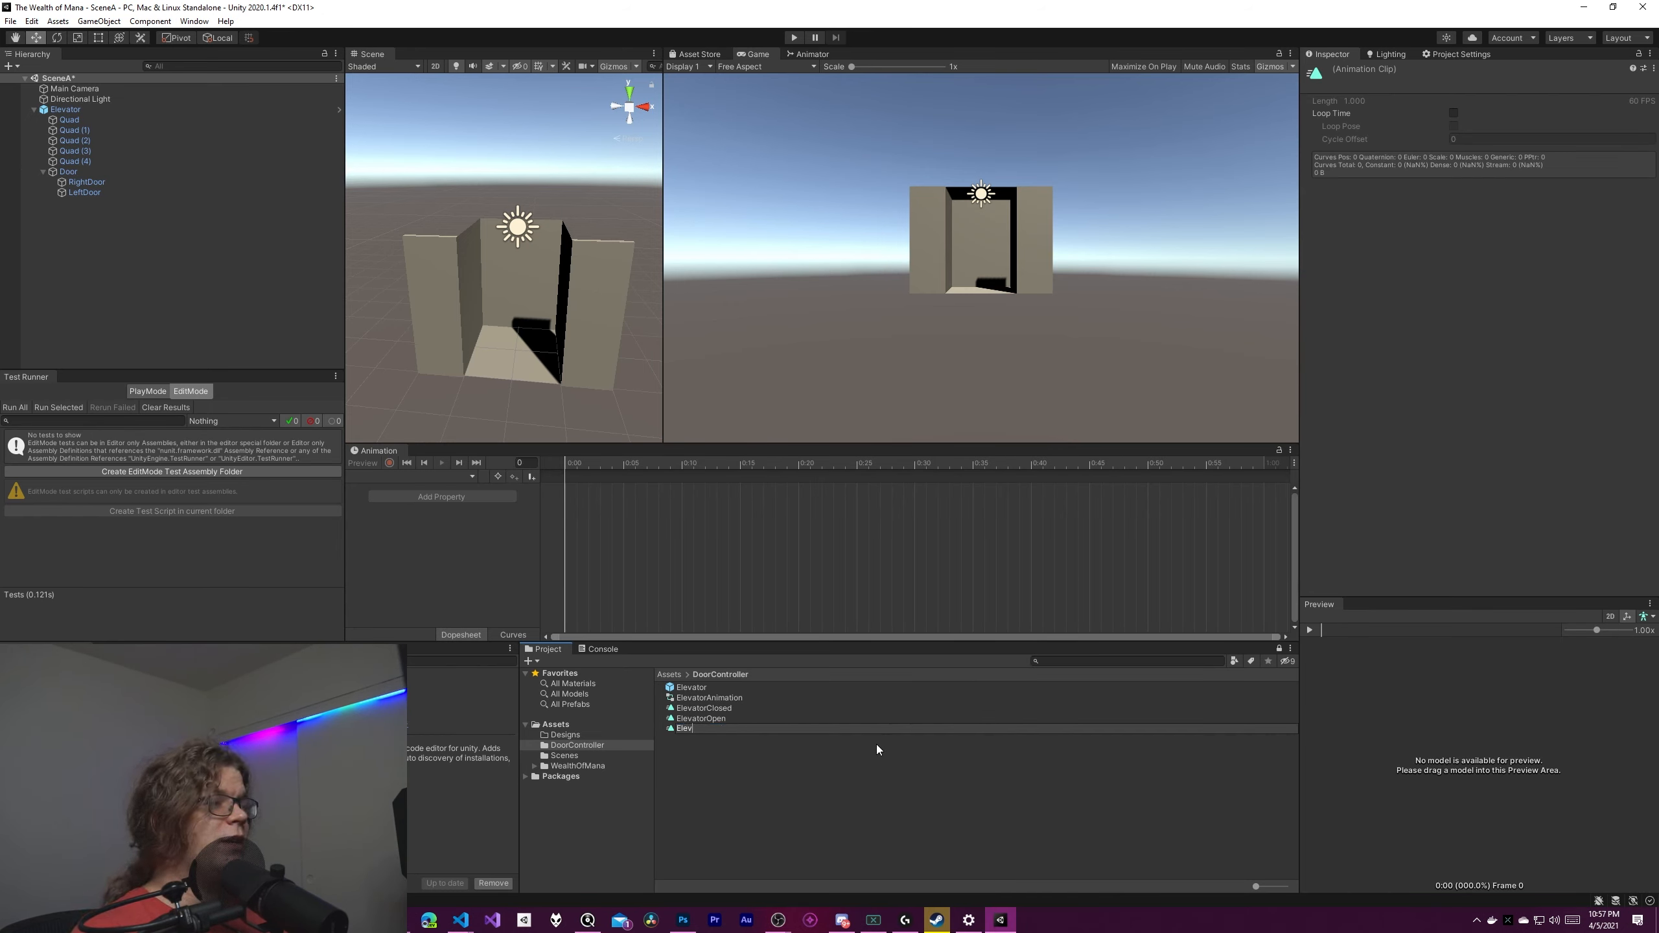
type("atorOpening")
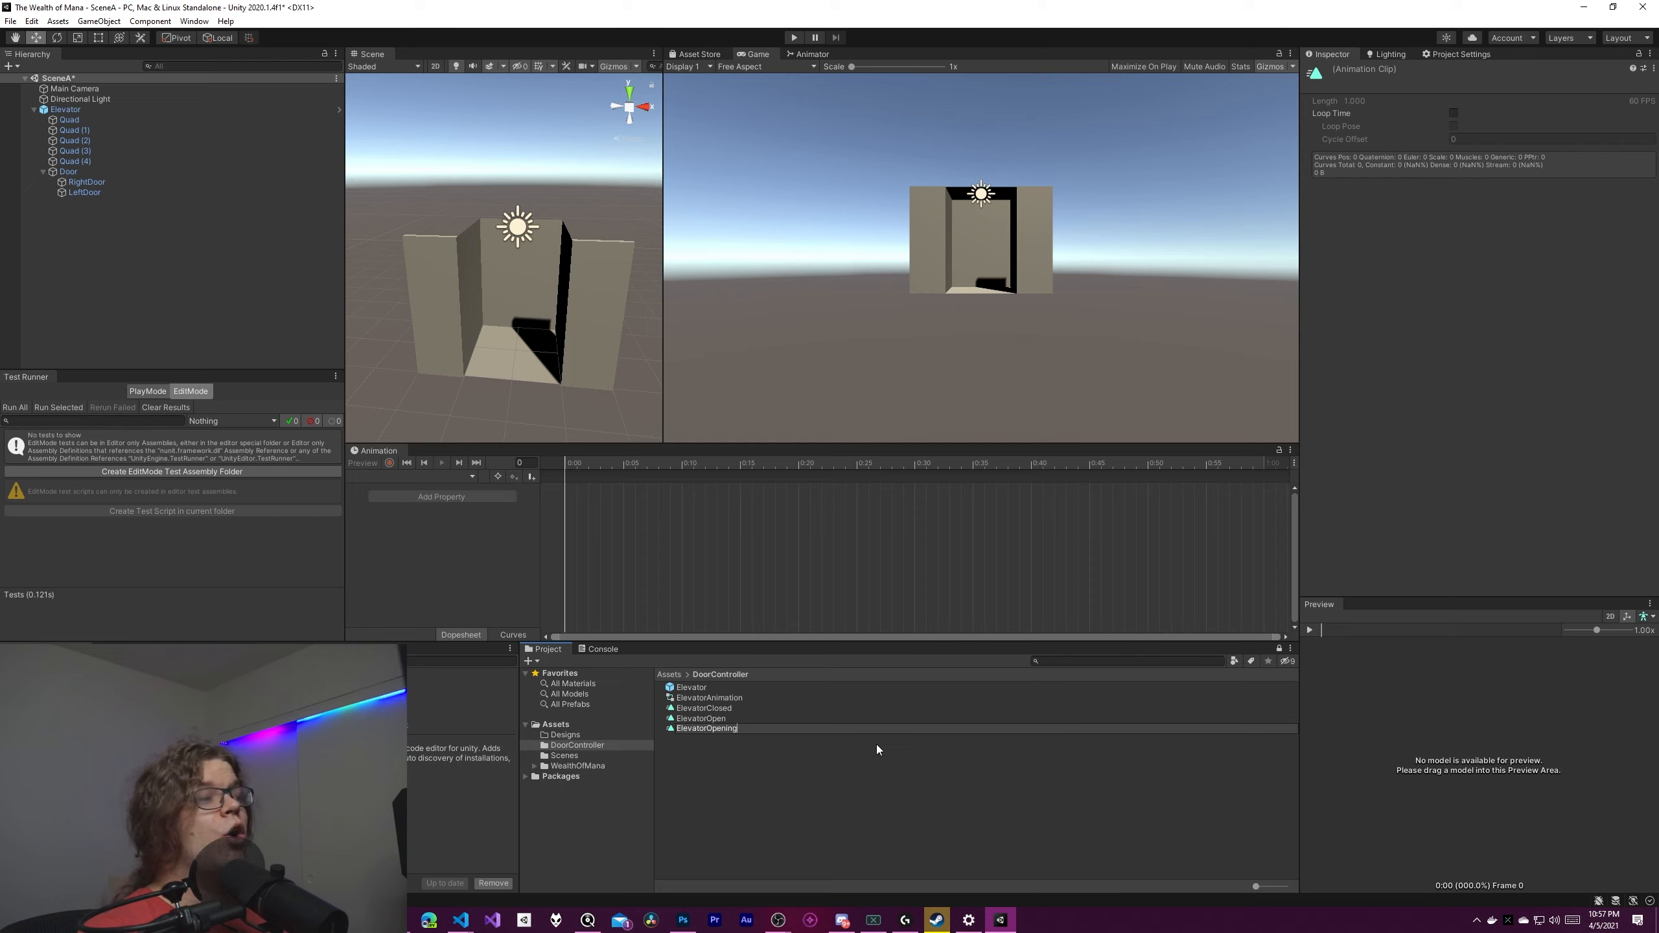
key("Return")
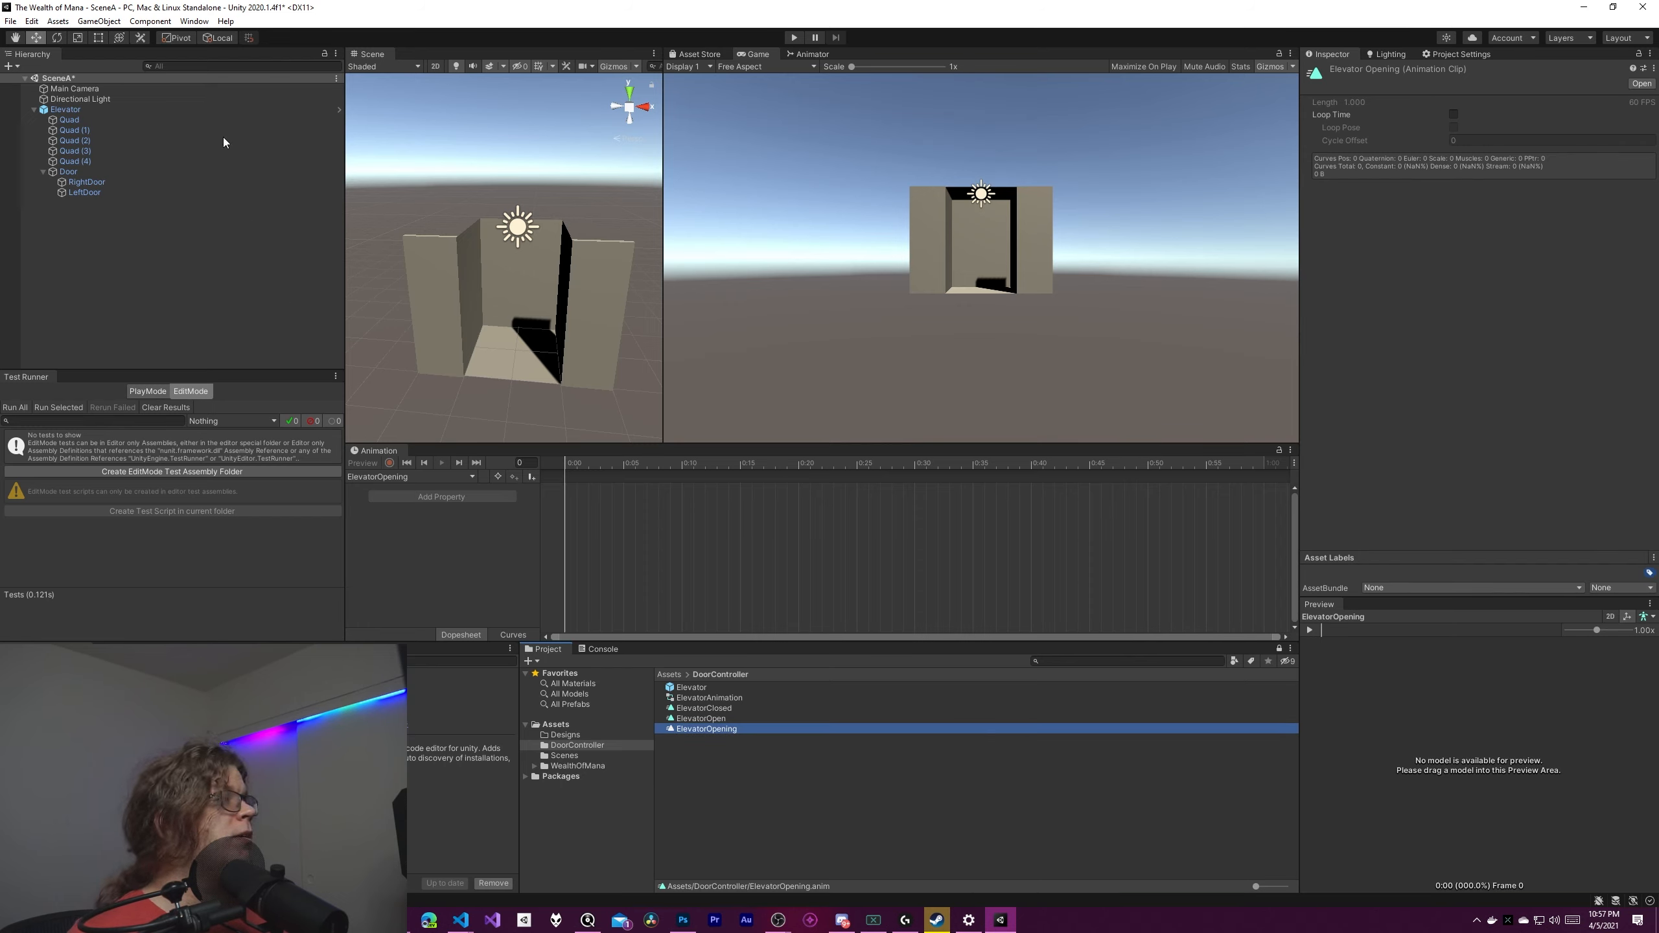
Add the ElevatorOpening clip as a state above ElevatorOpen in the ElevatorAnimation controller graph.
left_click(706, 708)
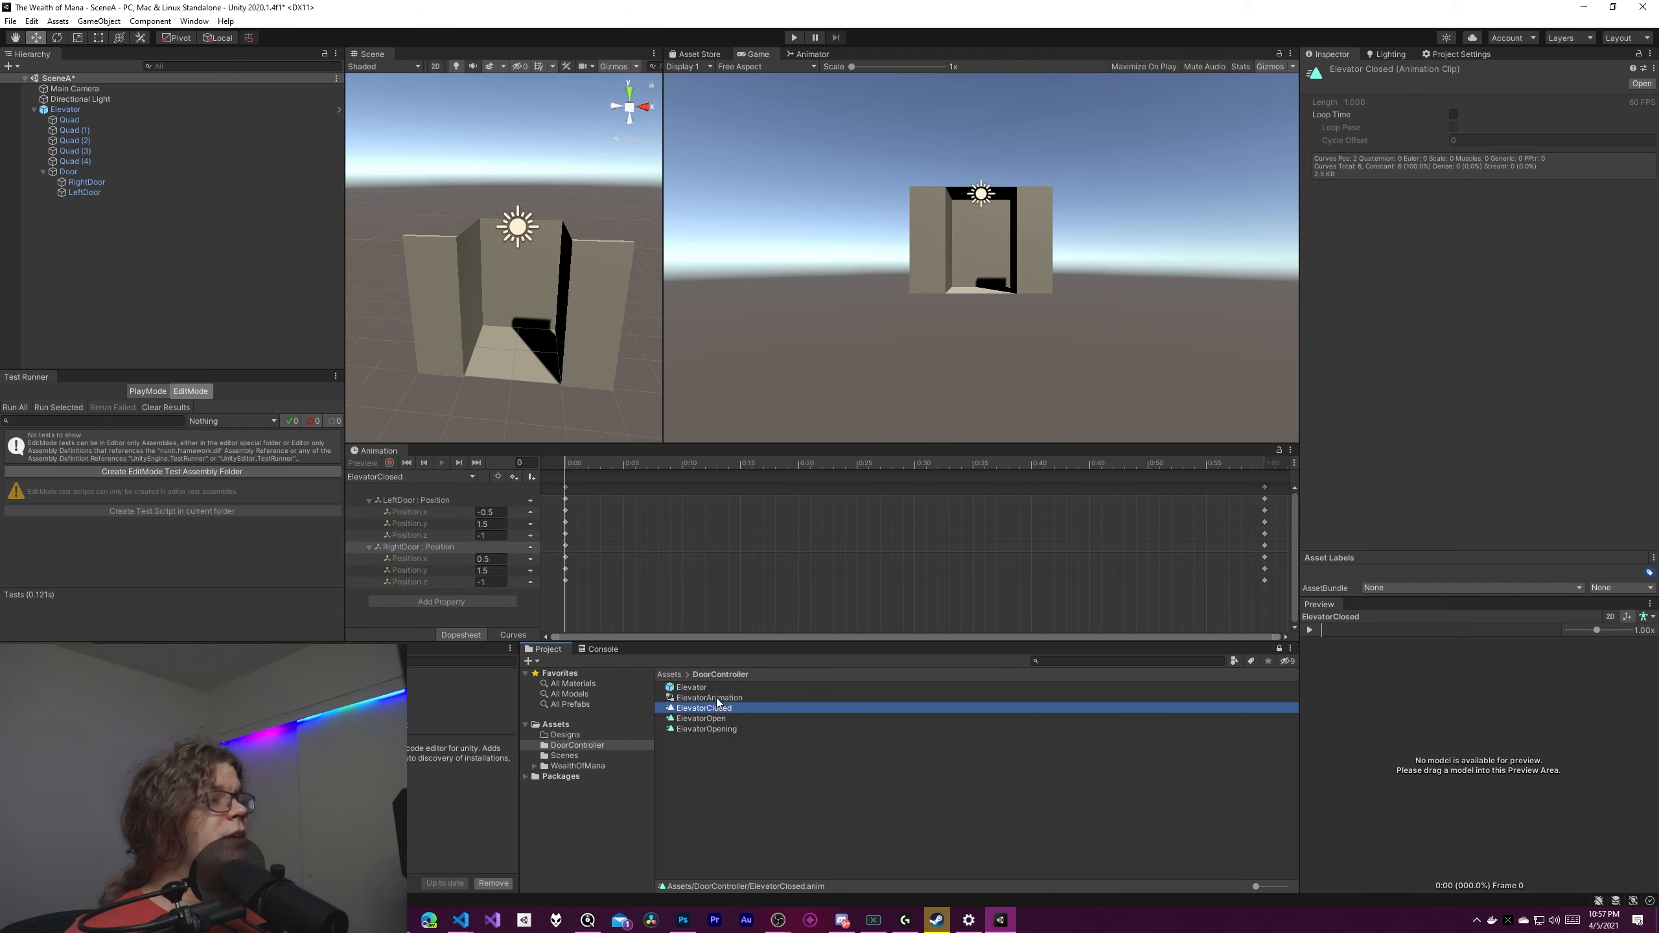
left_click(725, 697)
left_click(810, 55)
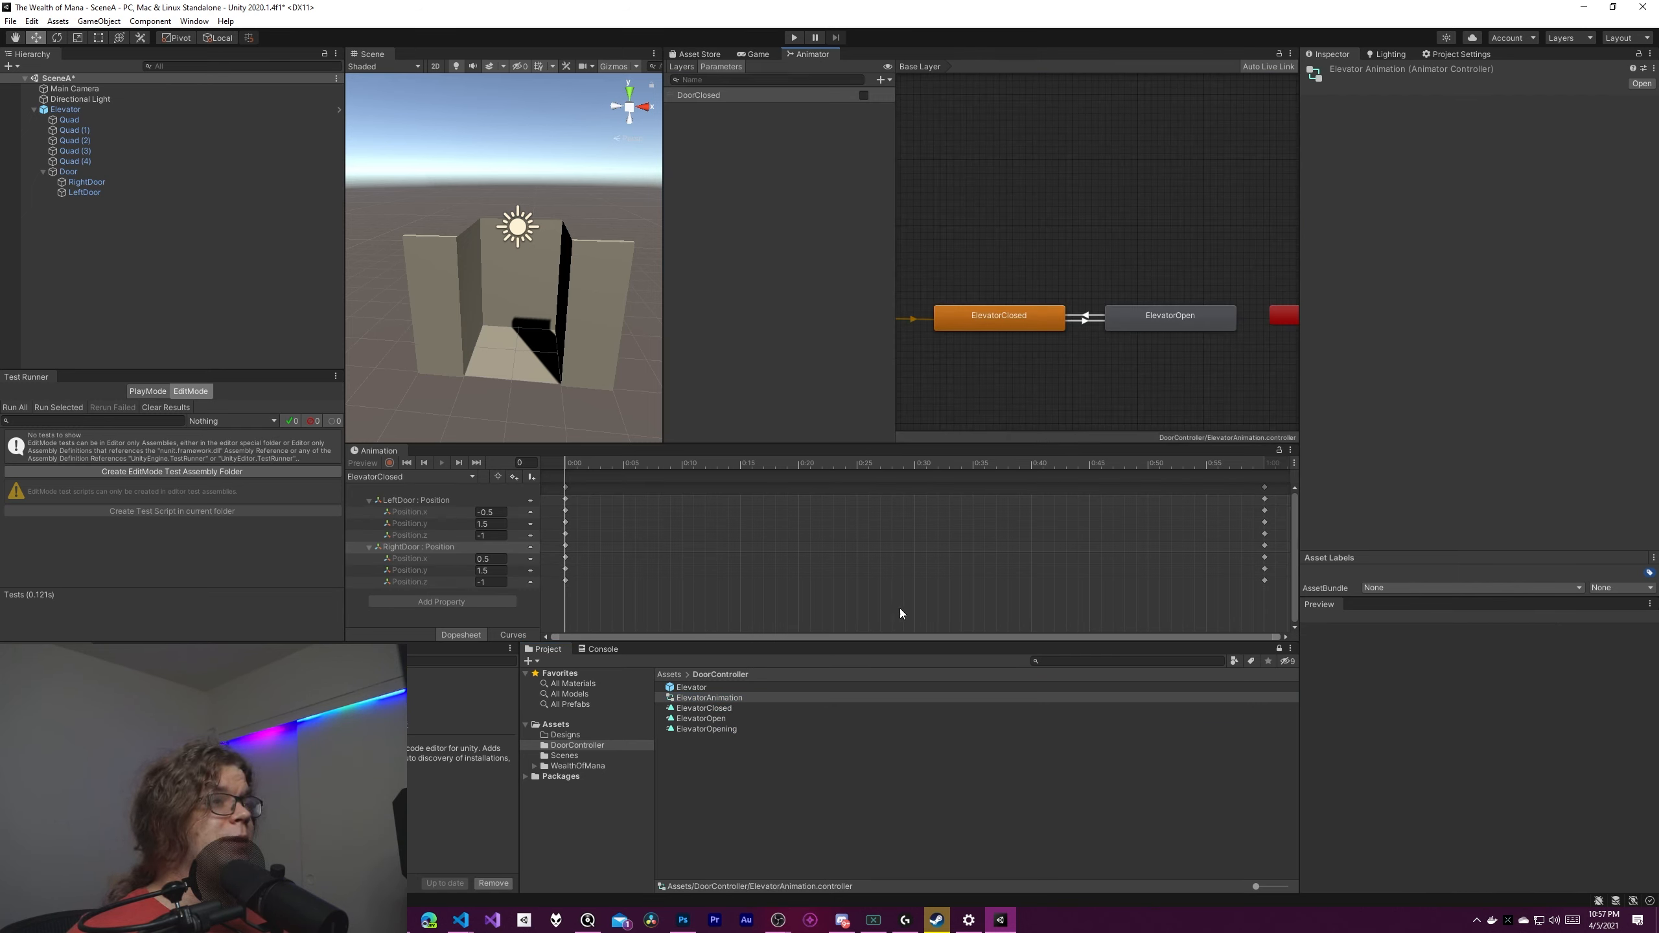
left_click_drag(705, 729, 1083, 252)
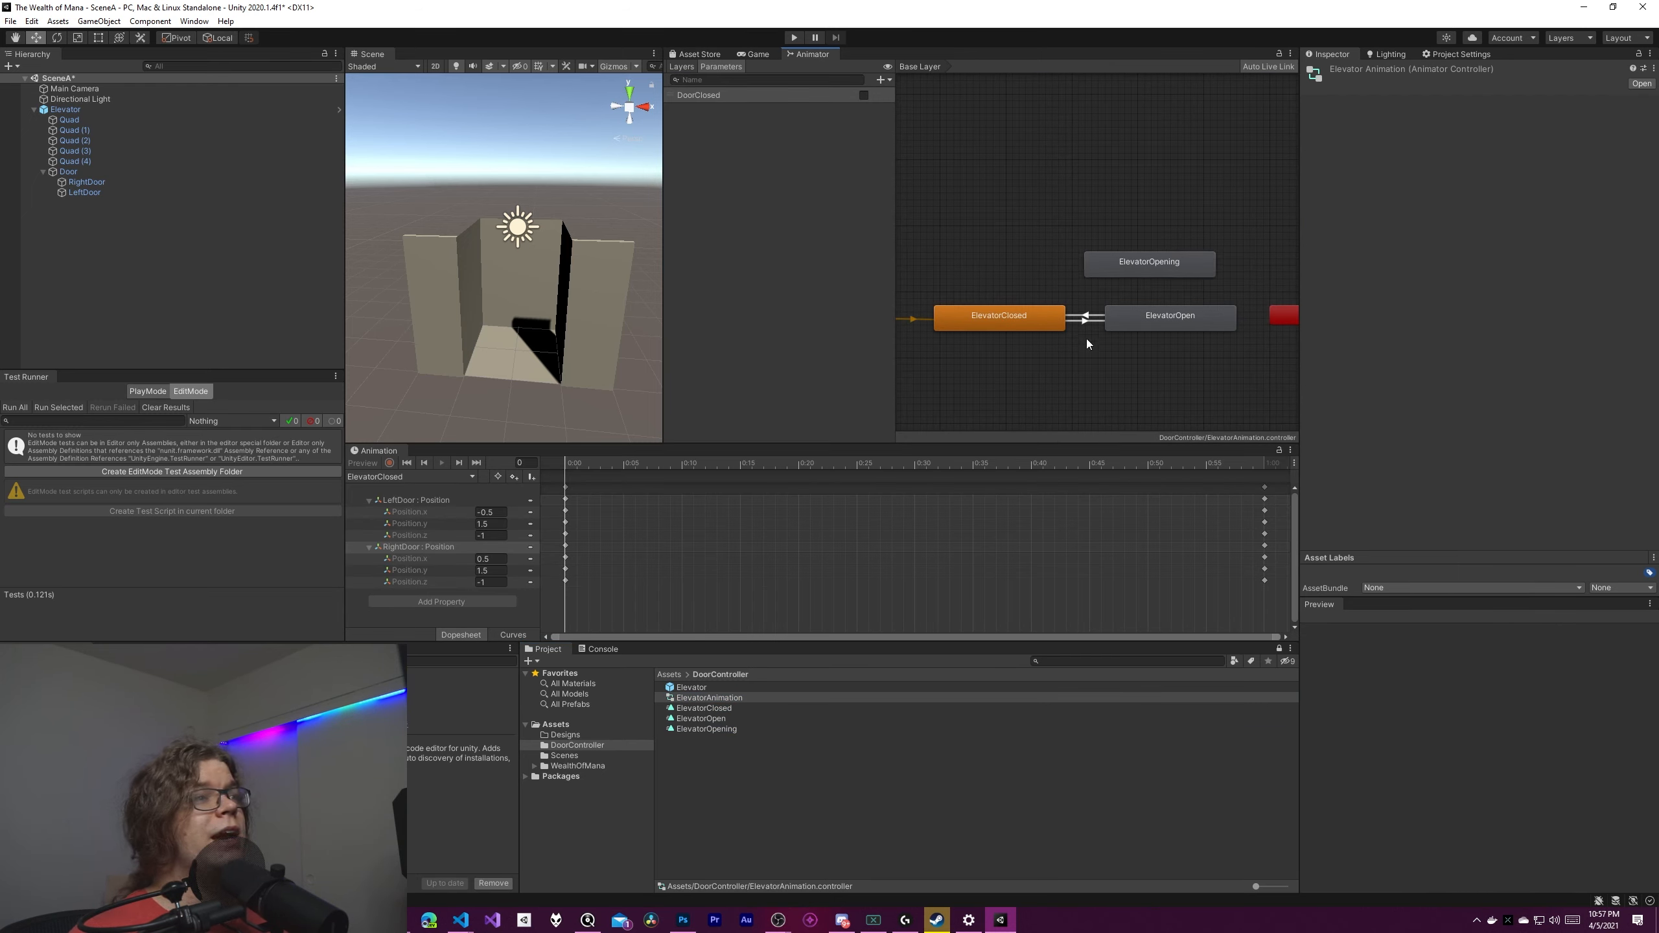
Replace the direct ElevatorClosed to ElevatorOpen transition with a path through ElevatorOpening, and place that state centrally above the other two.
left_click(1083, 323)
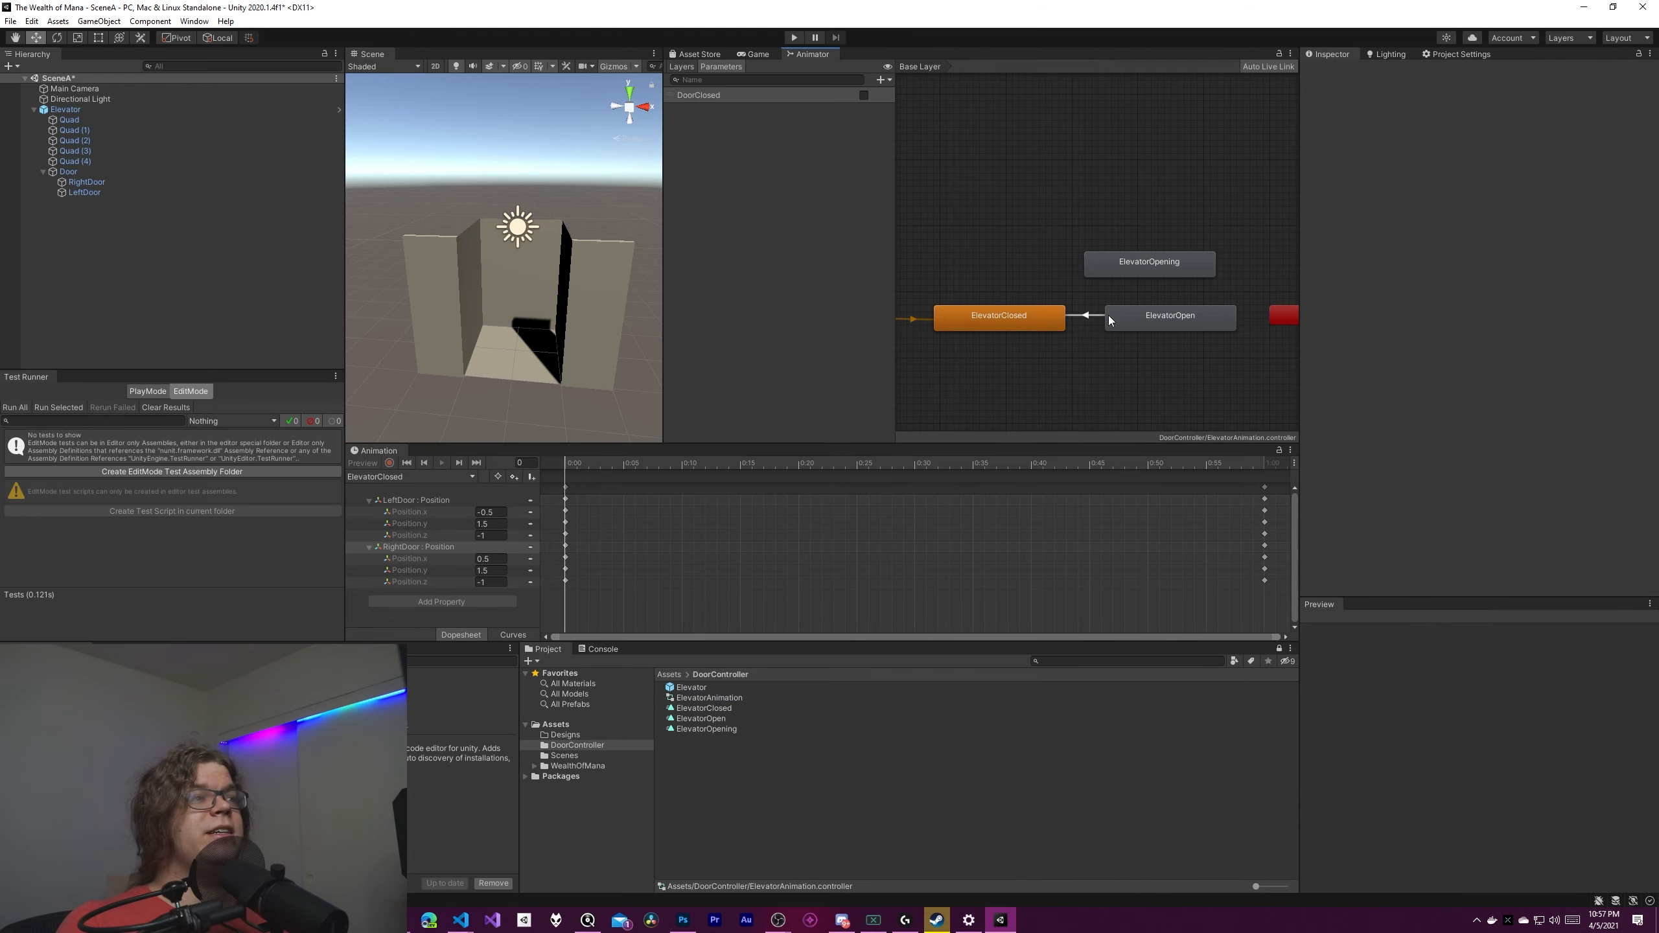
right_click(1050, 324)
left_click(1107, 333)
left_click(1118, 263)
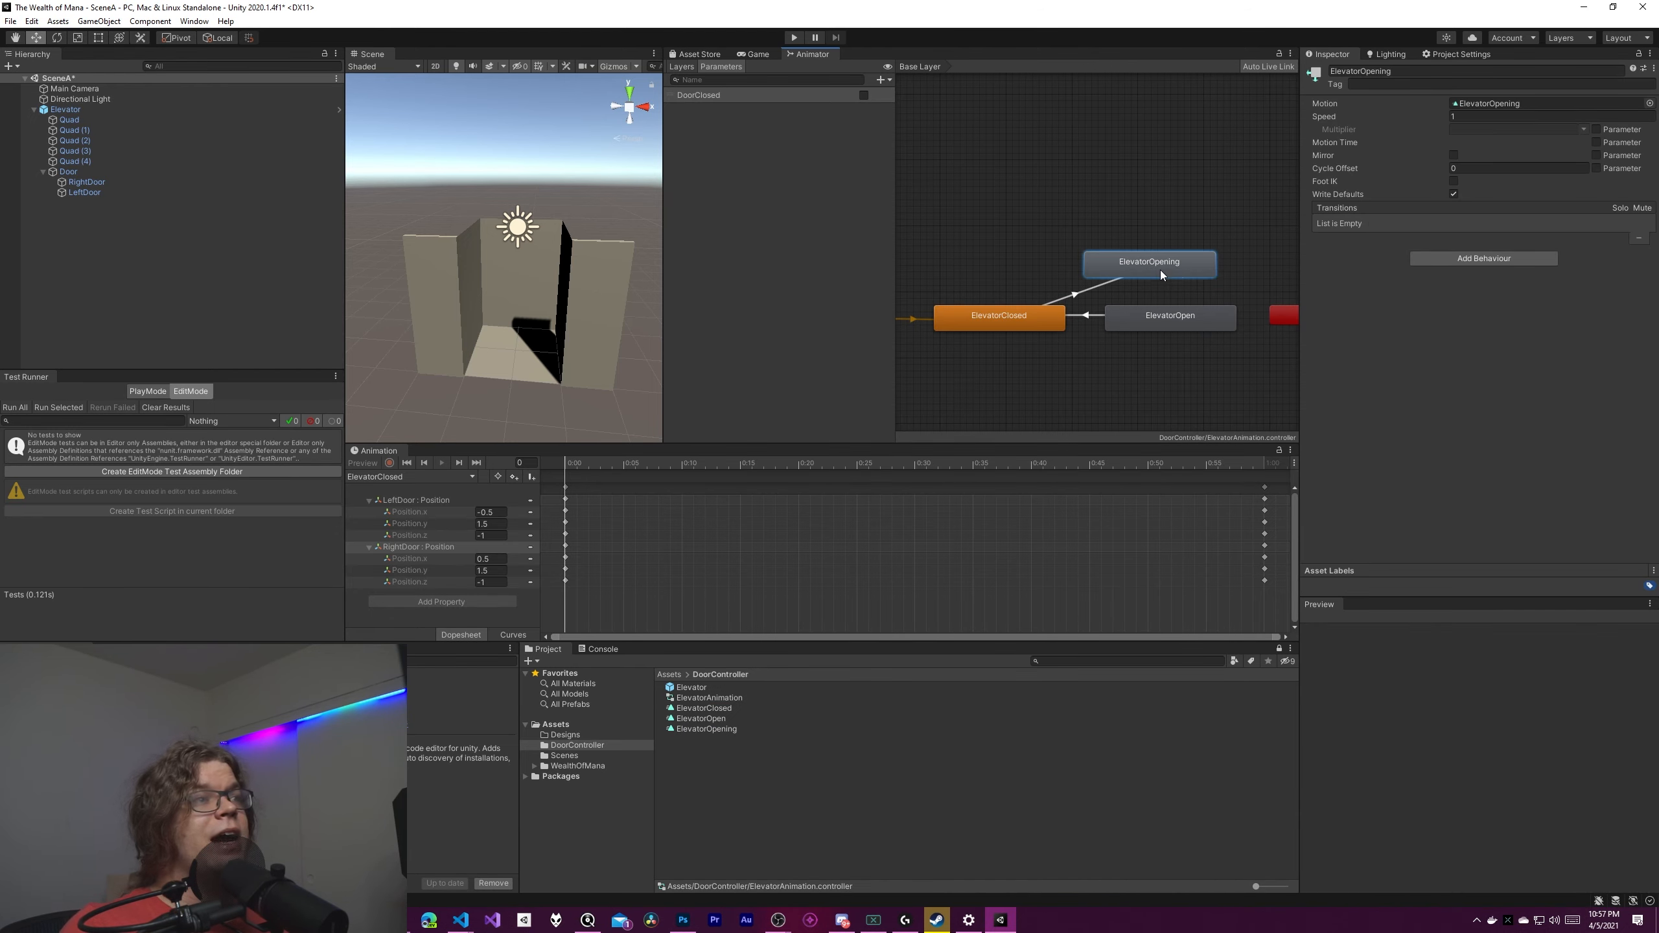
right_click(1160, 269)
left_click(1194, 276)
left_click(1179, 321)
left_click_drag(1150, 263, 1091, 244)
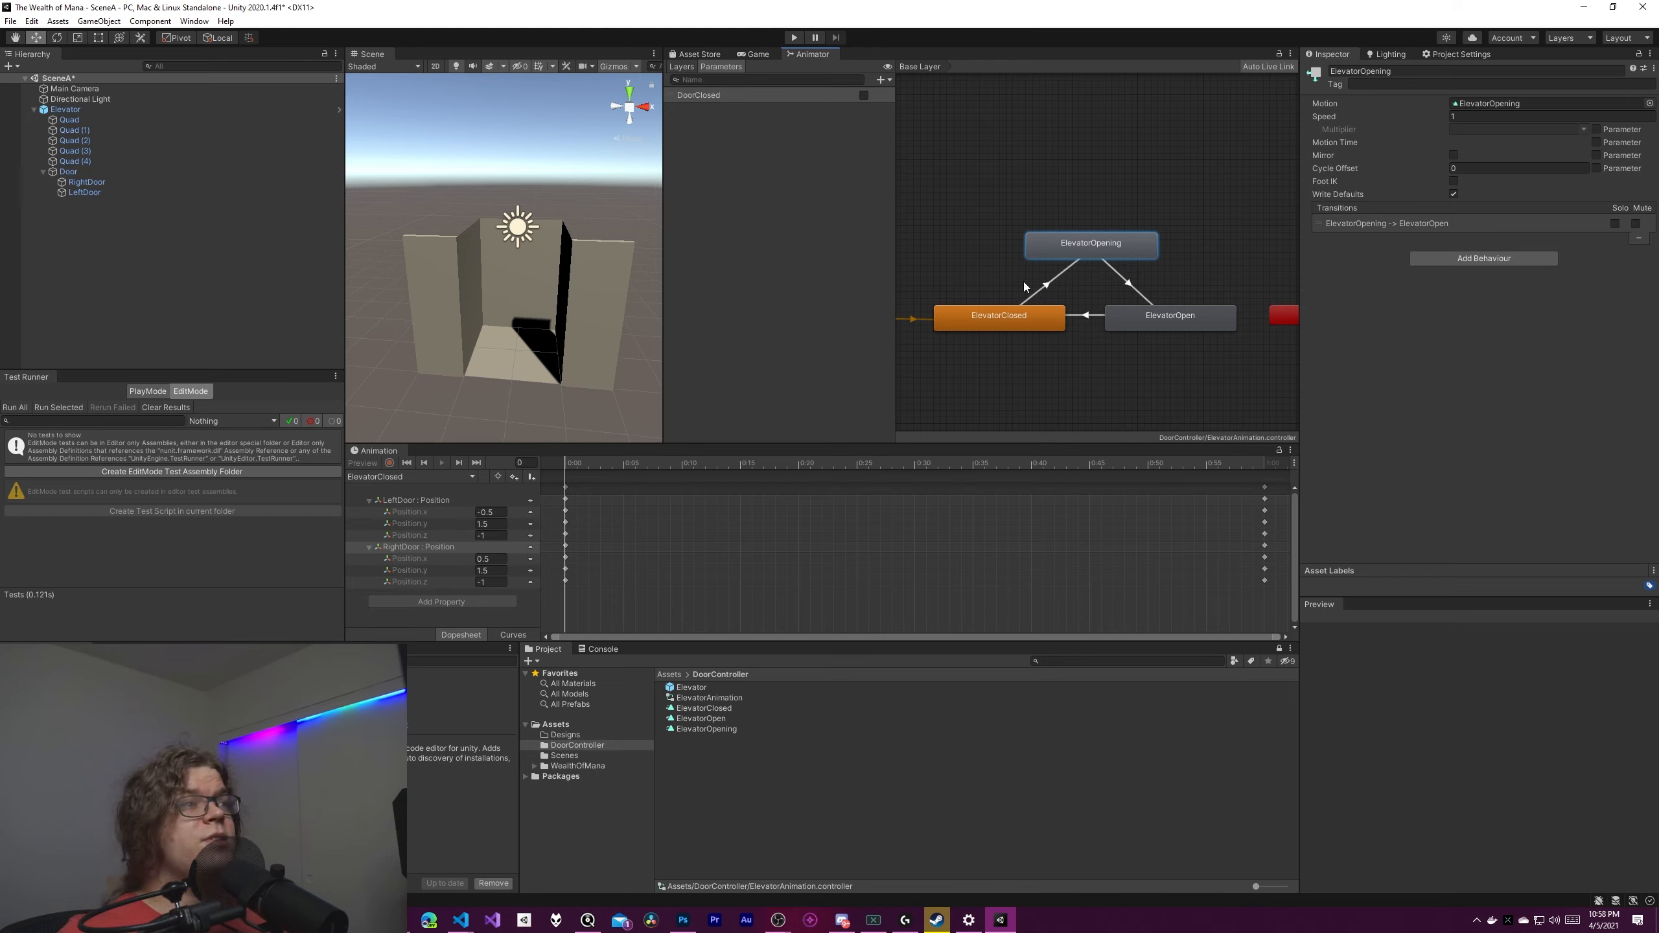
Set the ElevatorClosed to ElevatorOpening transition's condition to DoorClosed false and turn off its exit time.
left_click(1047, 286)
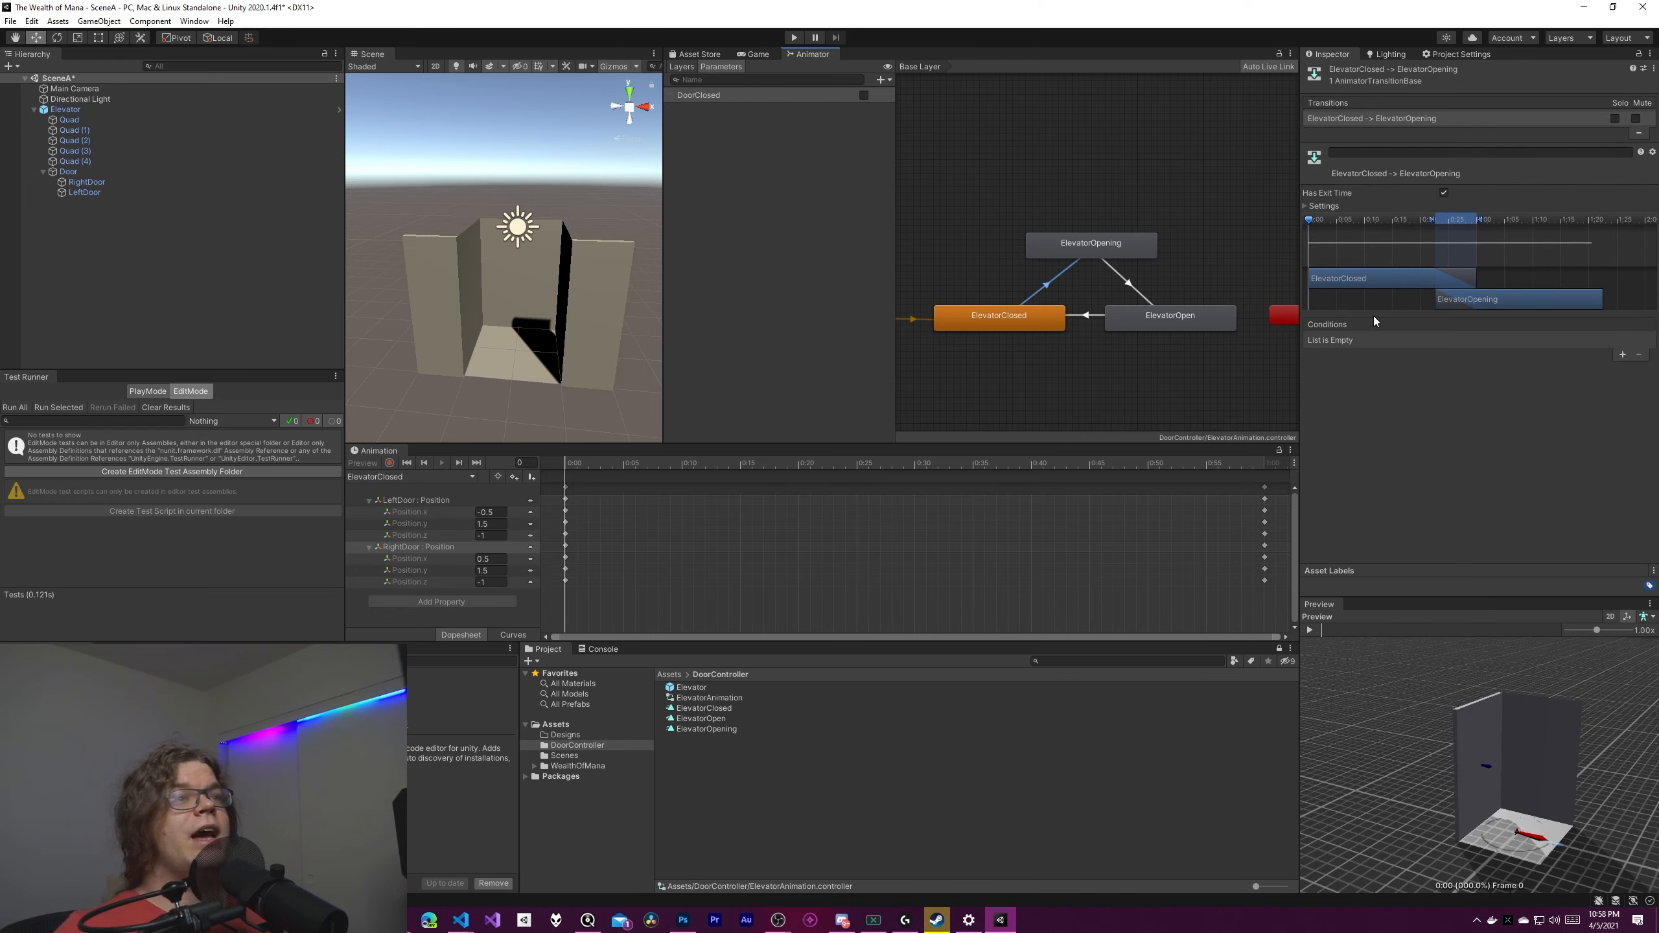
left_click(1621, 355)
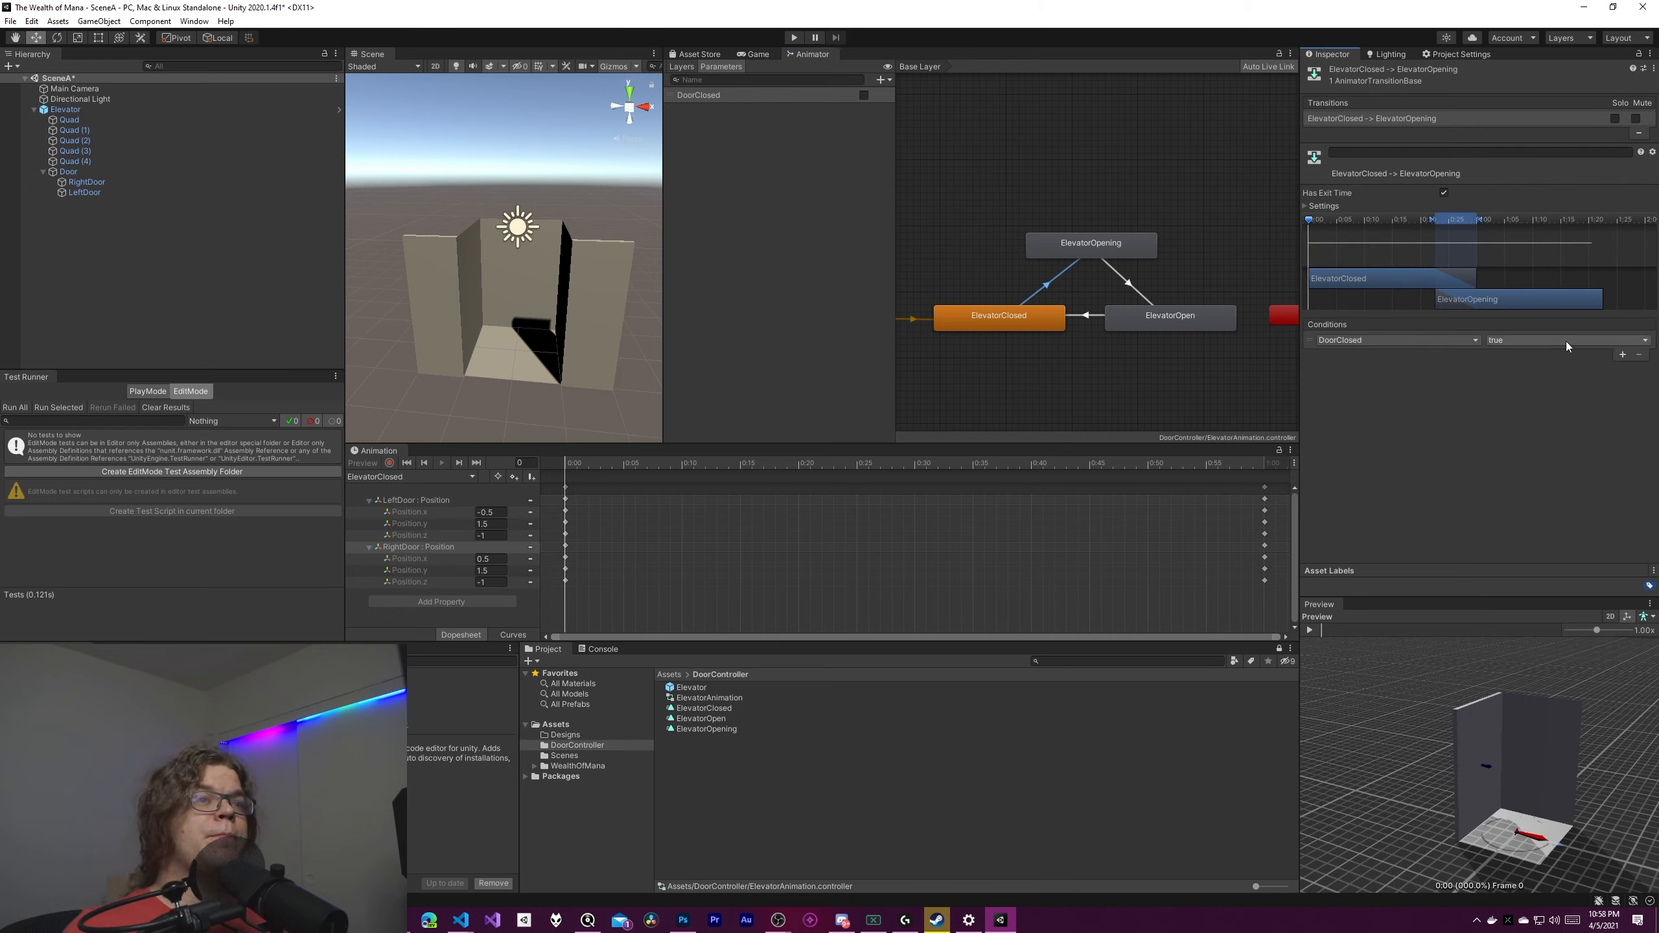
left_click(1391, 342)
left_click(1521, 338)
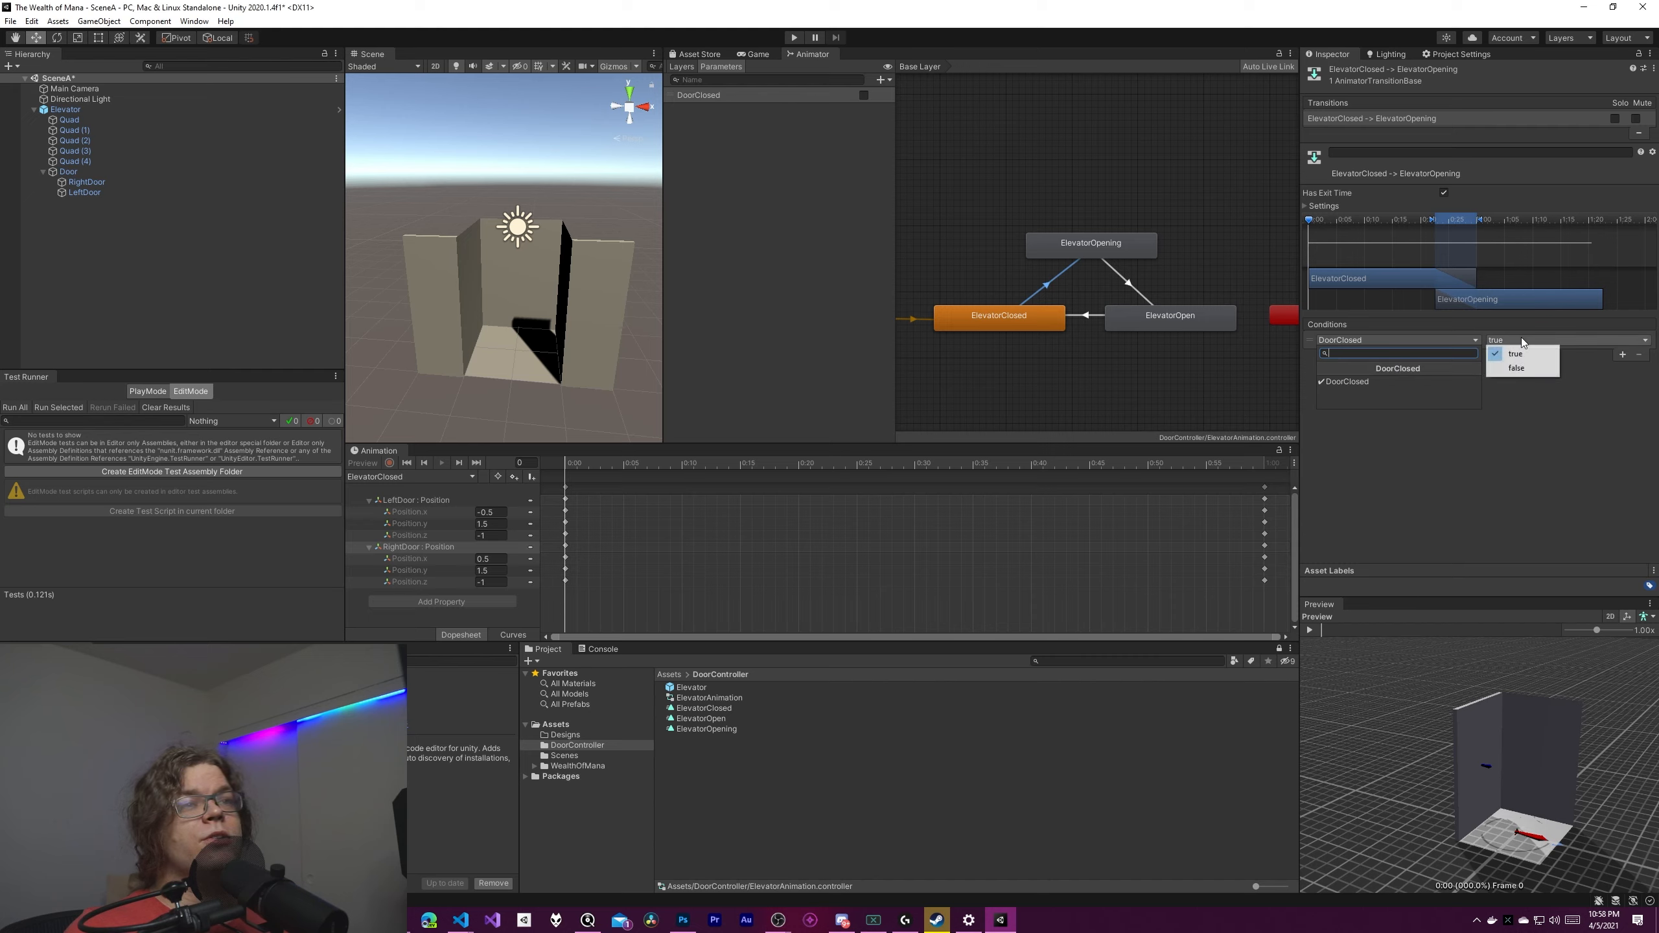
left_click(1519, 368)
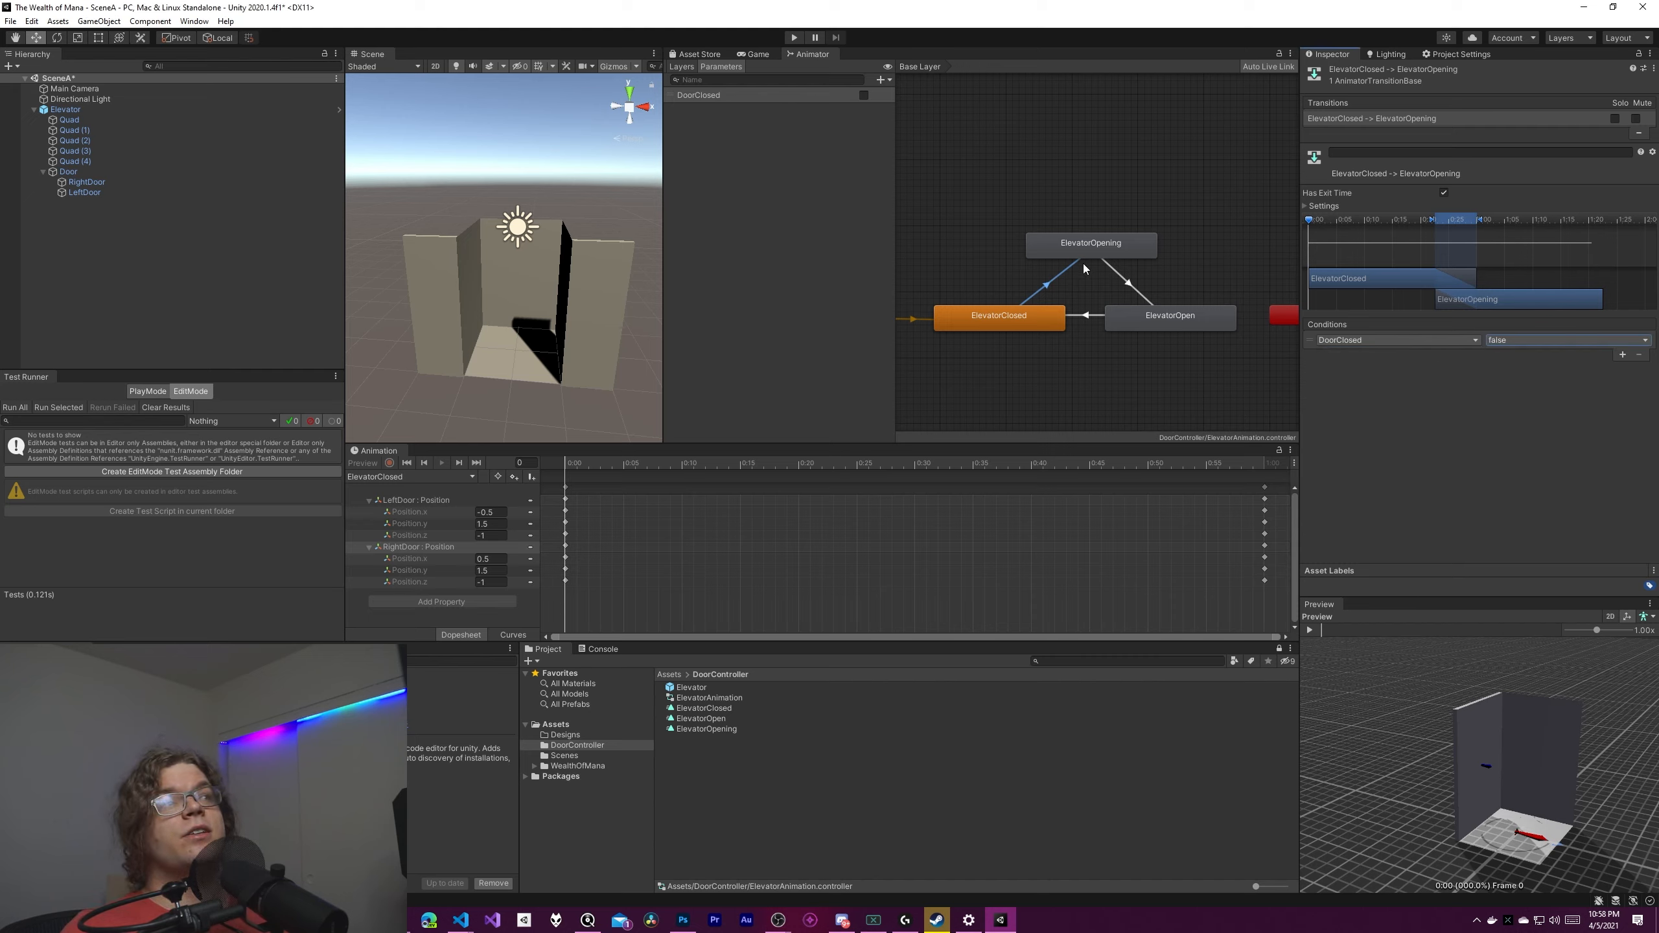
left_click(1442, 194)
left_click(1321, 206)
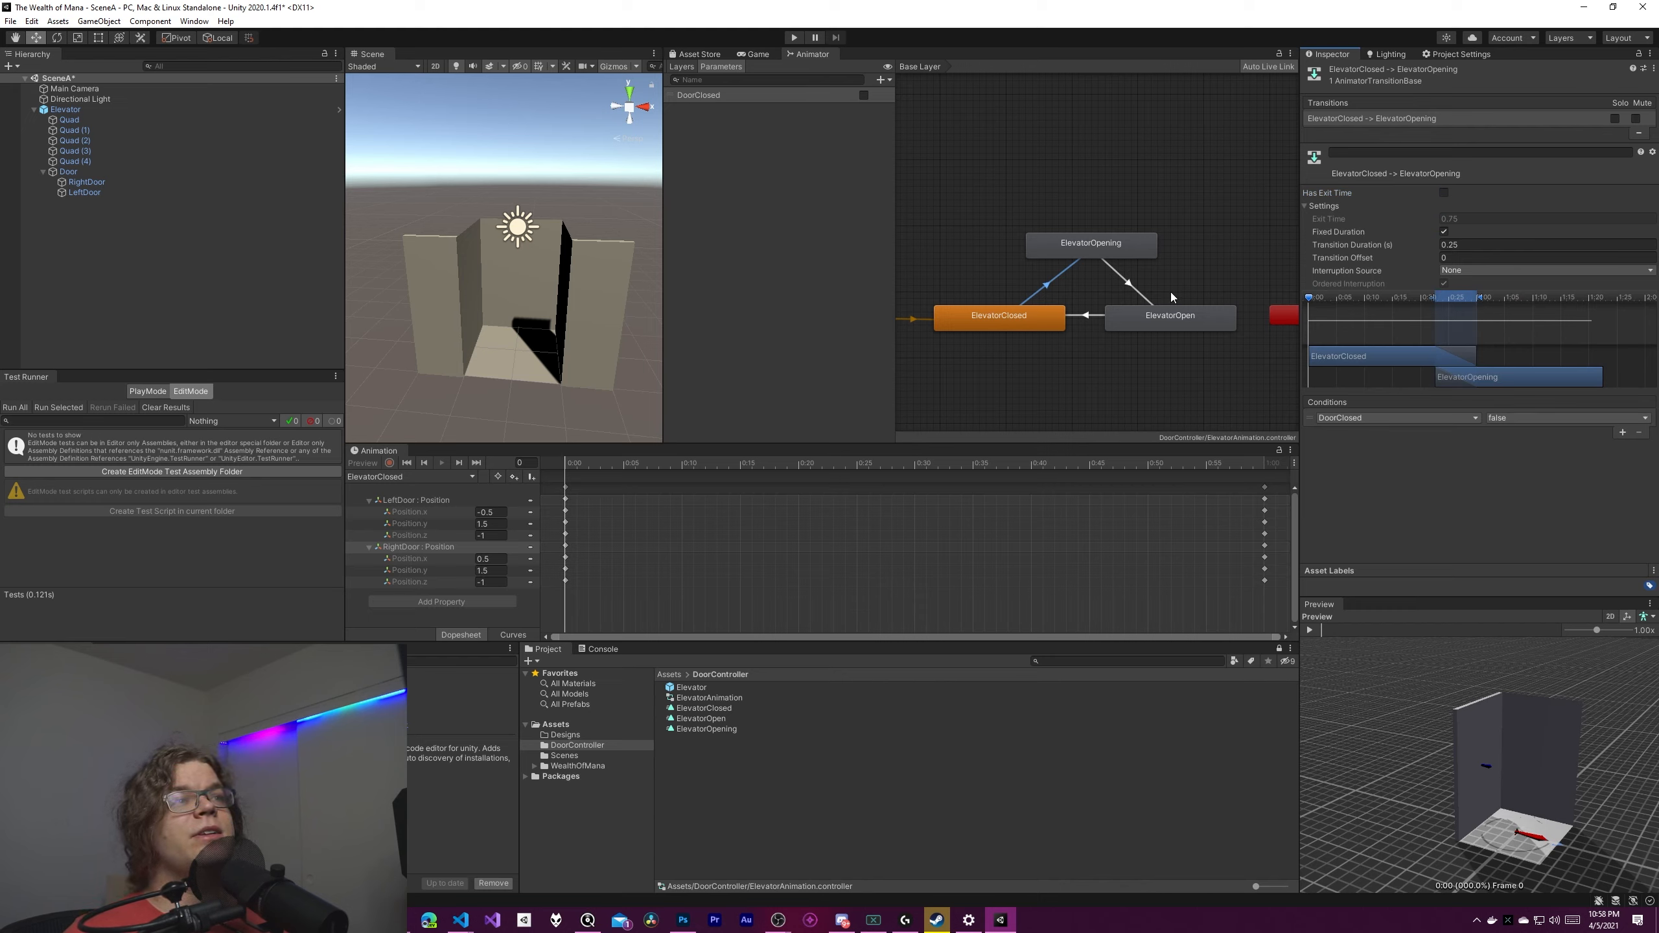
left_click(1442, 231)
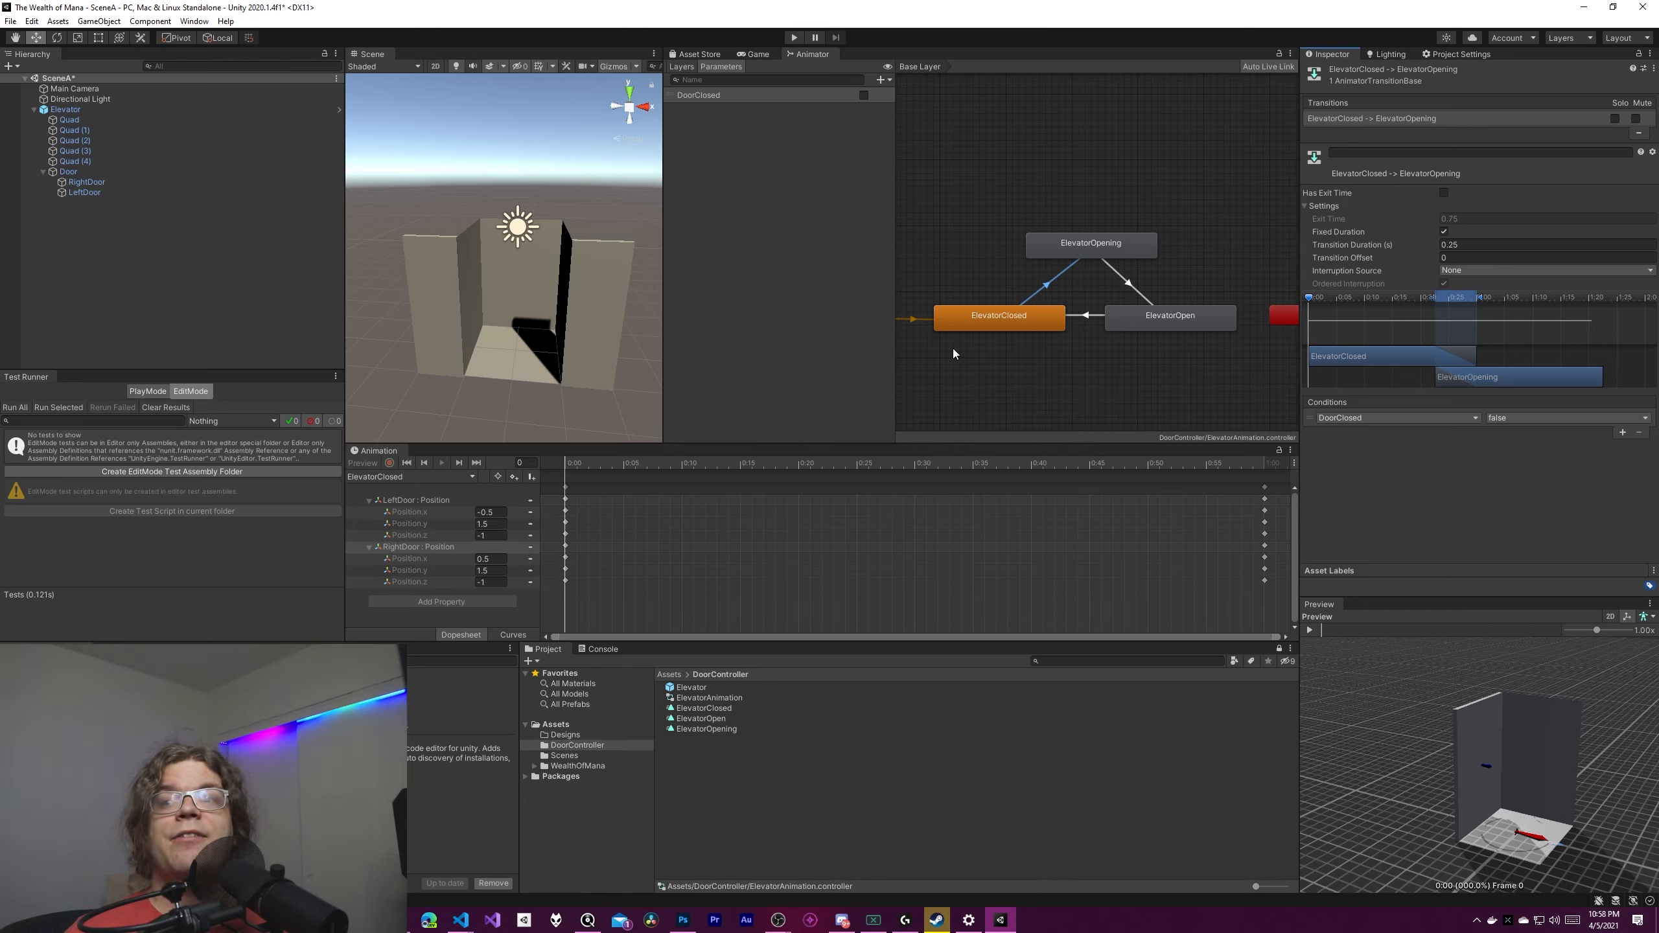
Nudge the ElevatorOpening state slightly within the Animator graph, and clear the selection.
left_click(1028, 247)
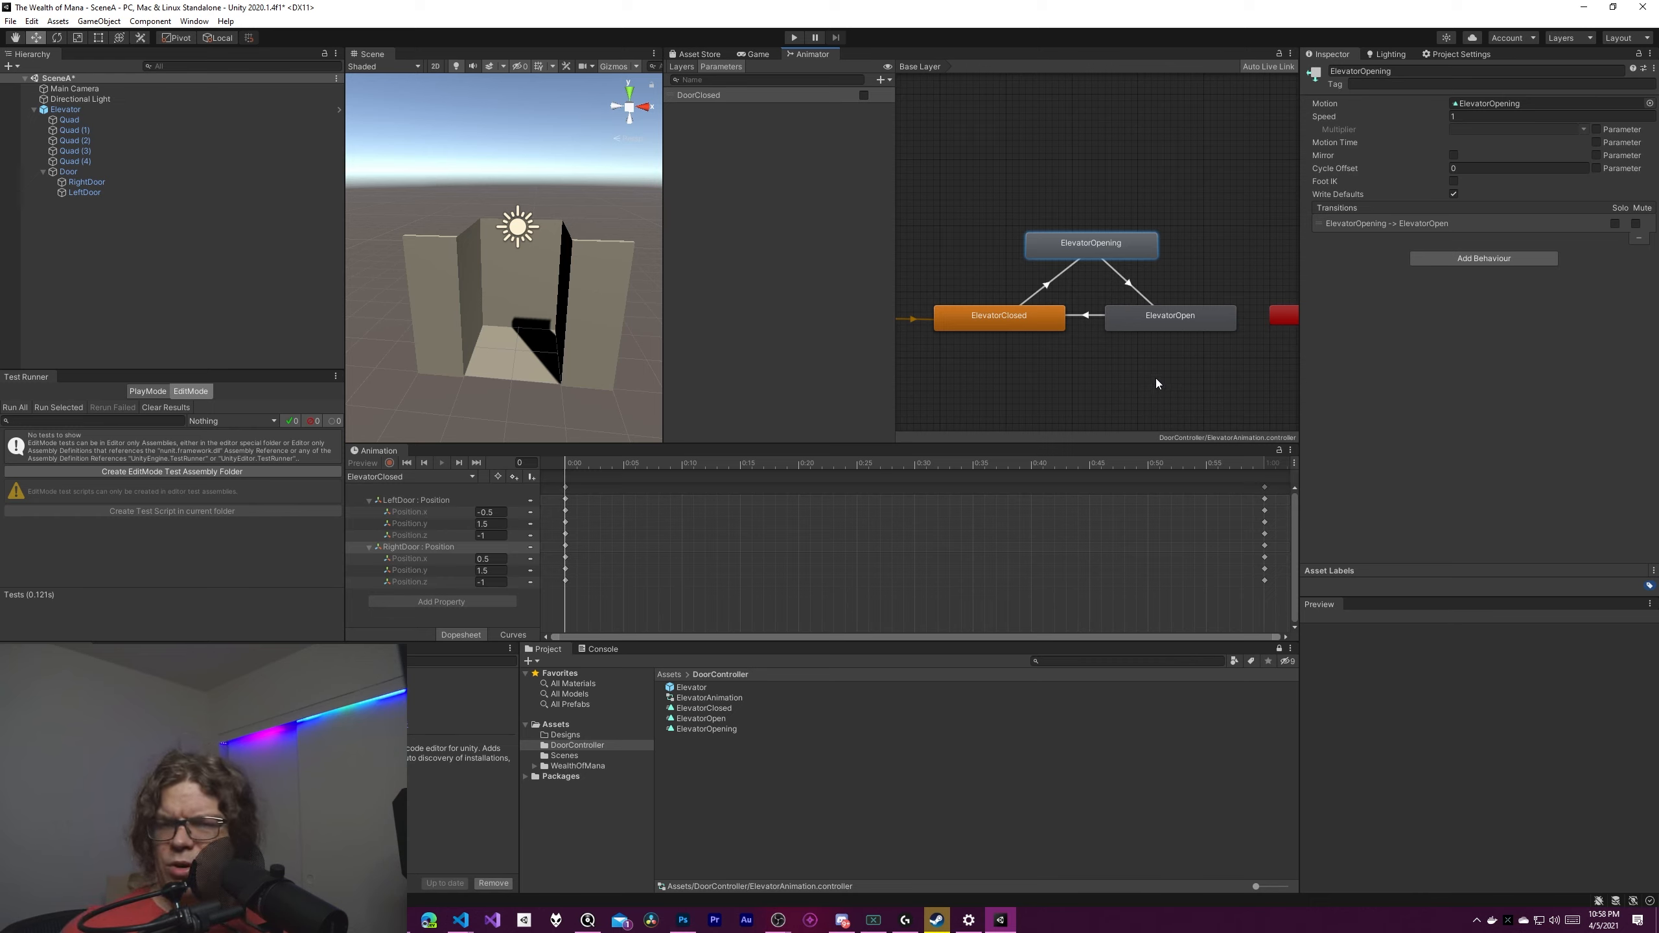
left_click_drag(1109, 233, 1103, 227)
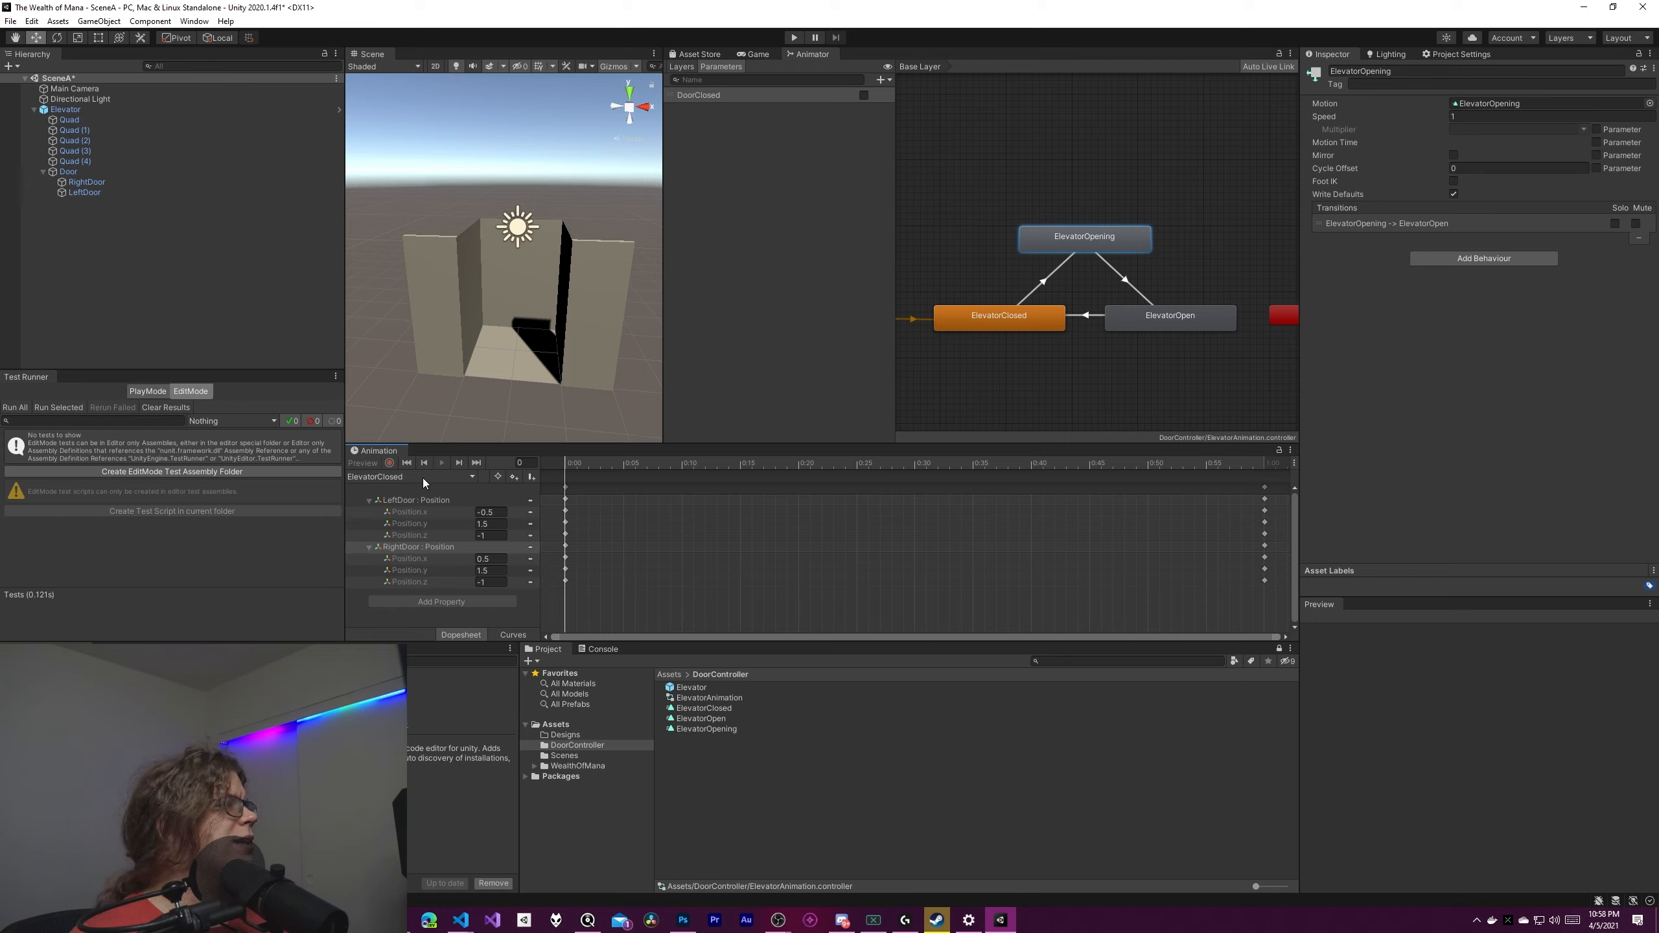
left_click(968, 182)
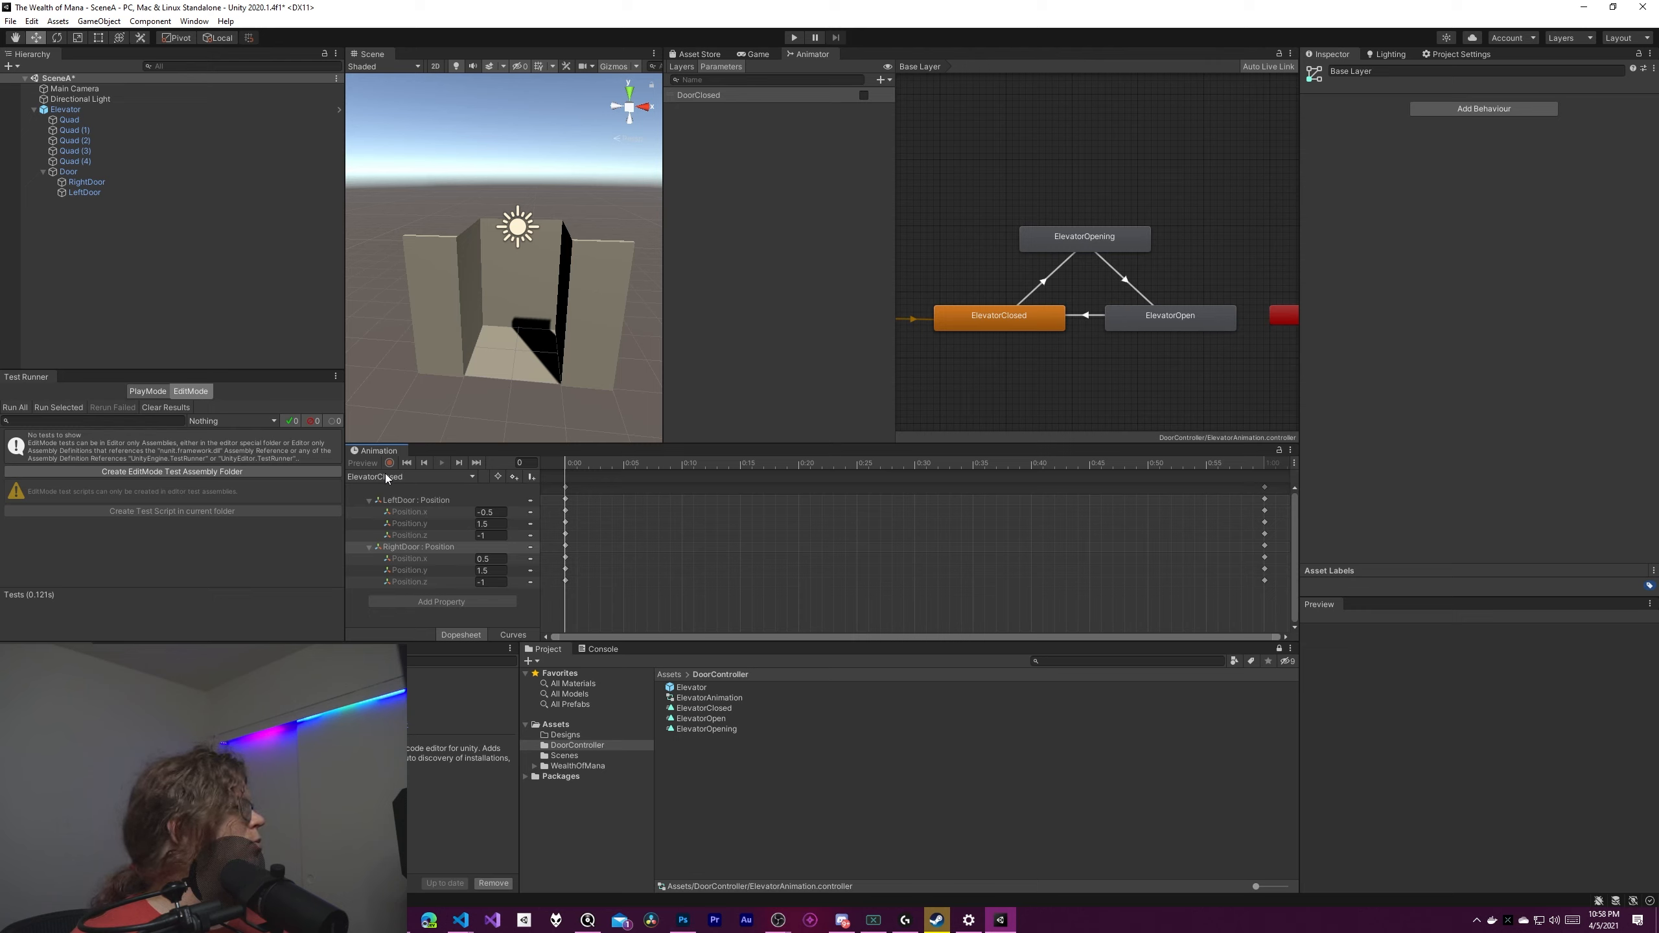
Open the Elevator object's ElevatorOpening clip for editing and add RightDoor's Position as an animated property.
left_click(72, 109)
left_click(471, 477)
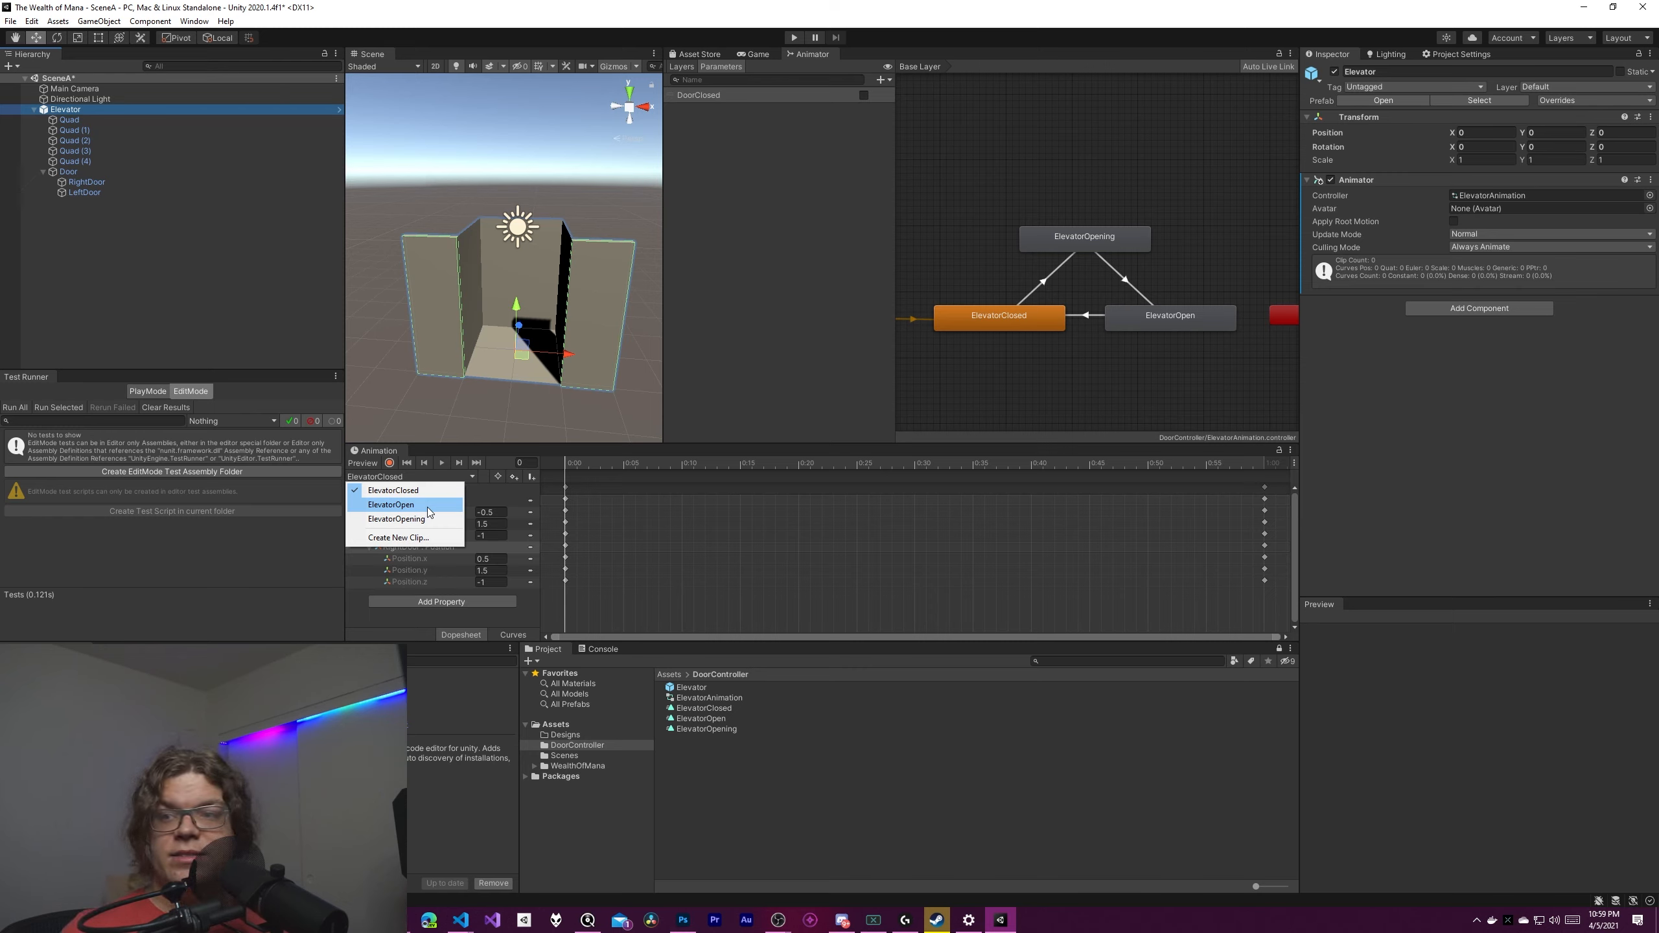
left_click(411, 519)
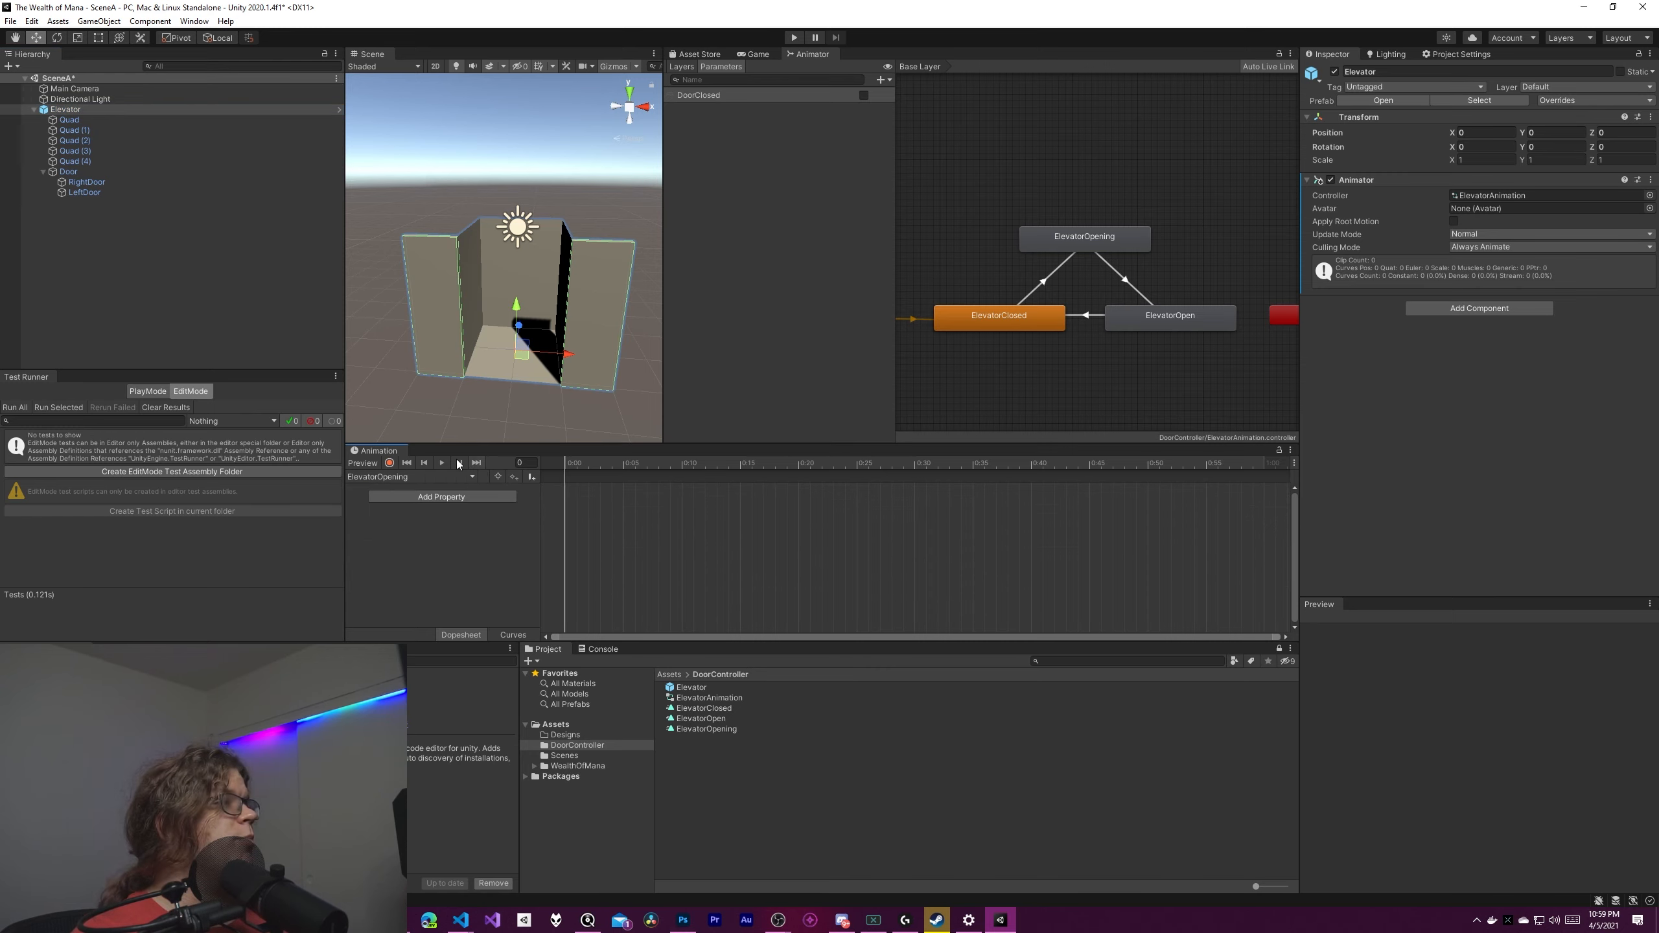
left_click(450, 497)
left_click(523, 558)
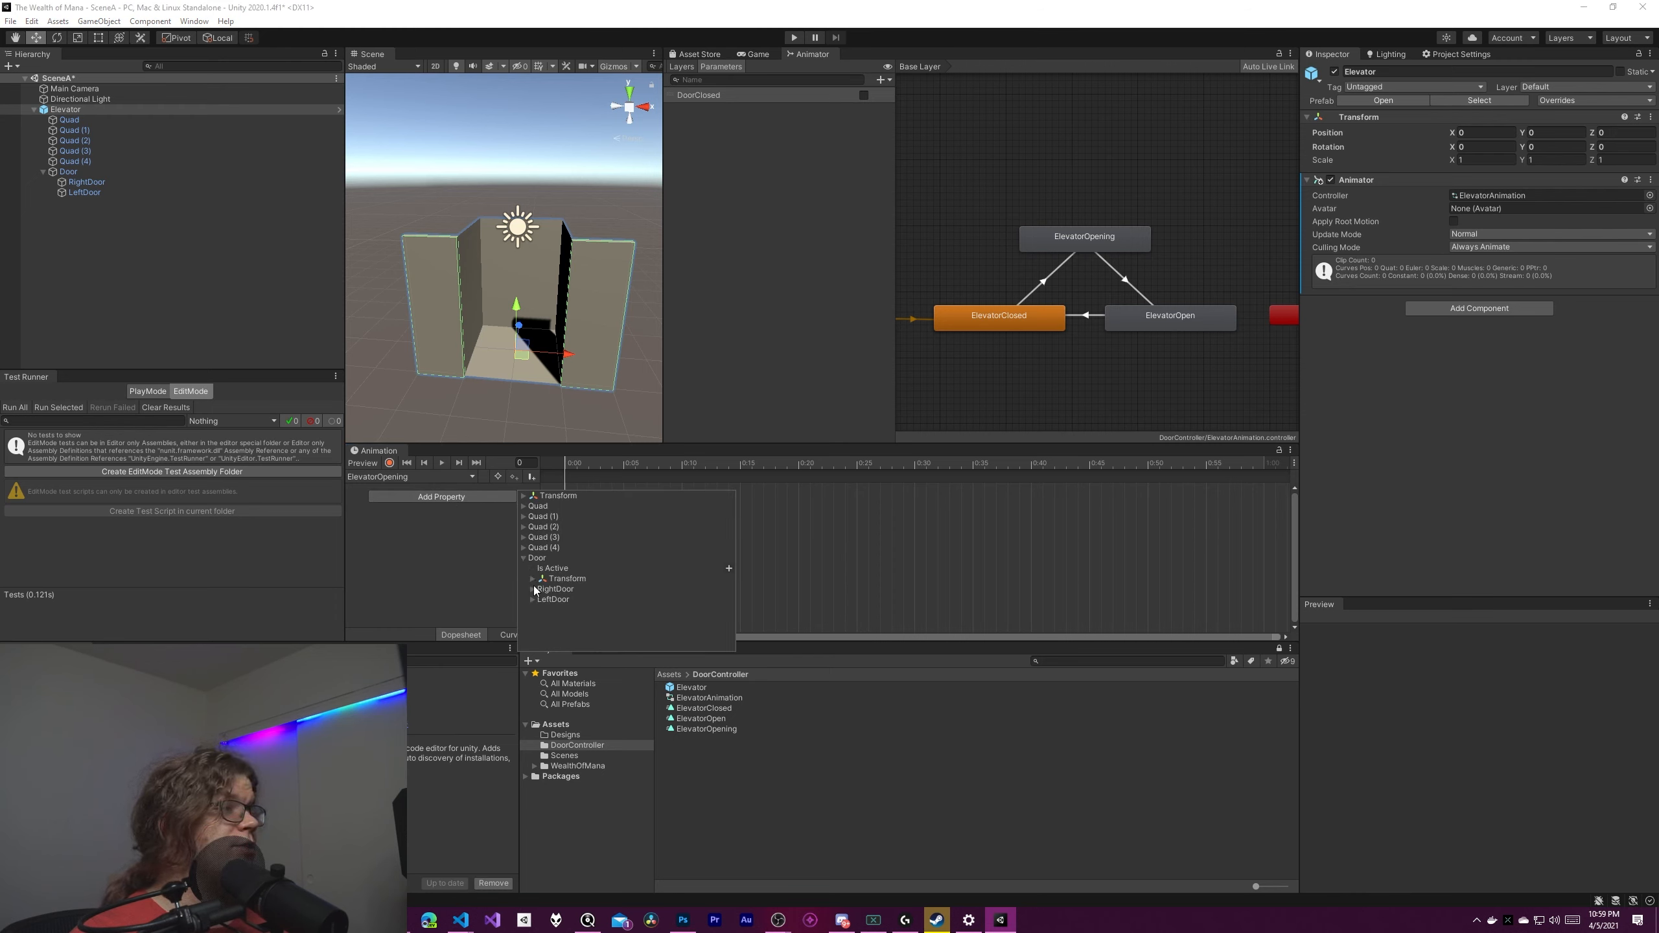
left_click(532, 589)
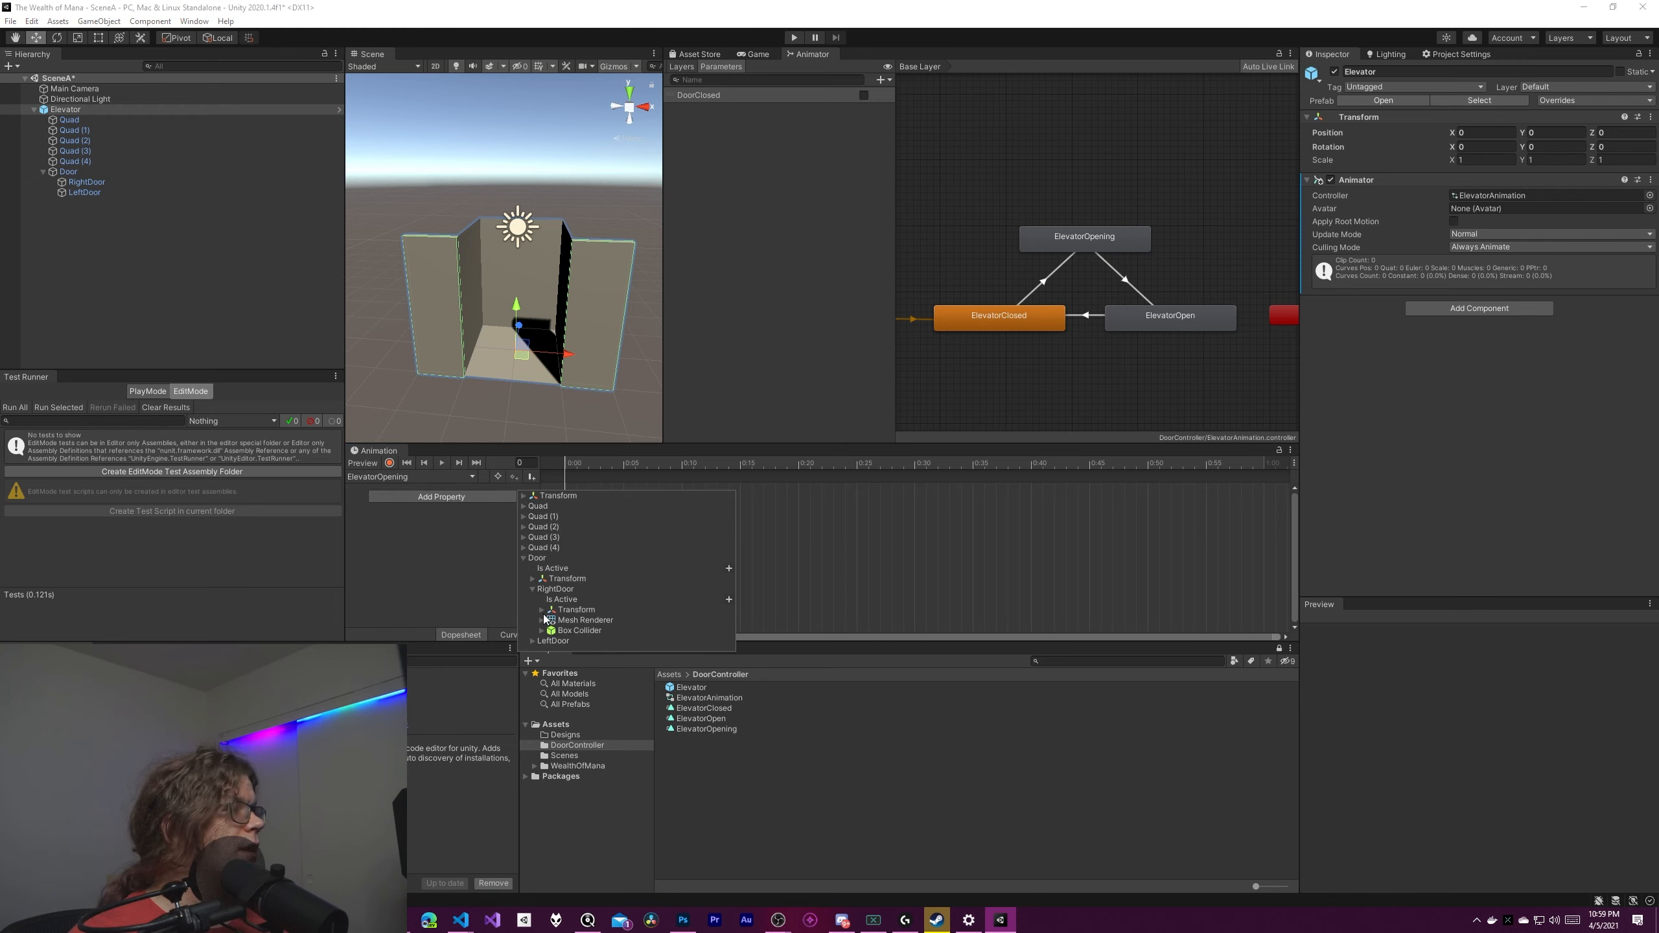
left_click(542, 609)
left_click(727, 624)
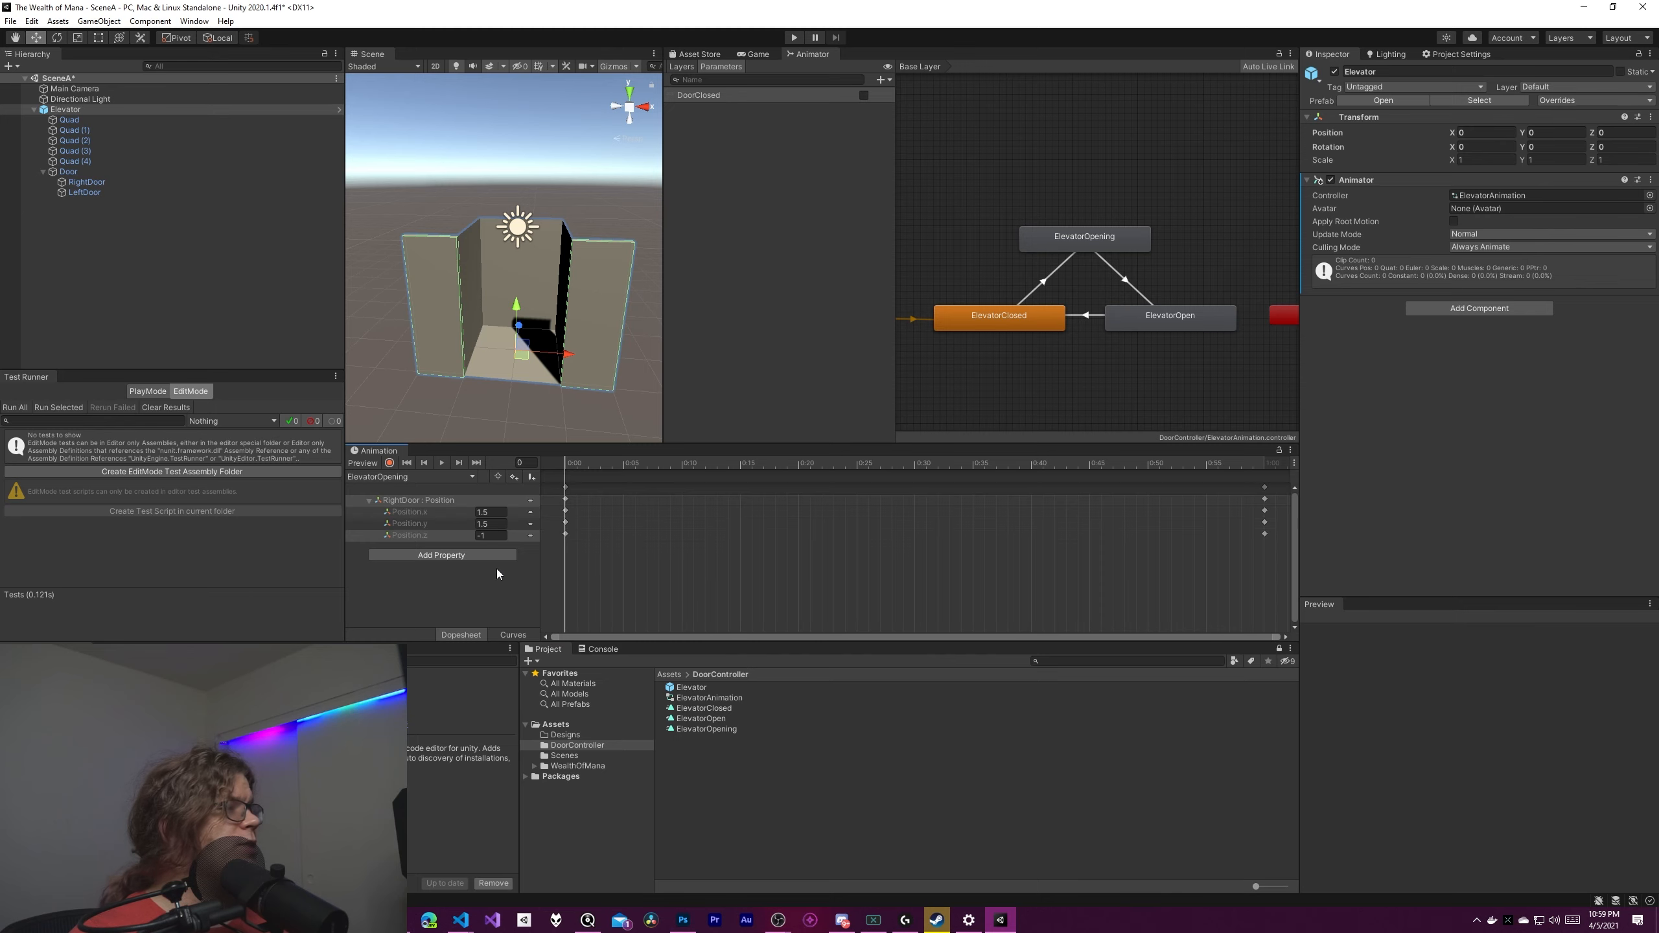
Add LeftDoor's Position as an animated property in the ElevatorOpening clip.
left_click(386, 555)
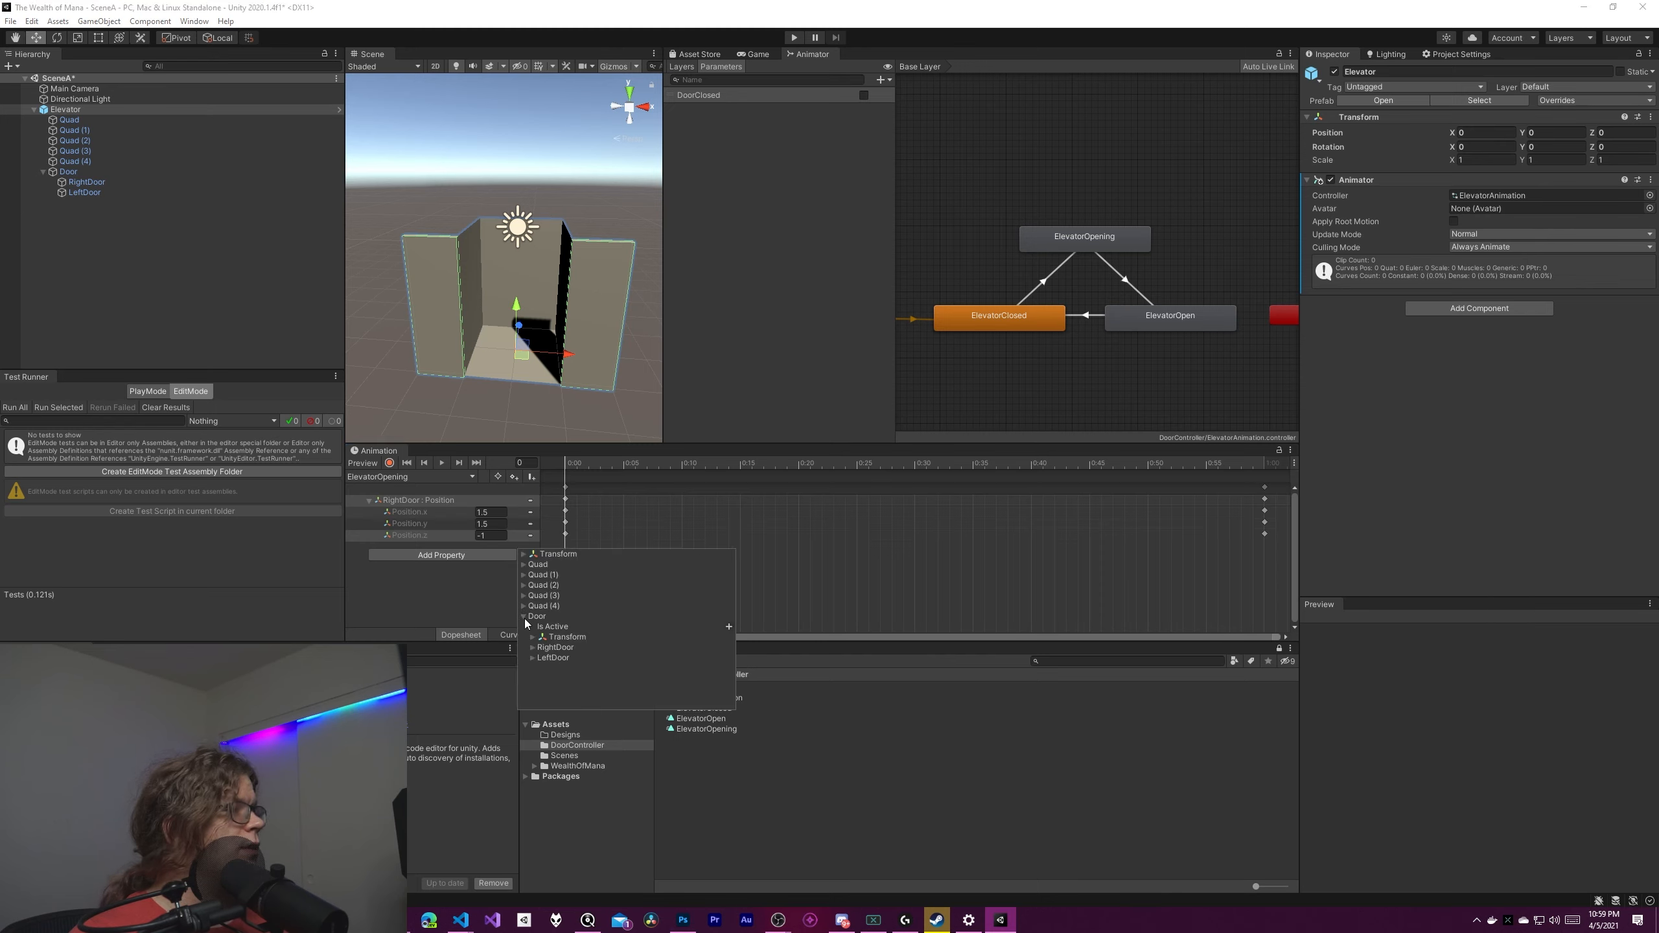
left_click(531, 657)
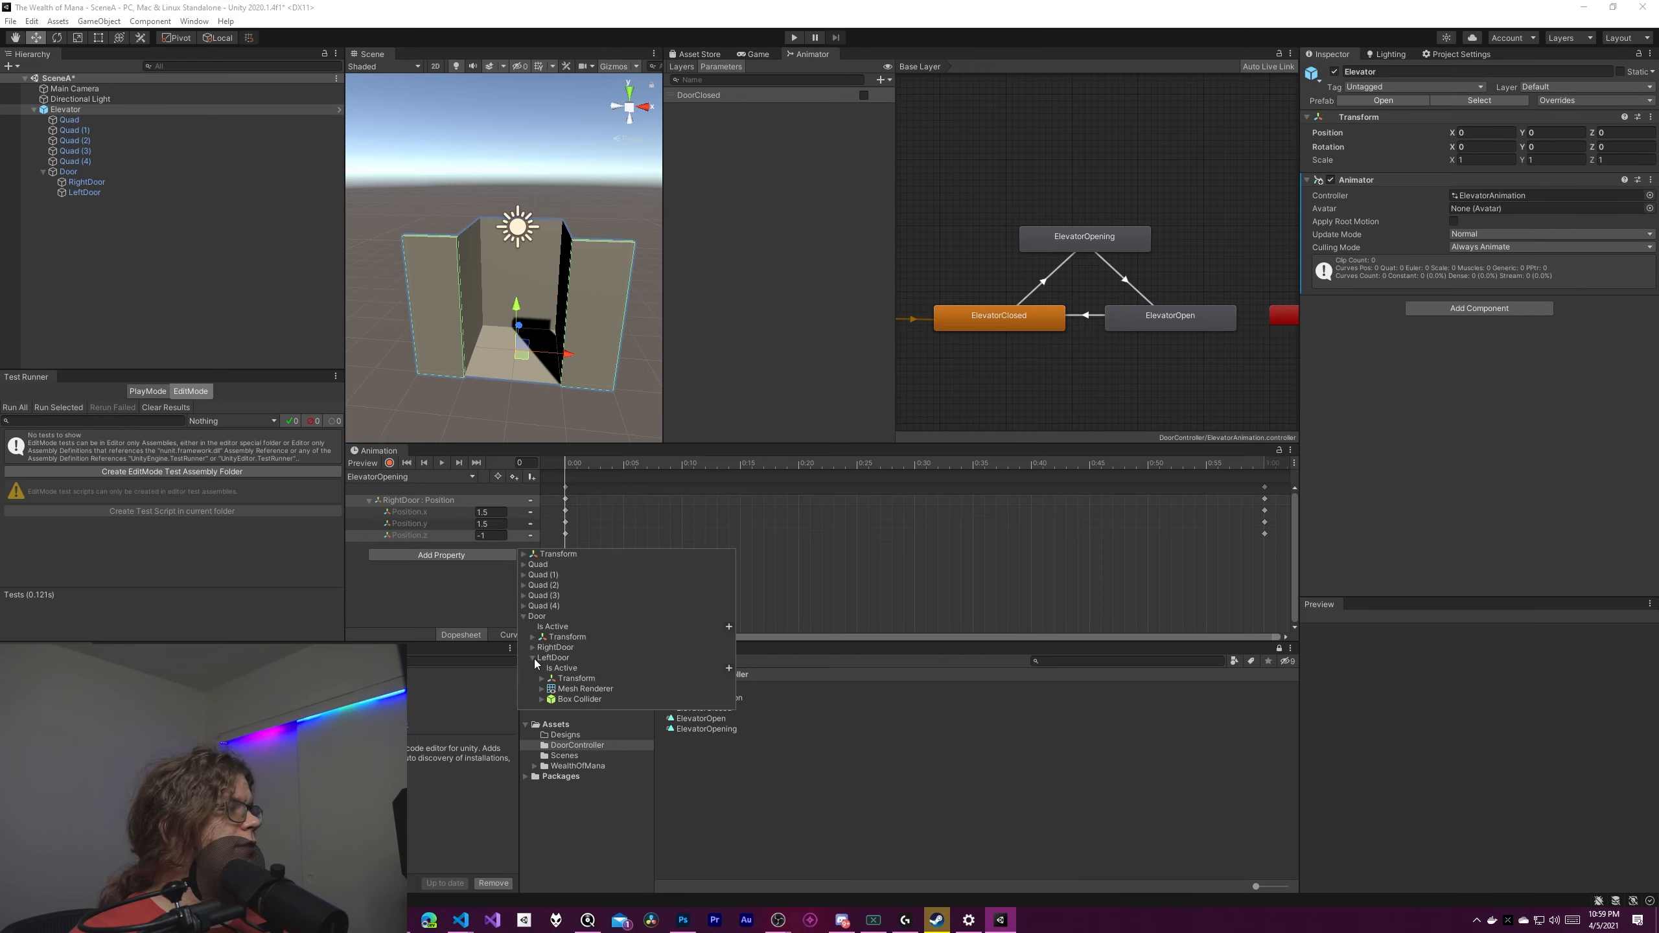
left_click(660, 678)
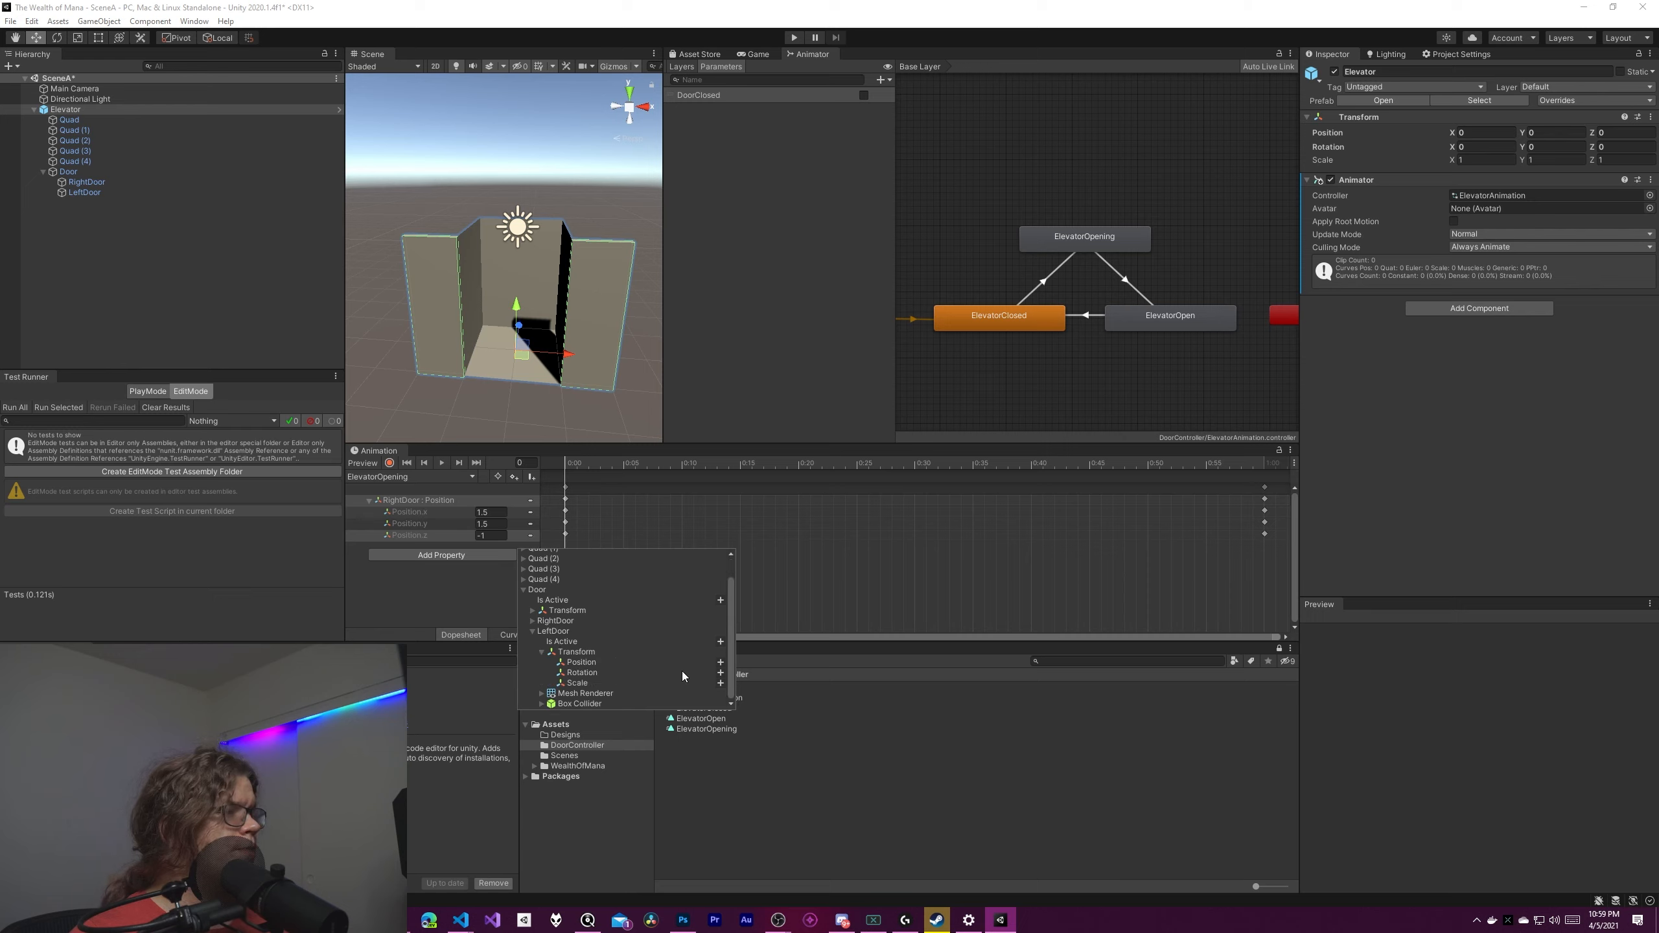
left_click(721, 662)
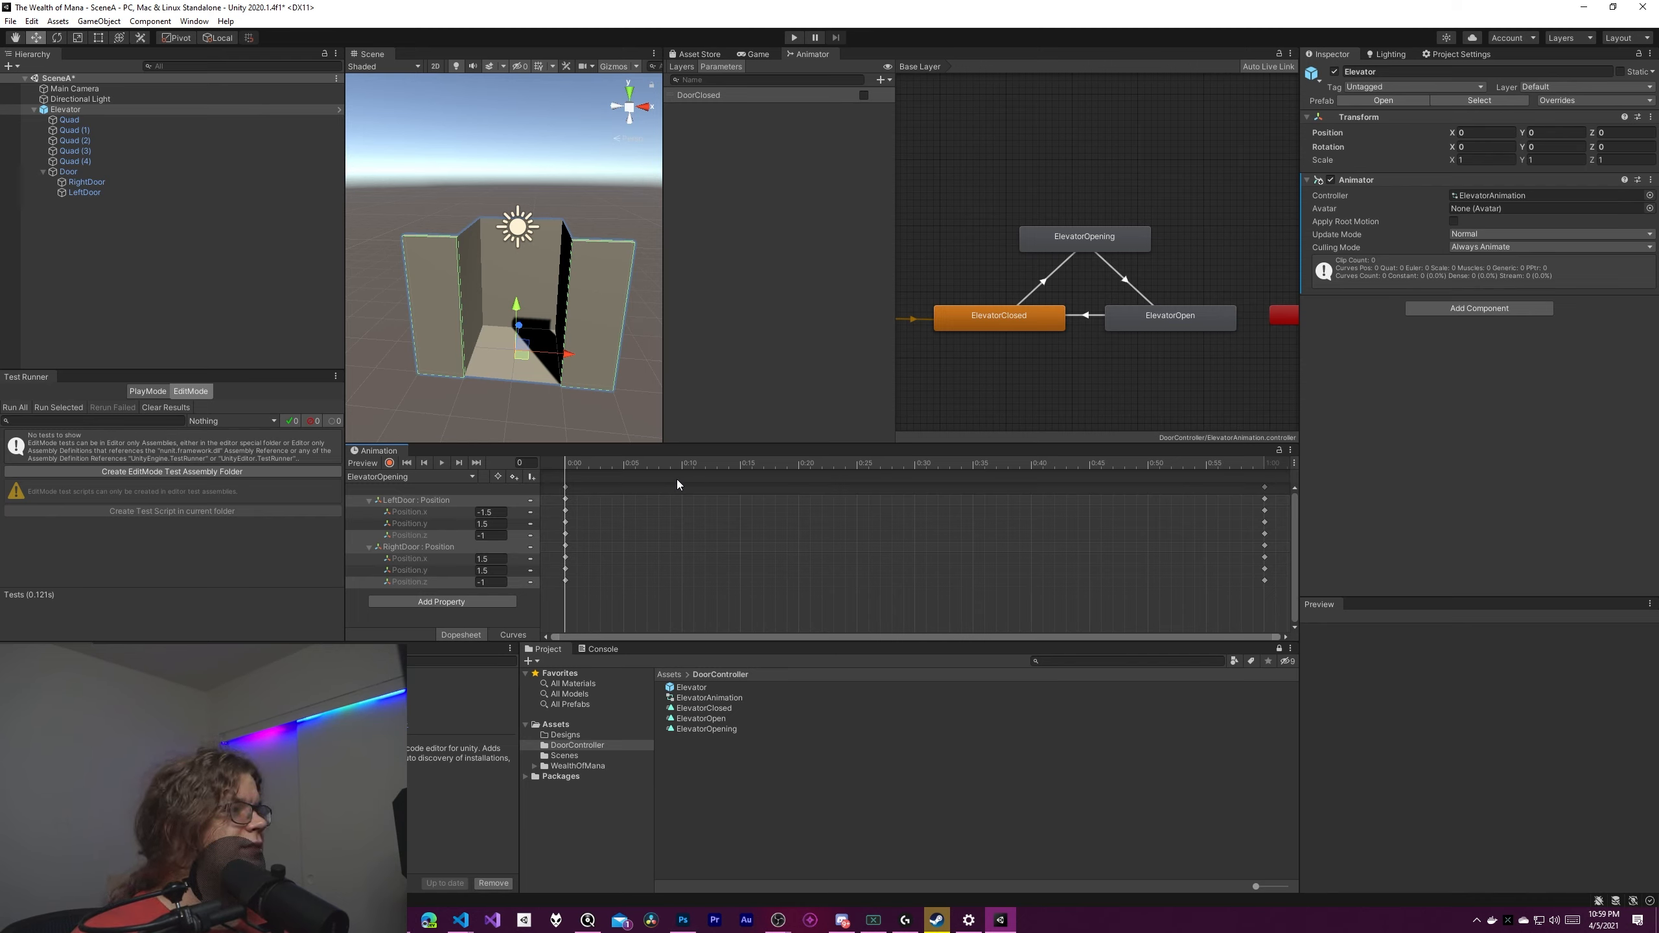
left_click_drag(681, 485, 683, 486)
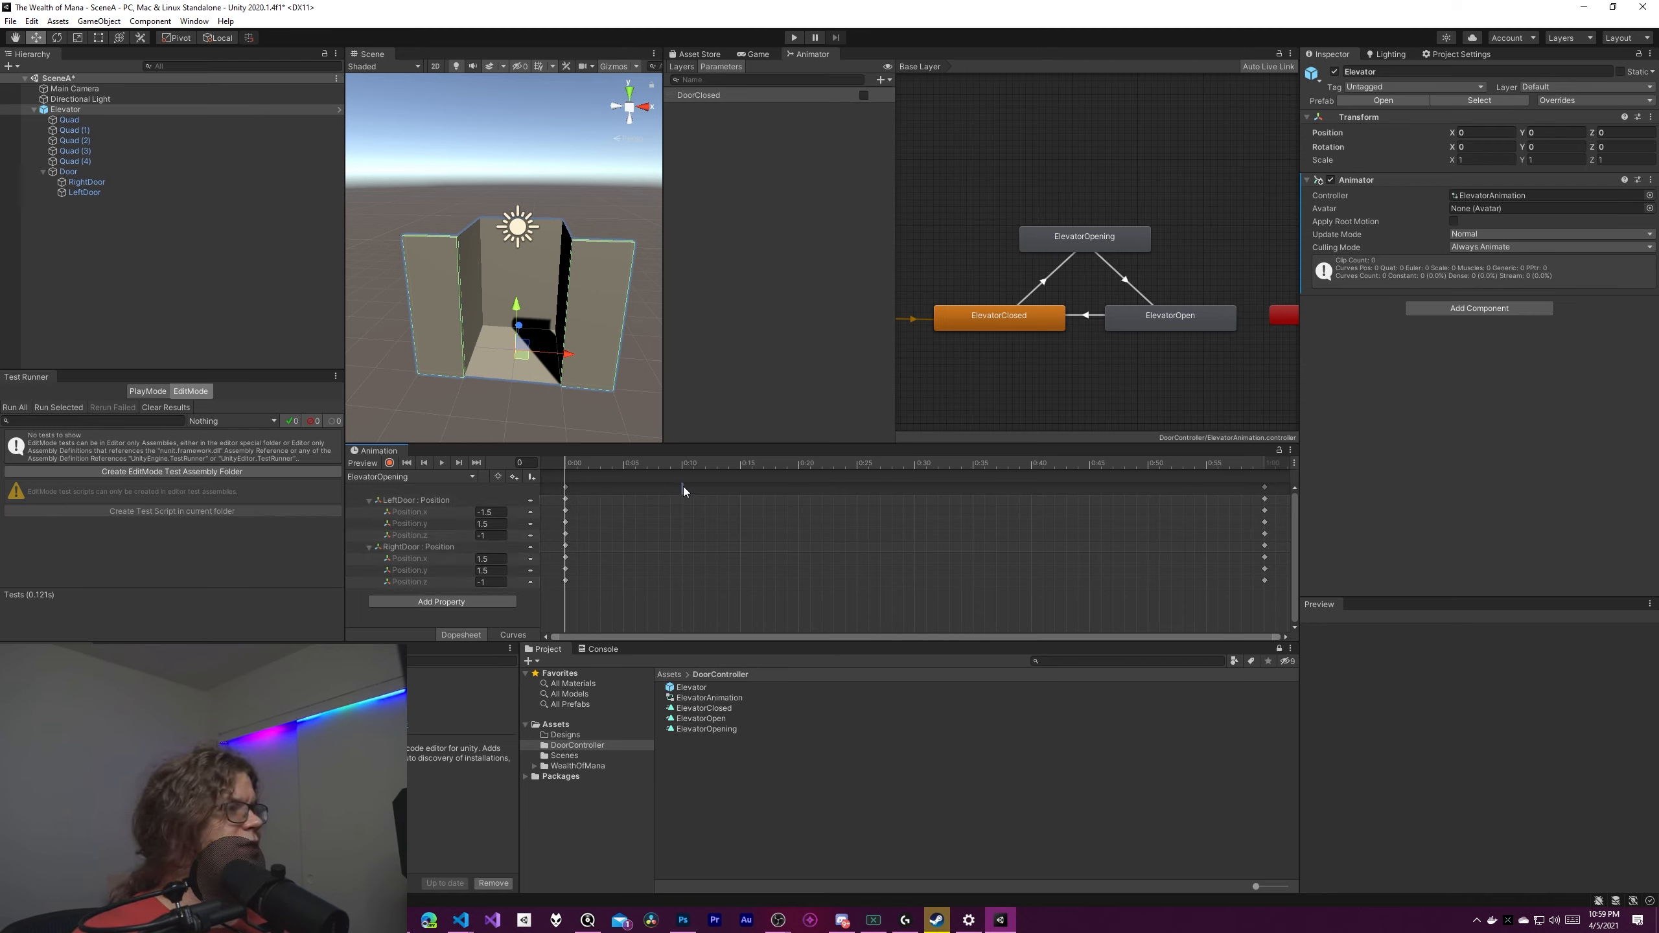
At the clip's first frame, set LeftDoor's X position to -0.5 and RightDoor's X position to 0.5.
left_click(565, 557)
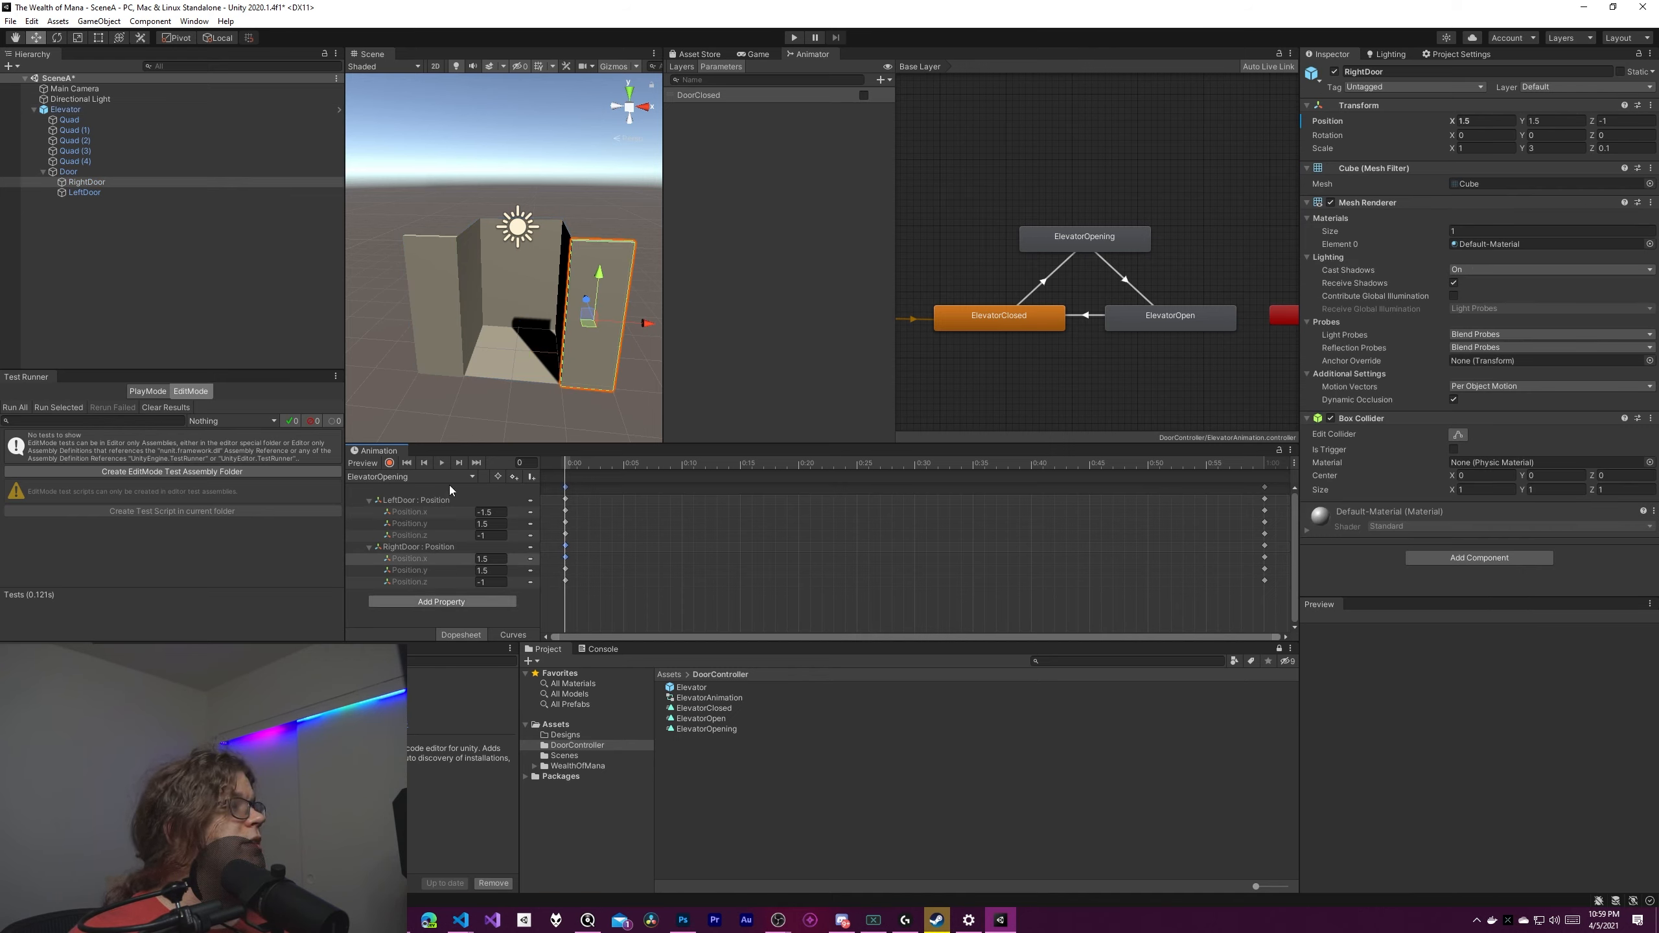
left_click(491, 511)
type("-0")
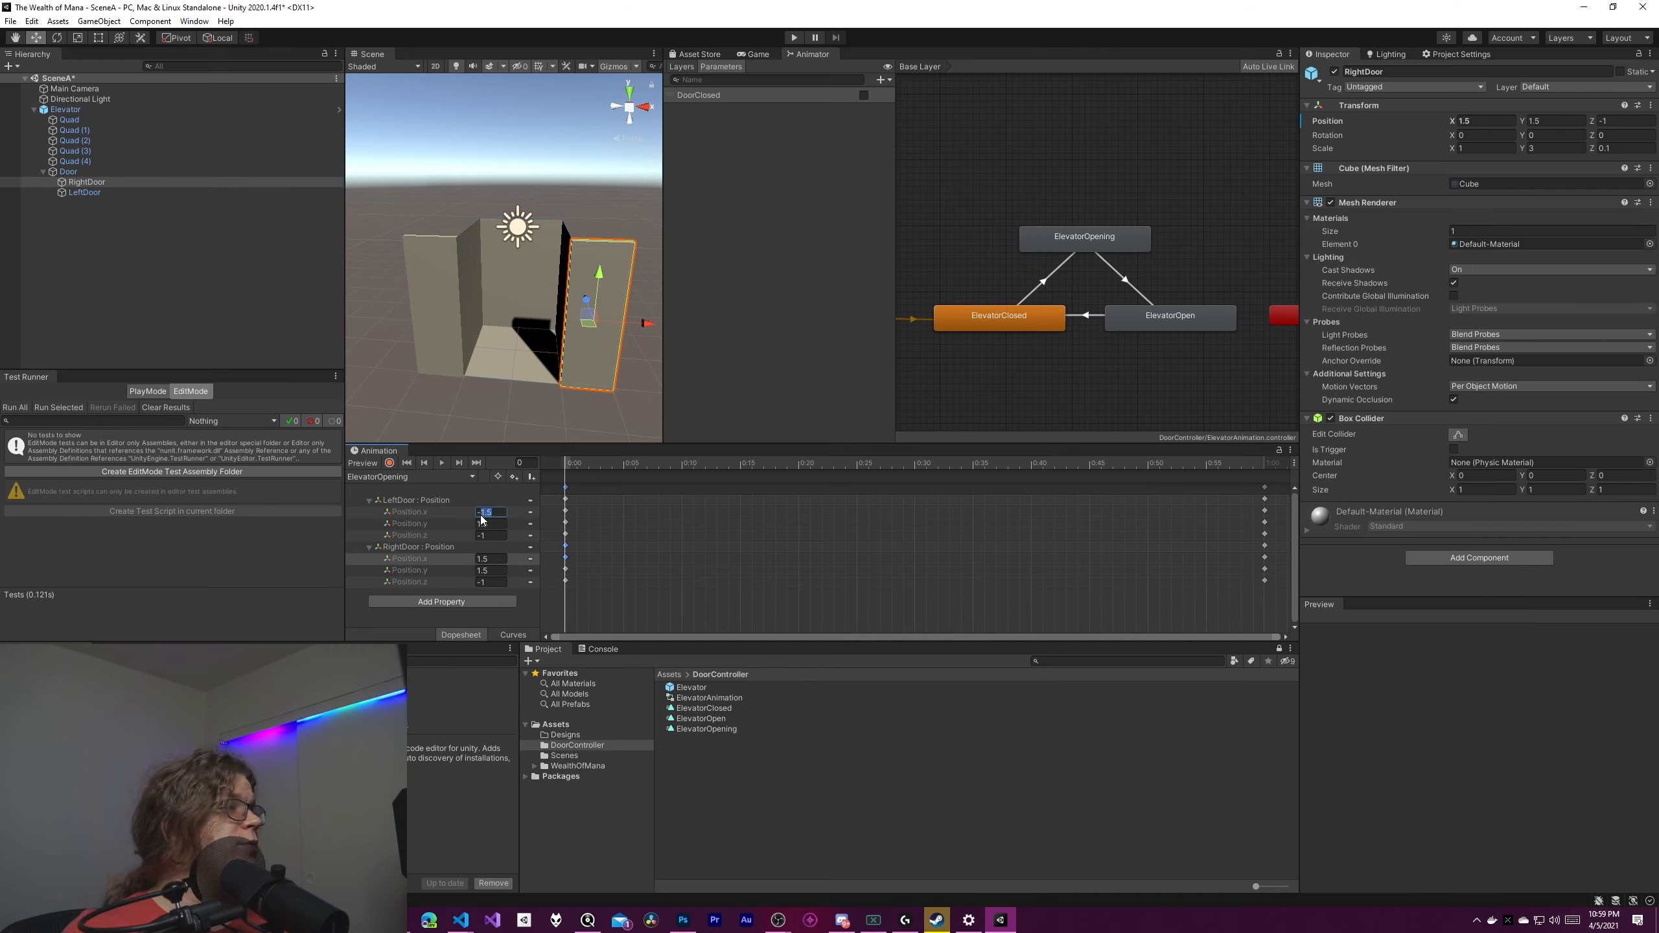
type(".5")
left_click(491, 559)
type("0.5")
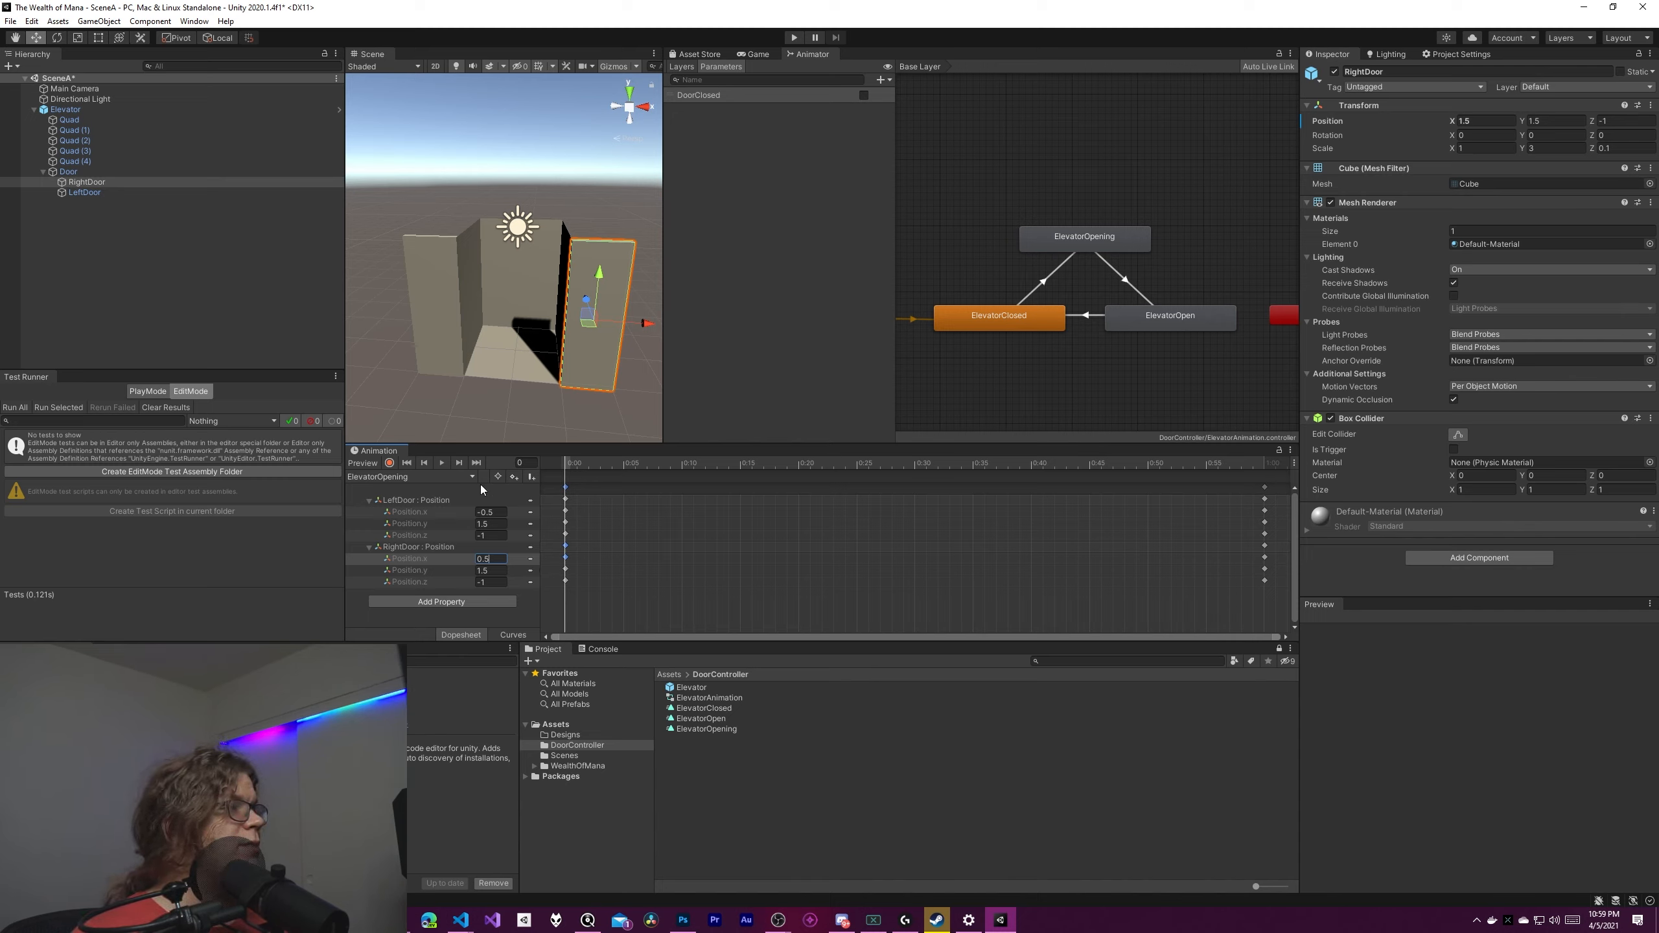
Preview the ElevatorOpening clip, stop playback, and examine the door positions at the final keyframe, frame 60.
left_click(441, 463)
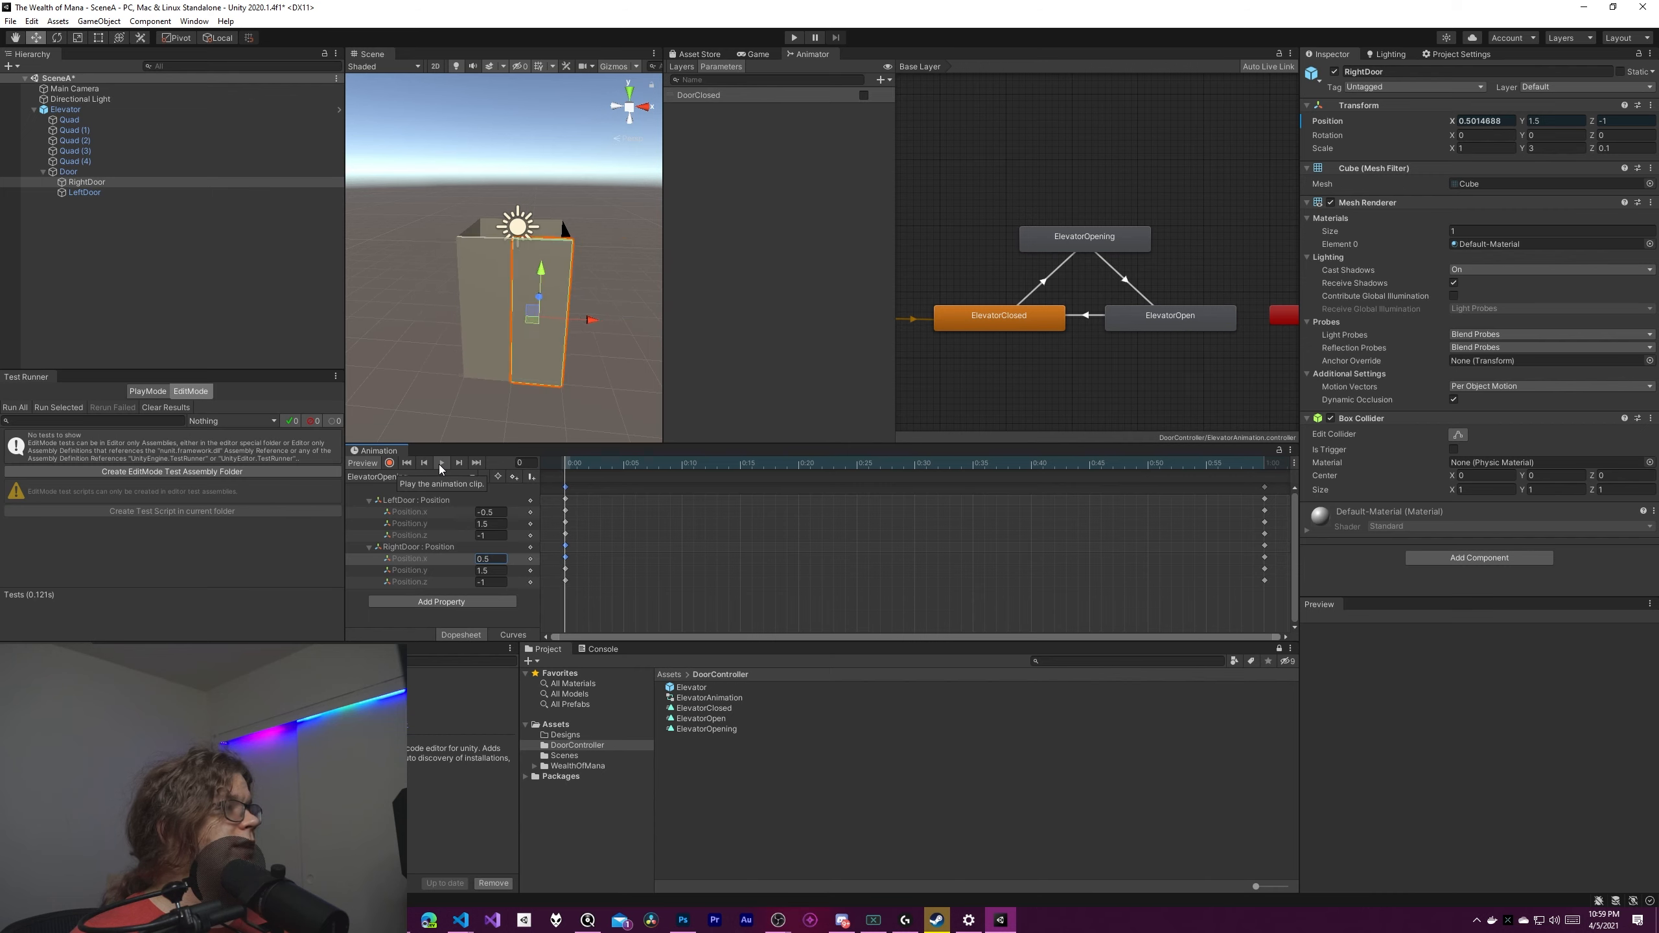
left_click(442, 463)
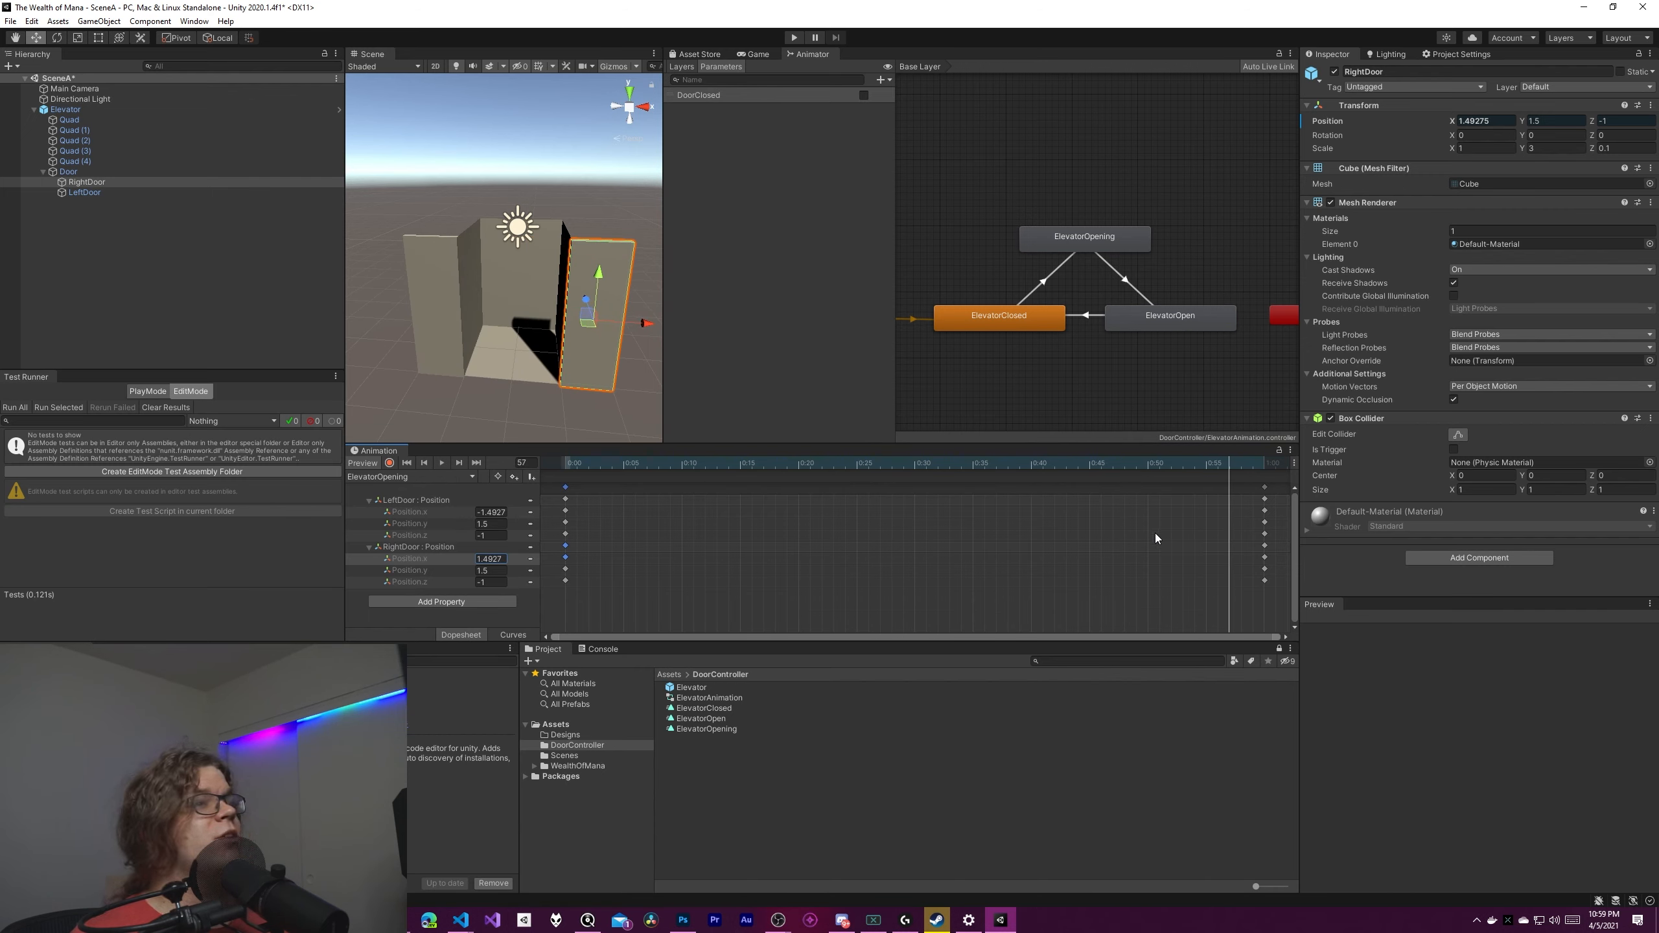
left_click(1264, 499)
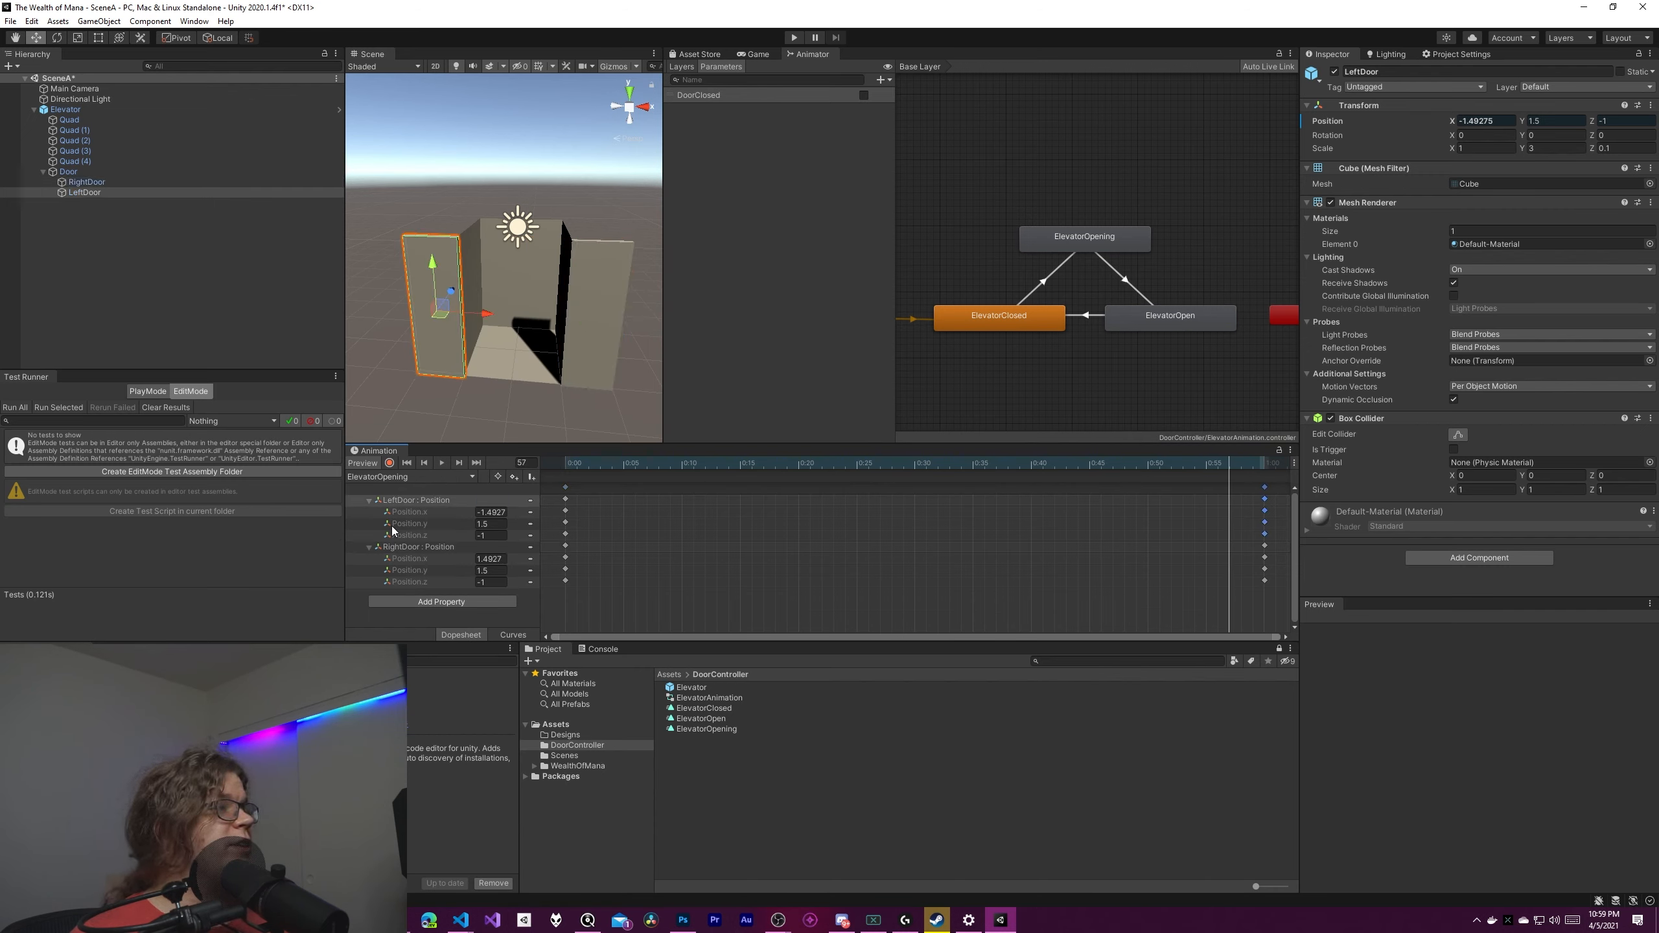
left_click(1264, 463)
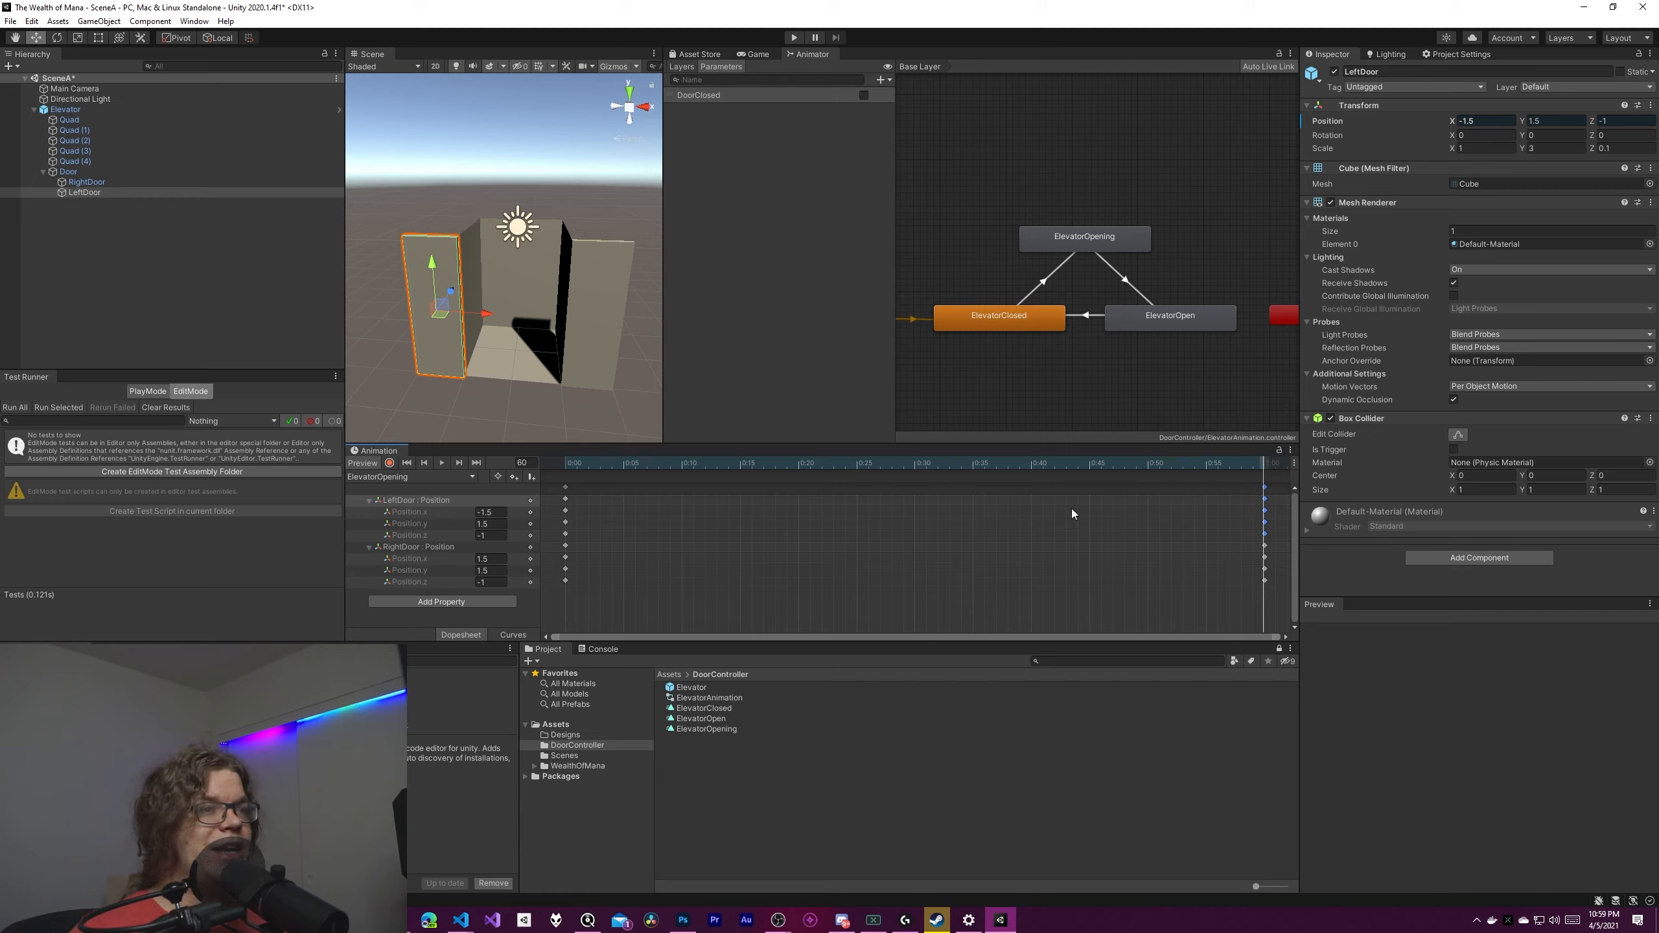
Add a LeftDoor position keyframe at frame 20 of the ElevatorOpening clip.
left_click_drag(1195, 465, 797, 472)
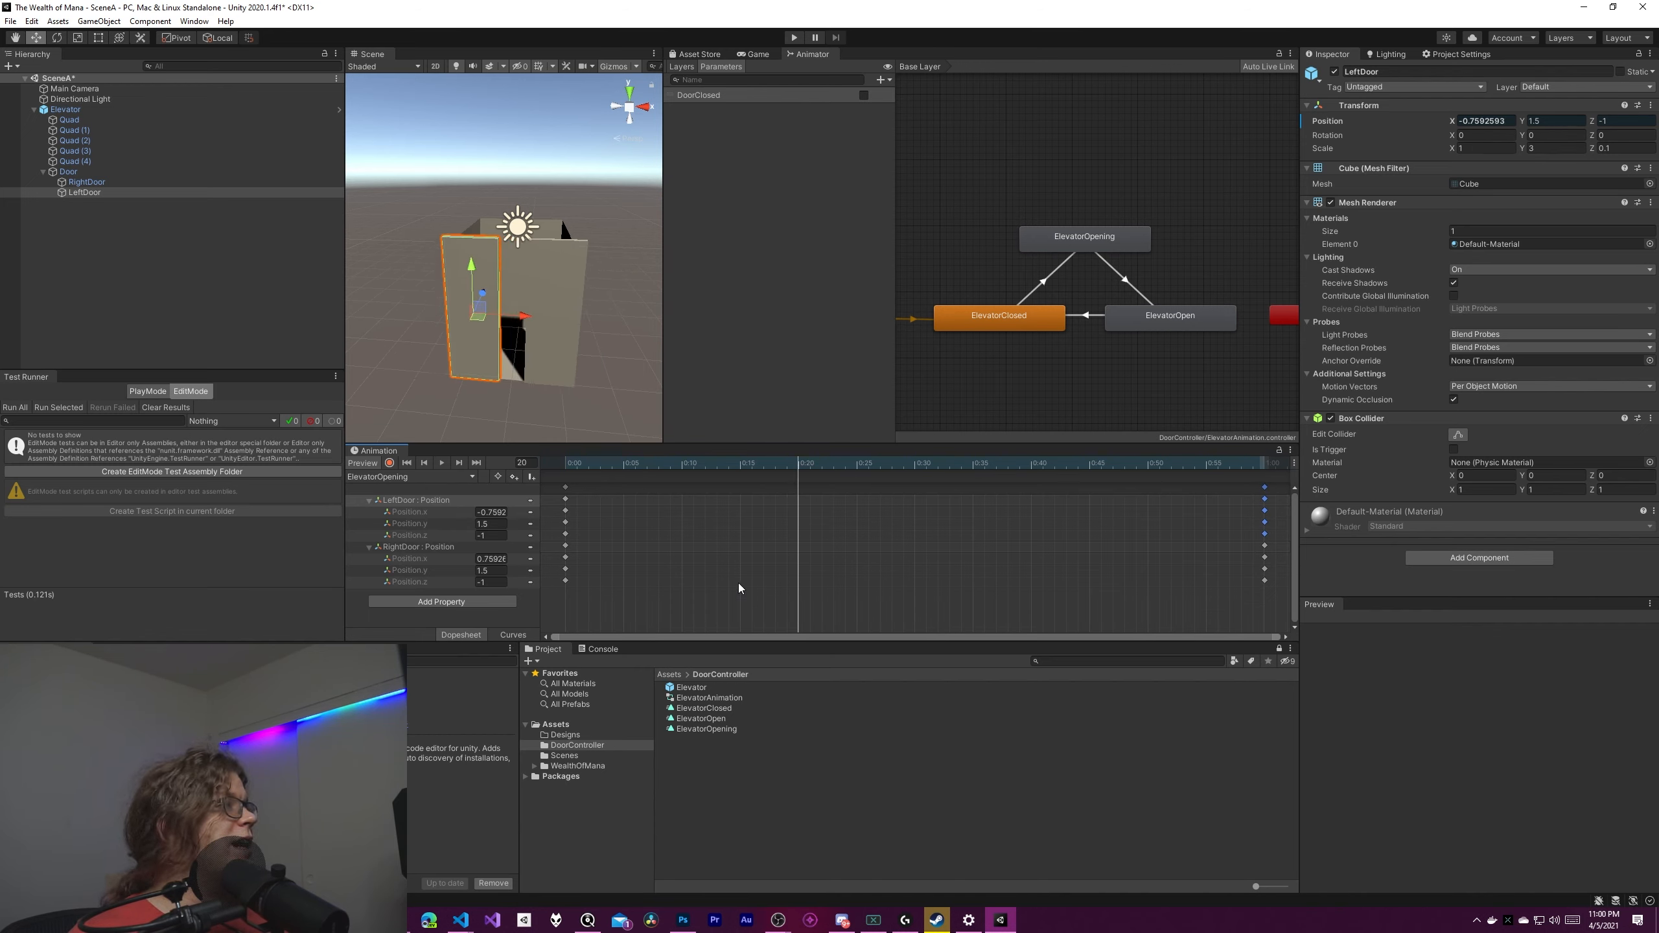
left_click(802, 501)
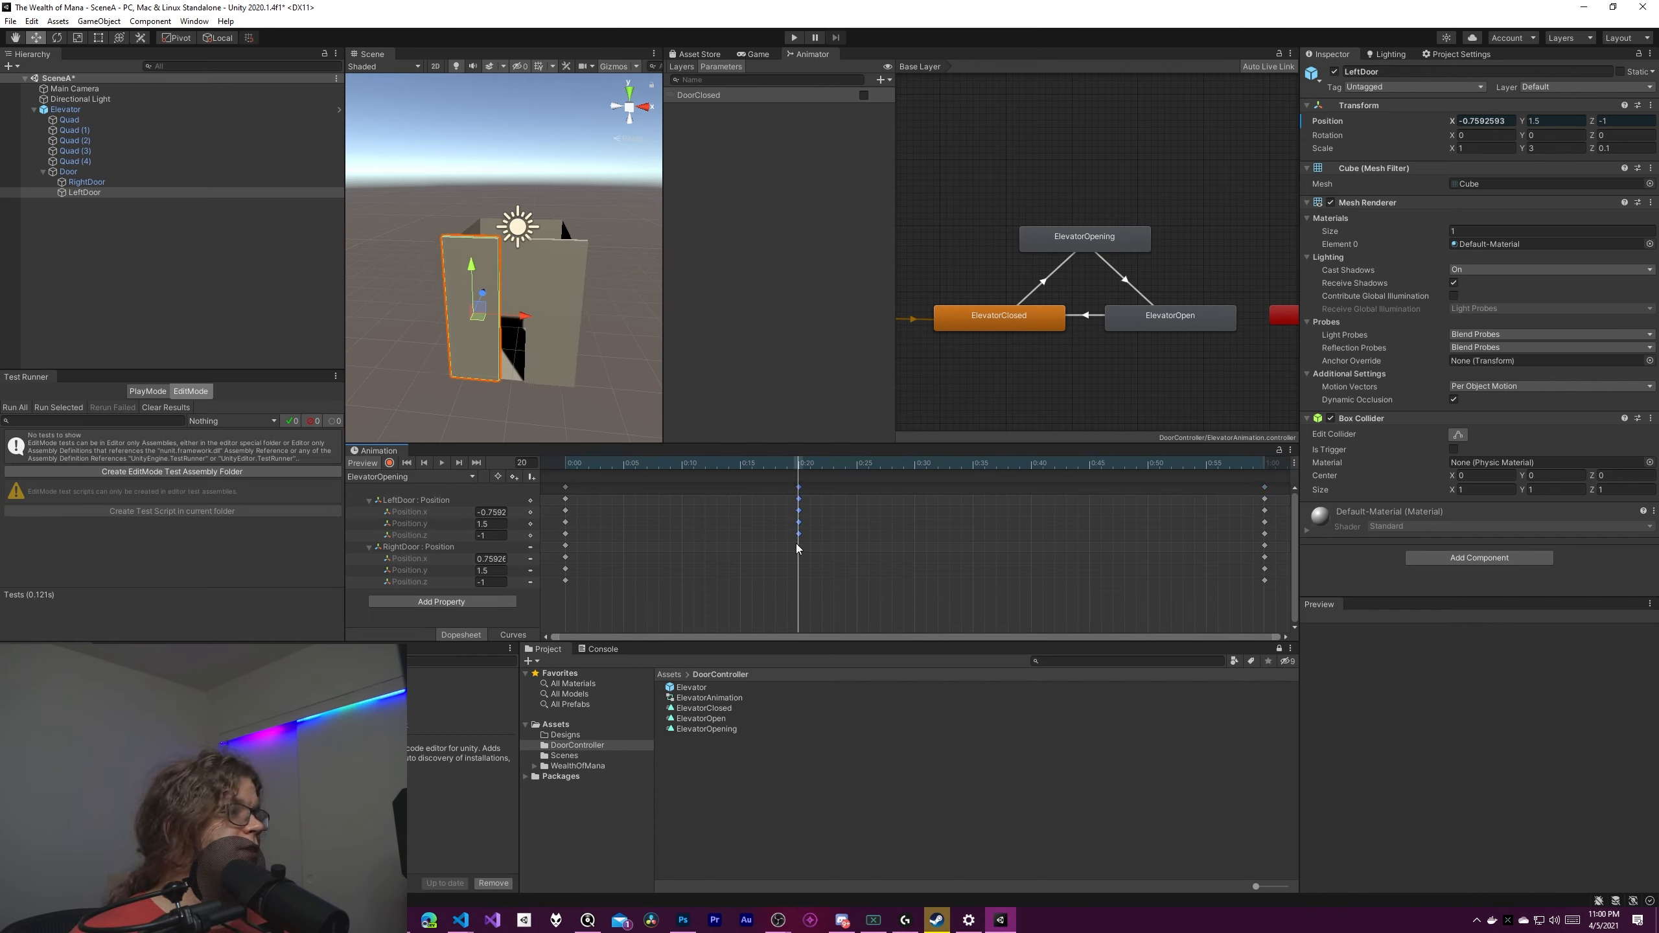
Try an X position of -0.1 for LeftDoor at frame 20.
left_click(490, 512)
type("-0.1")
key("Return")
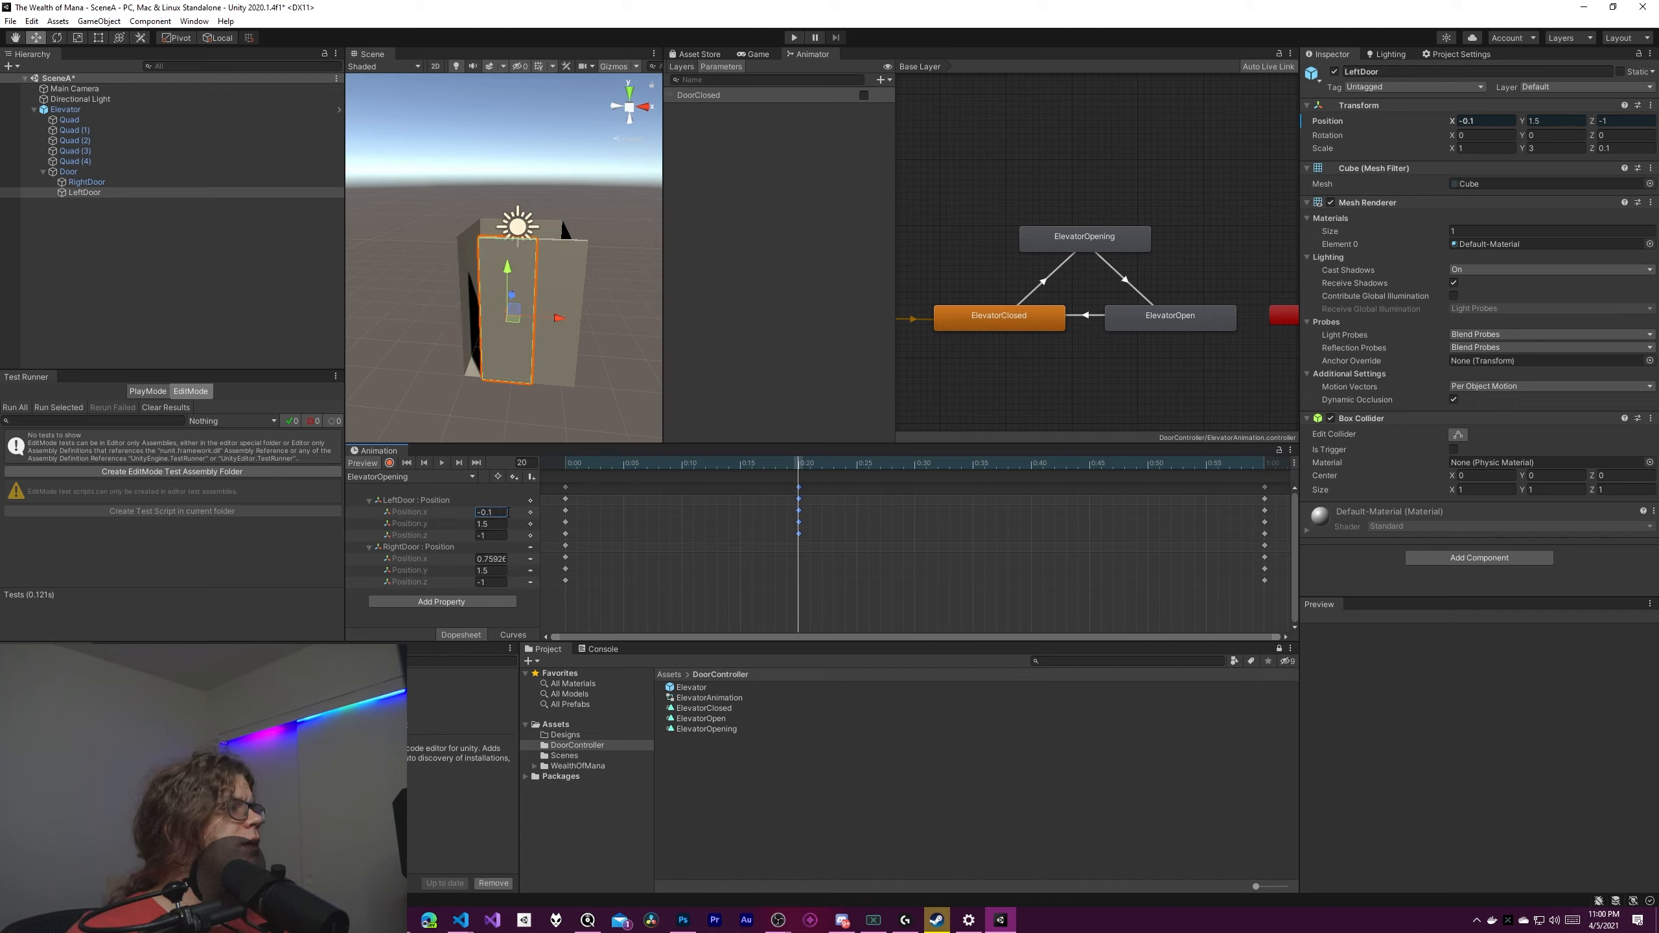
right_click(600, 545)
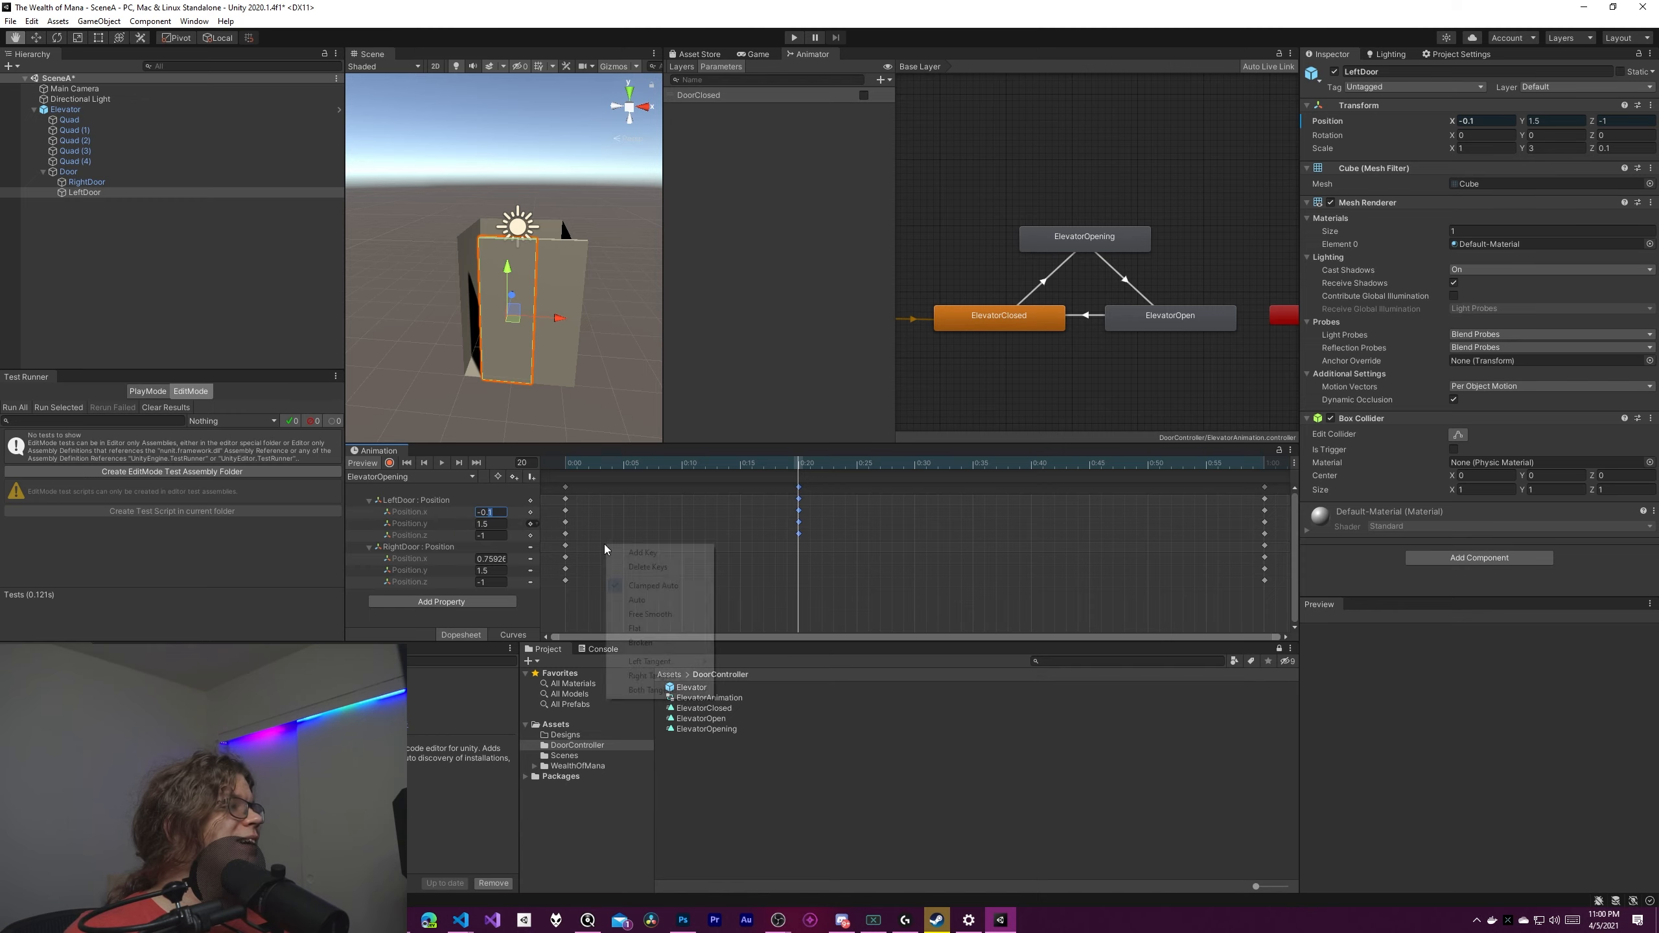
At frame 20, set LeftDoor's X position to -0.55 and key RightDoor's position with X at 0.55.
left_click(495, 513)
type("-0.55")
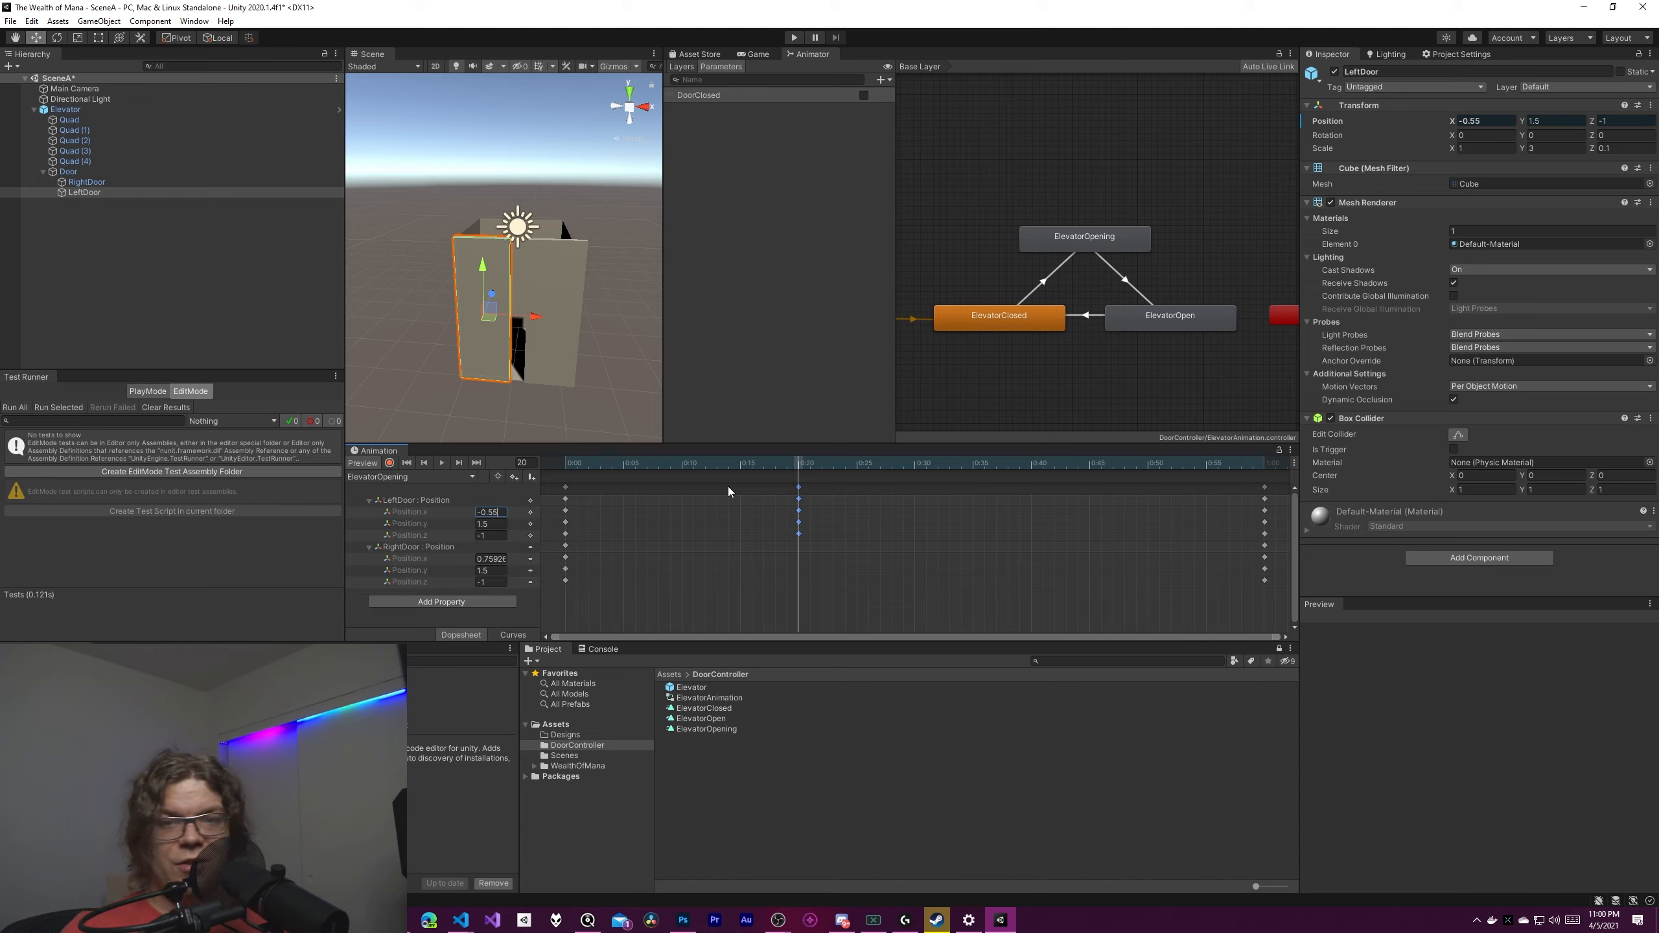
left_click(530, 546)
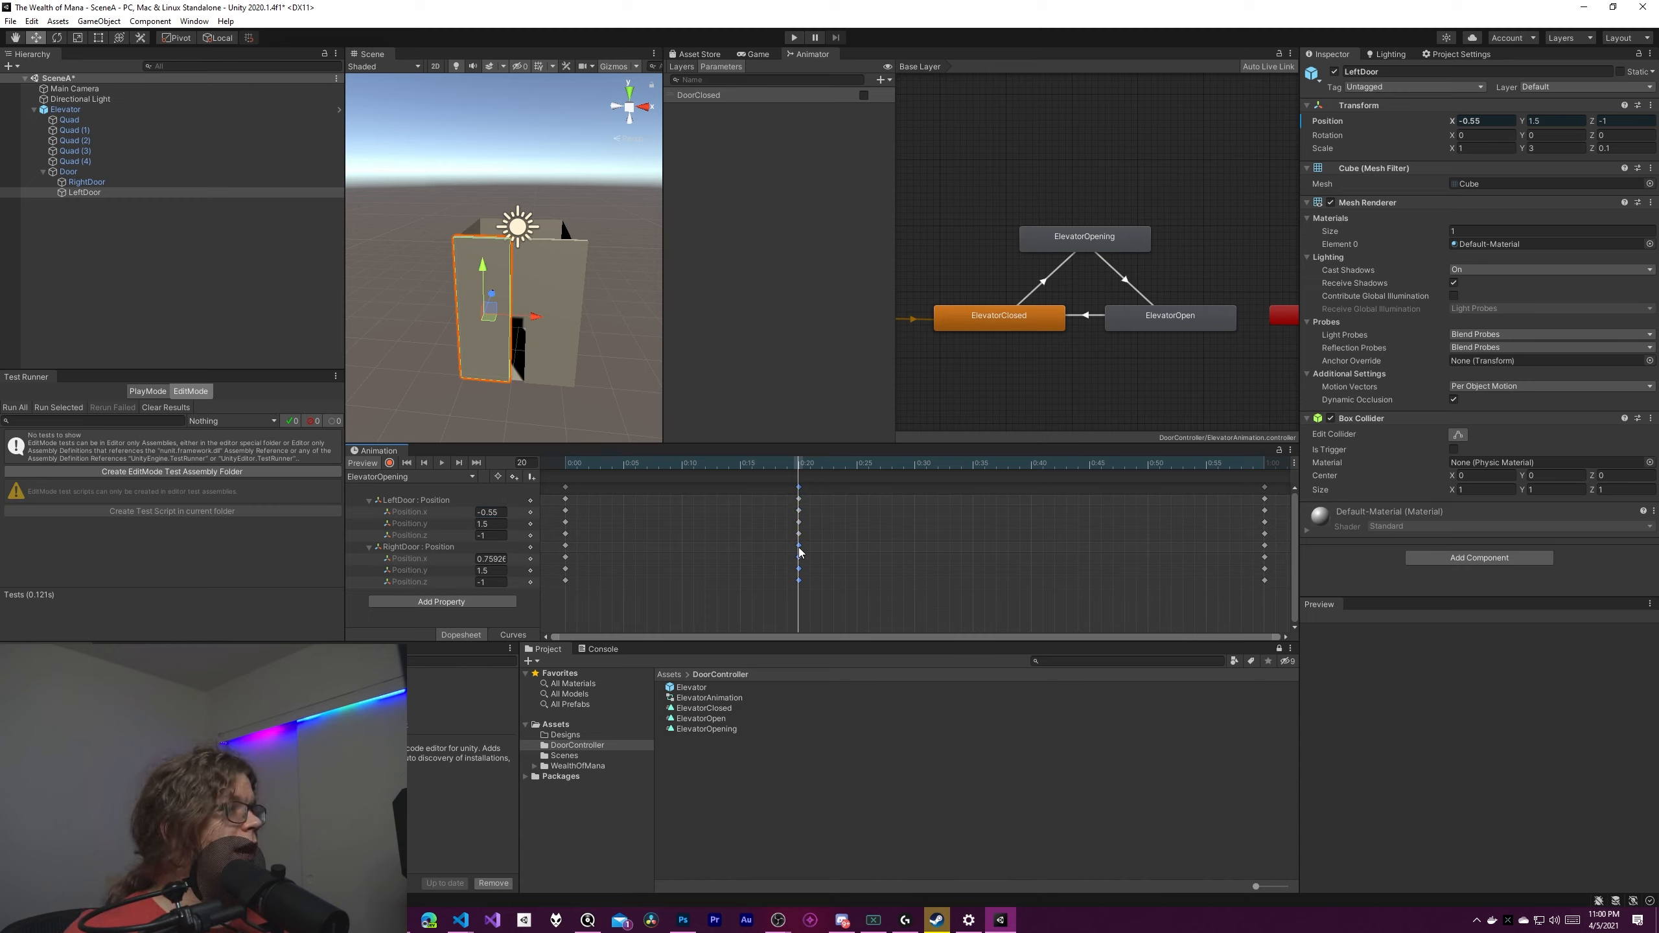
left_click(487, 559)
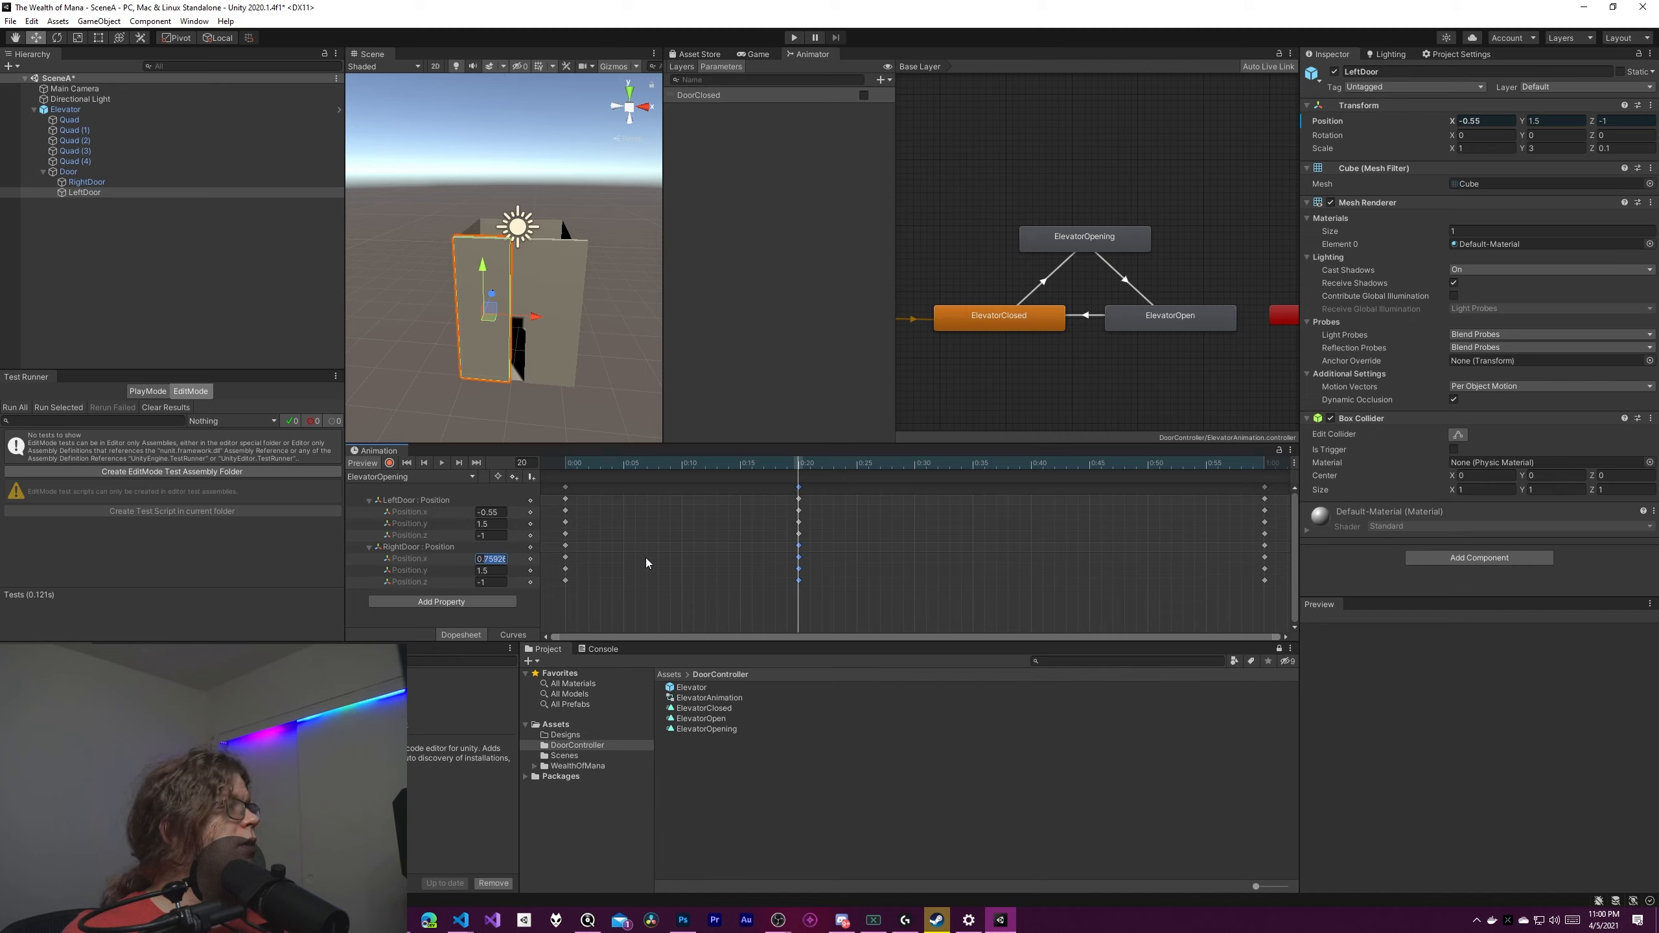
type("0.55")
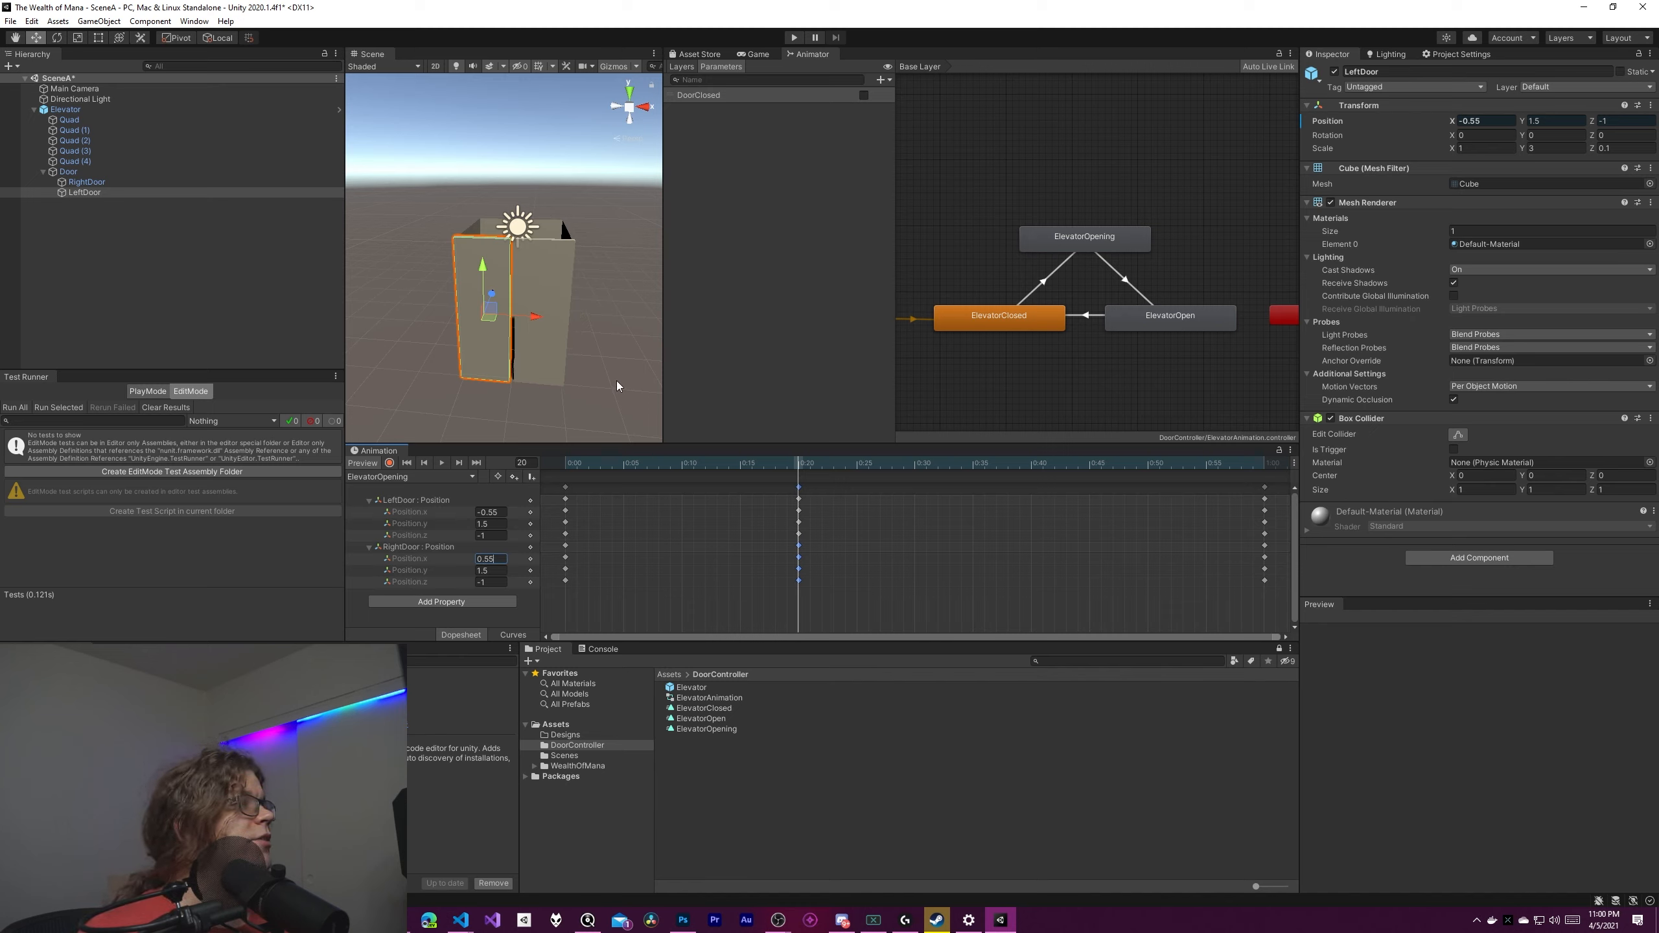
Preview the ElevatorOpening clip and examine its door position curves around the frame 20 keyframes.
right_click_drag(617, 381, 607, 383)
left_click(442, 462)
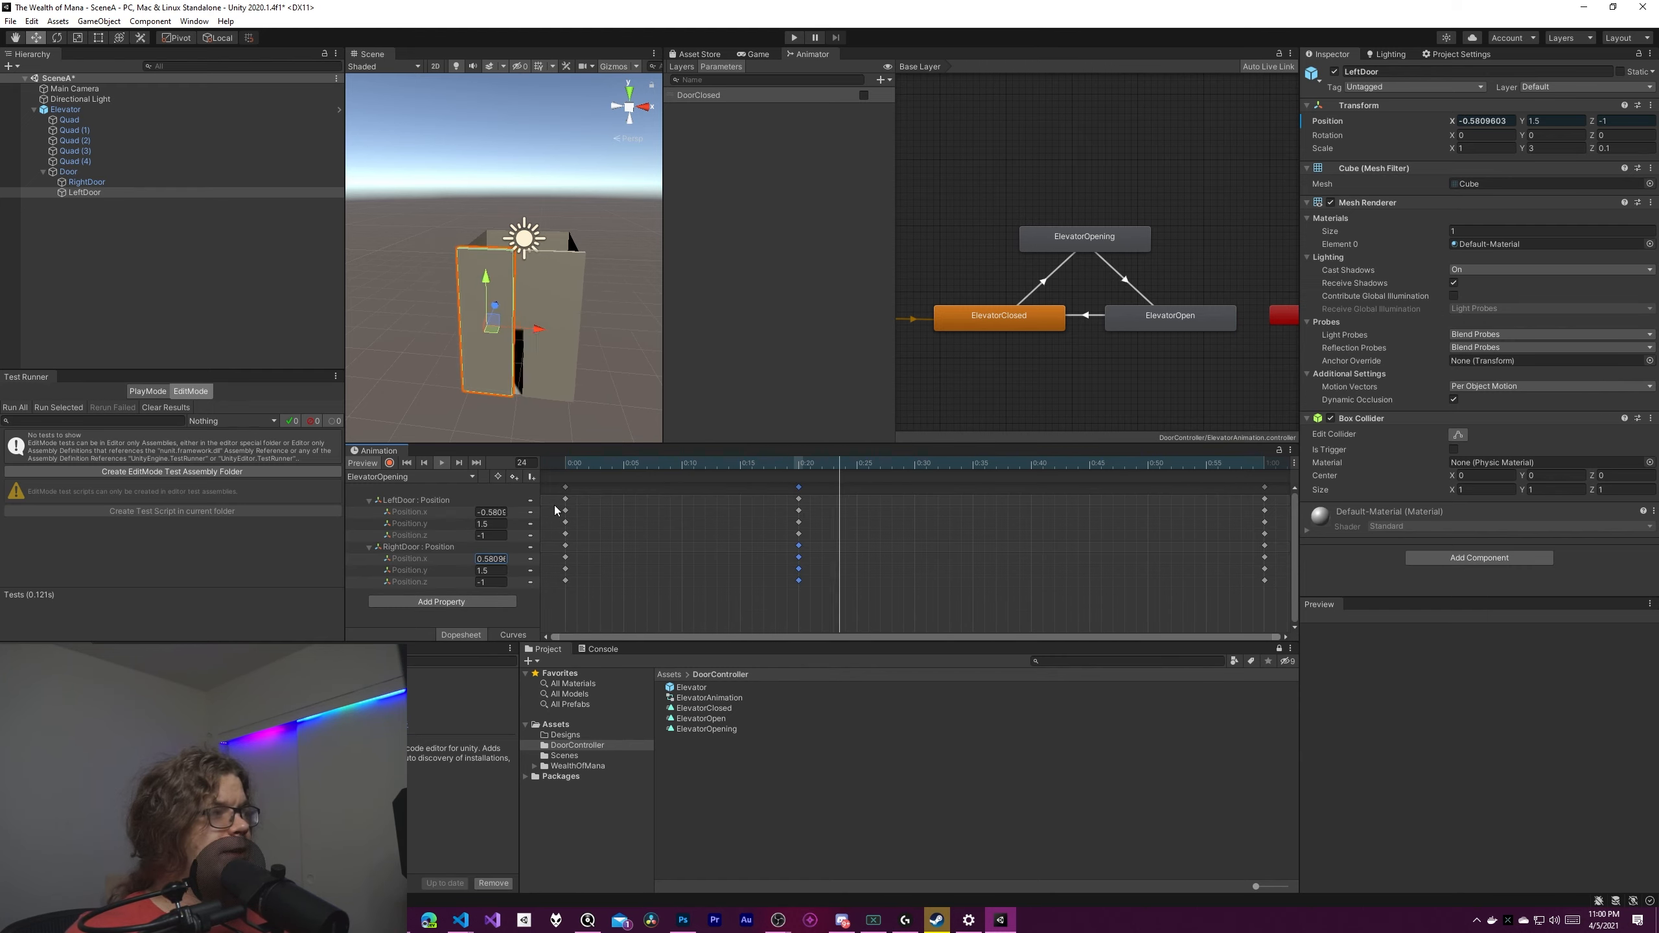
left_click(518, 635)
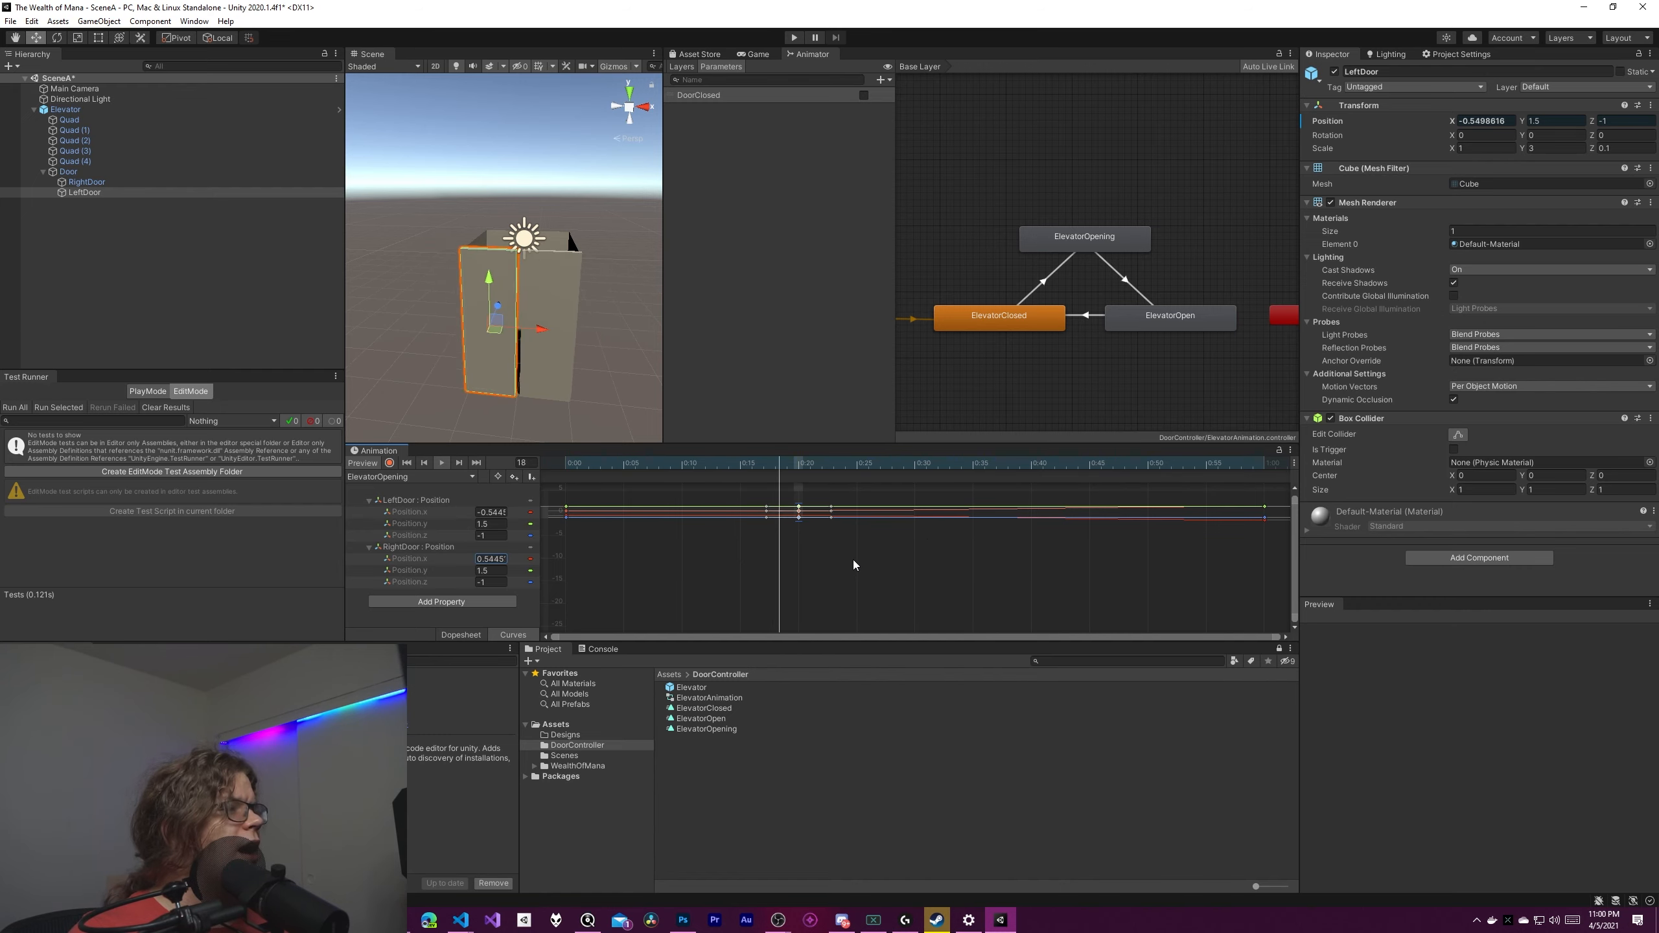
scroll(637, 501, "up", 3)
scroll(888, 552, "up", 5)
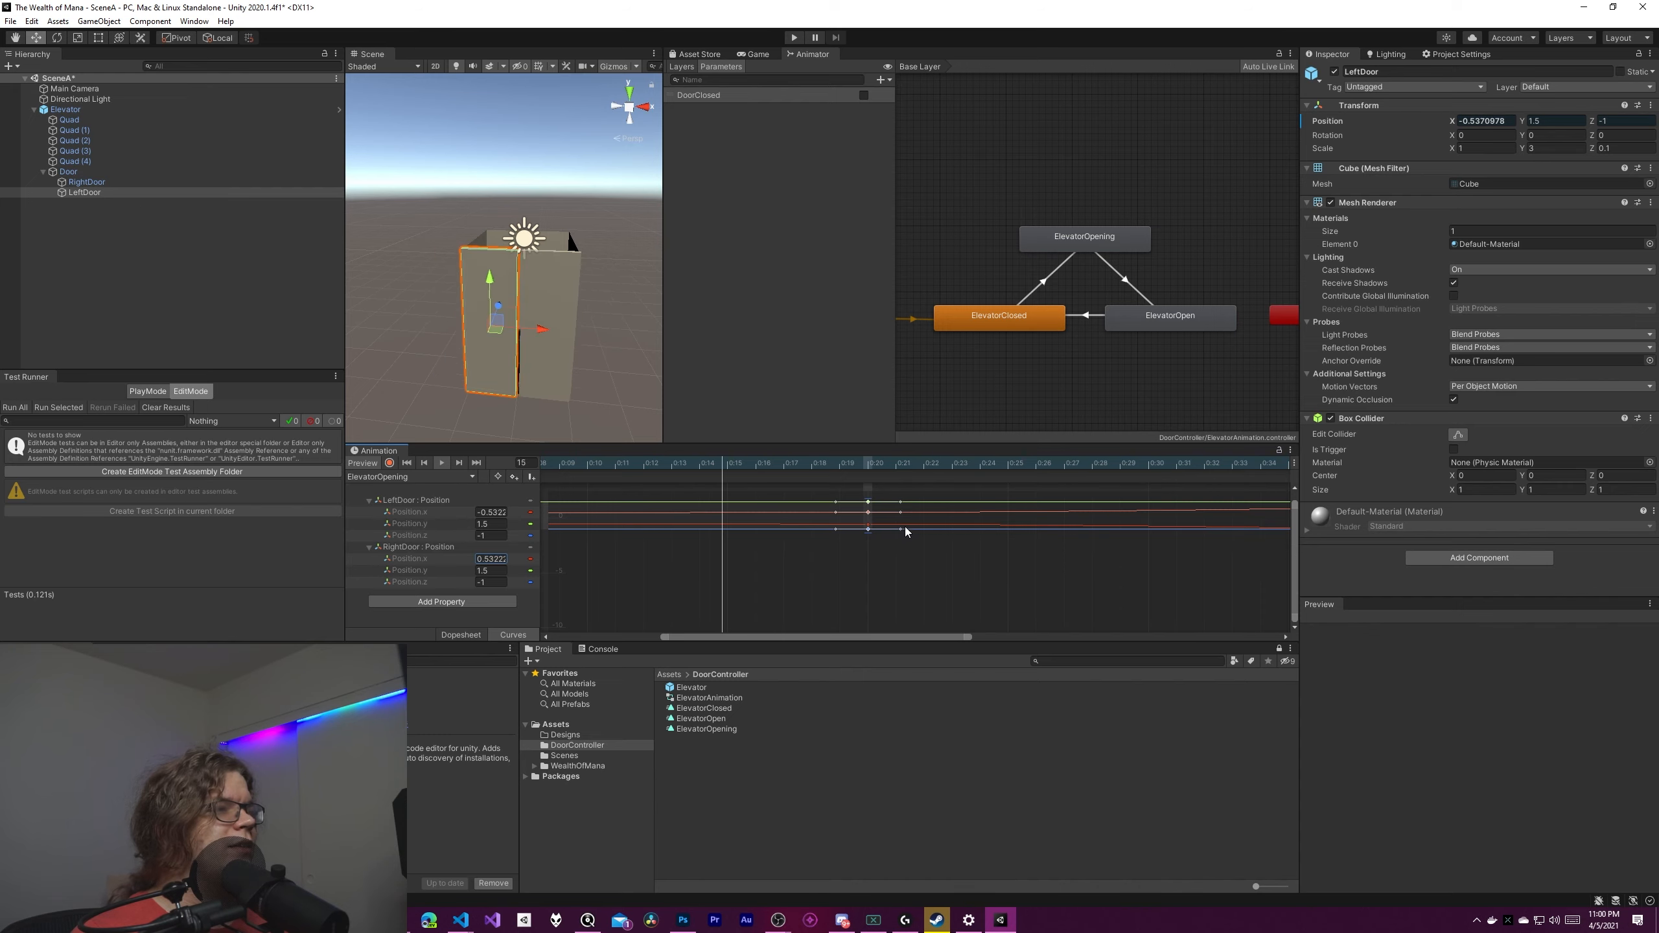
scroll(930, 514, "down", 3)
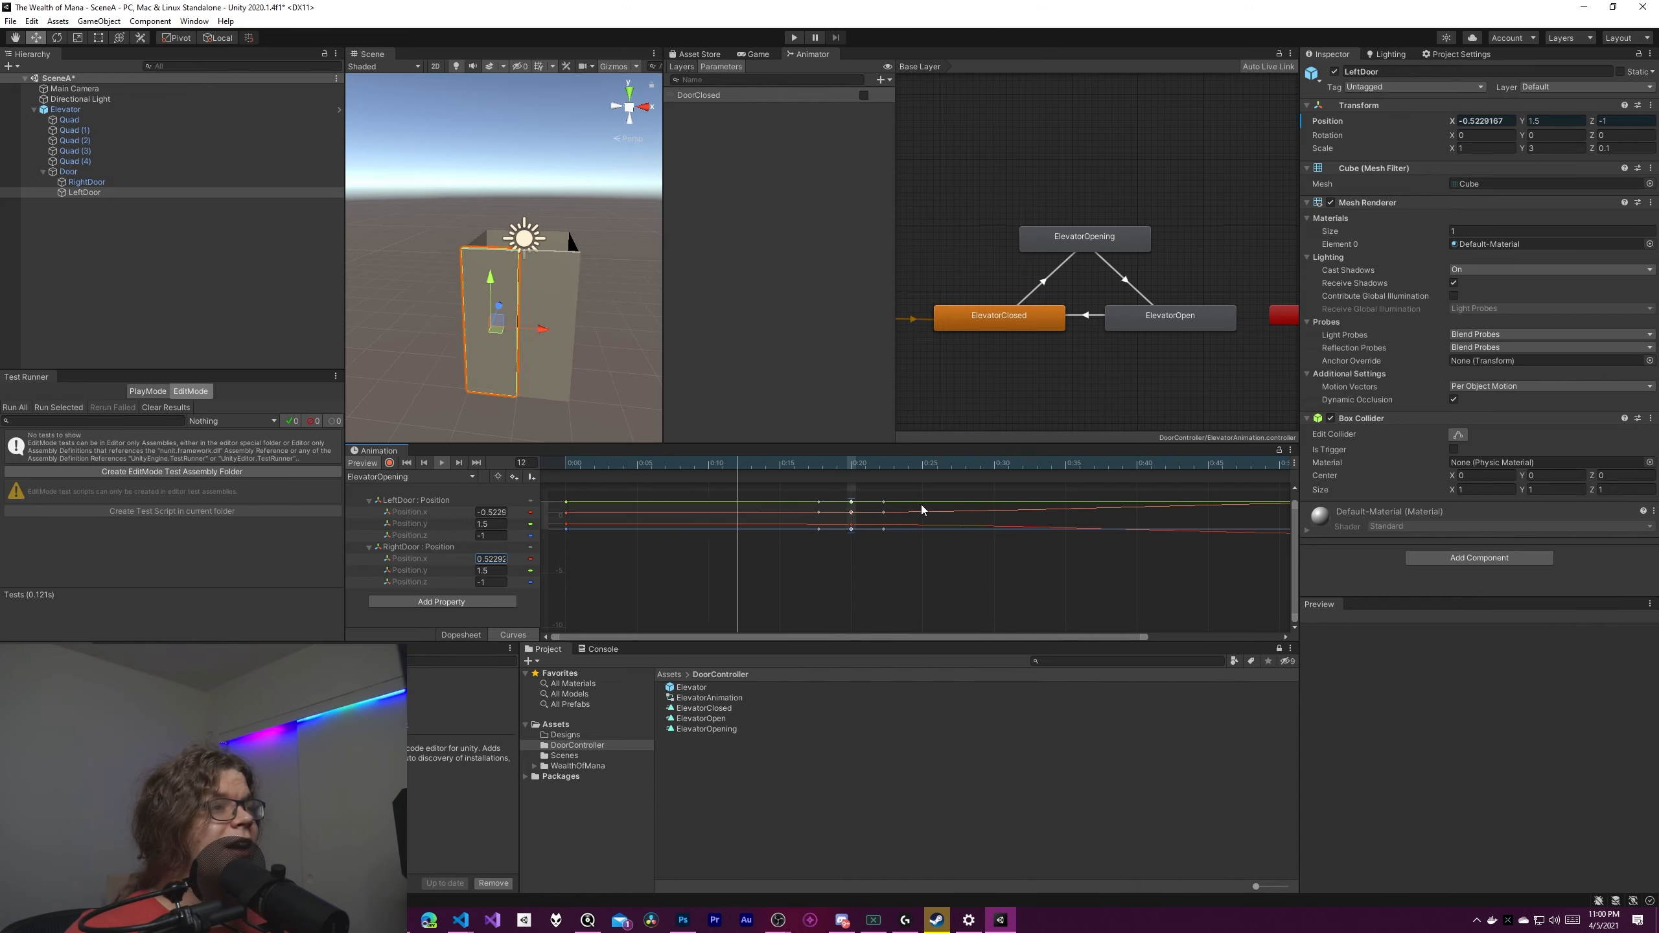
scroll(896, 511, "up", 3)
scroll(836, 521, "up", 1)
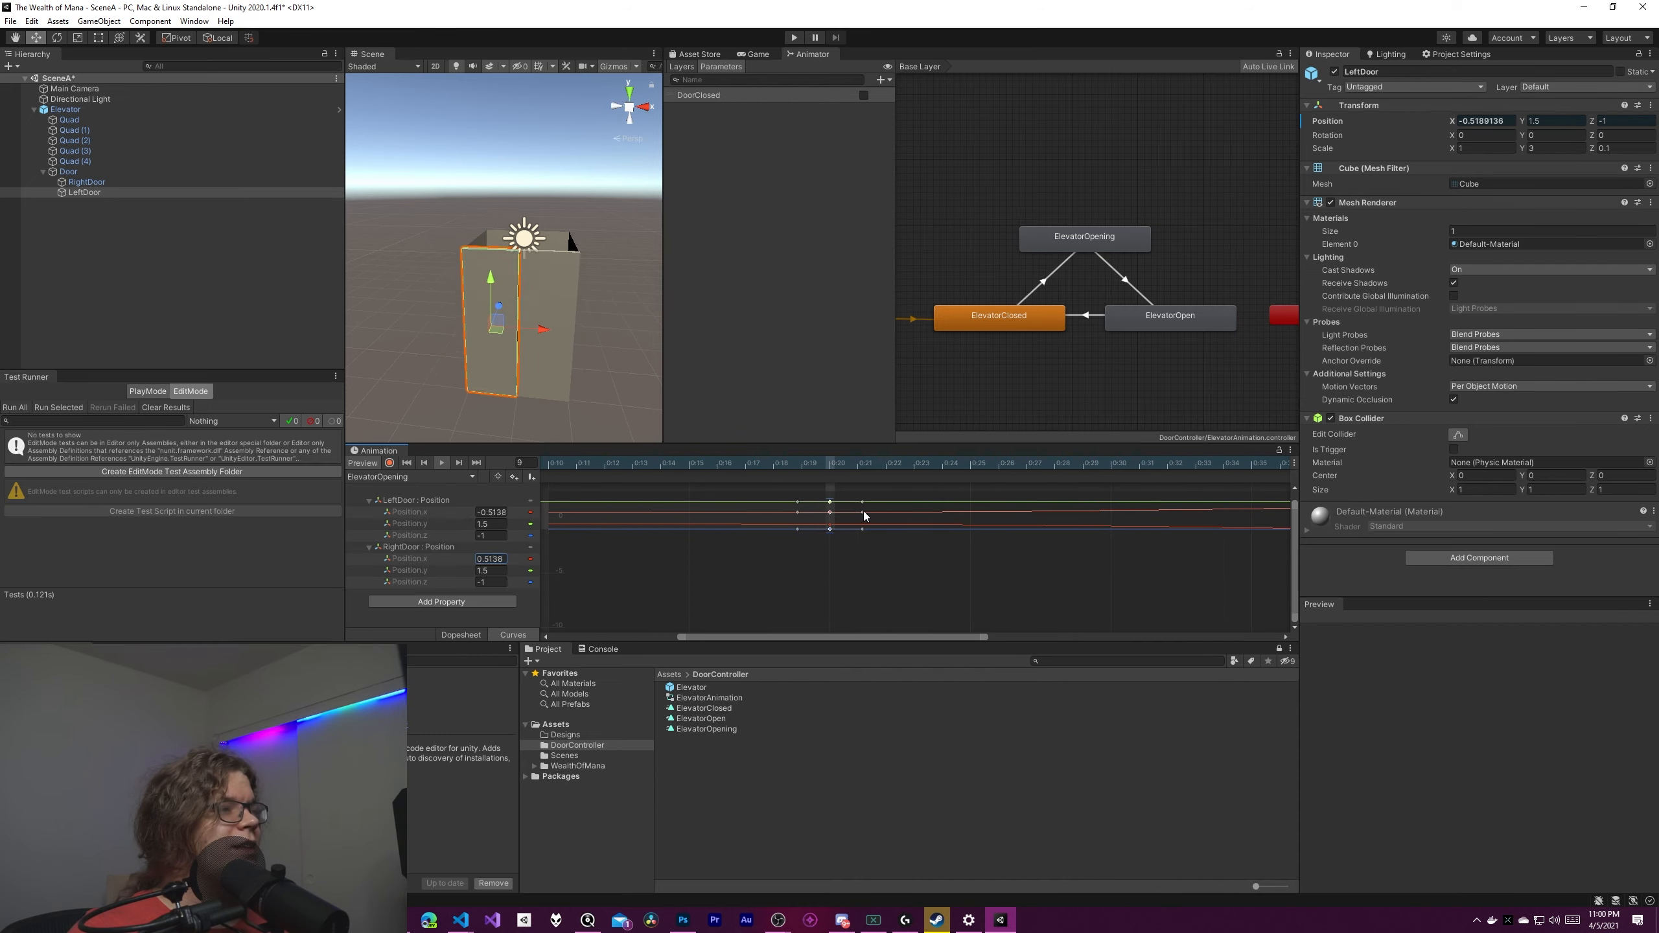
Steepen the tangent of RightDoor's X position curve at frame 20 and view the exaggerated door motion from farther away.
left_click_drag(763, 482, 842, 493)
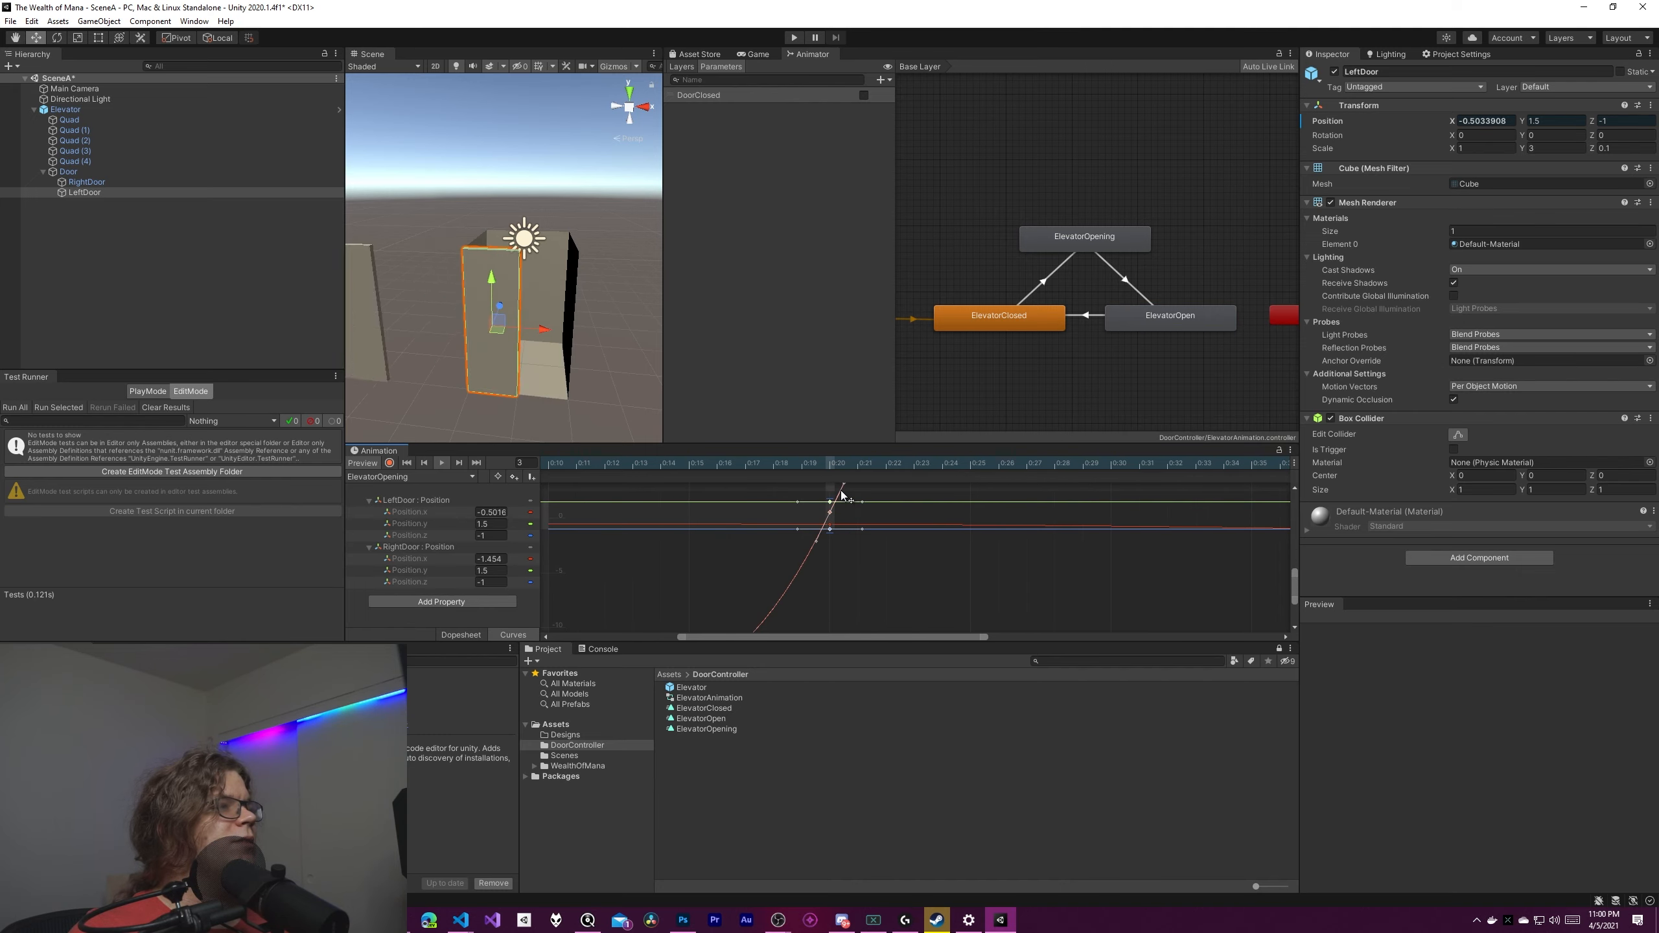
right_click_drag(624, 334, 656, 341)
key("s")
key("d")
key("e")
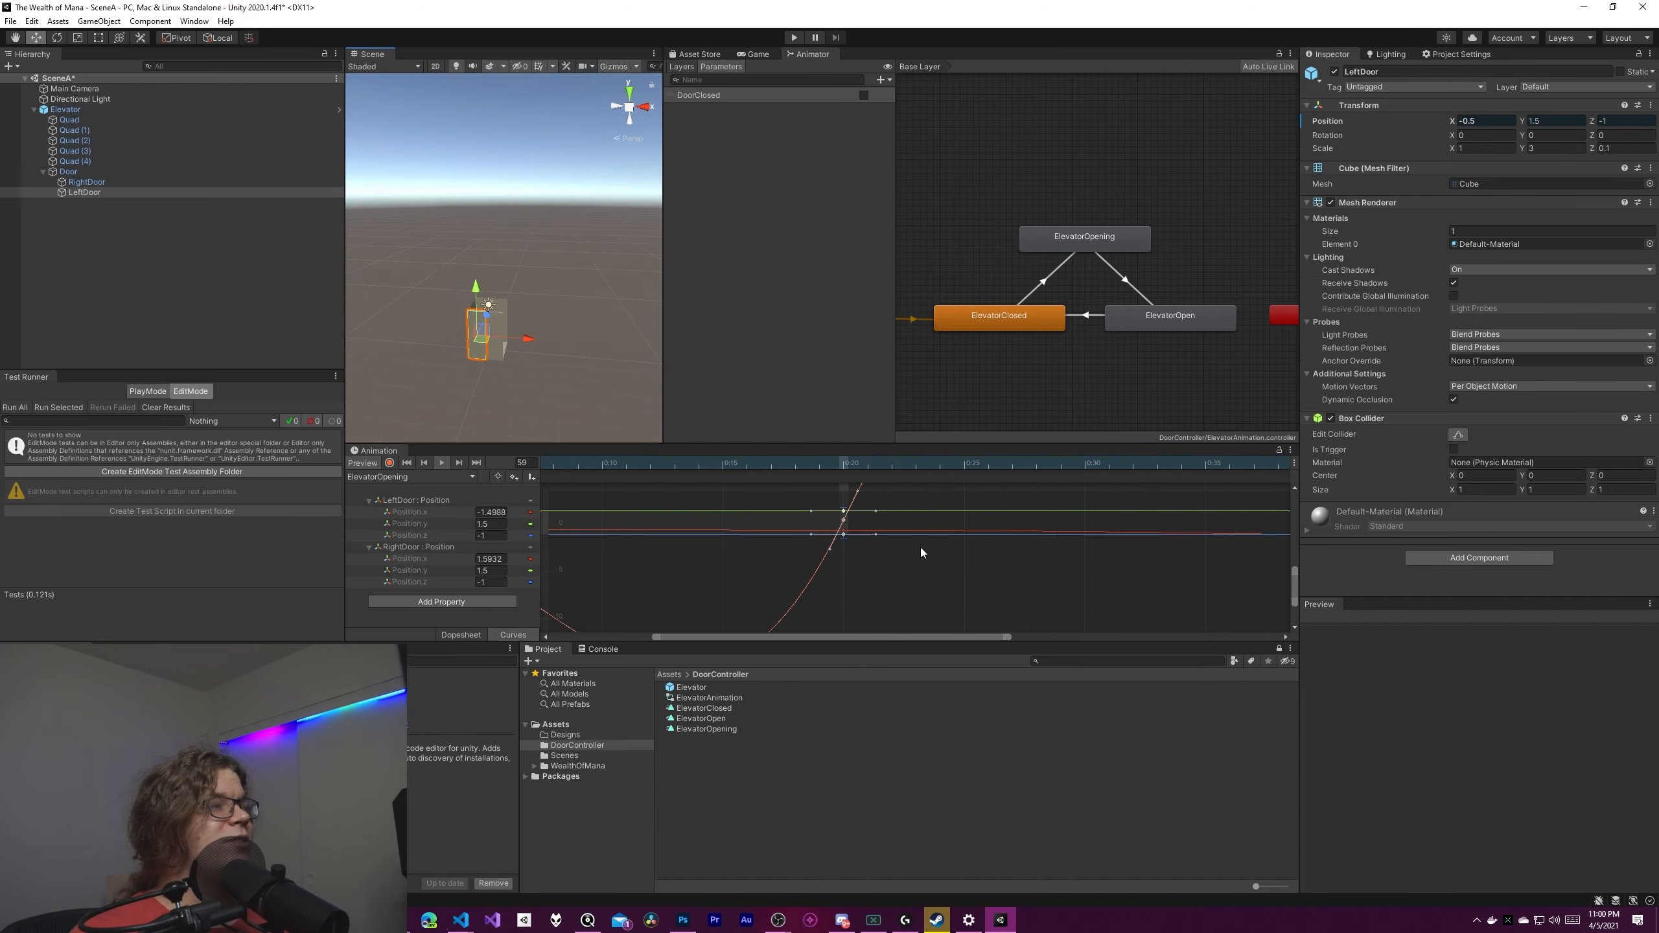
Soften the tangent of RightDoor's X position curve at frame 20 and return to the dopesheet view.
scroll(908, 536, "down", 5)
scroll(748, 524, "up", 5)
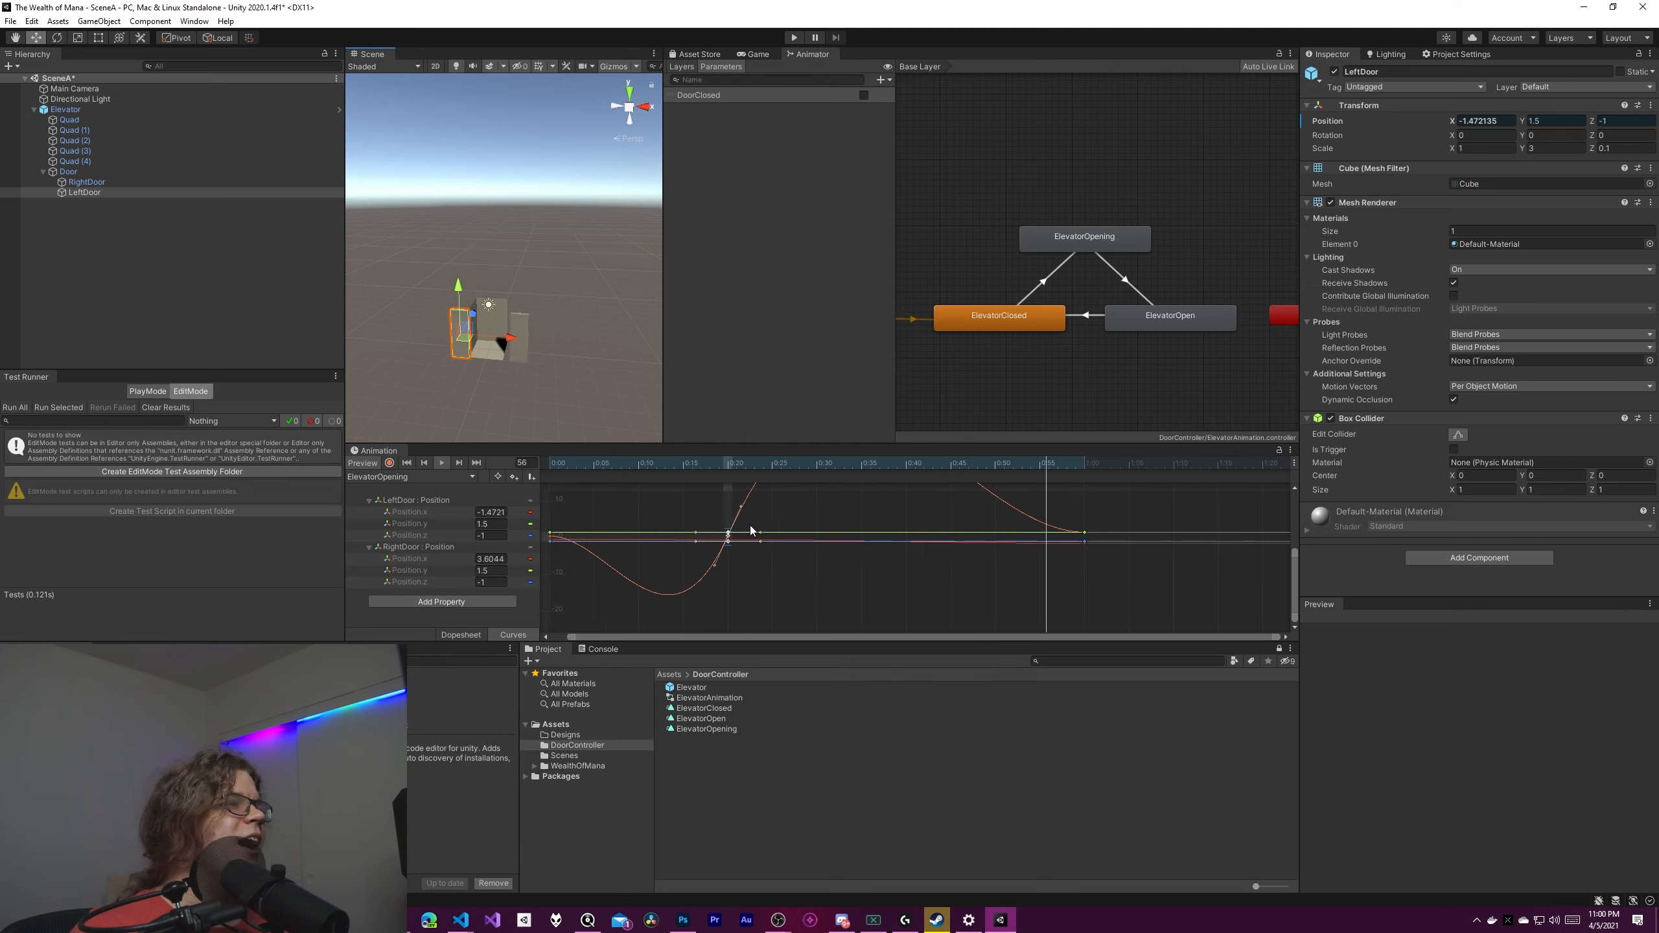
left_click_drag(738, 506, 745, 524)
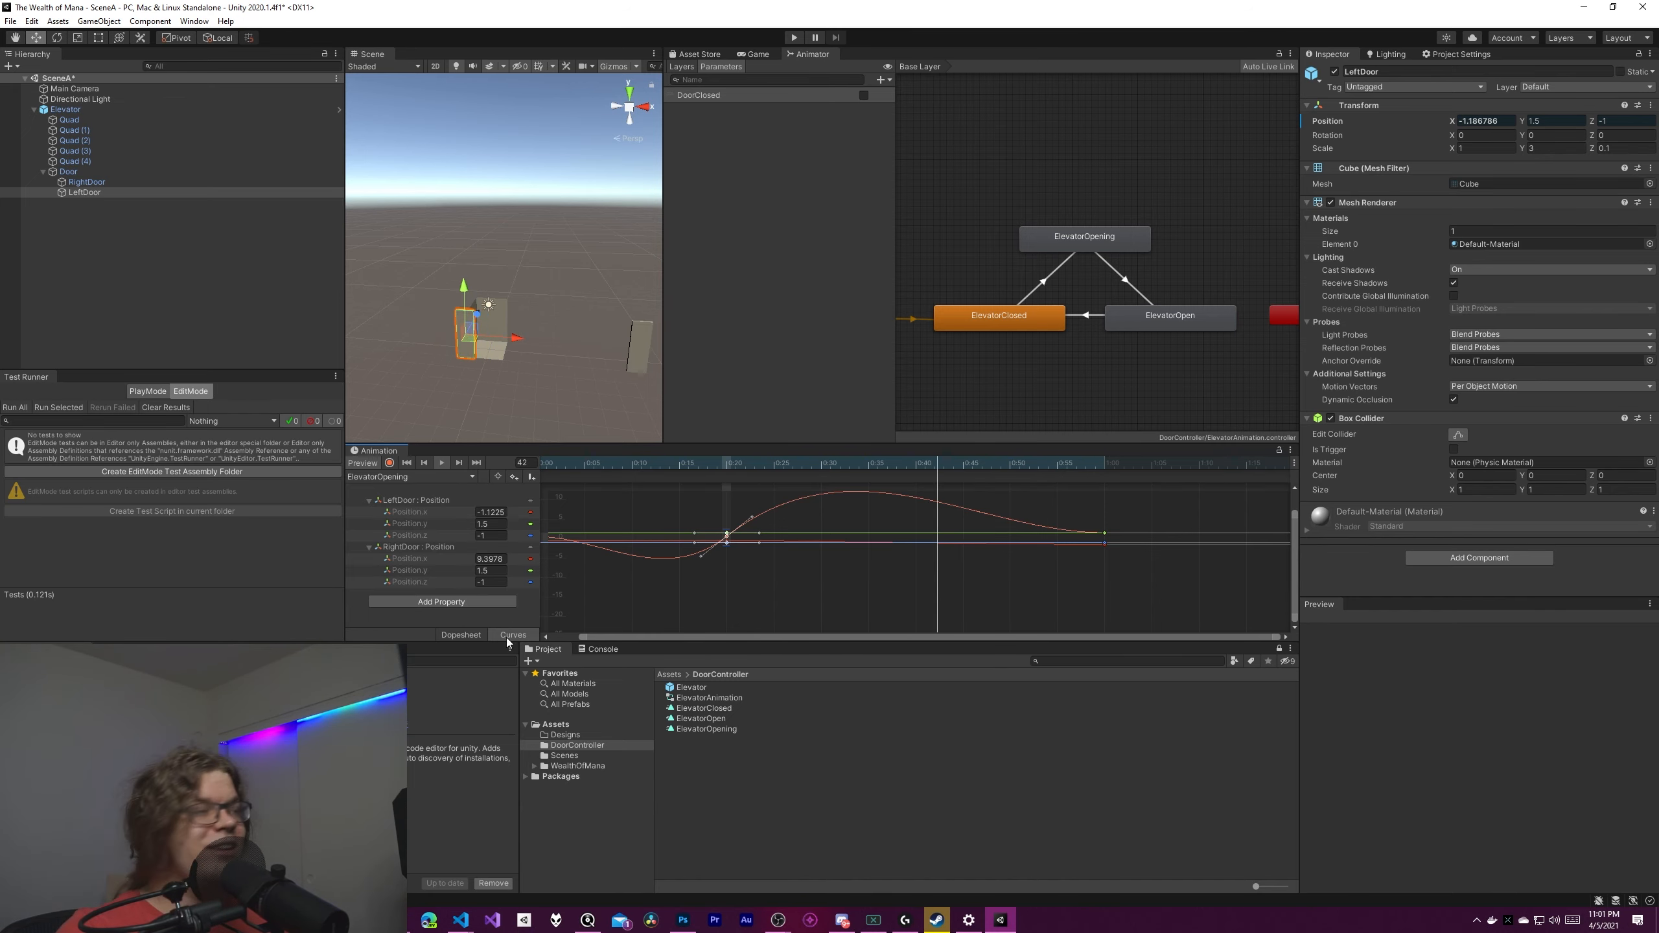
left_click(482, 633)
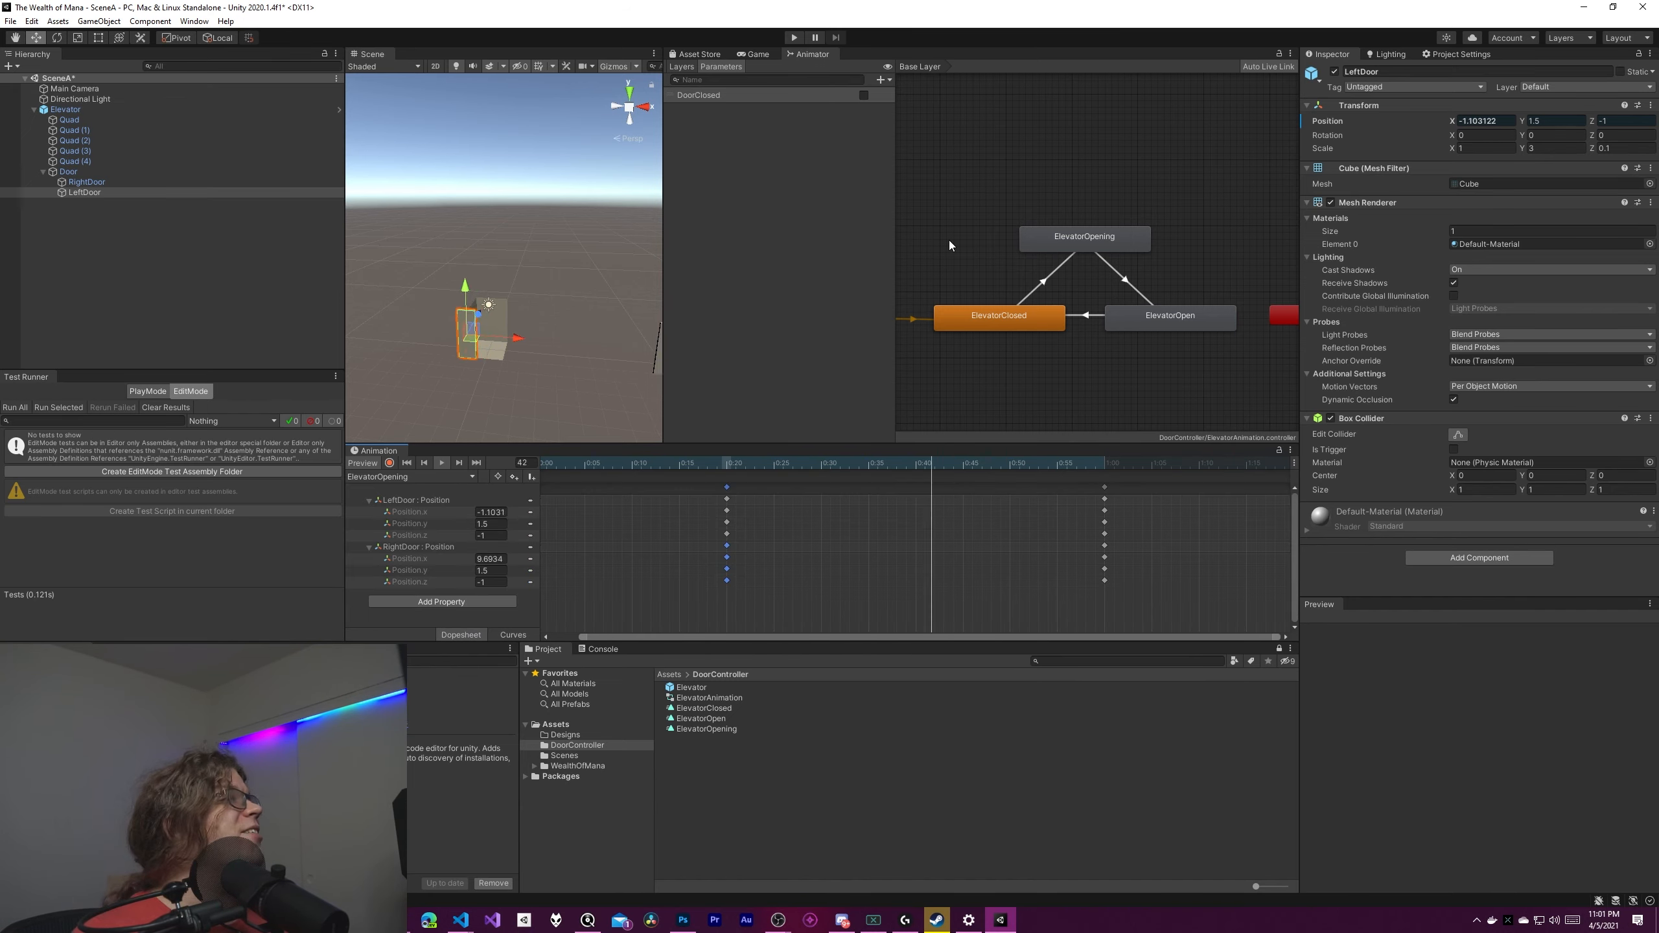
Run the scene in Play mode and test the door transitions by turning DoorClosed on and off in the Animator.
left_click(789, 40)
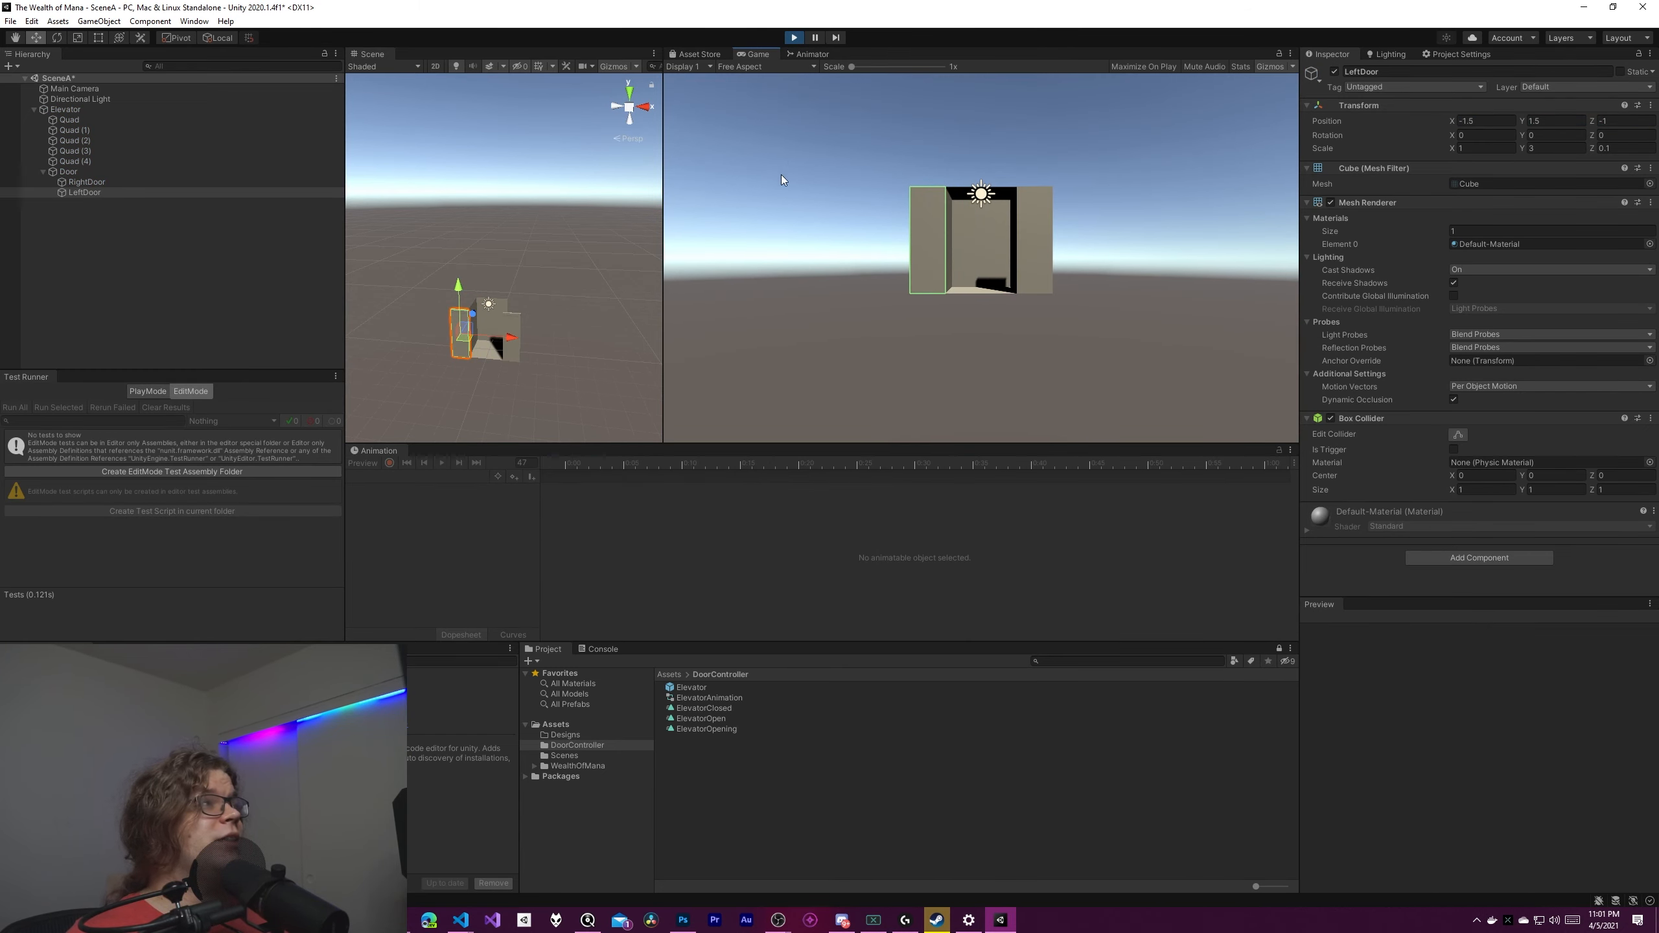
left_click(813, 55)
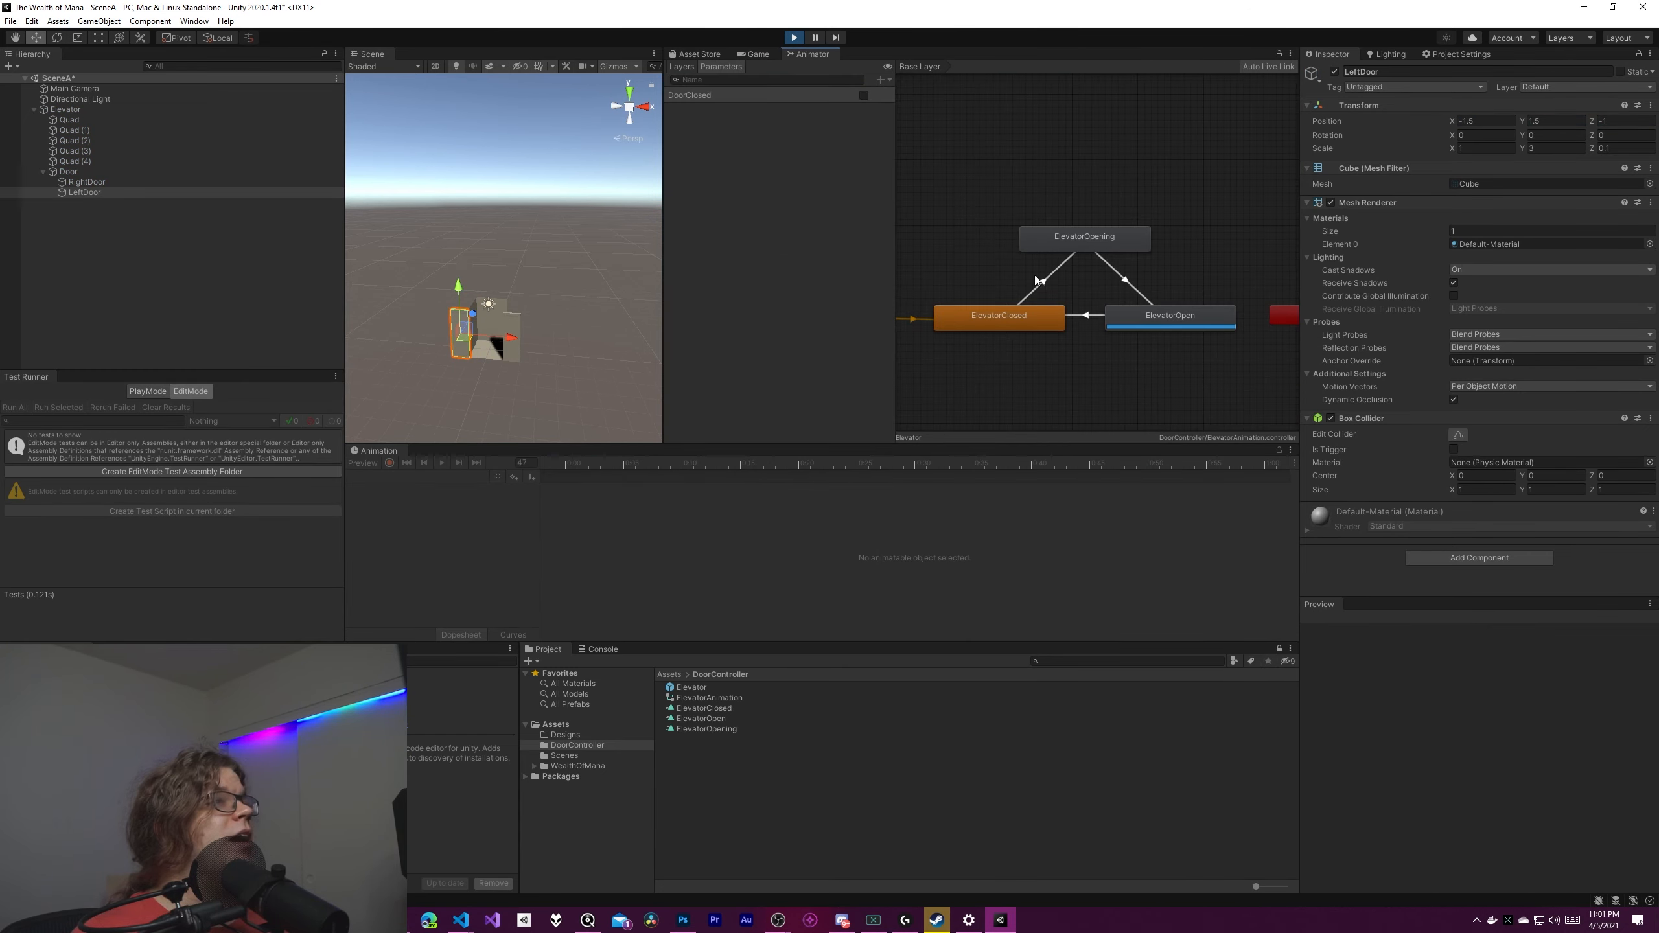
left_click(864, 95)
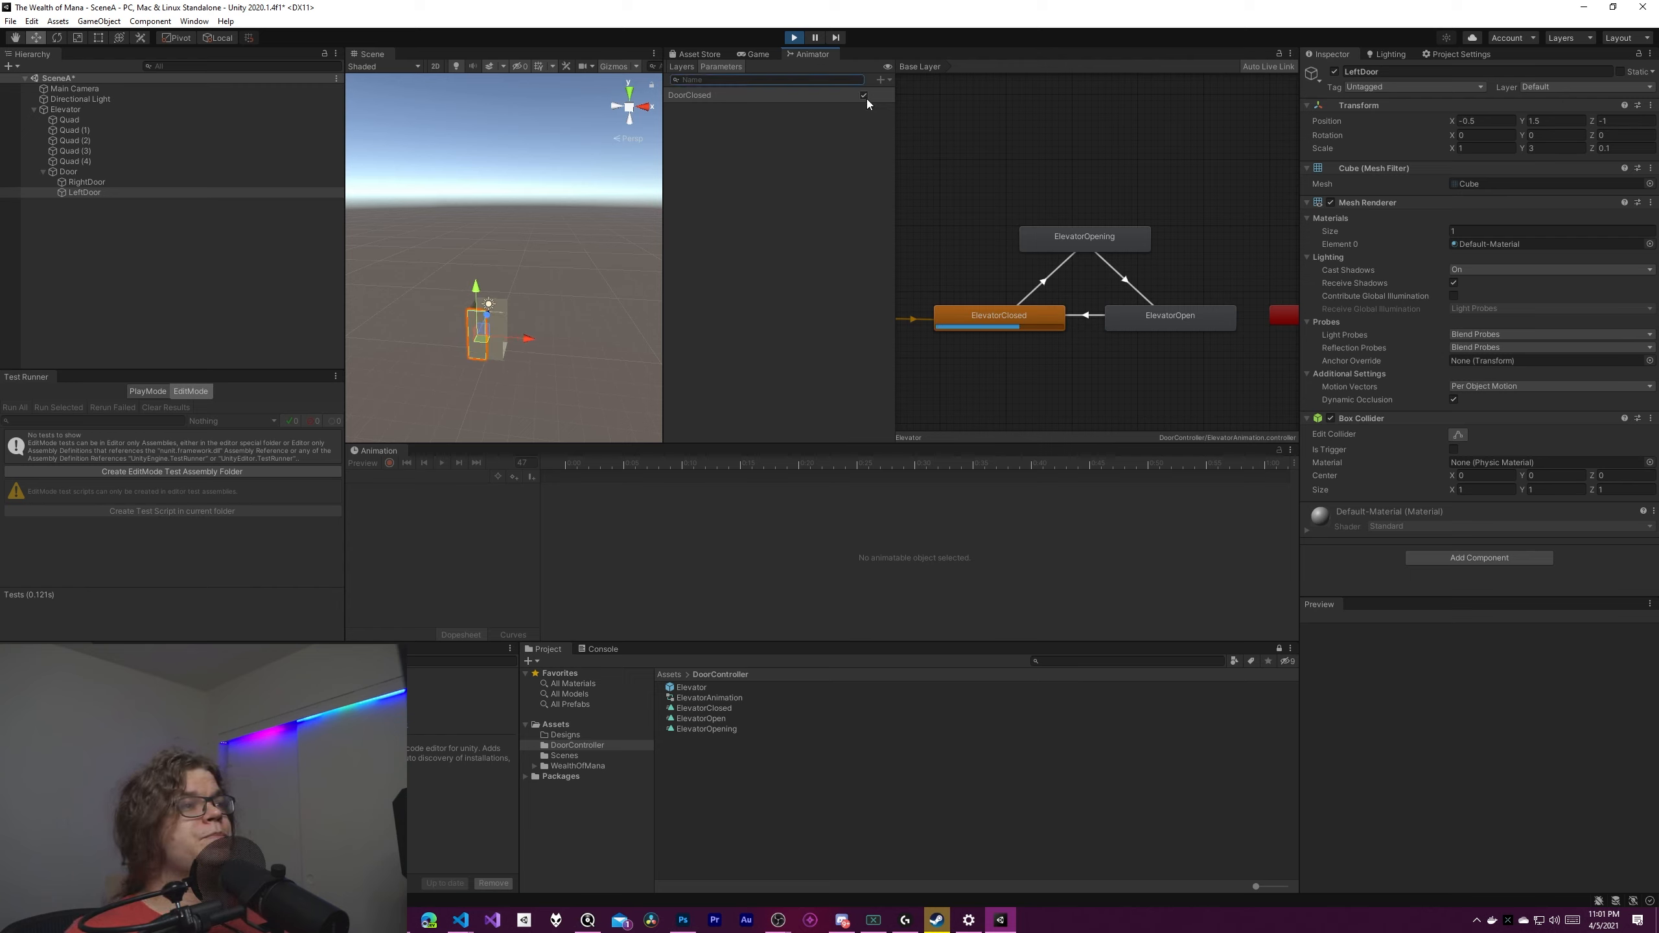
mouse_move(473, 314)
right_mouse_down()
mouse_move(469, 335)
mouse_move(475, 323)
right_mouse_up()
key("w")
left_click(863, 95)
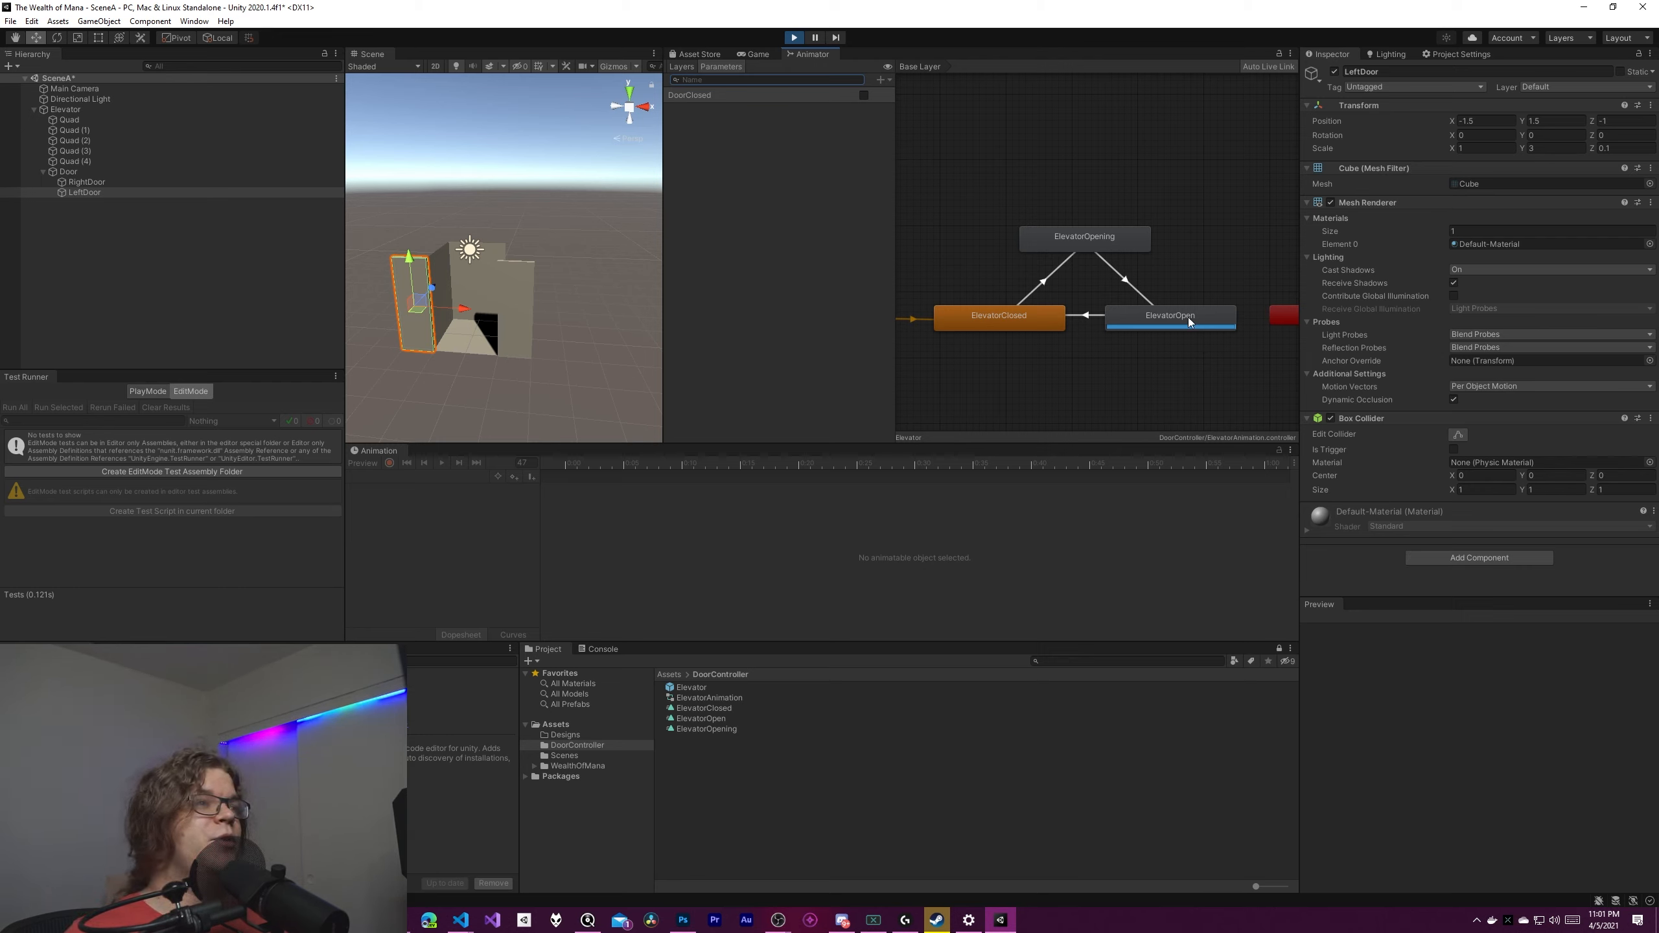
Show the ElevatorOpen clip's keyframes and leave Play mode.
left_click(702, 719)
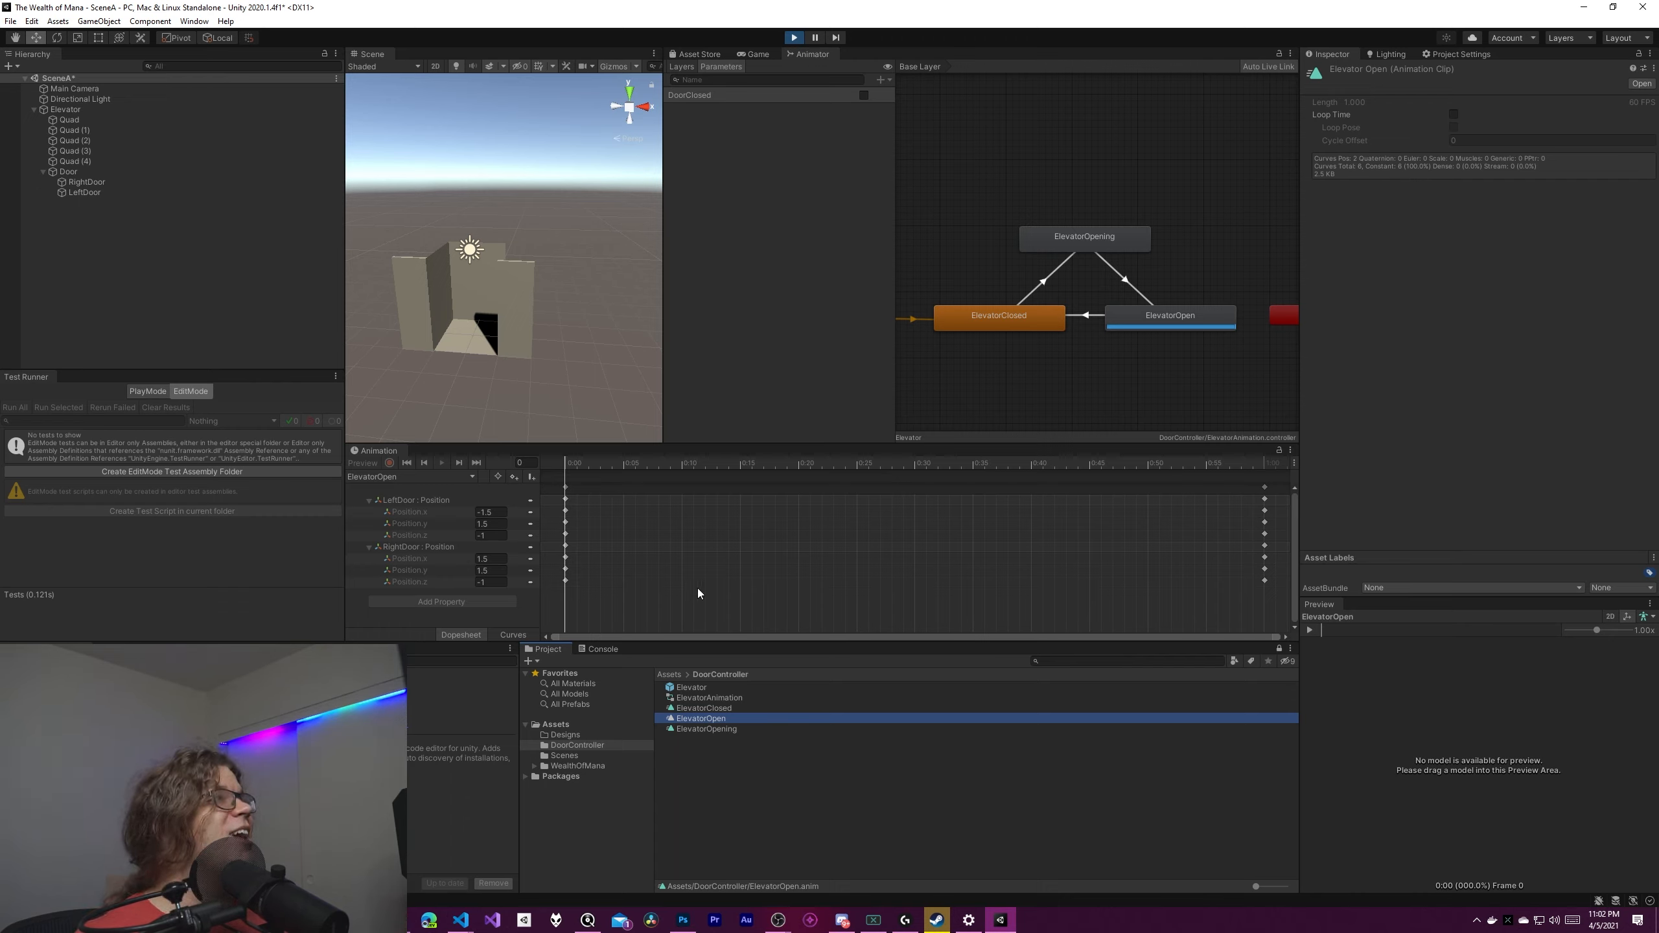
left_click(796, 38)
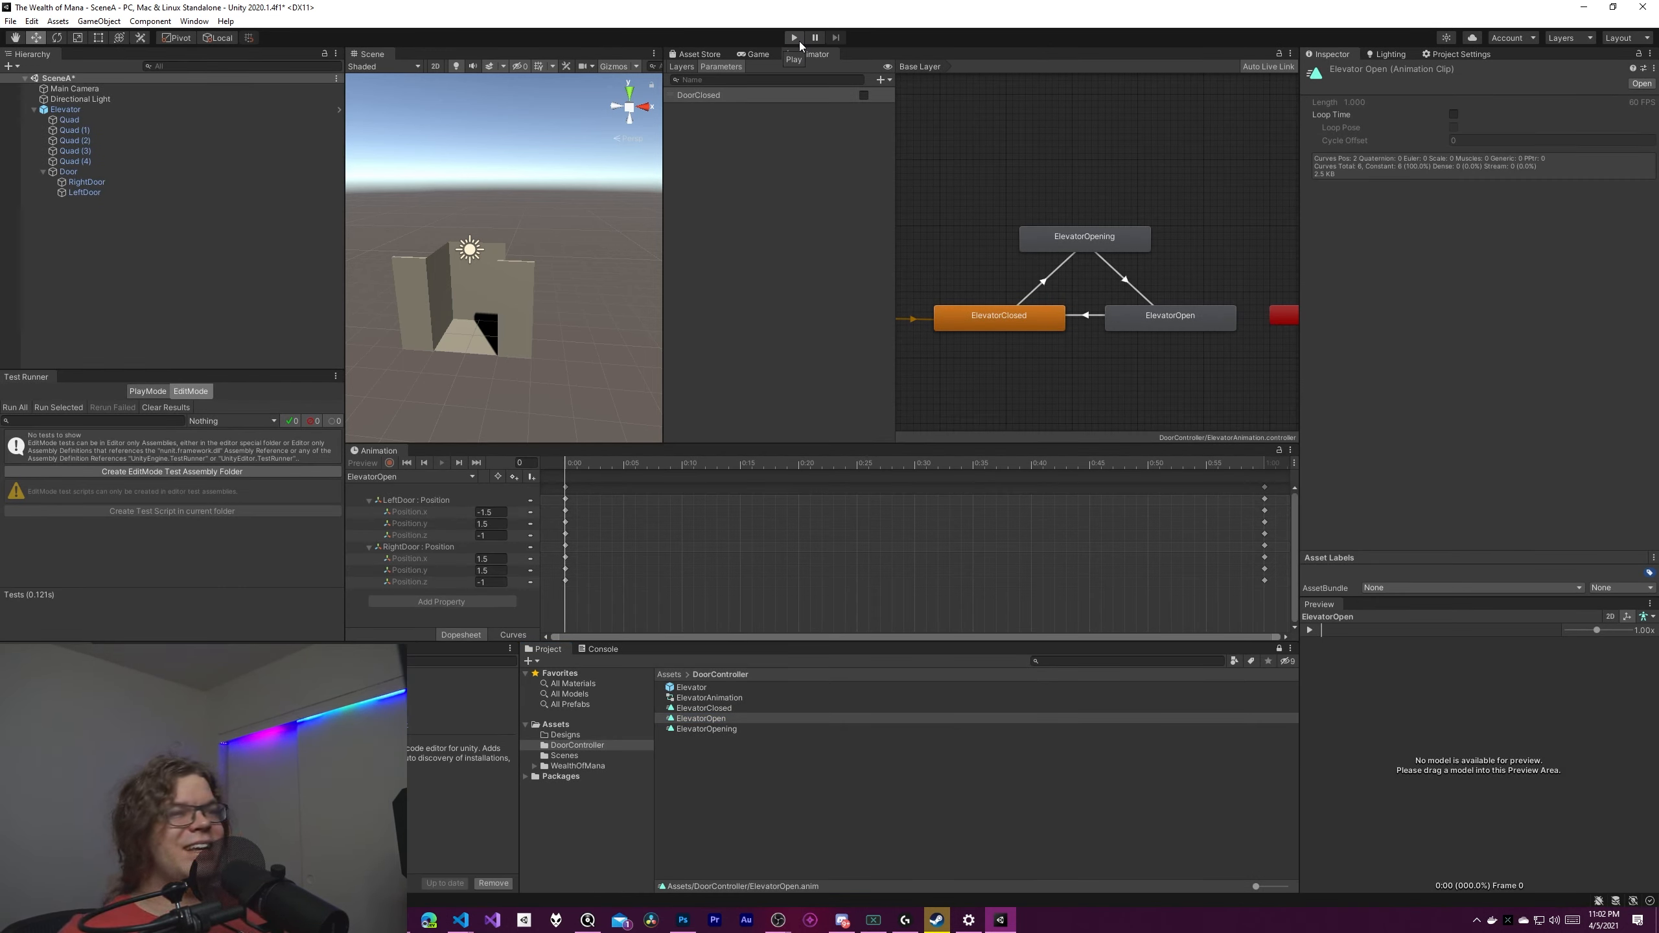